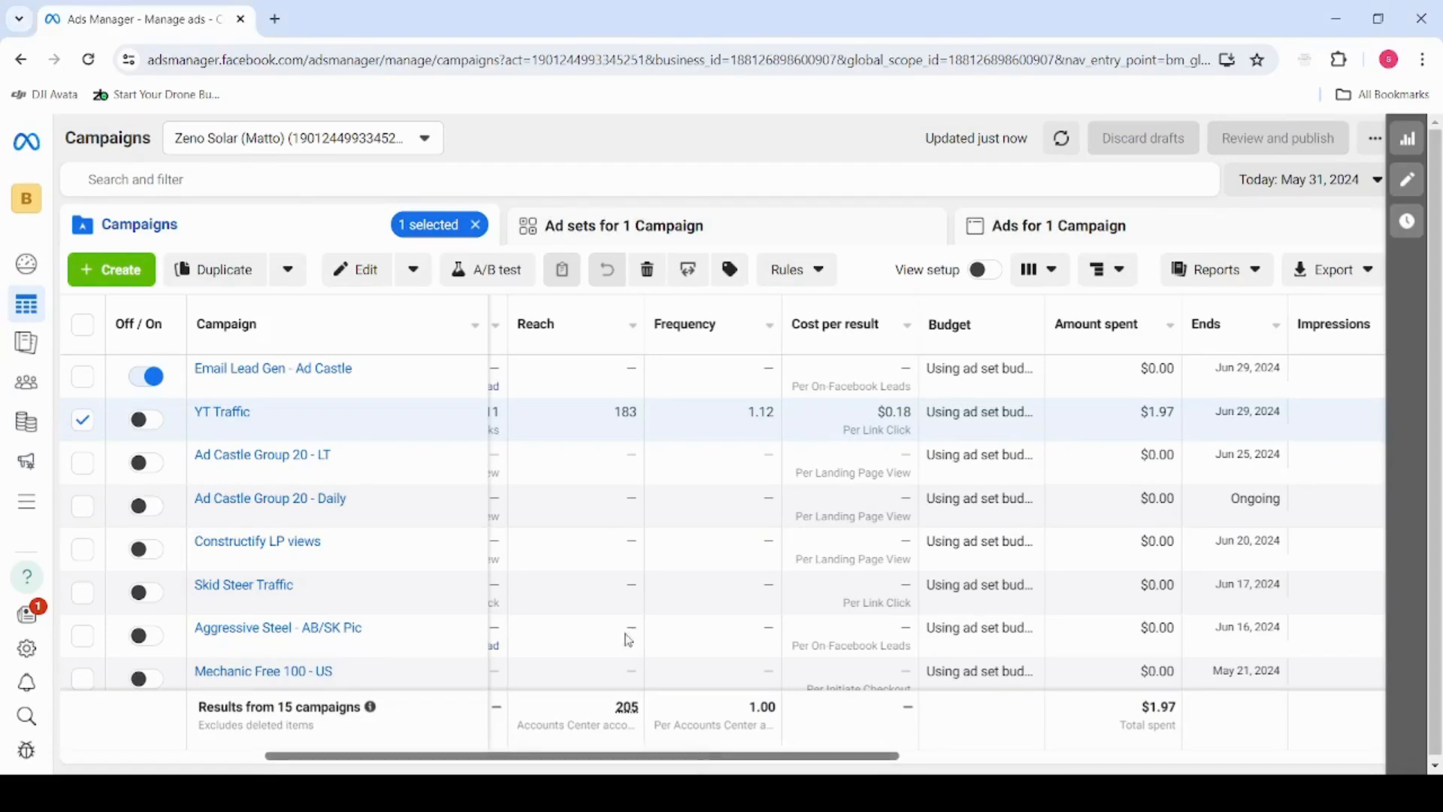
Create a new campaign with the Leads objective, using the manual leads campaign setup
left_click_drag(706, 757, 463, 761)
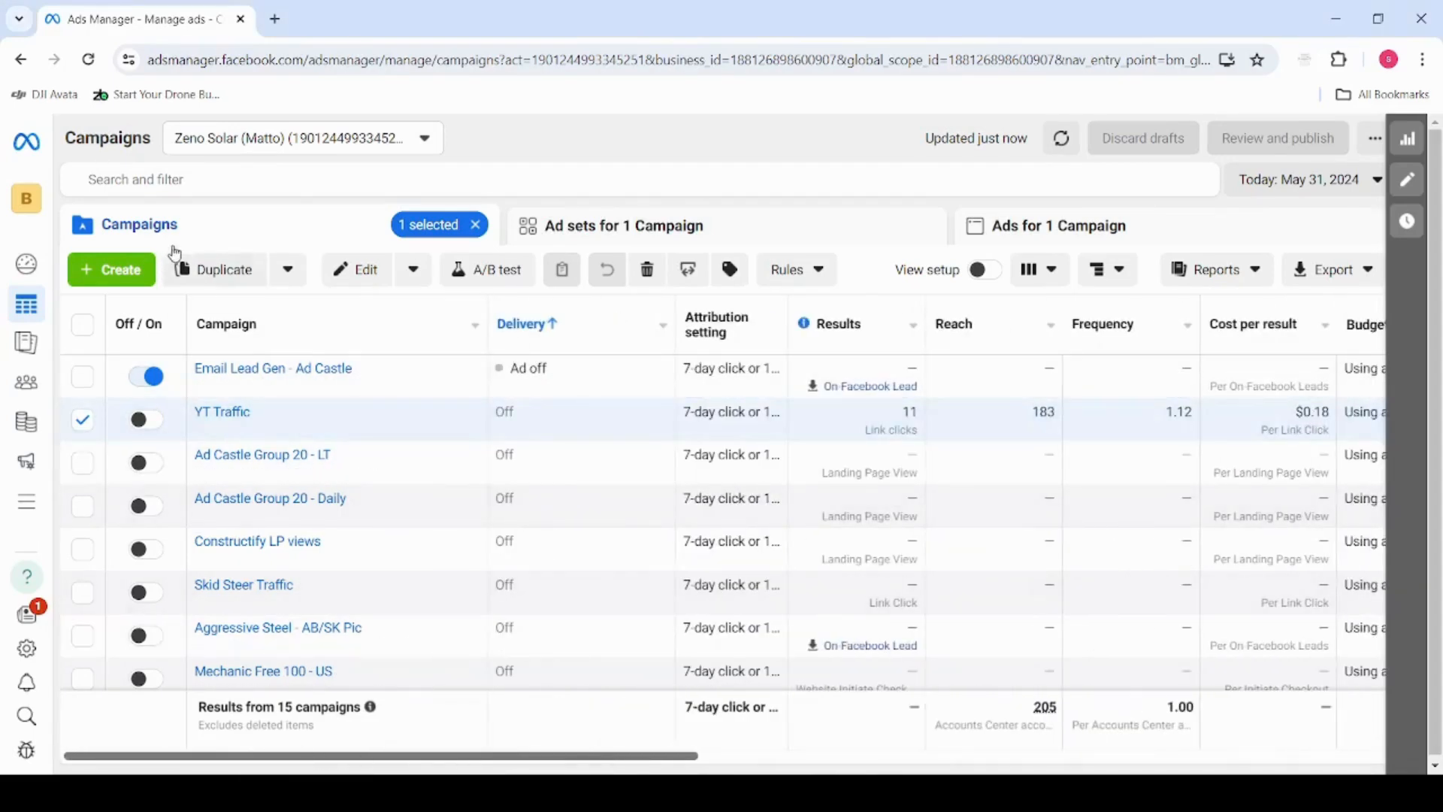
left_click(142, 269)
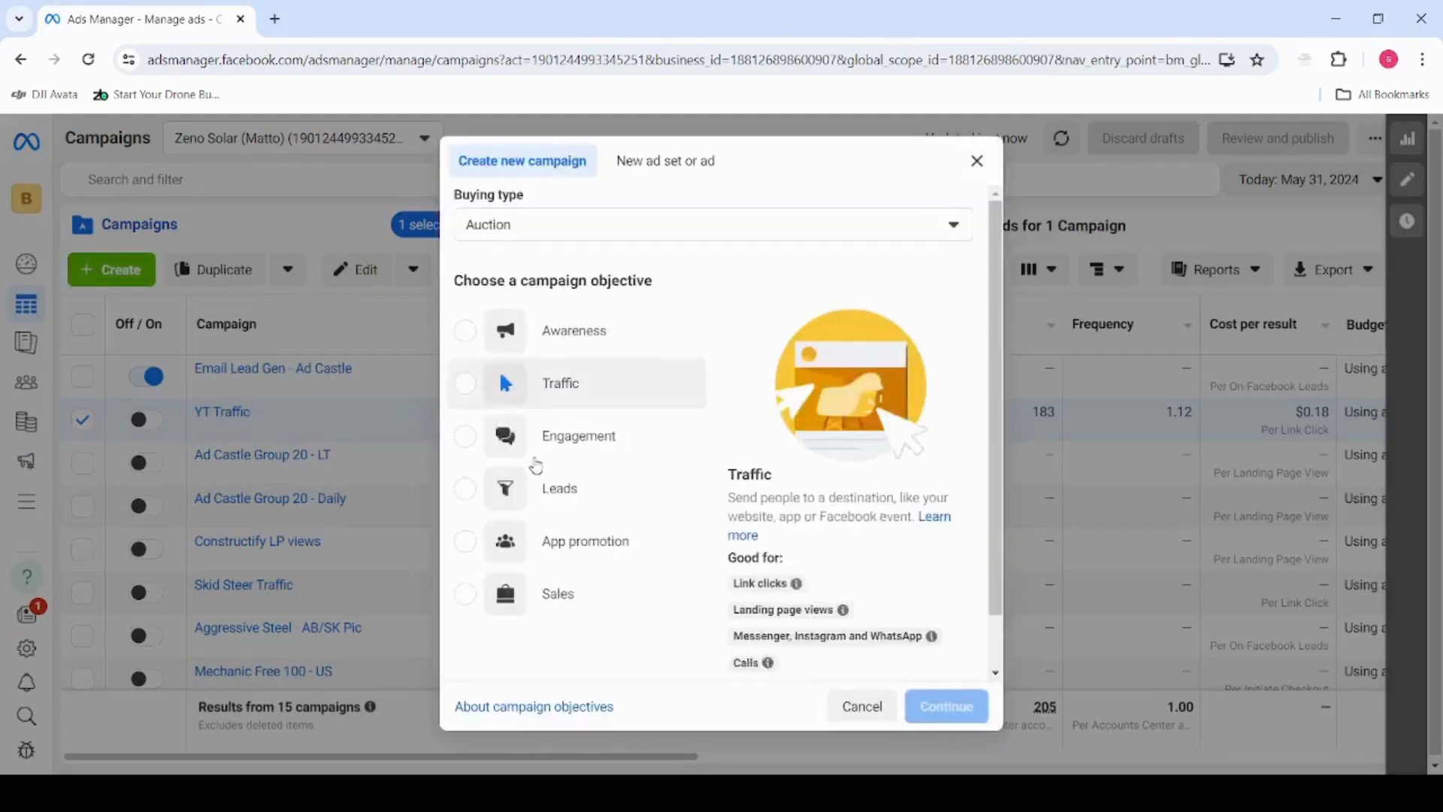
left_click(575, 496)
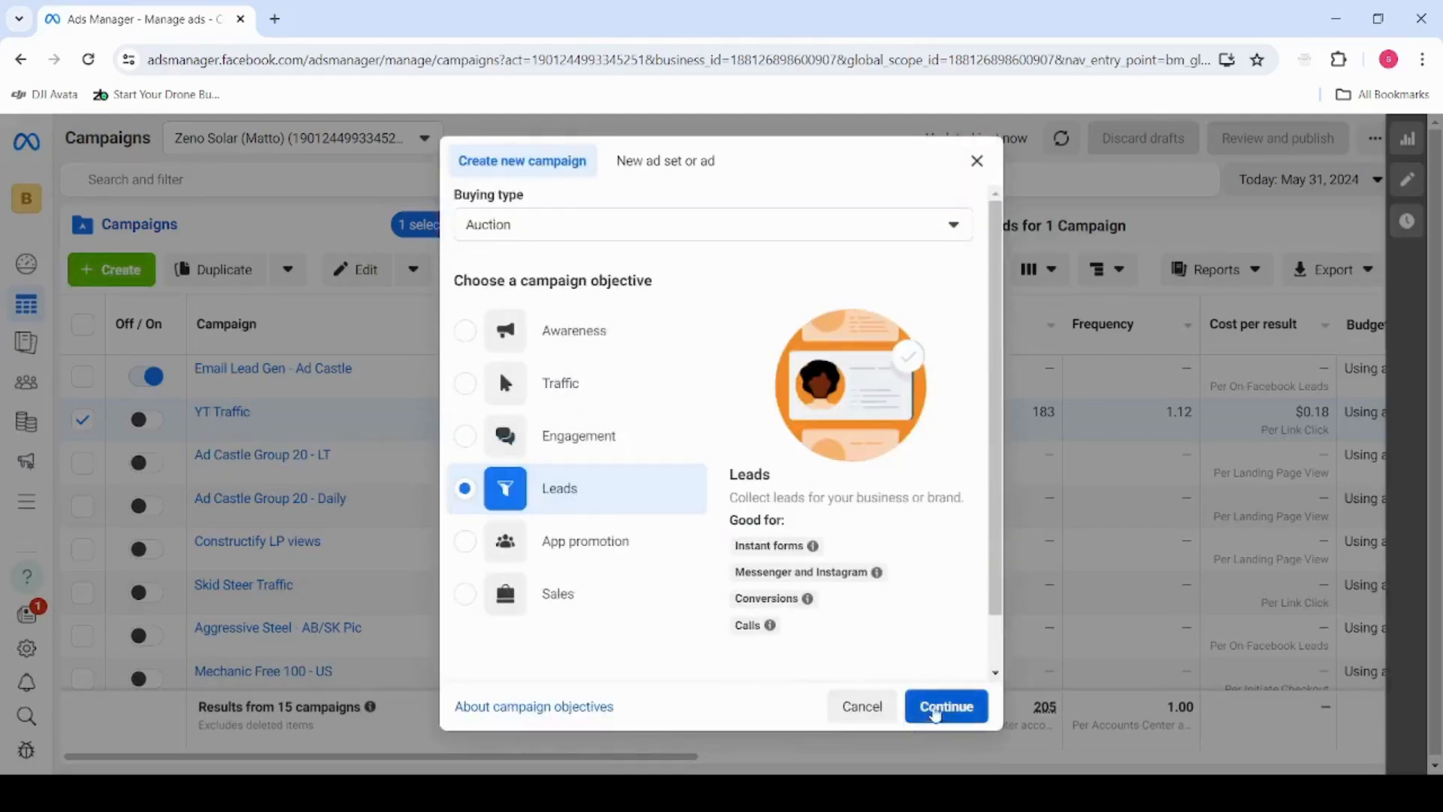
left_click(938, 707)
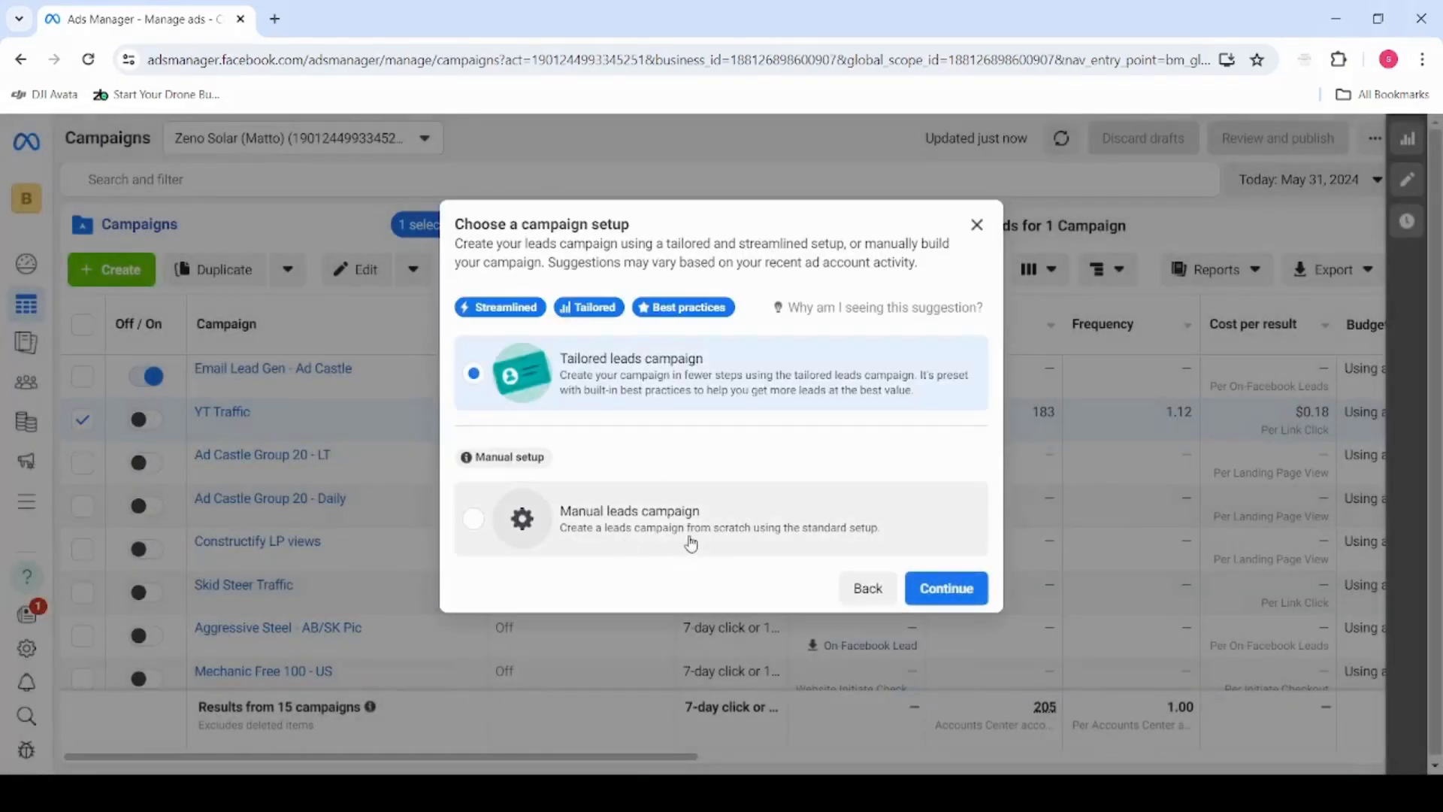
left_click(681, 519)
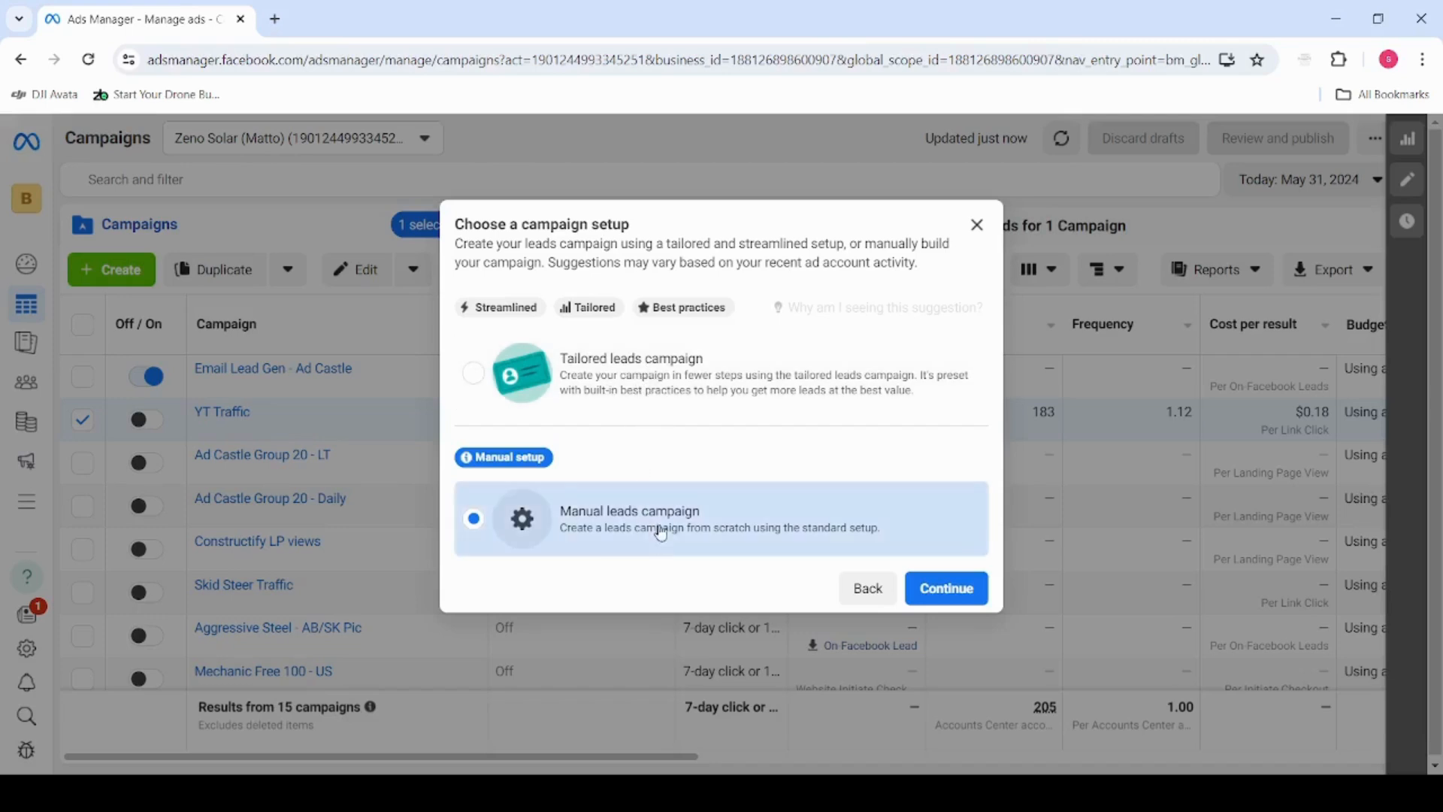
left_click(913, 593)
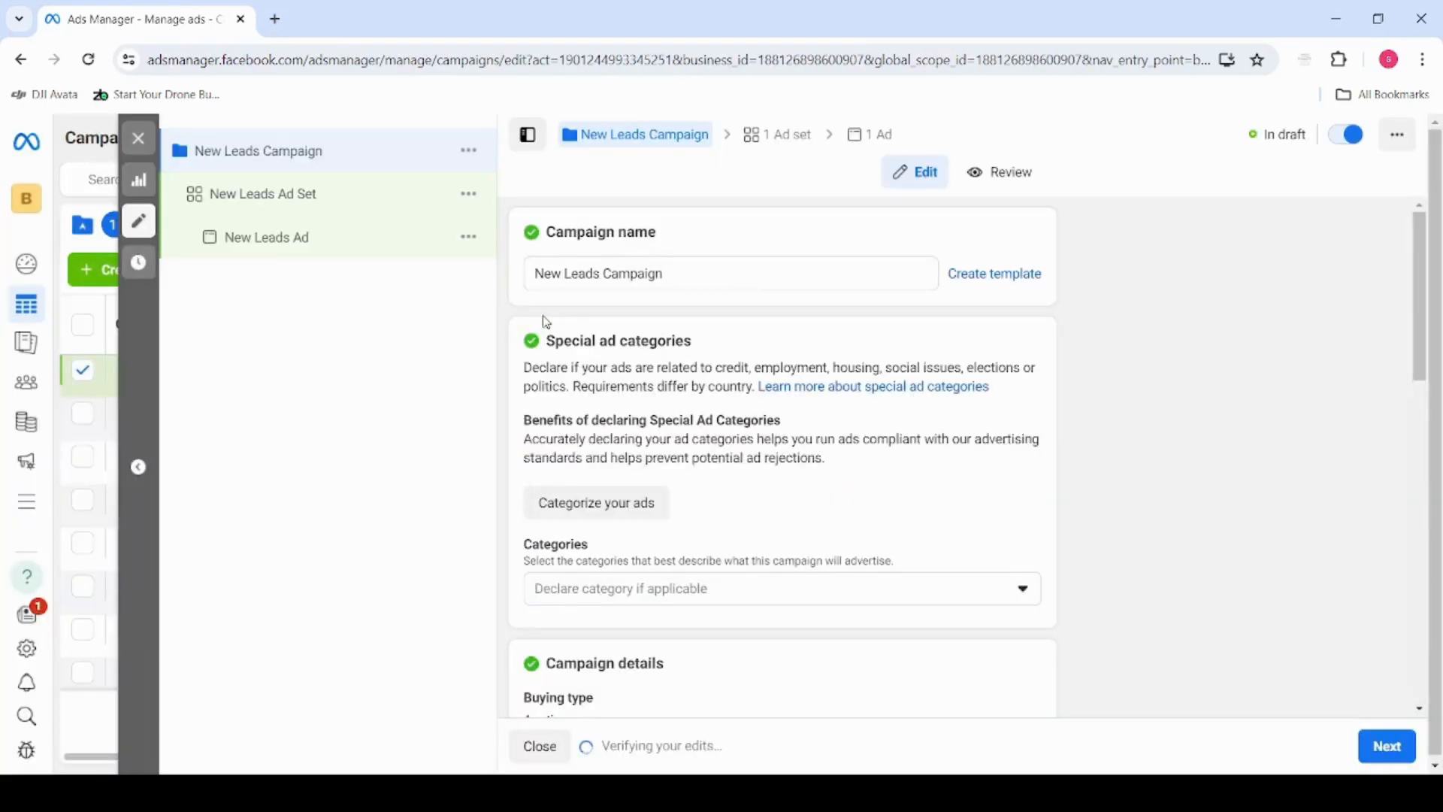
Name the campaign "AB/SK Website" and proceed to its ad set settings
left_click(680, 274)
left_click_drag(681, 274, 509, 289)
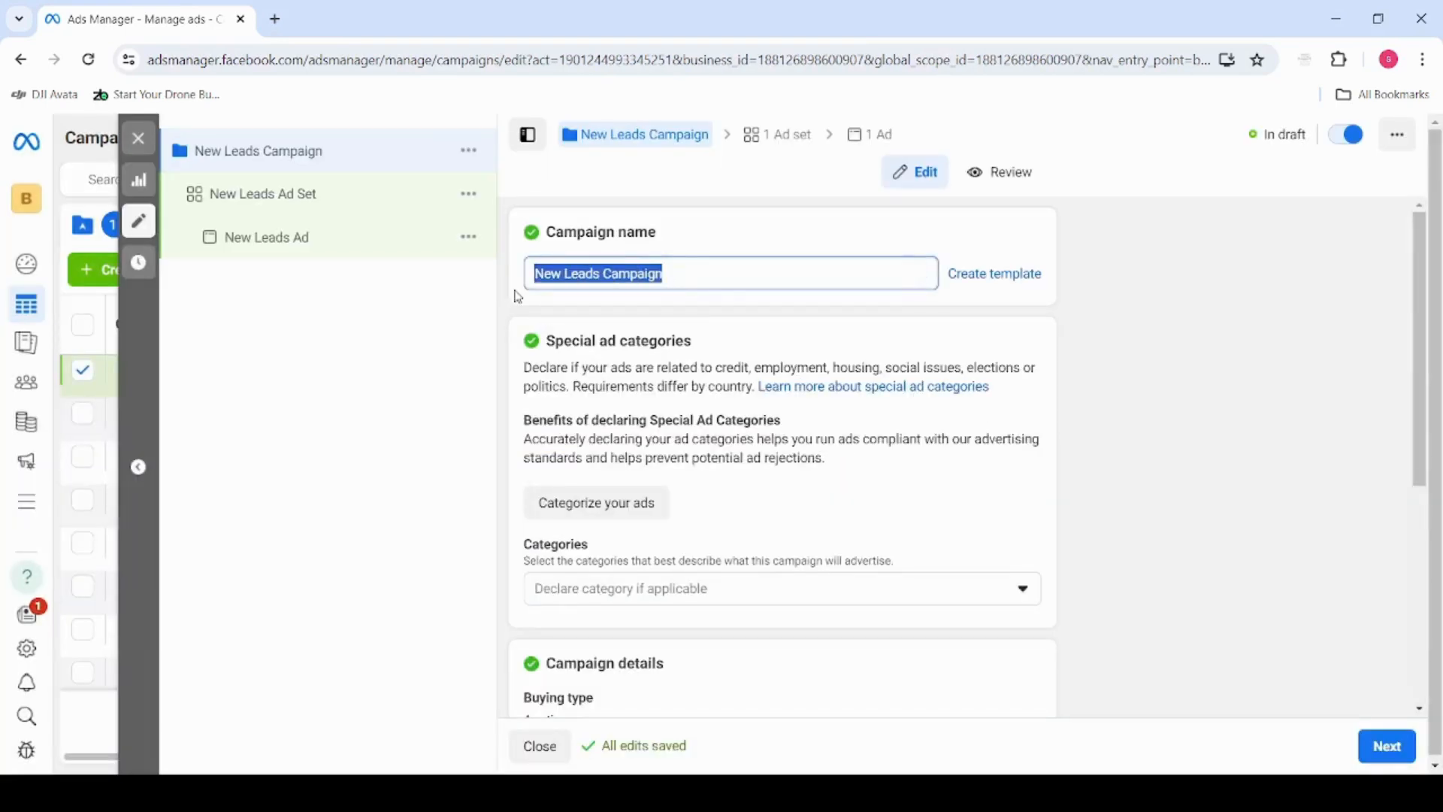
type("AB?")
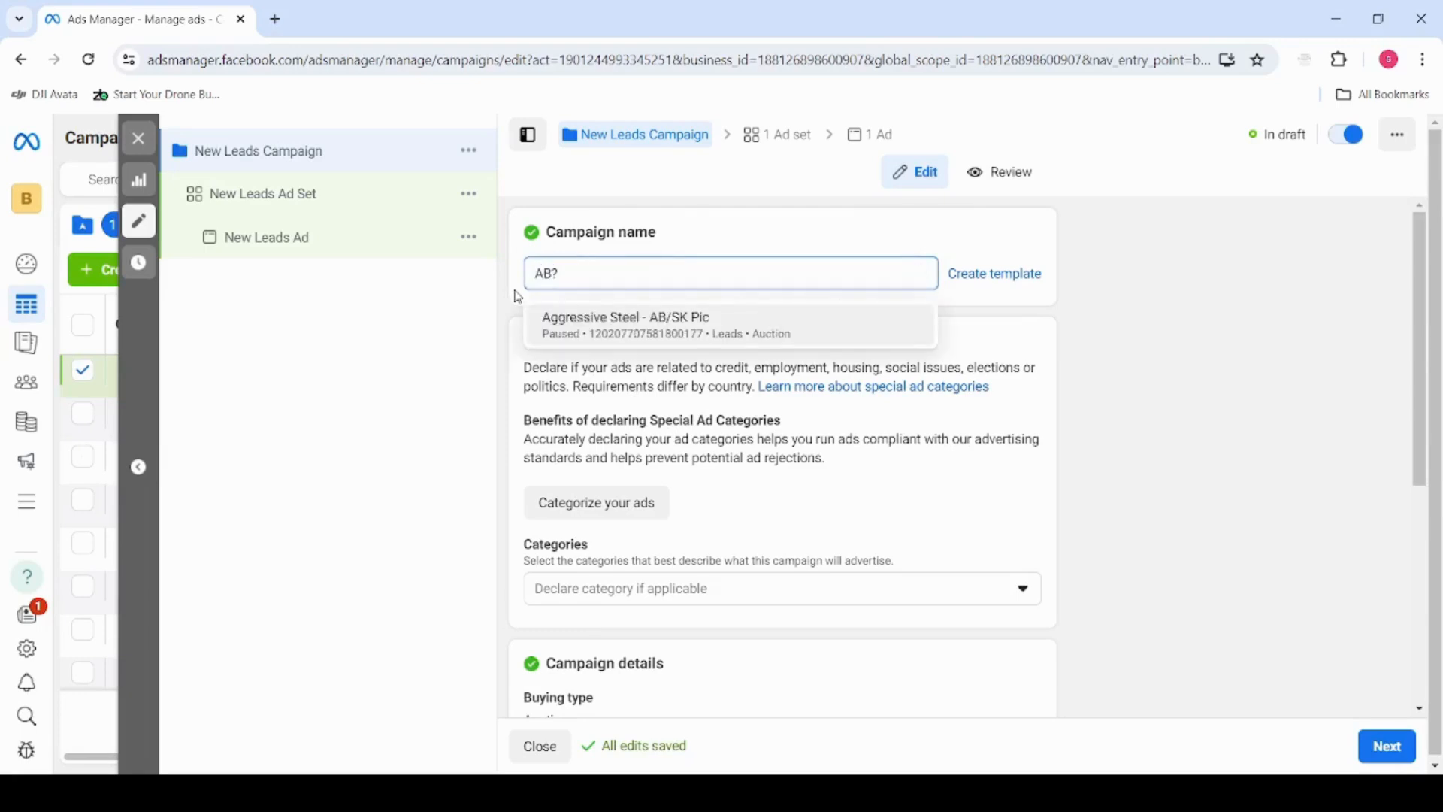
key("BackSpace")
type("/SK")
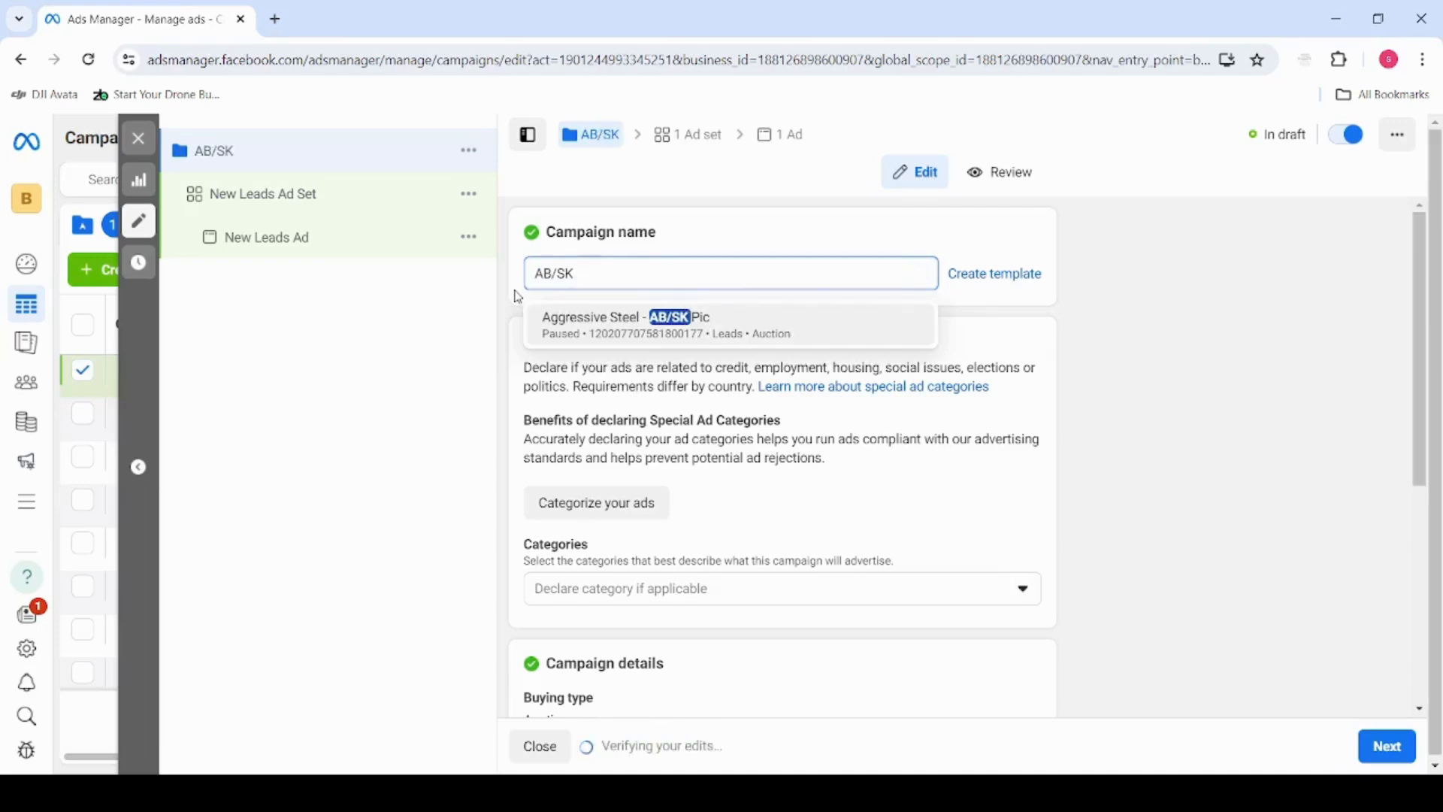
type(" Website")
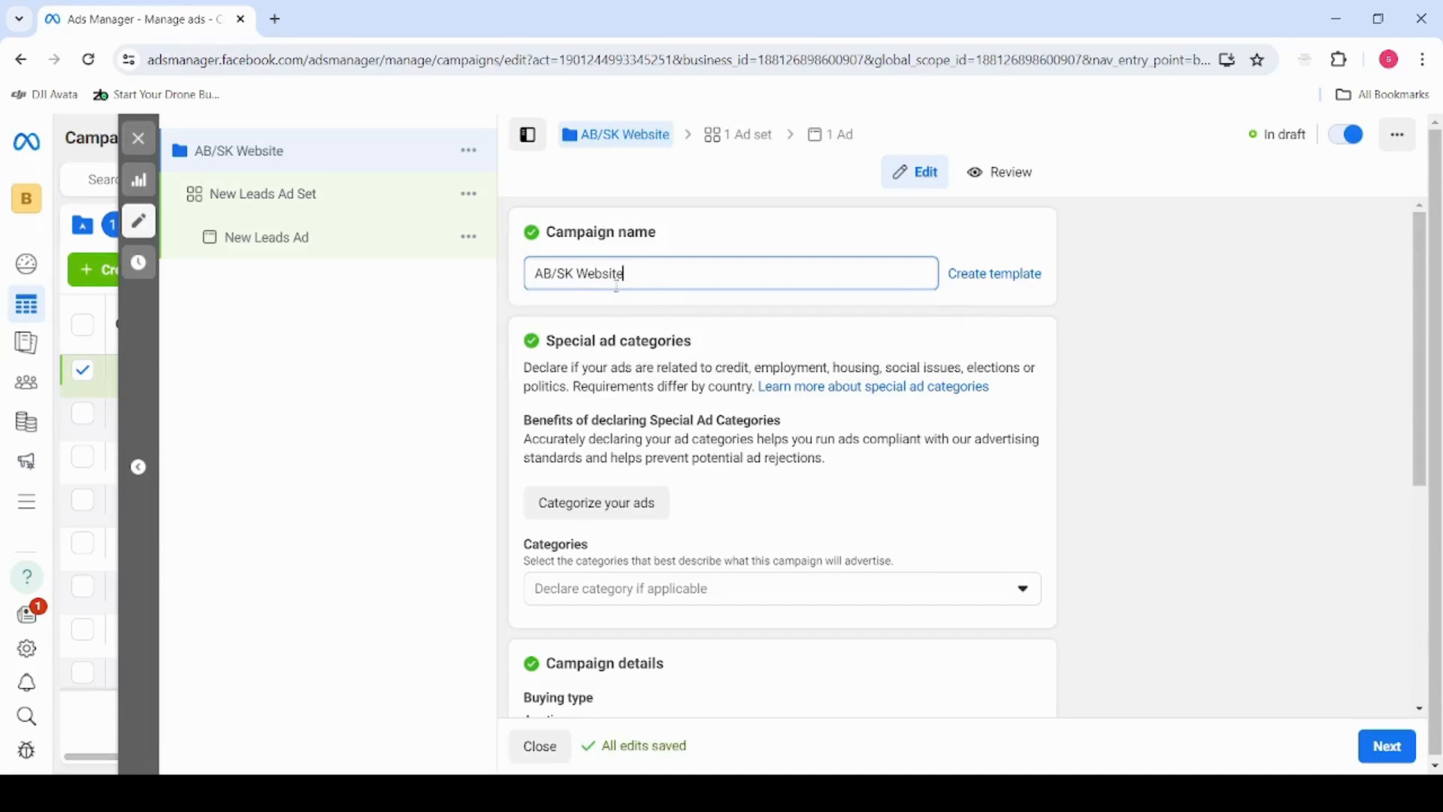
scroll(700, 449, "down", 5)
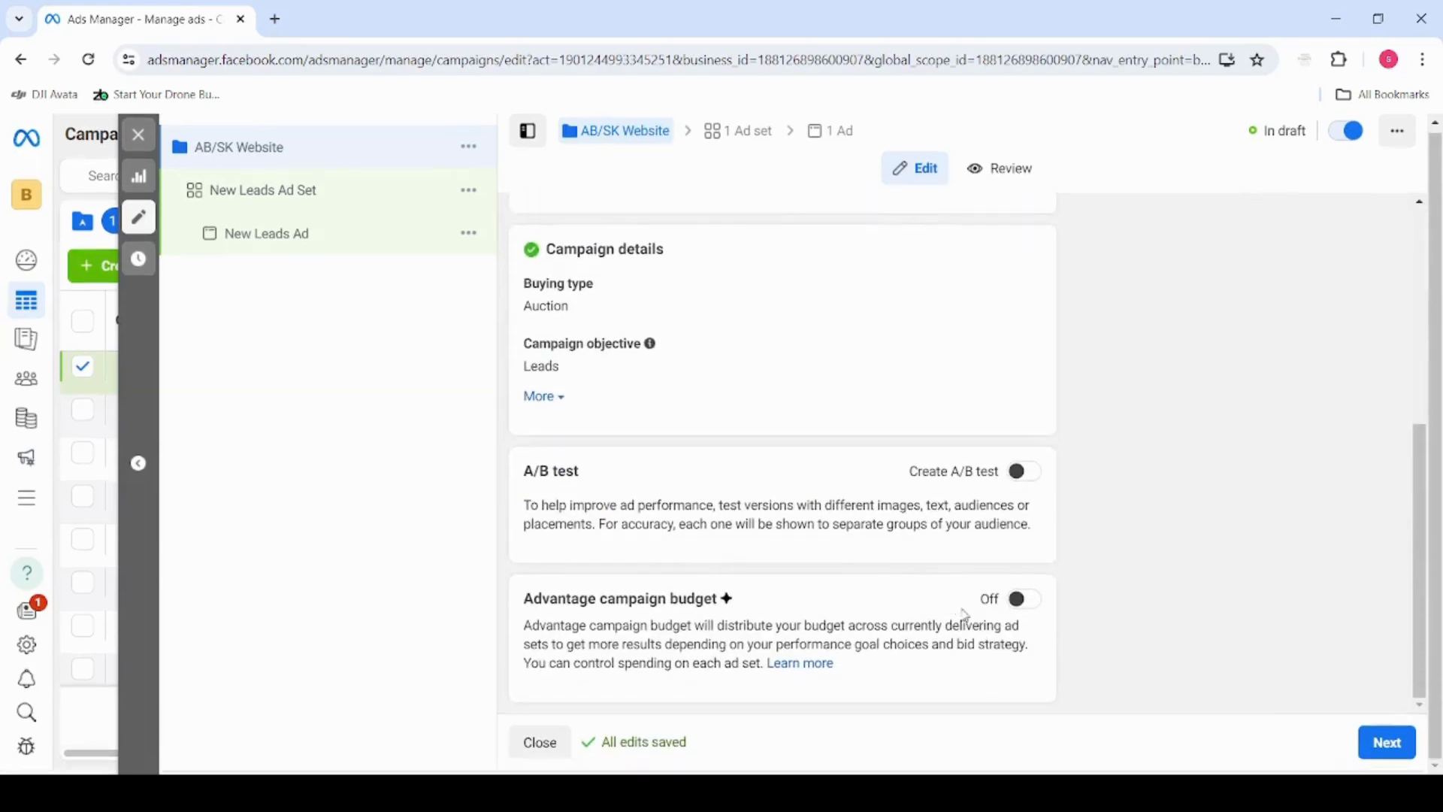
left_click(1387, 746)
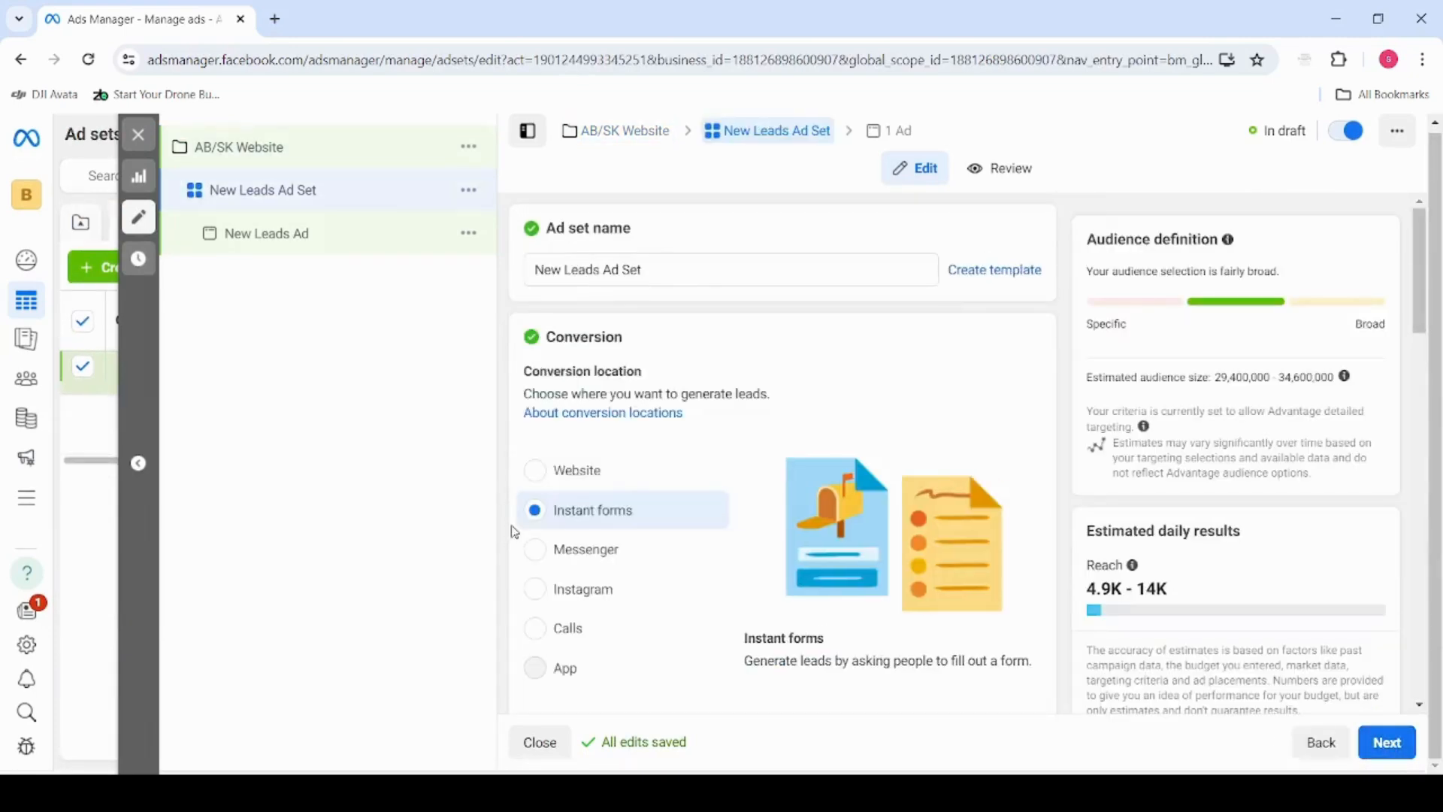
Look through the ad set's conversion, budget and schedule settings, including the available budget types
scroll(515, 532, "down", 8)
scroll(515, 532, "down", 2)
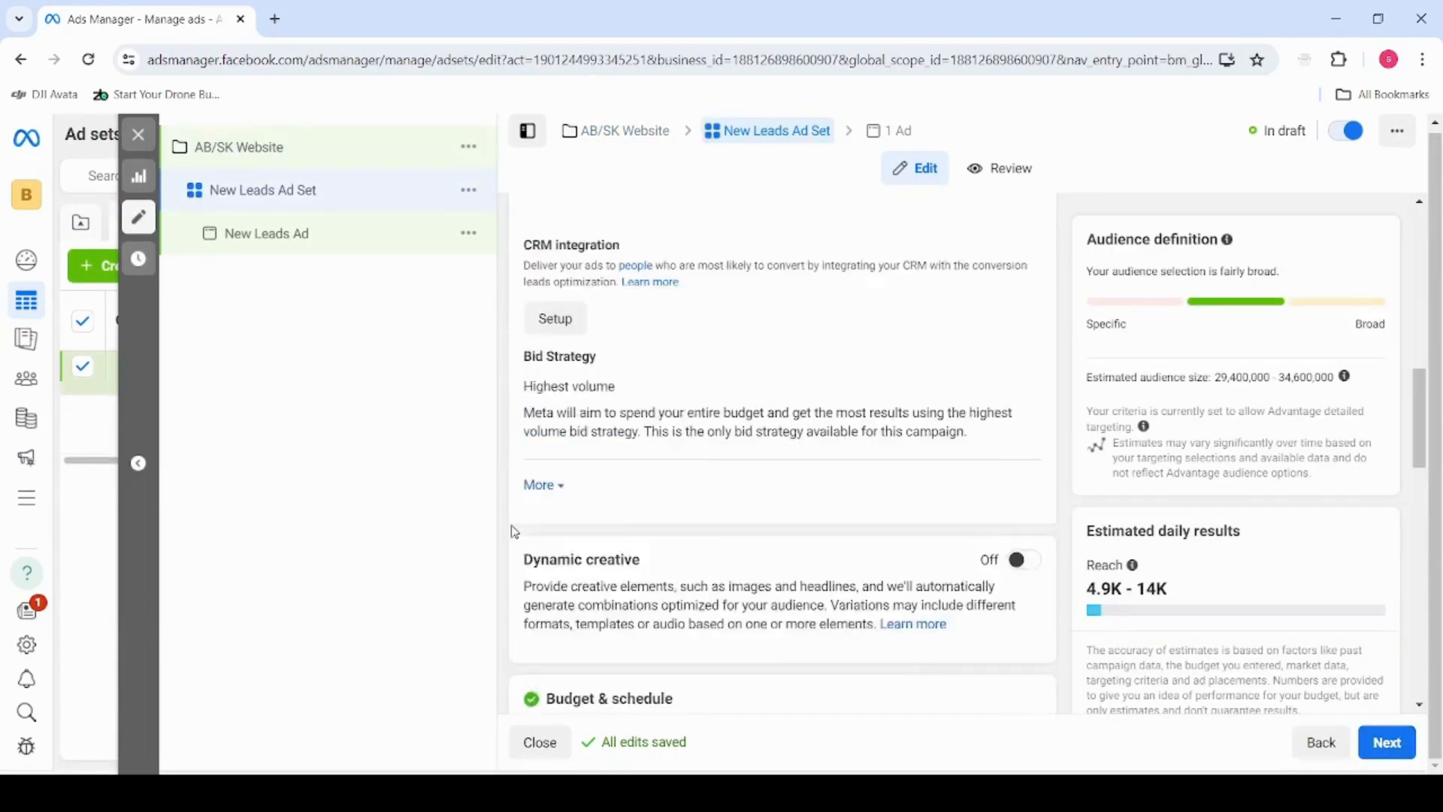
scroll(515, 532, "up", 5)
scroll(515, 533, "down", 12)
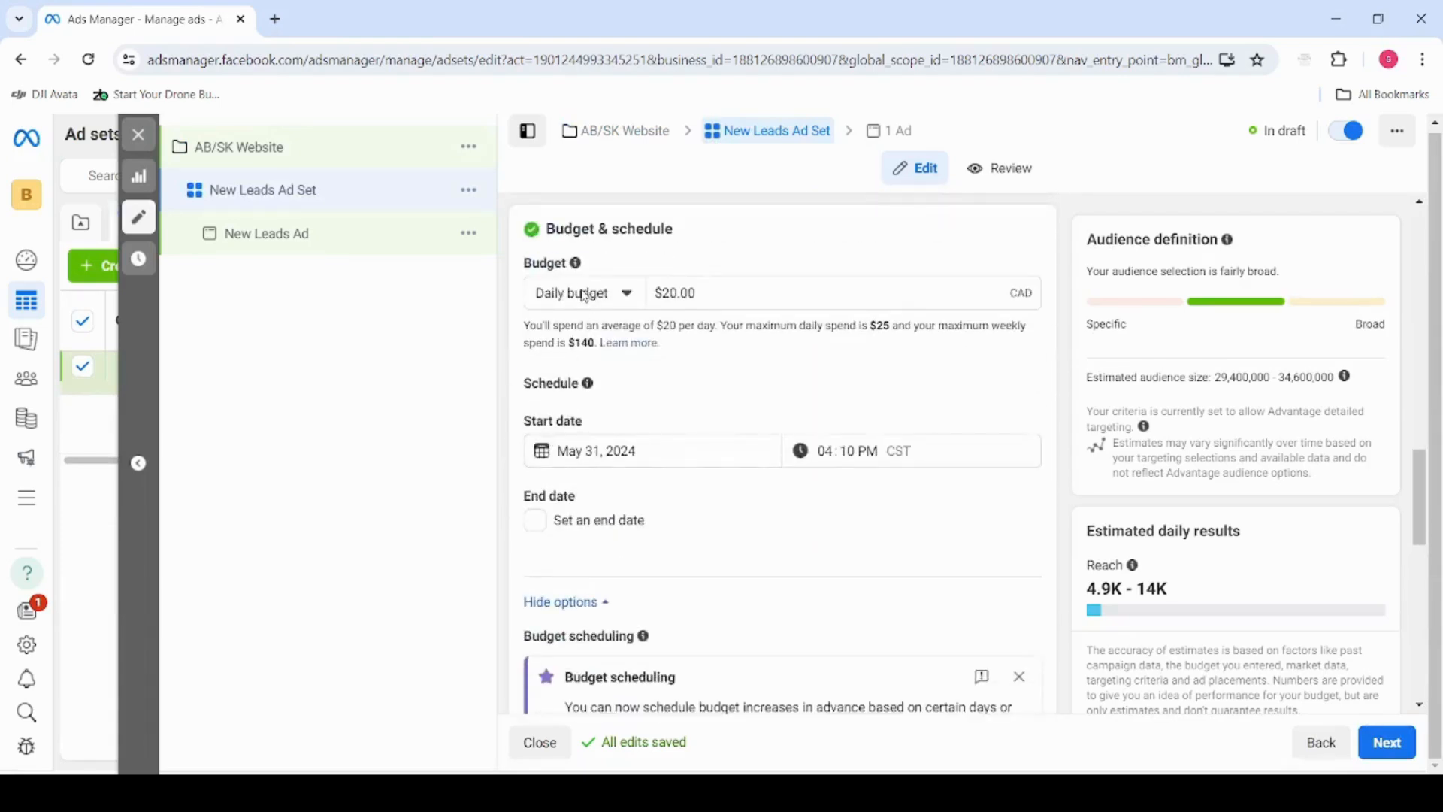
left_click(586, 296)
scroll(782, 425, "up", 3)
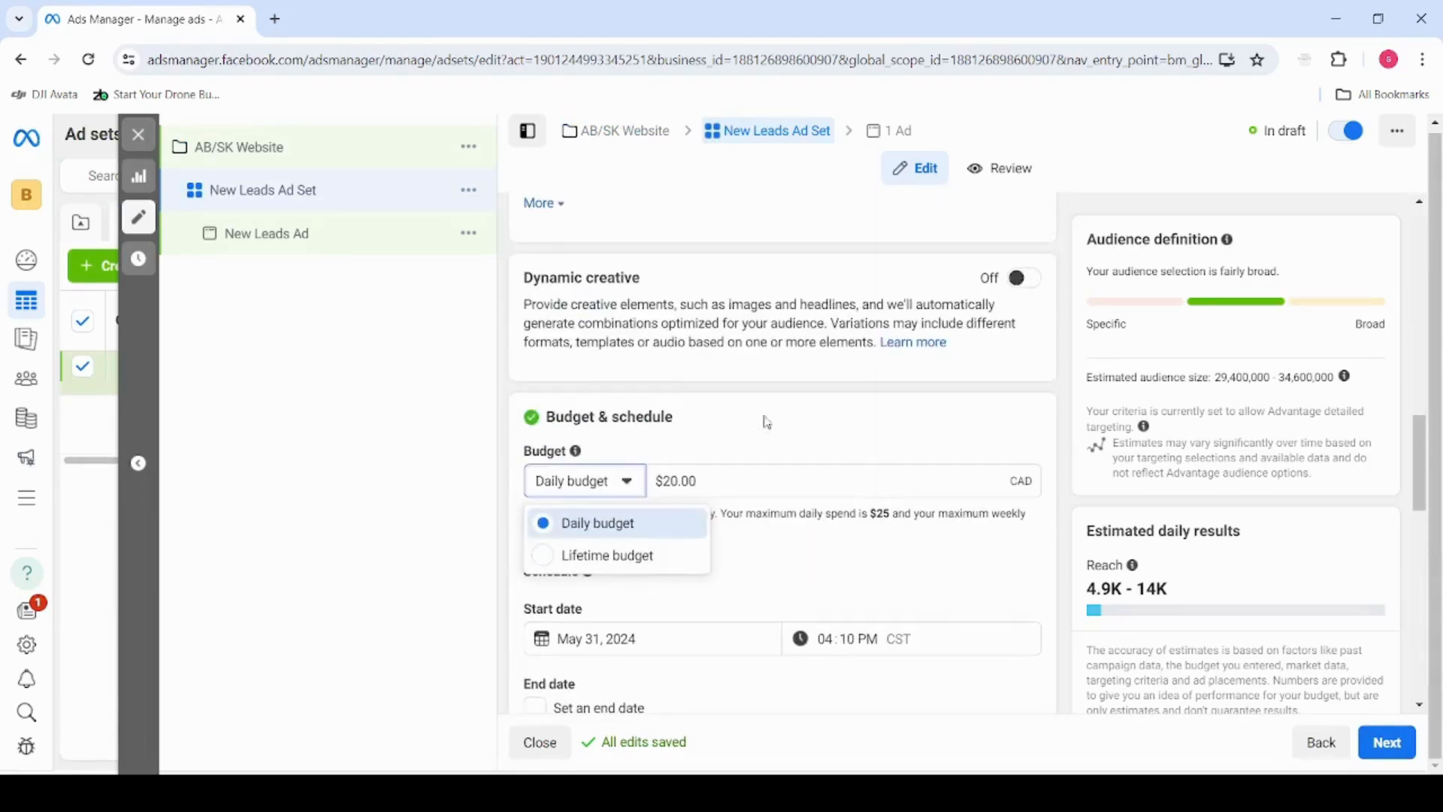
scroll(774, 488, "up", 9)
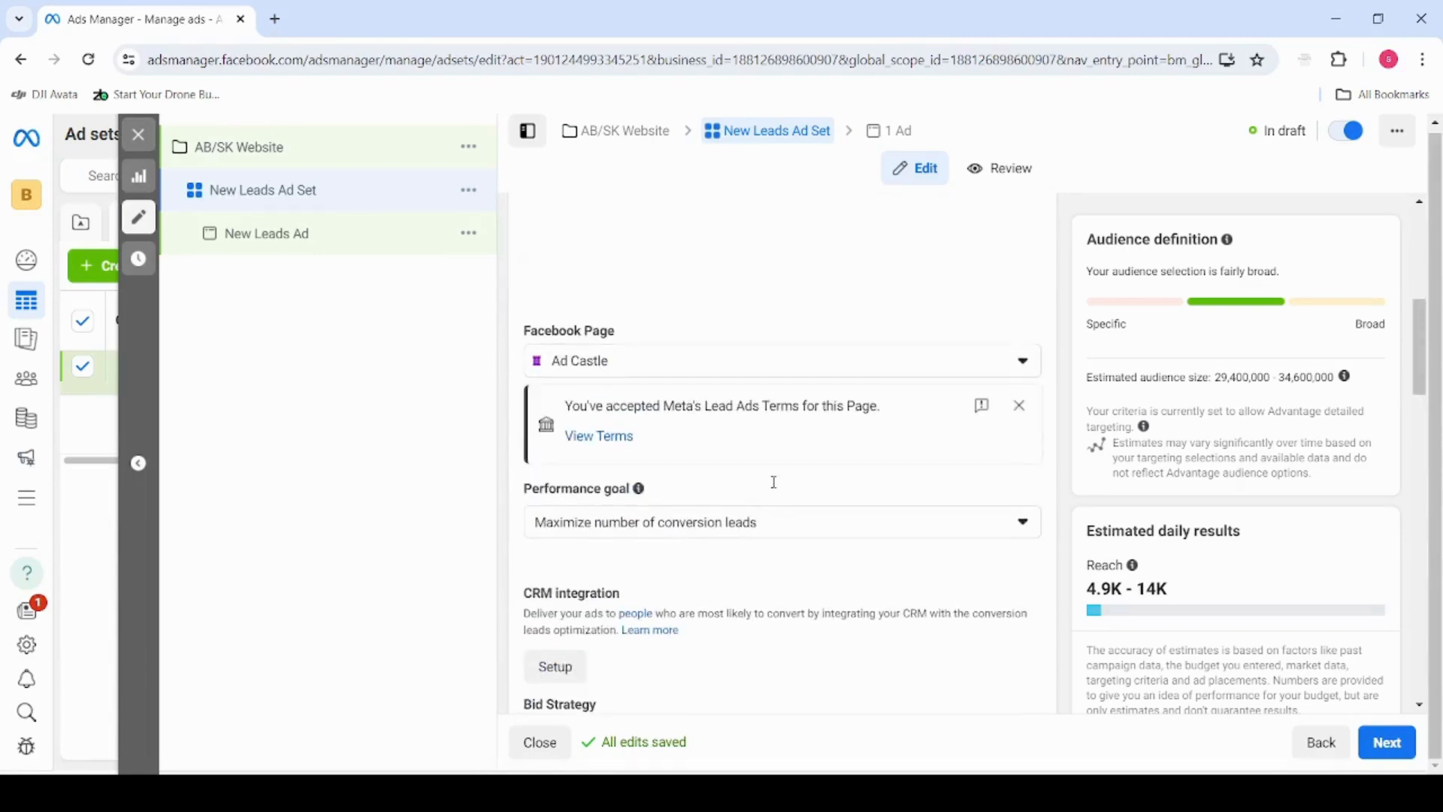
scroll(780, 532, "up", 6)
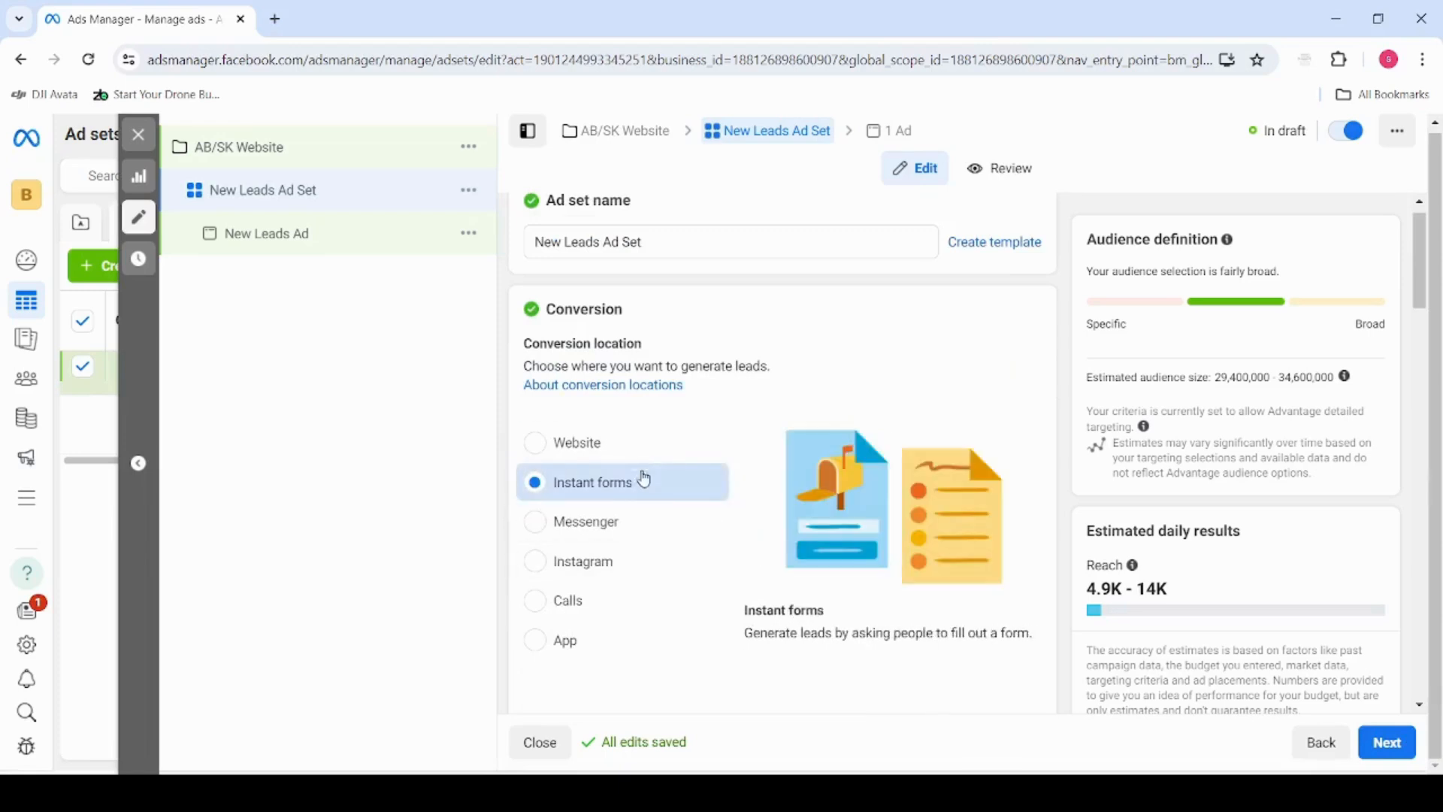
Rename the ad set to "AB/SK"
left_click_drag(643, 242, 533, 263)
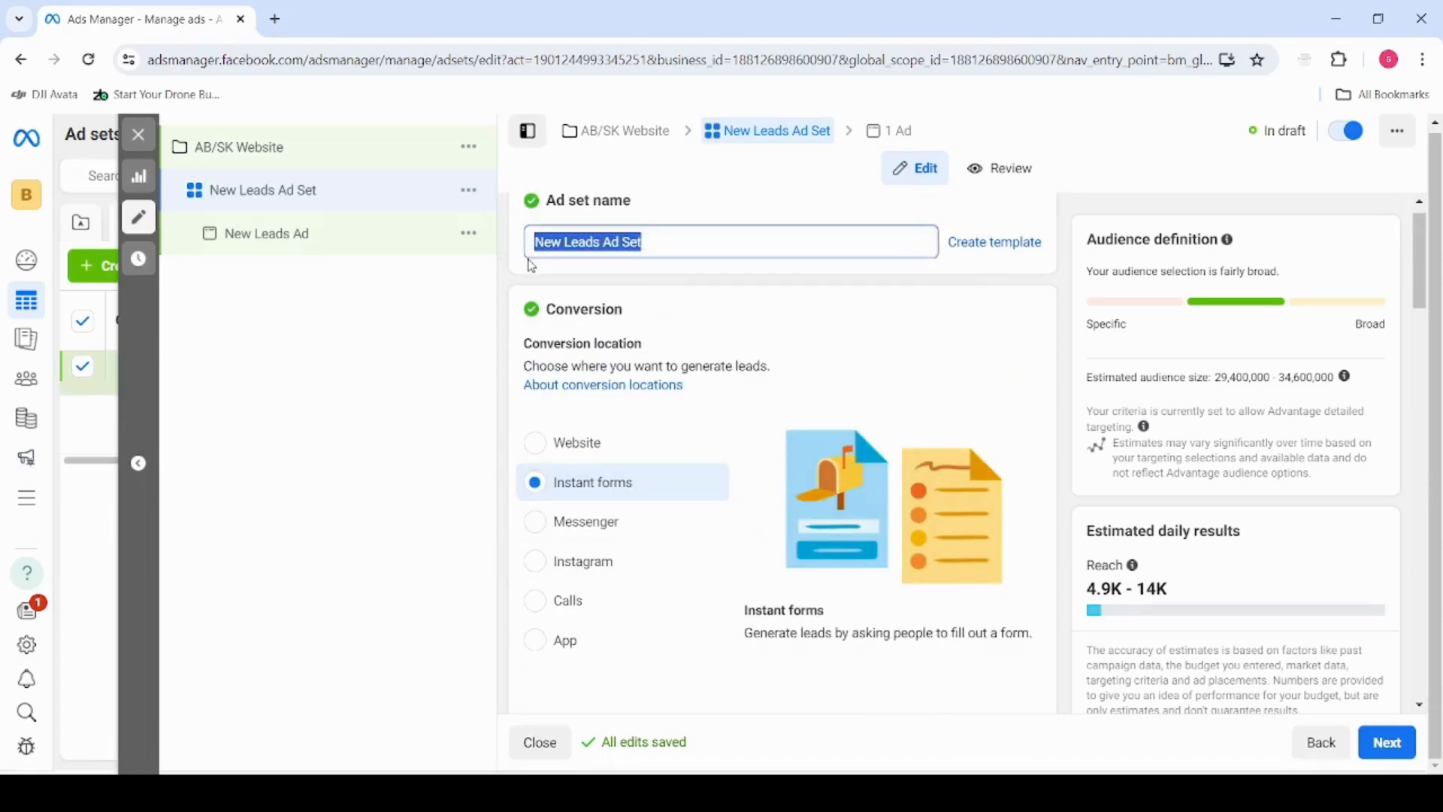
type("AB/")
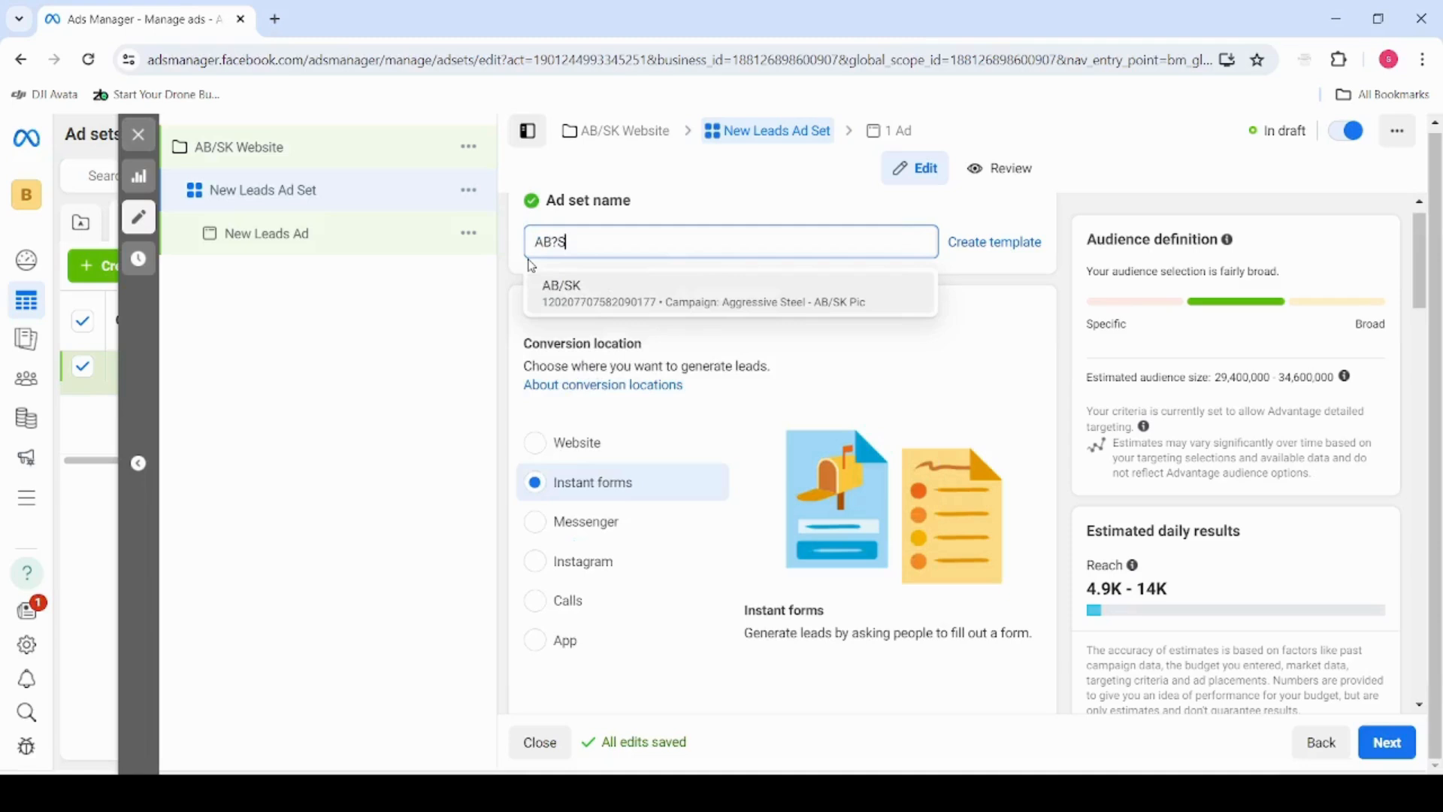
key("BackSpace")
key("BackSpace")
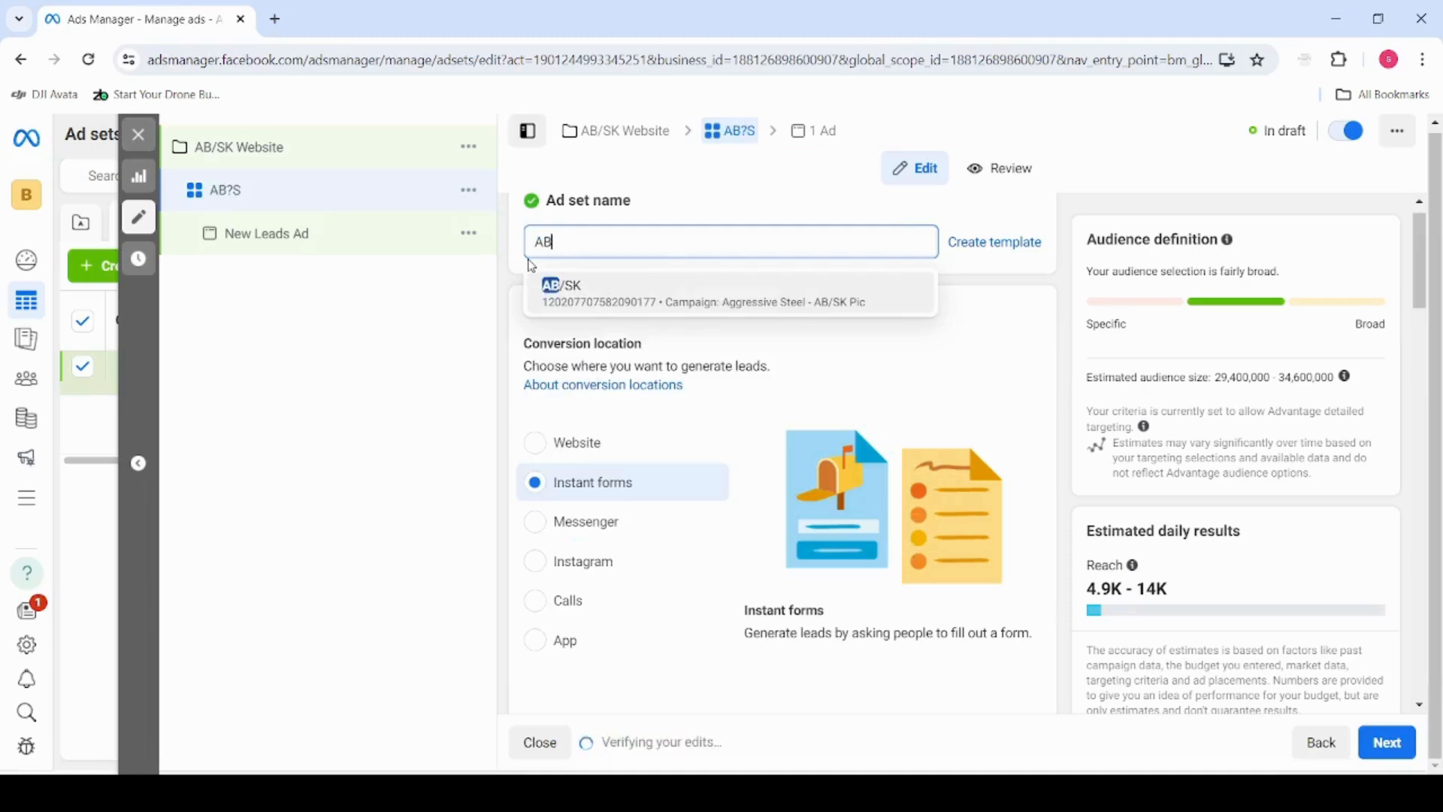
type("/SK")
left_click(516, 310)
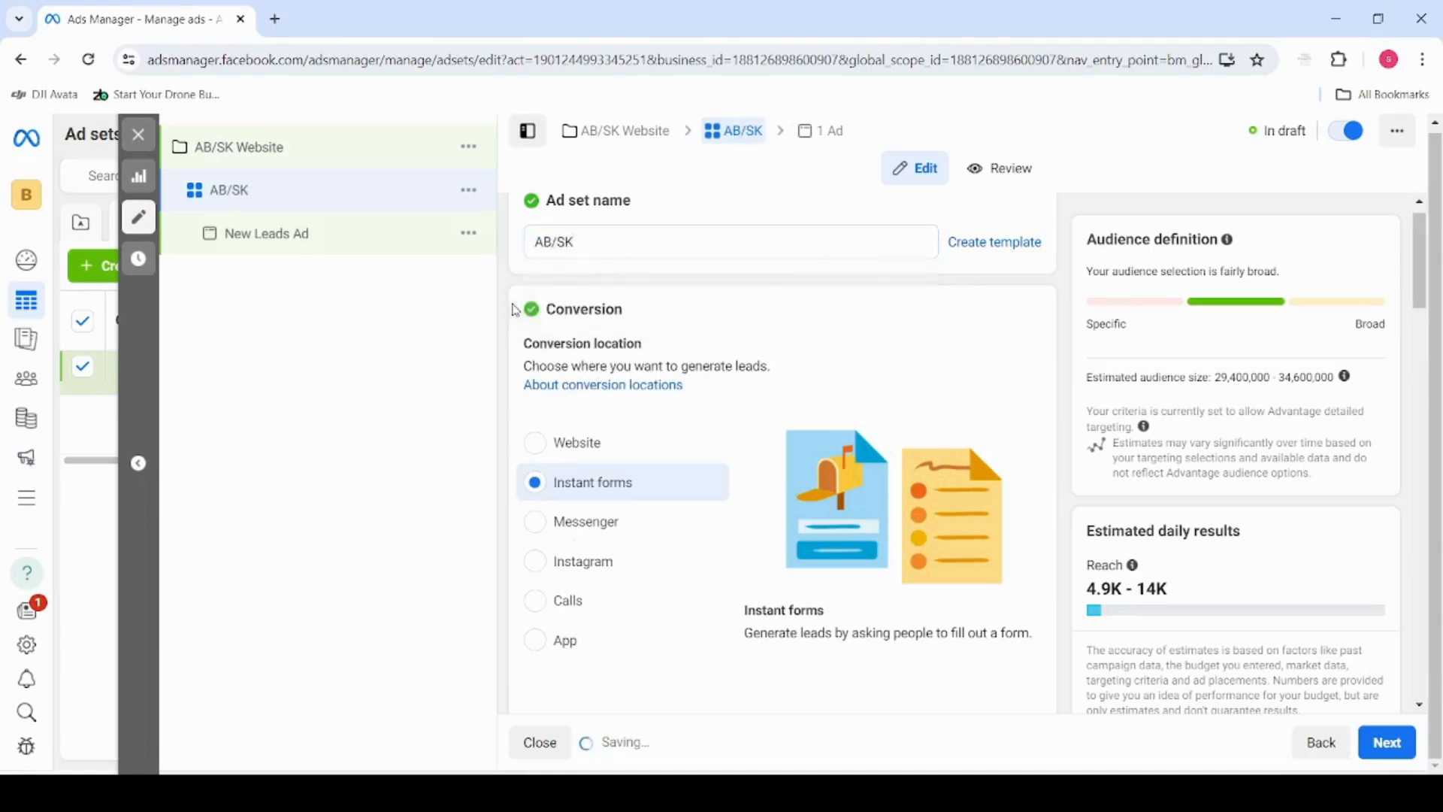
Review the performance goal options available for the ad set
scroll(516, 310, "down", 7)
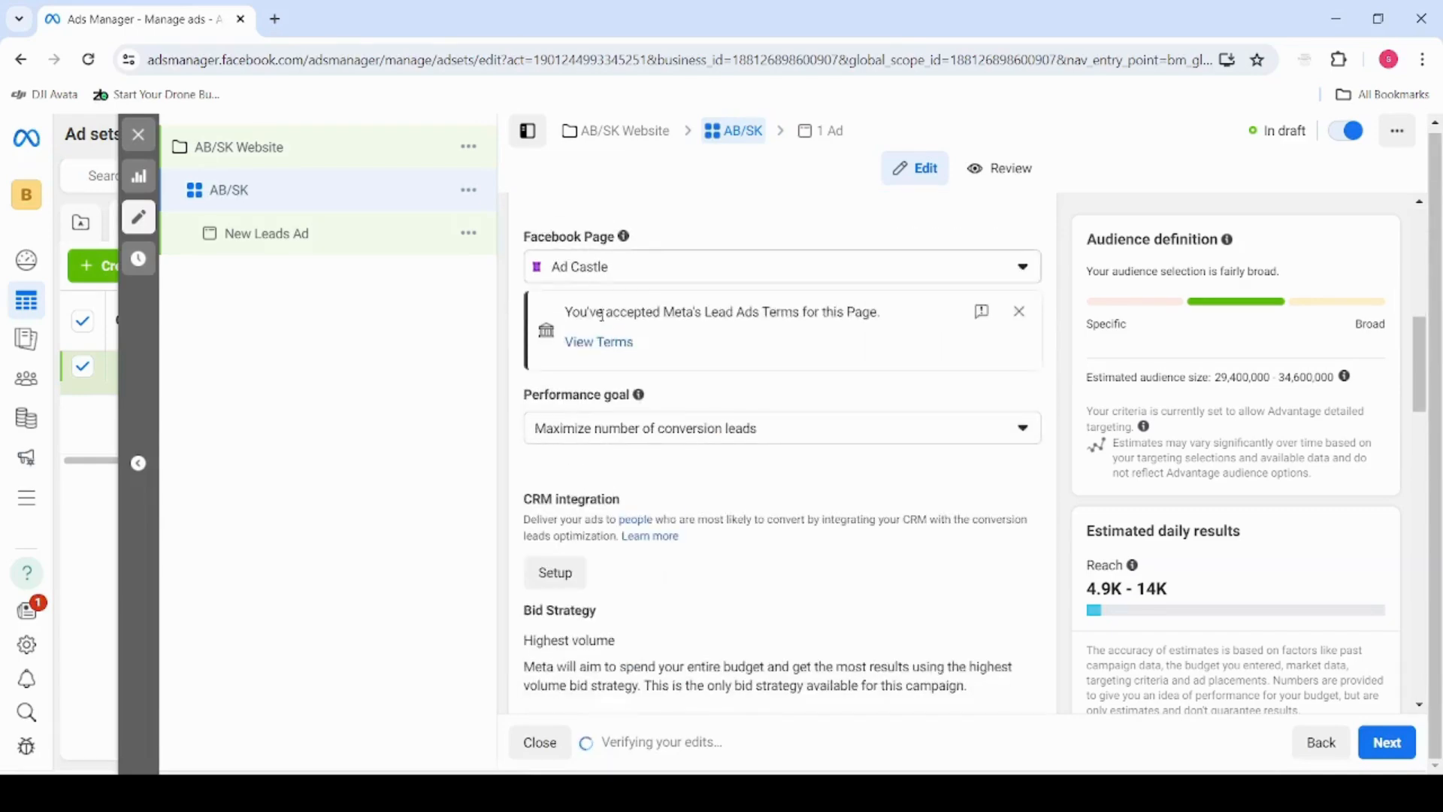
left_click(651, 429)
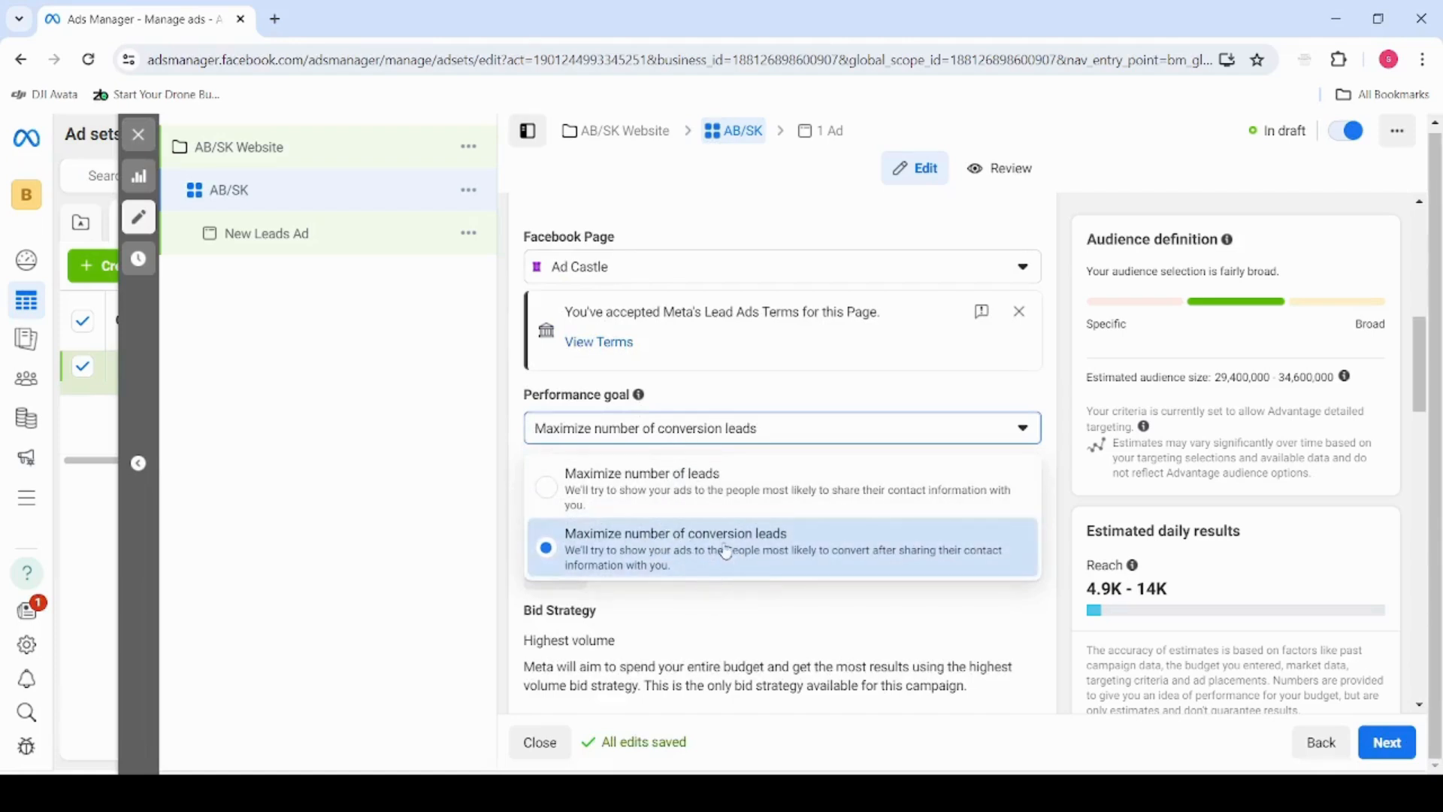
left_click(720, 616)
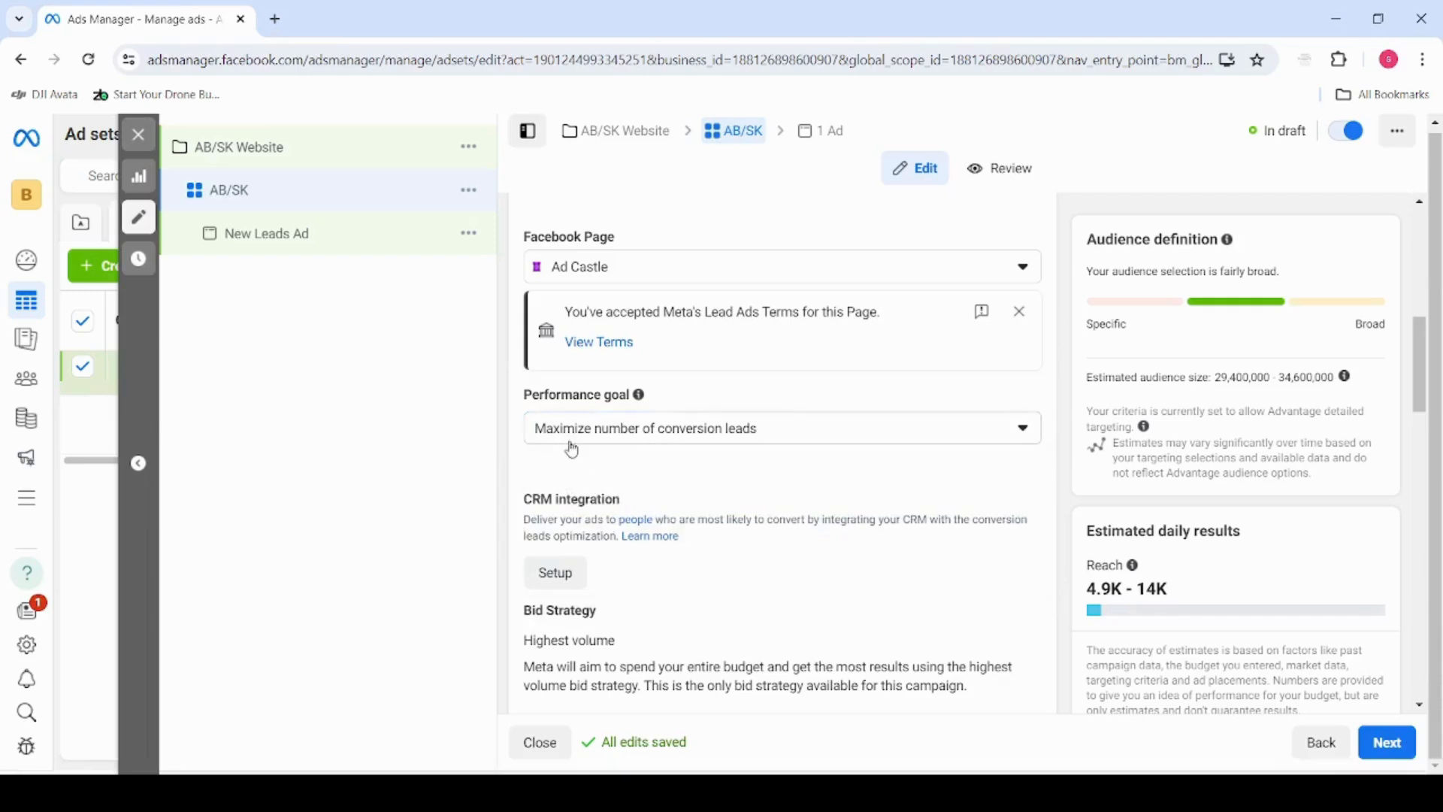
Switch the ad set's budget type to Lifetime budget and set the amount to $600.00
scroll(602, 459, "down", 6)
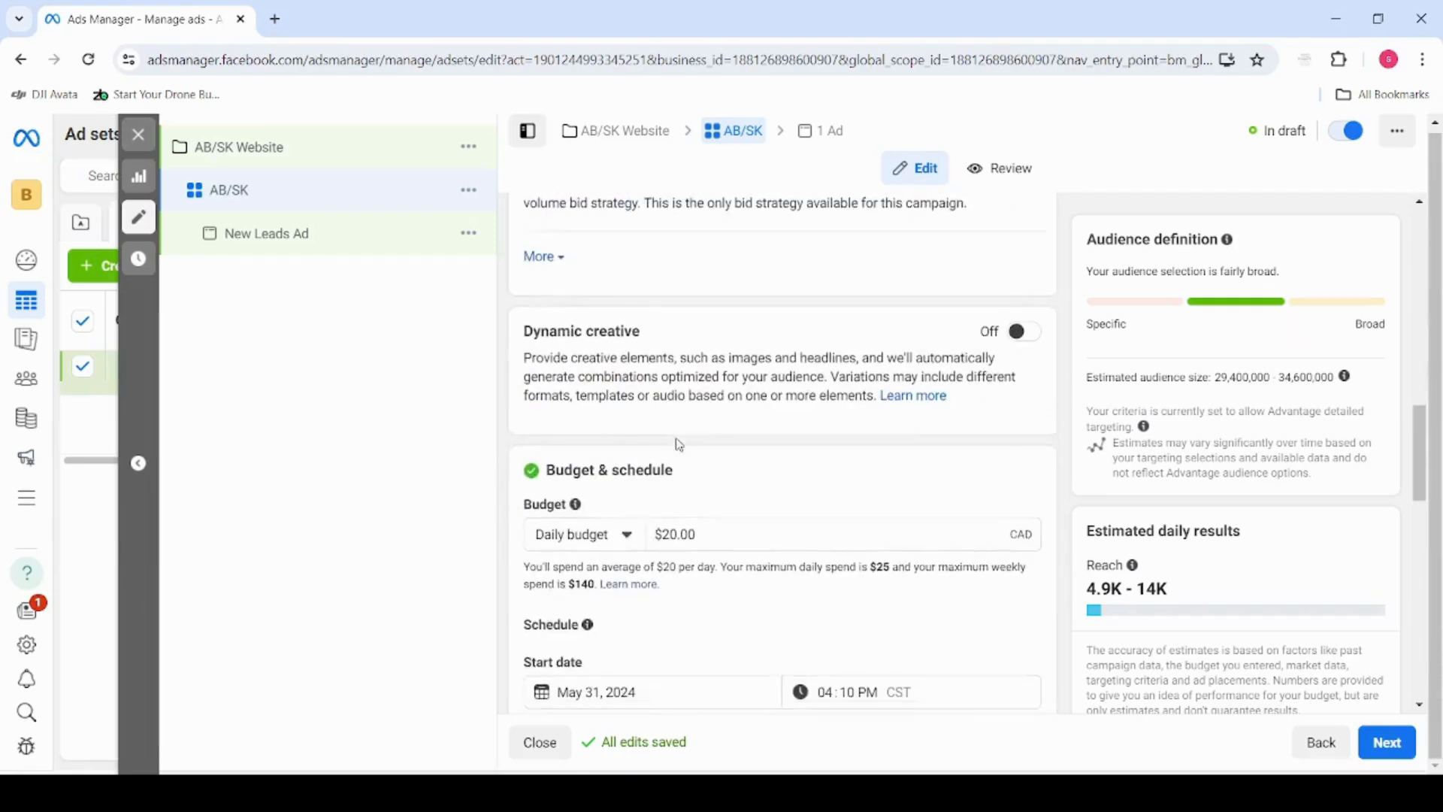
scroll(680, 445, "down", 2)
scroll(650, 430, "up", 4)
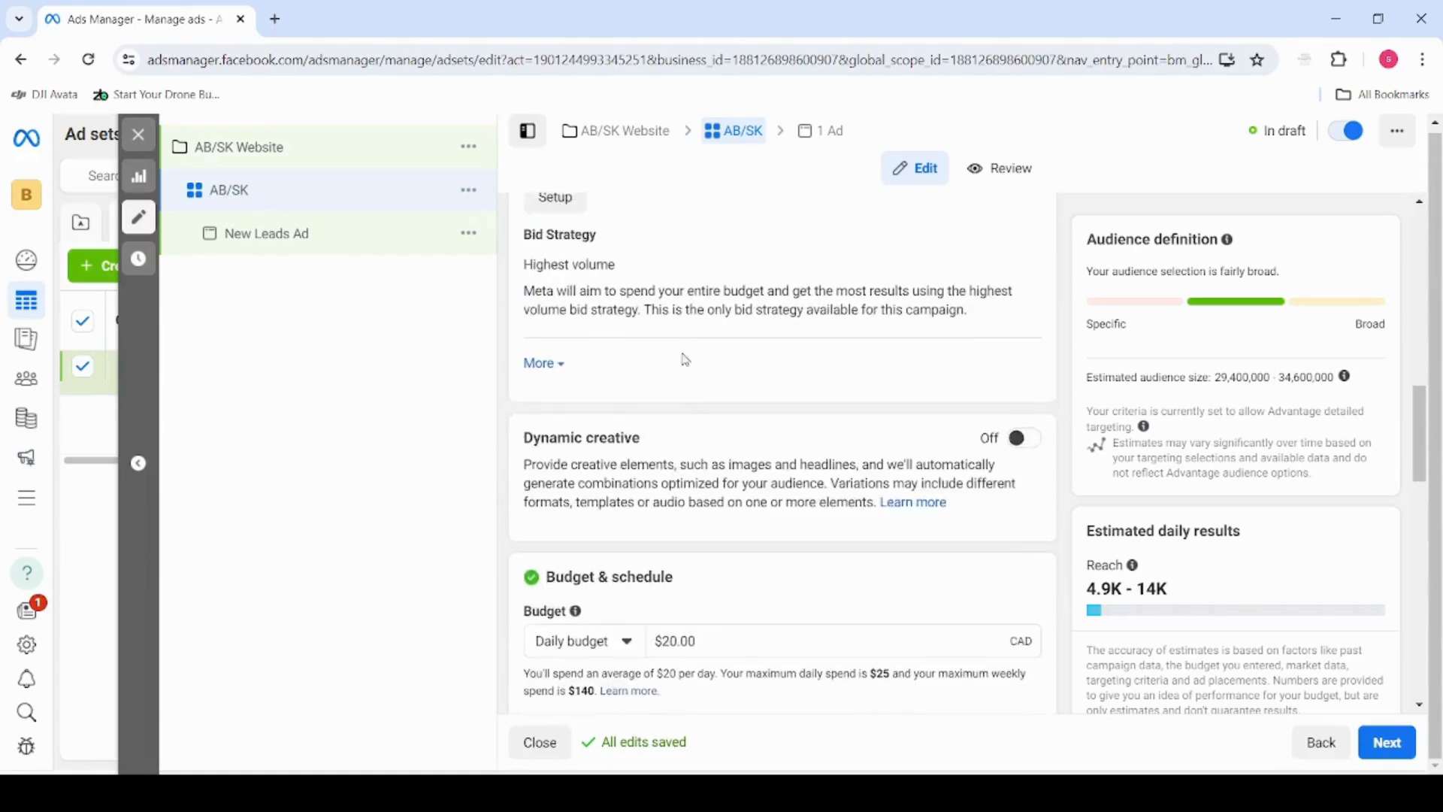
scroll(686, 361, "down", 2)
scroll(665, 509, "down", 1)
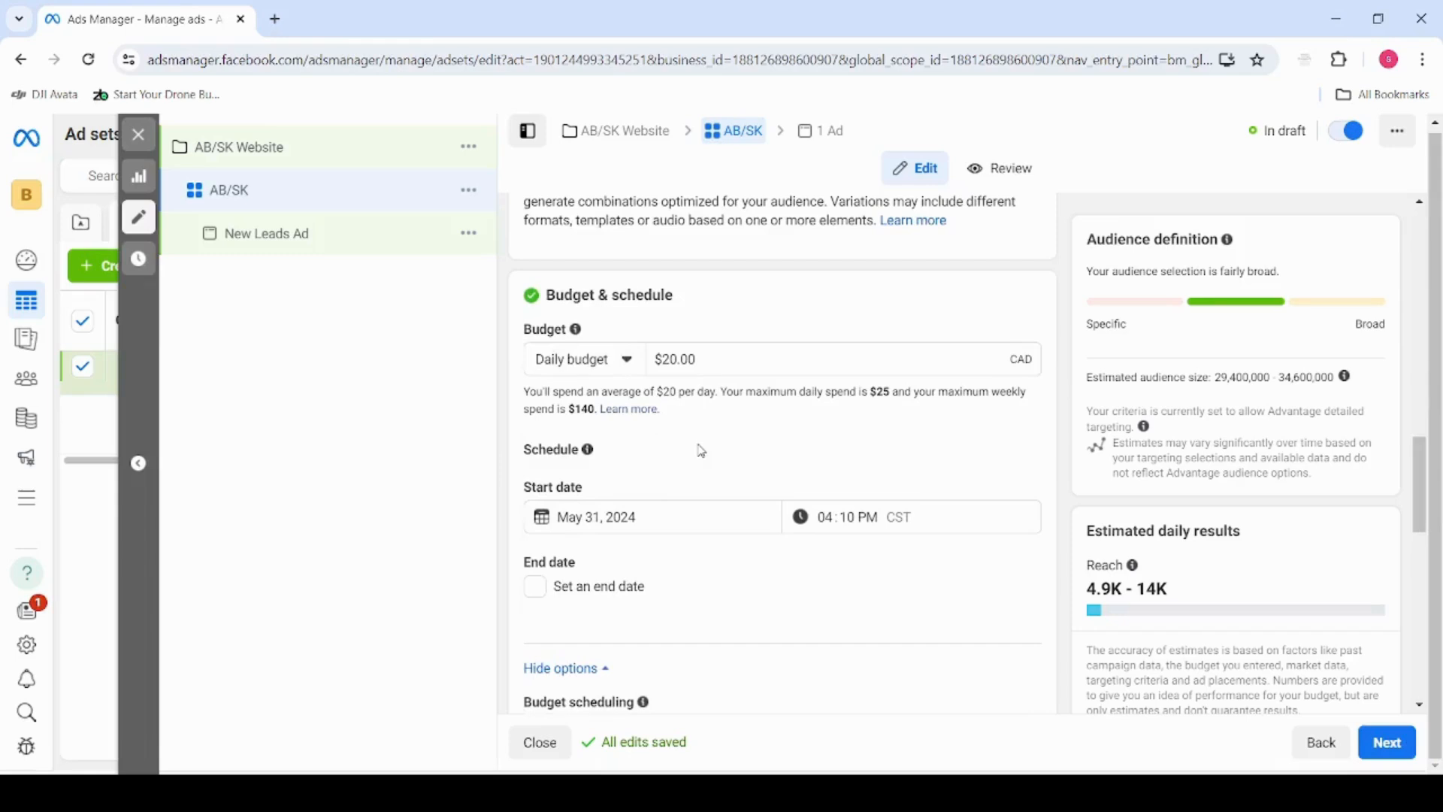
left_click(617, 372)
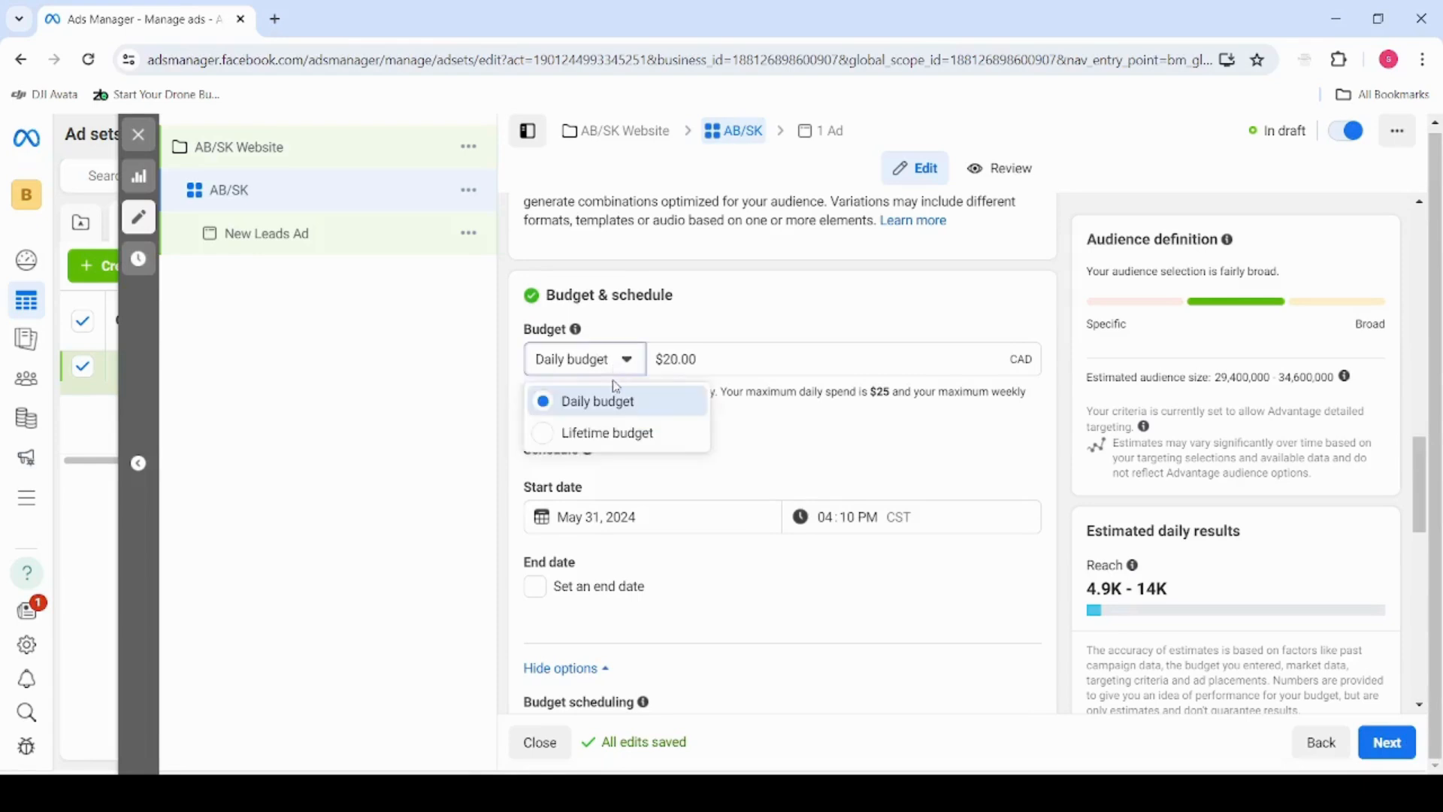
left_click(606, 434)
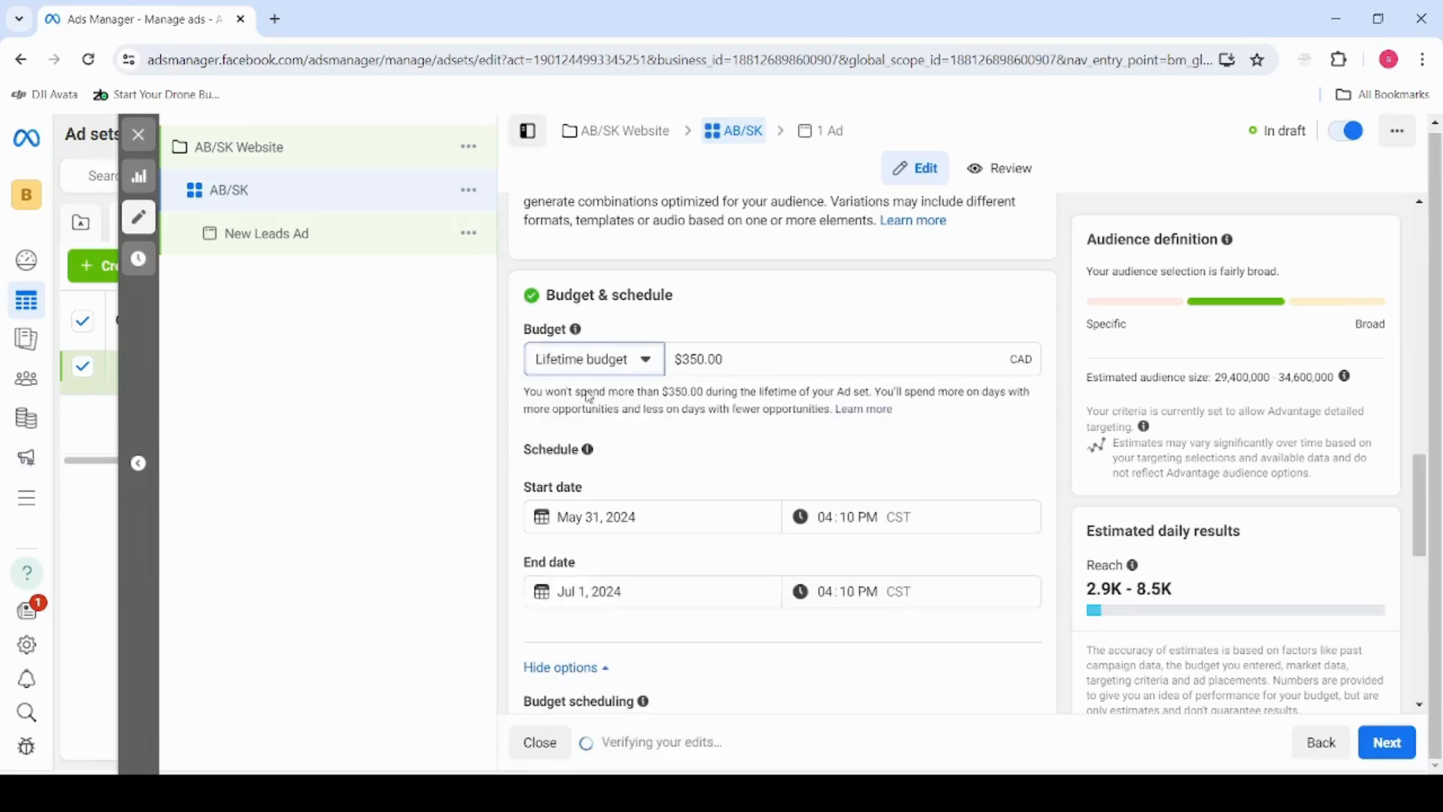
left_click(693, 359)
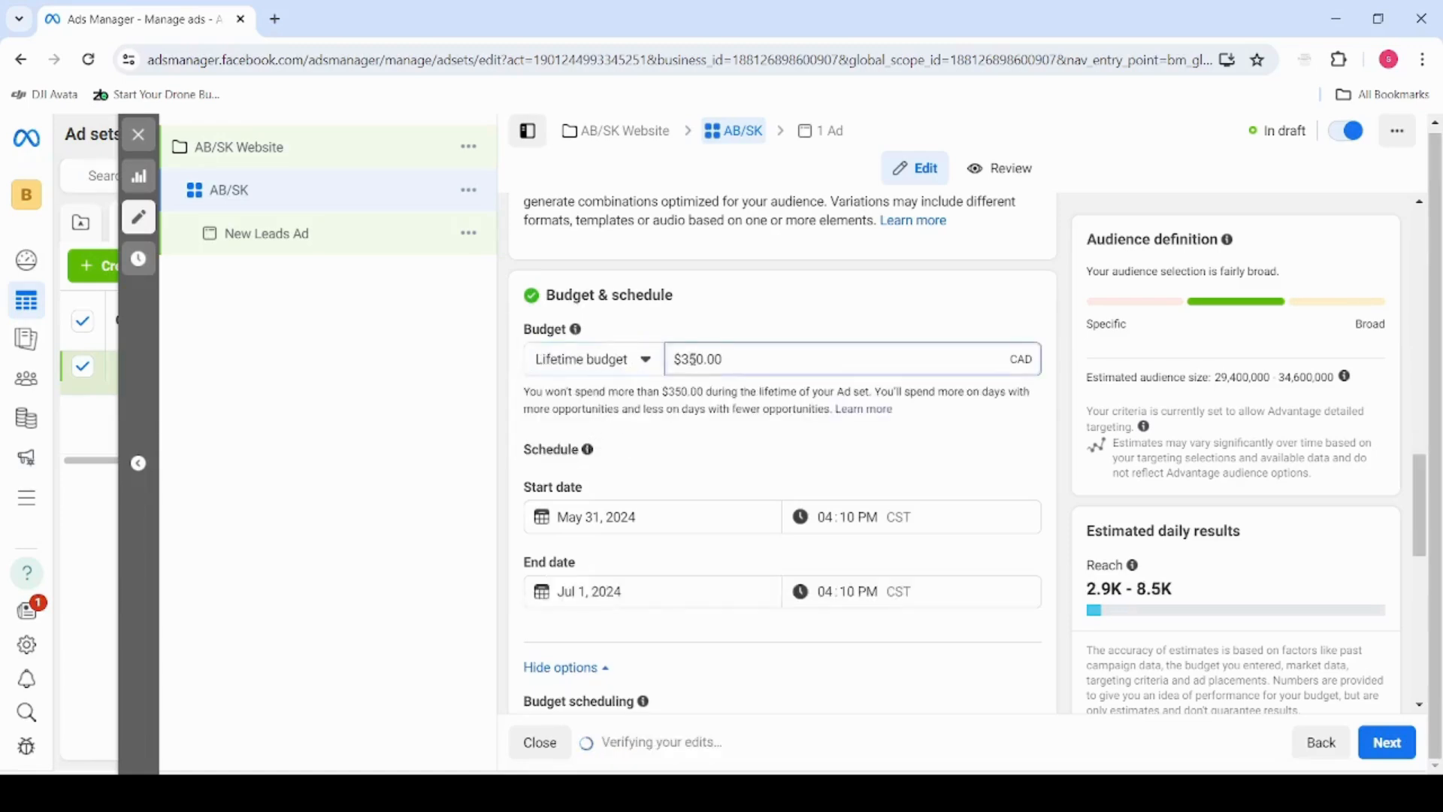
key("BackSpace")
key("Delete")
type("6")
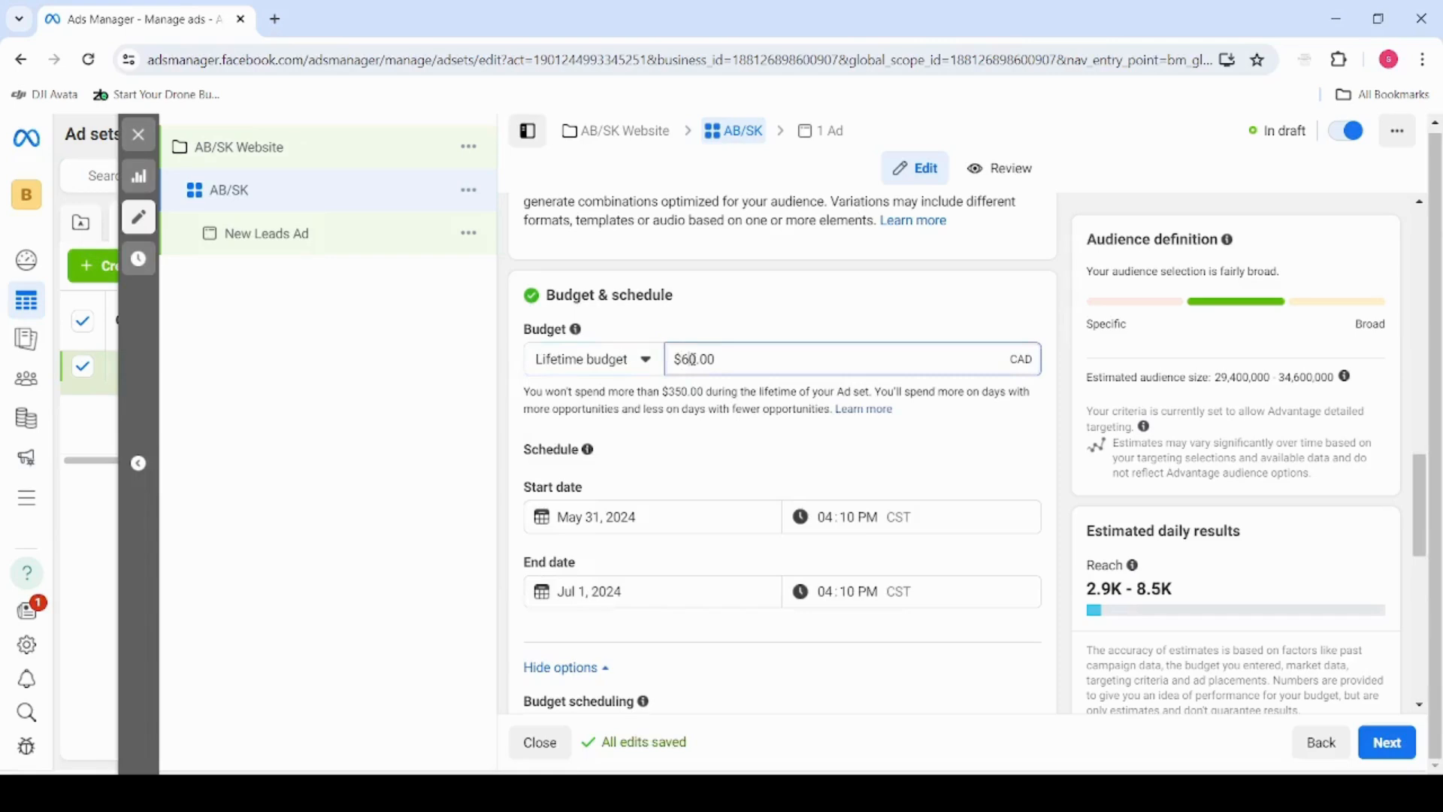
type("0")
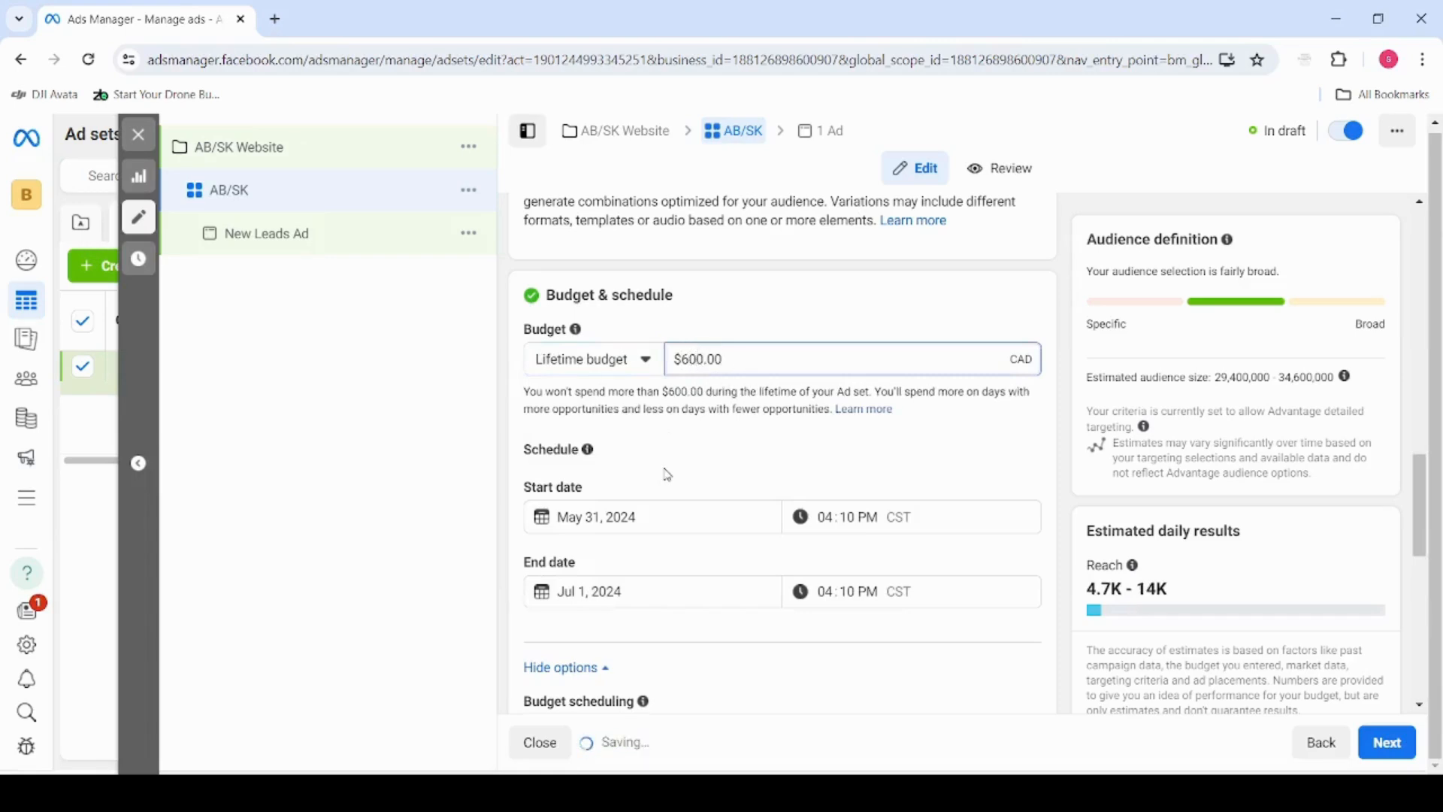
Set the ad set's start date to June 1, 2024
scroll(667, 475, "down", 1)
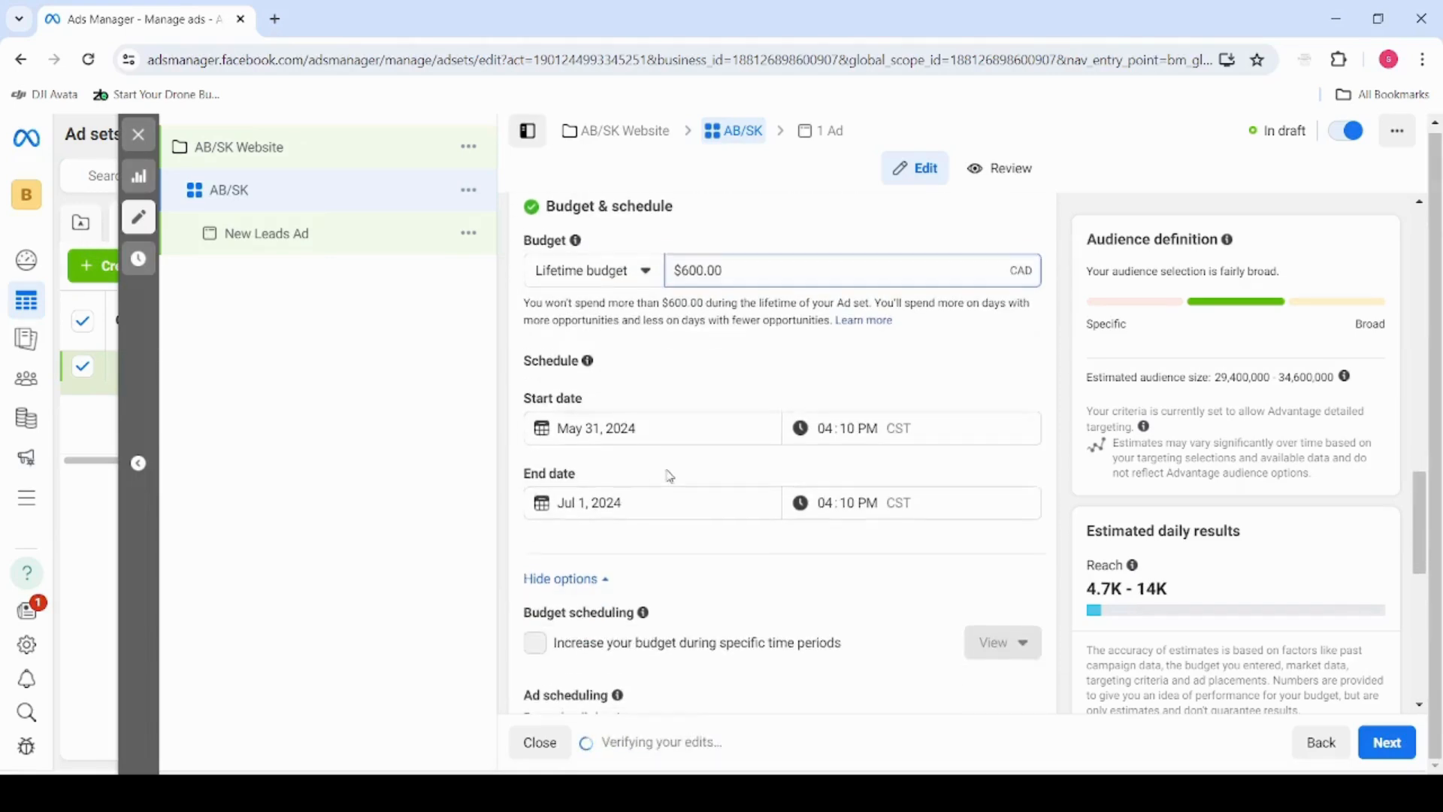
left_click(654, 424)
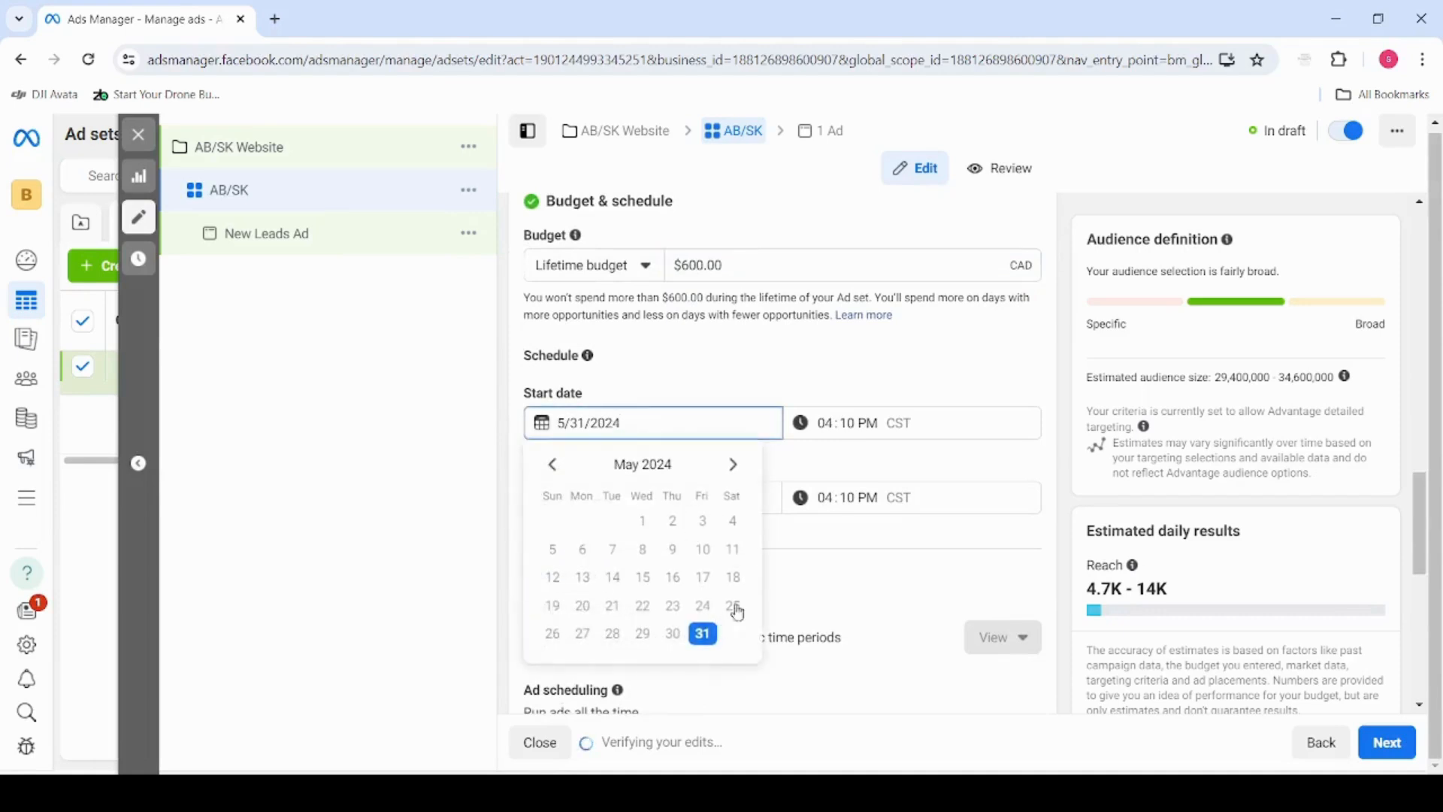
left_click(733, 464)
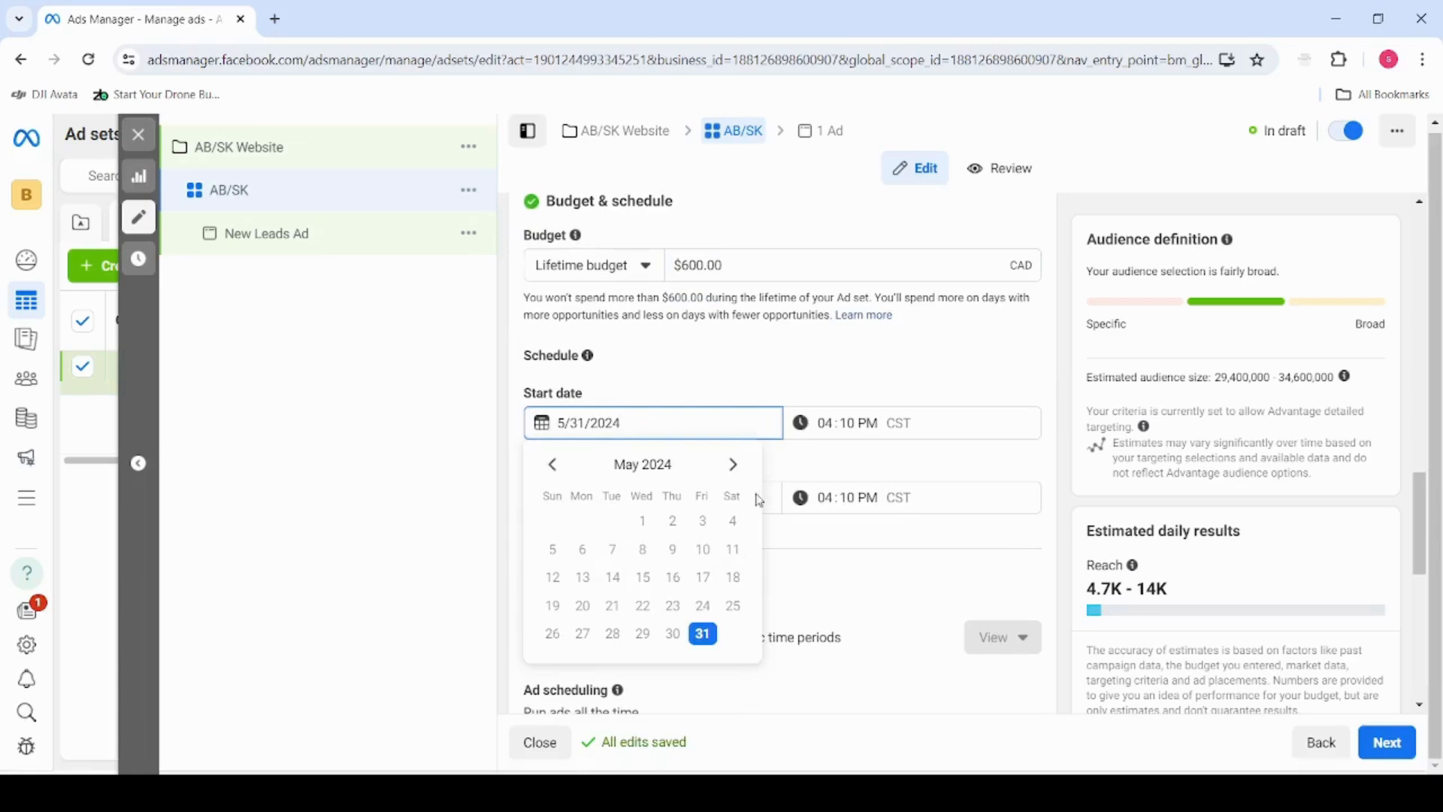
left_click(733, 465)
left_click(734, 521)
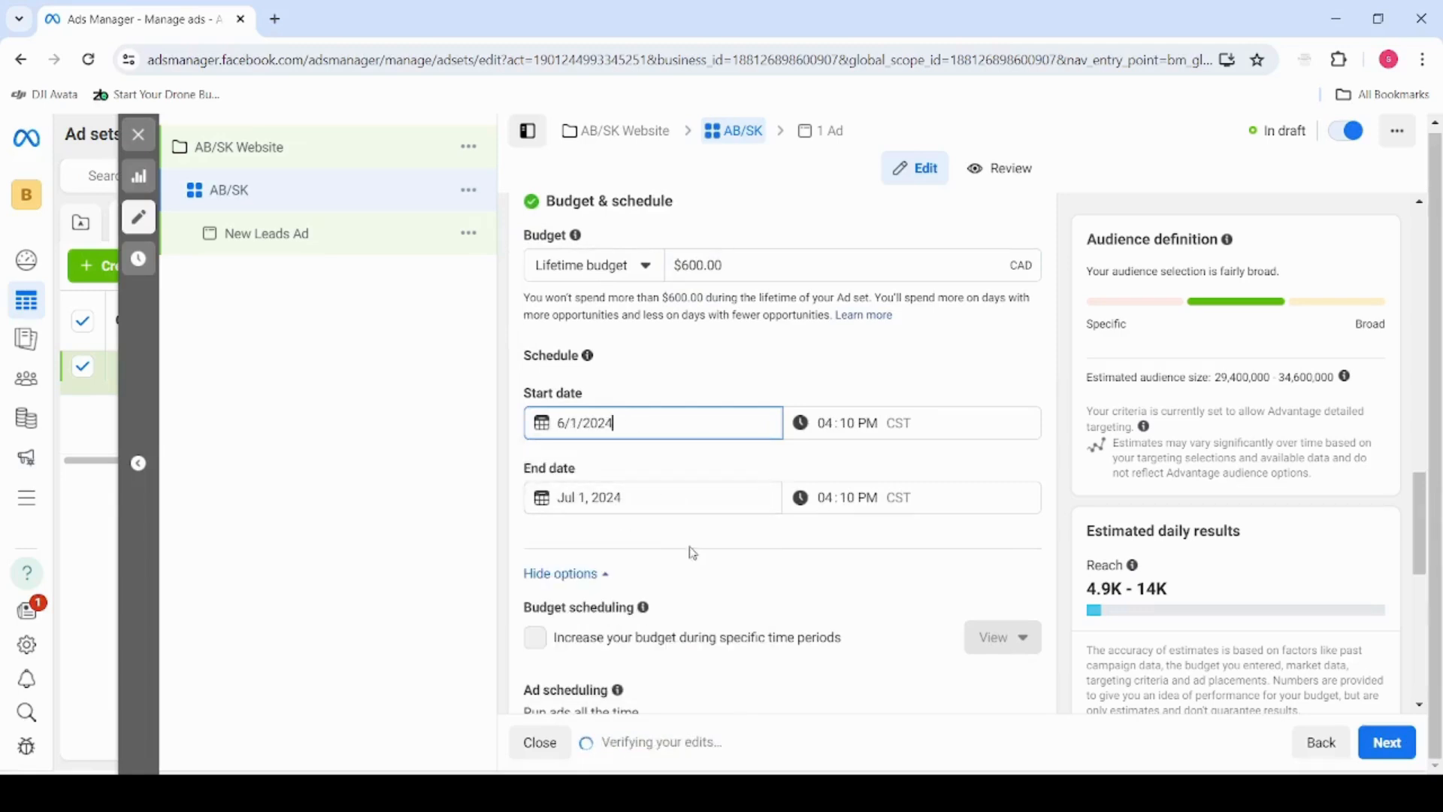
Turn on running ads on a schedule and mark every day from about 5 pm to 11 pm as scheduled hours
scroll(639, 412, "down", 1)
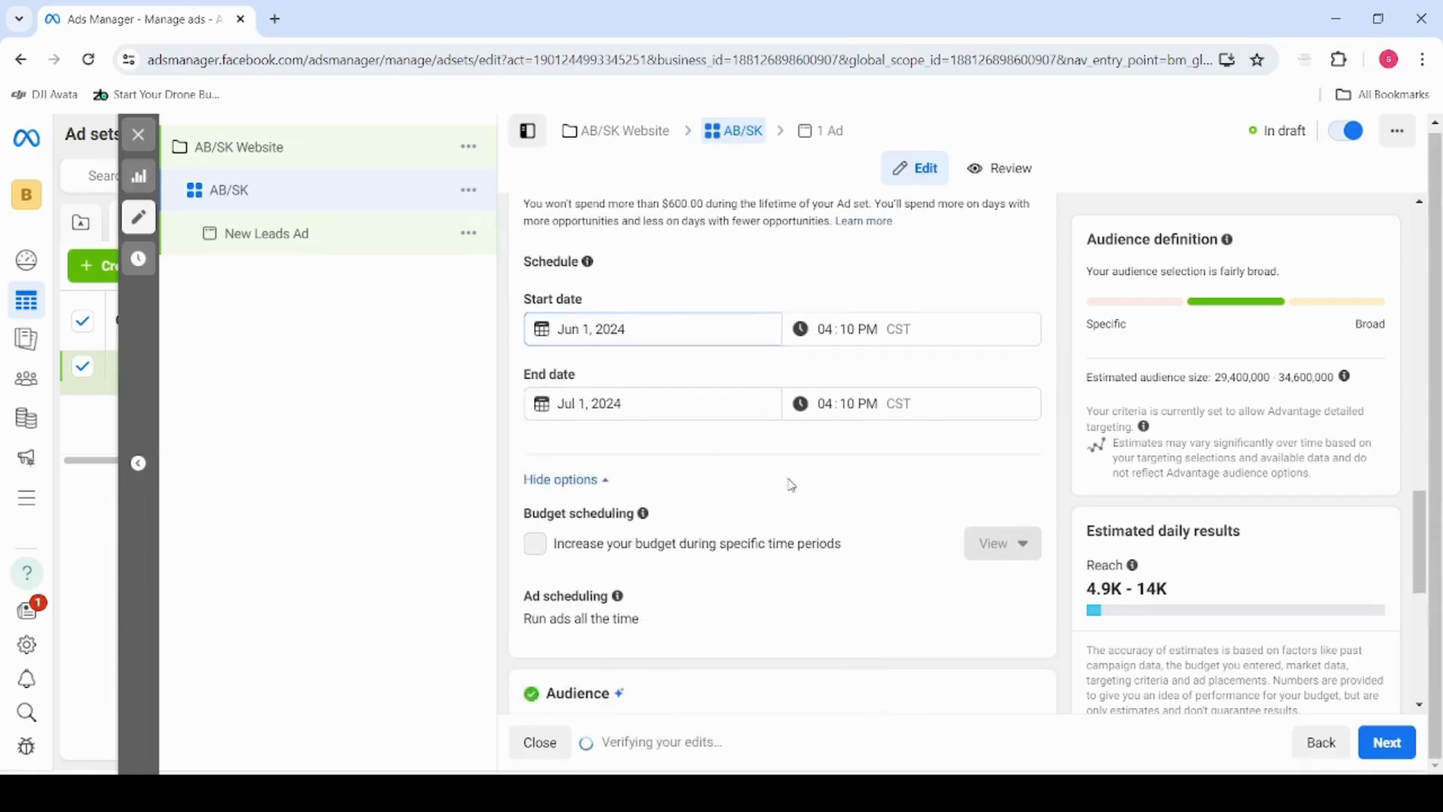
scroll(654, 351, "up", 2)
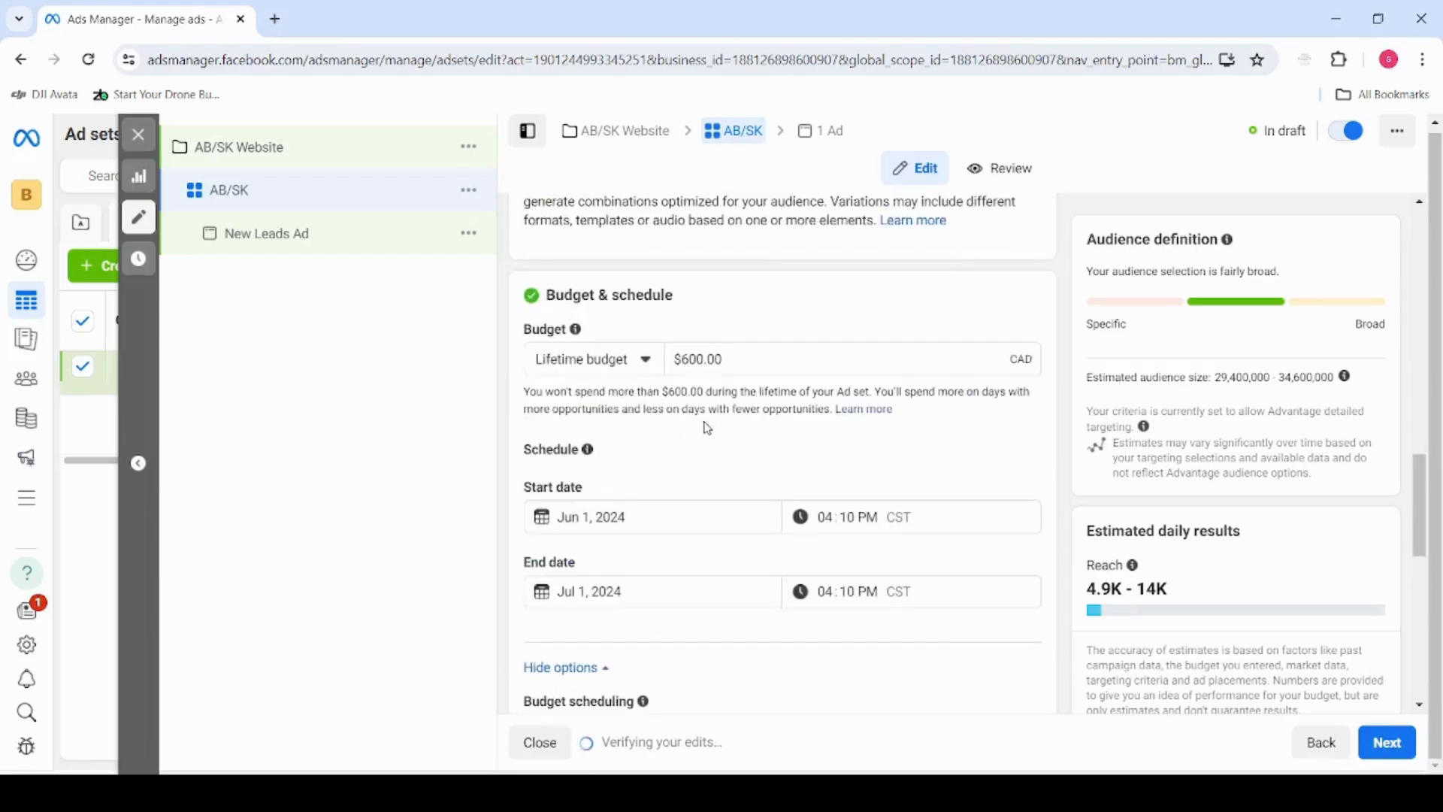
scroll(703, 427, "down", 2)
left_click(1015, 599)
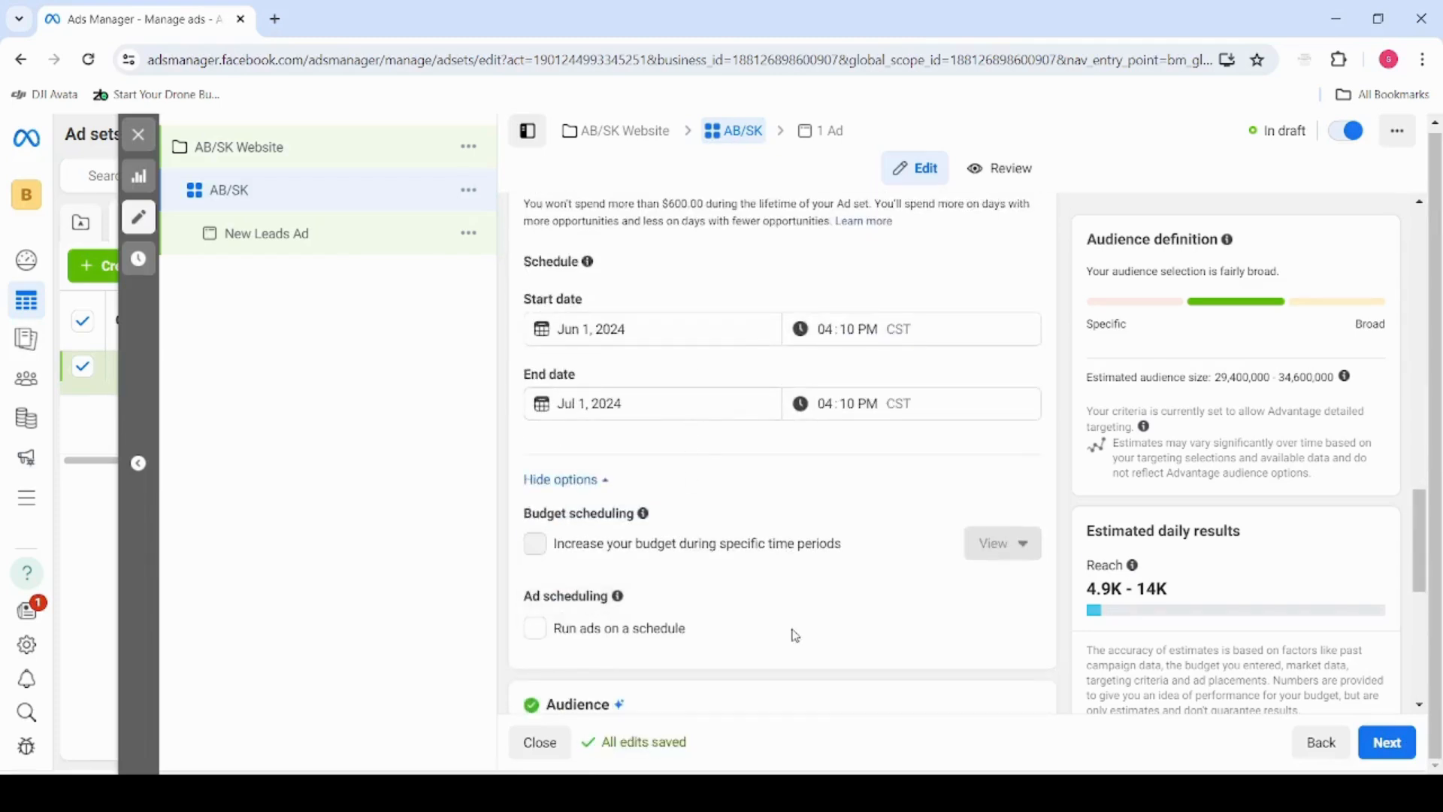
left_click(535, 627)
scroll(690, 560, "down", 4)
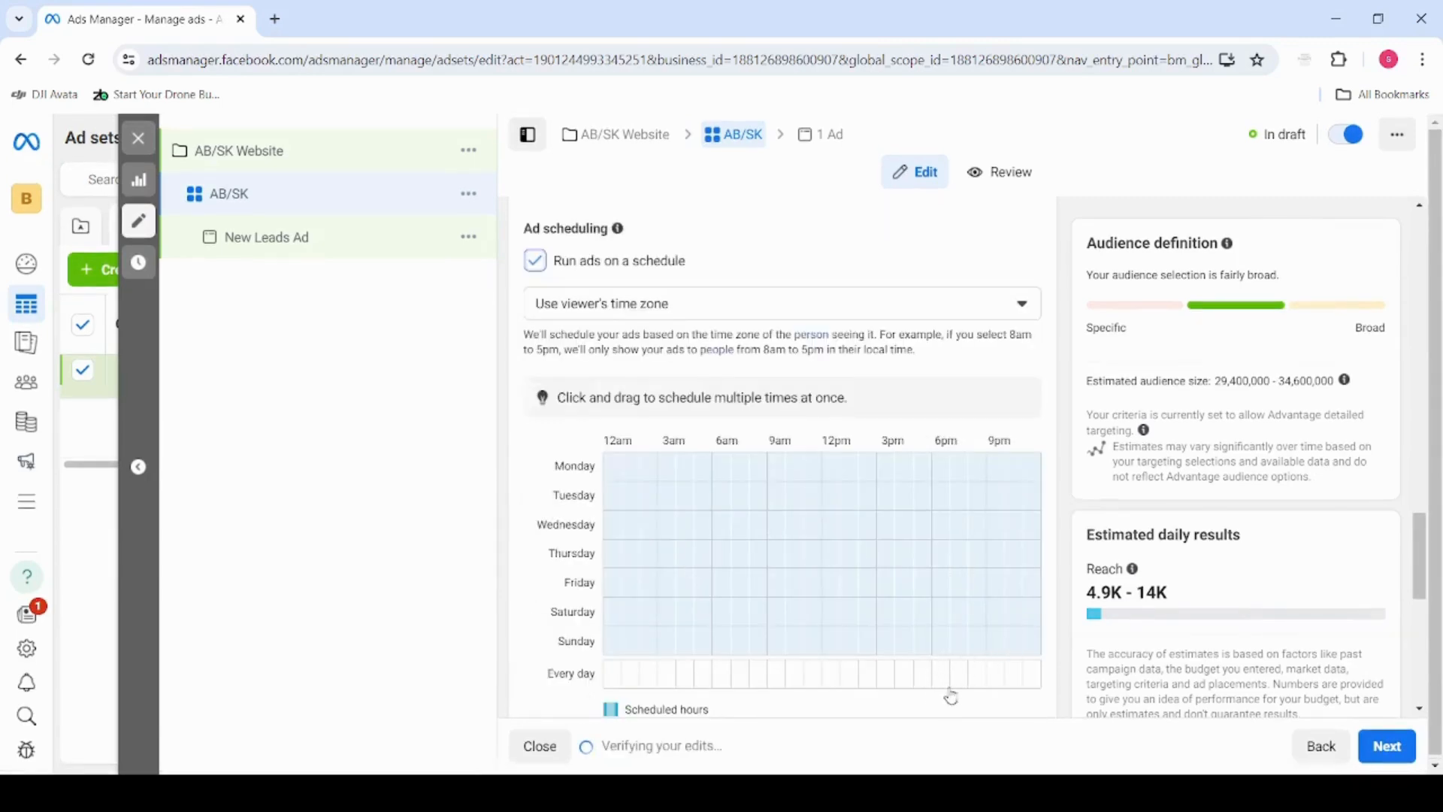
left_click_drag(923, 684, 1021, 689)
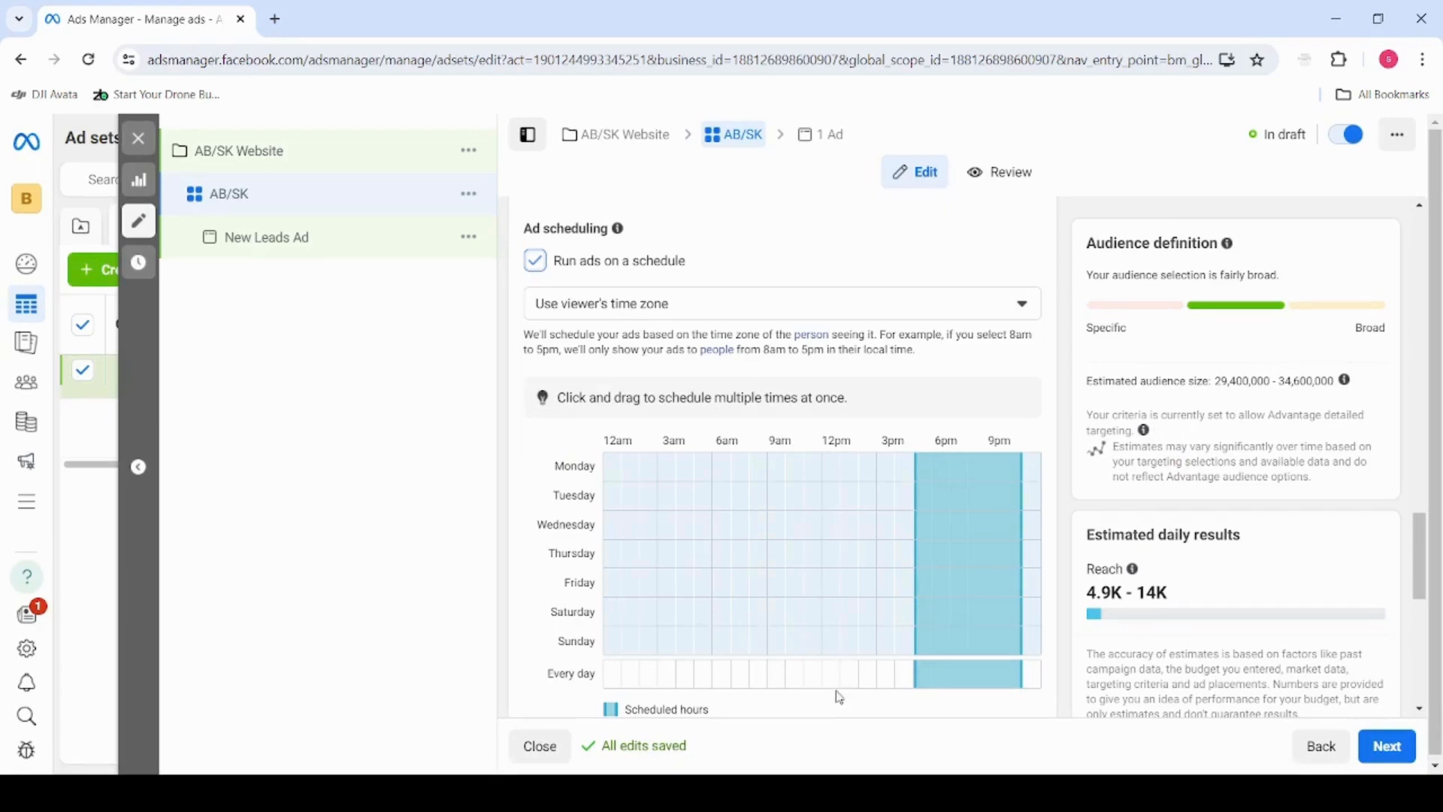
Change the audience's included location to Alberta, Canada
scroll(572, 632, "down", 1)
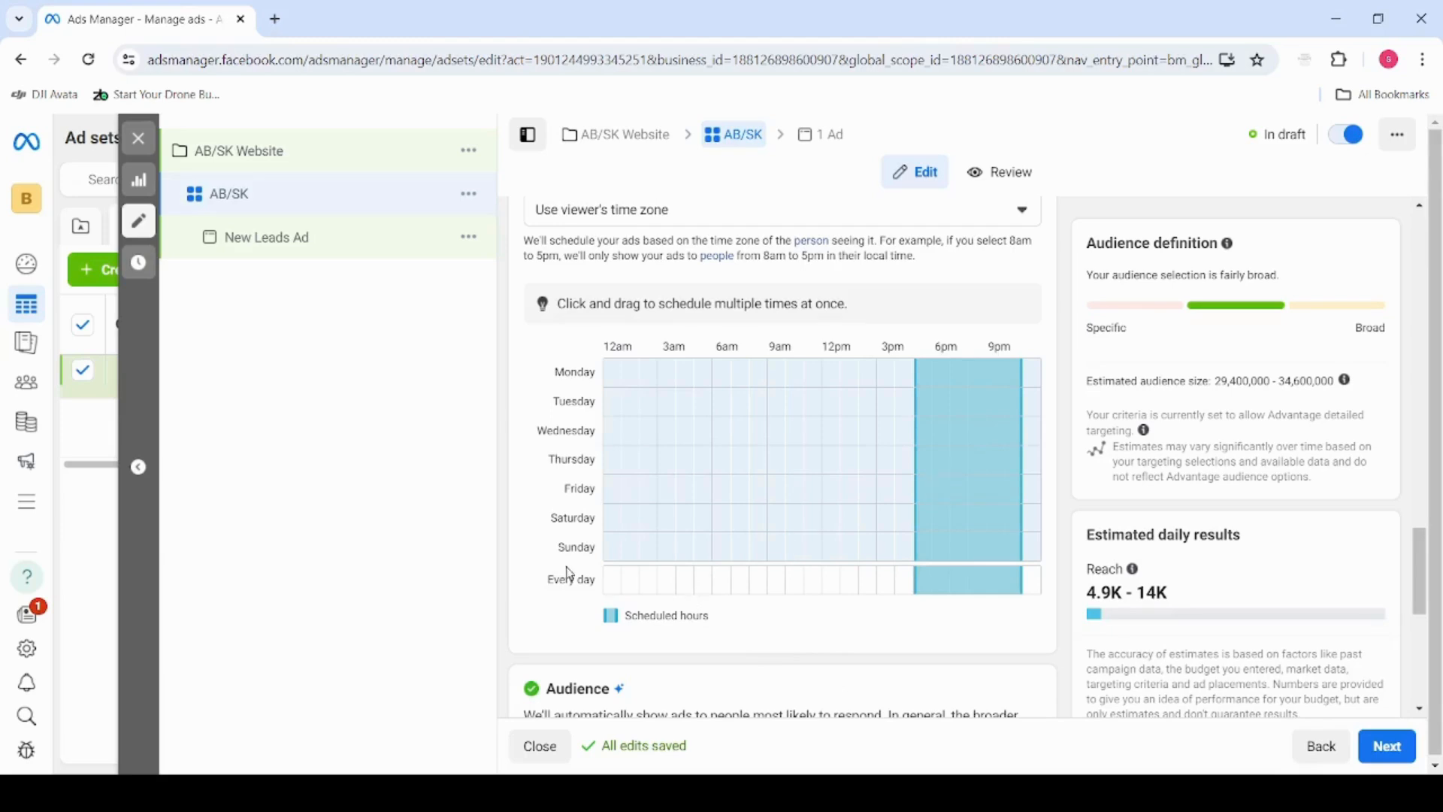
scroll(569, 574, "up", 4)
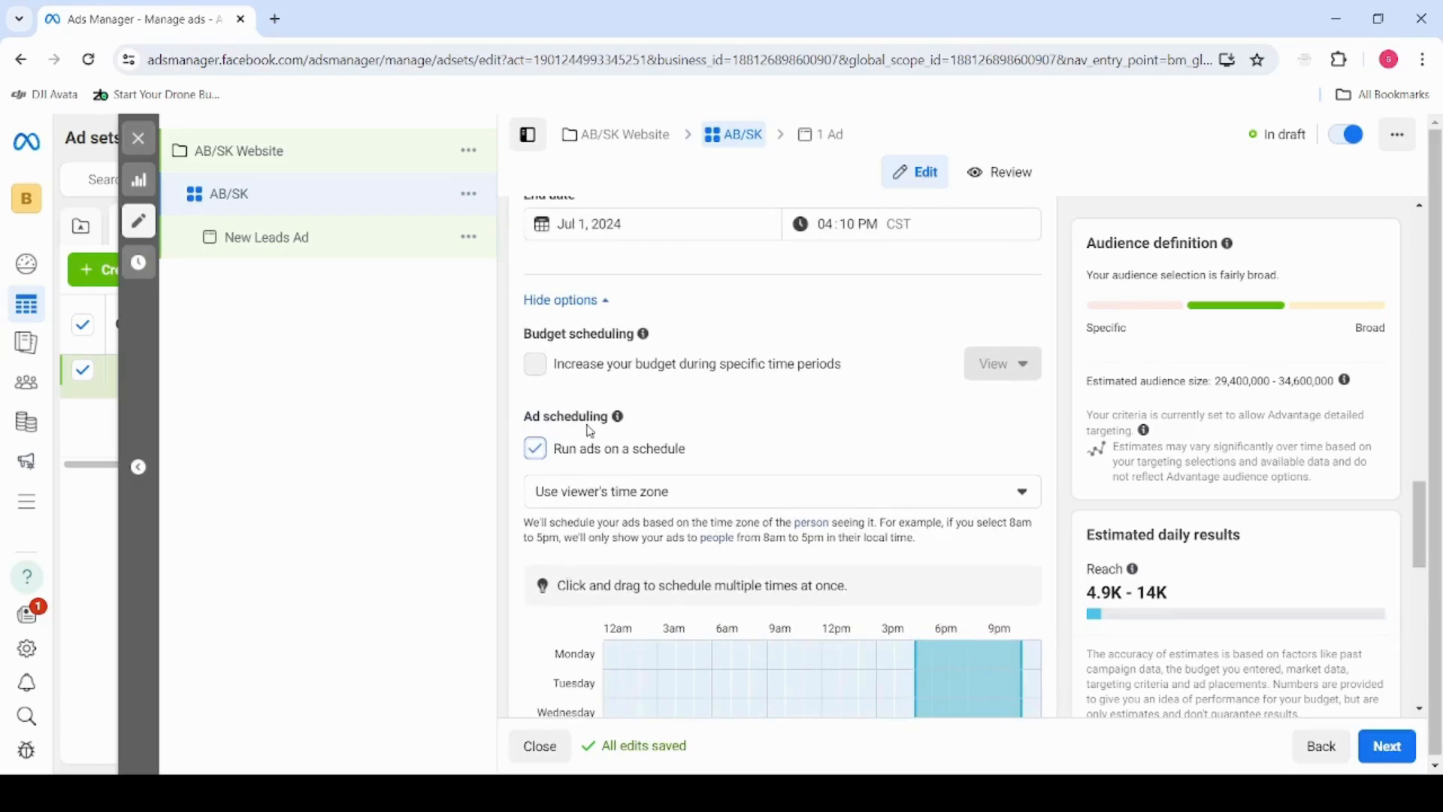
scroll(590, 431, "up", 4)
scroll(590, 406, "down", 7)
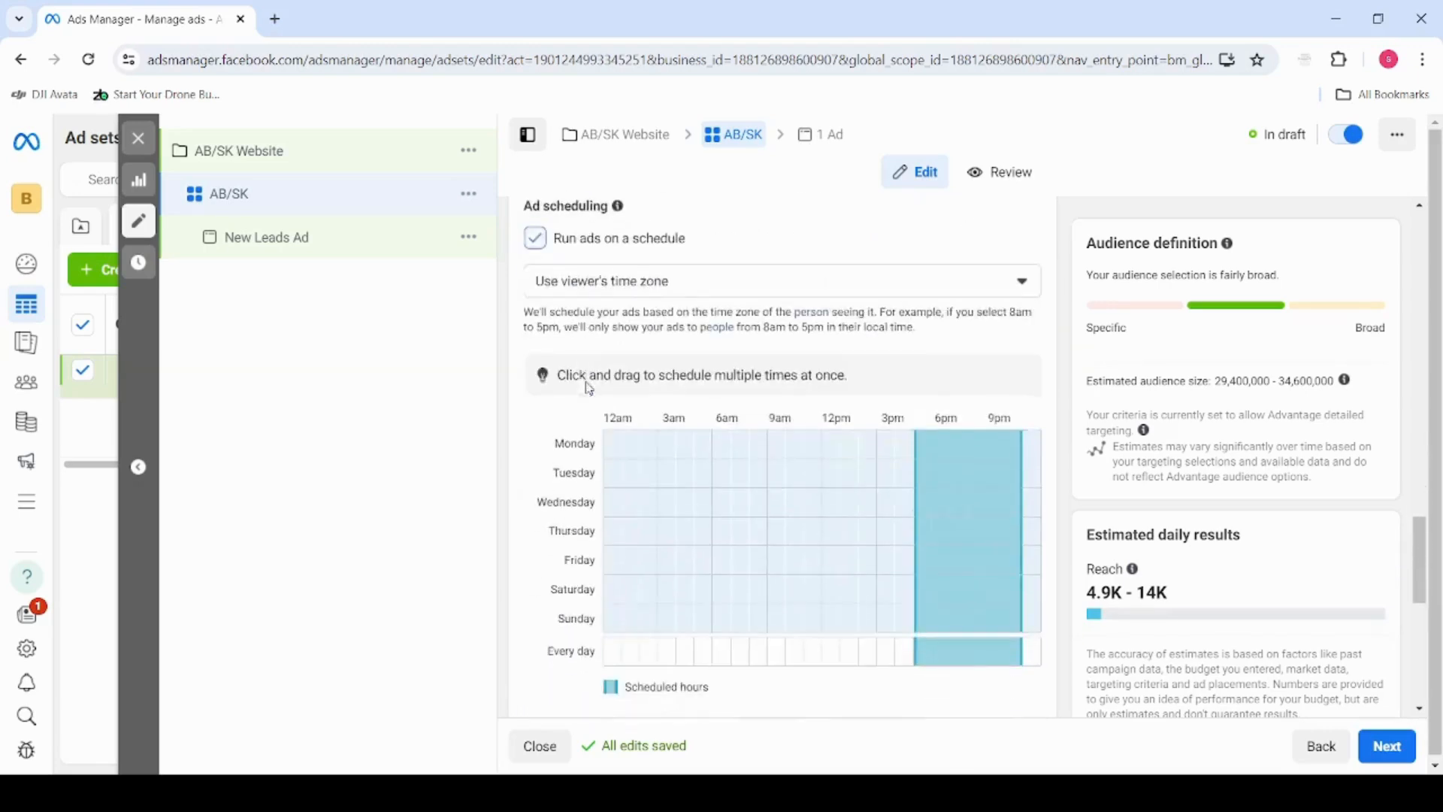
scroll(589, 388, "down", 8)
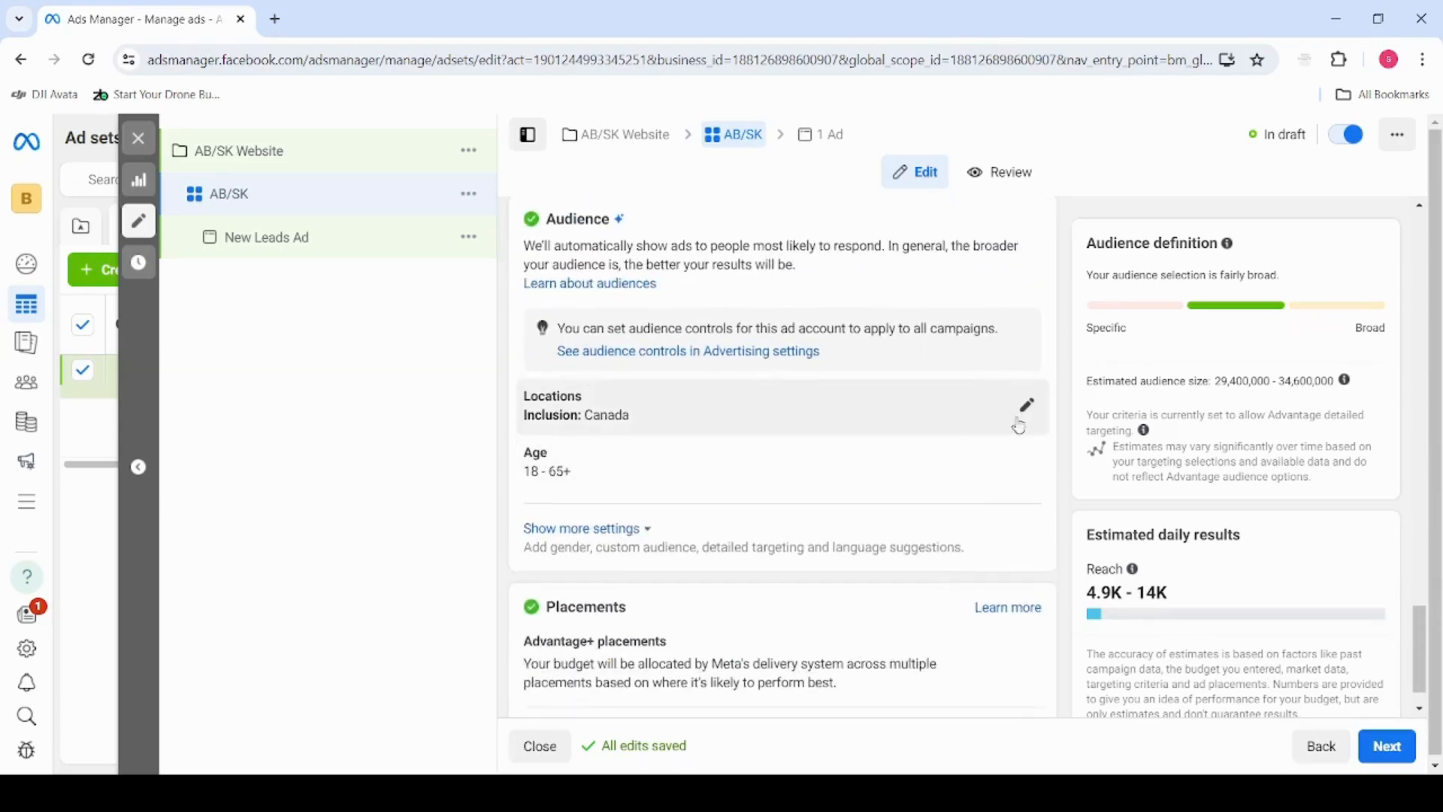
left_click(1027, 409)
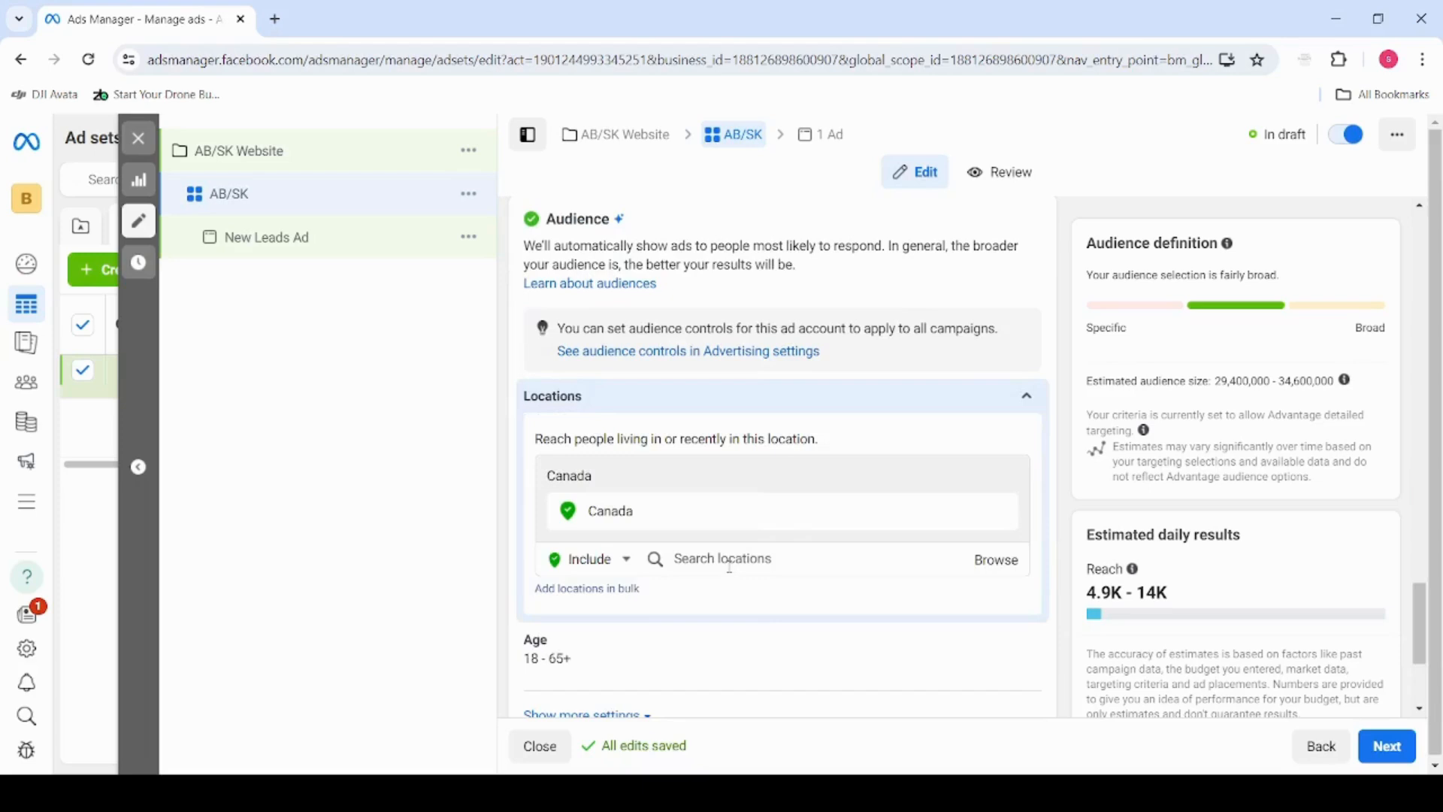
left_click(729, 560)
type("Alberta")
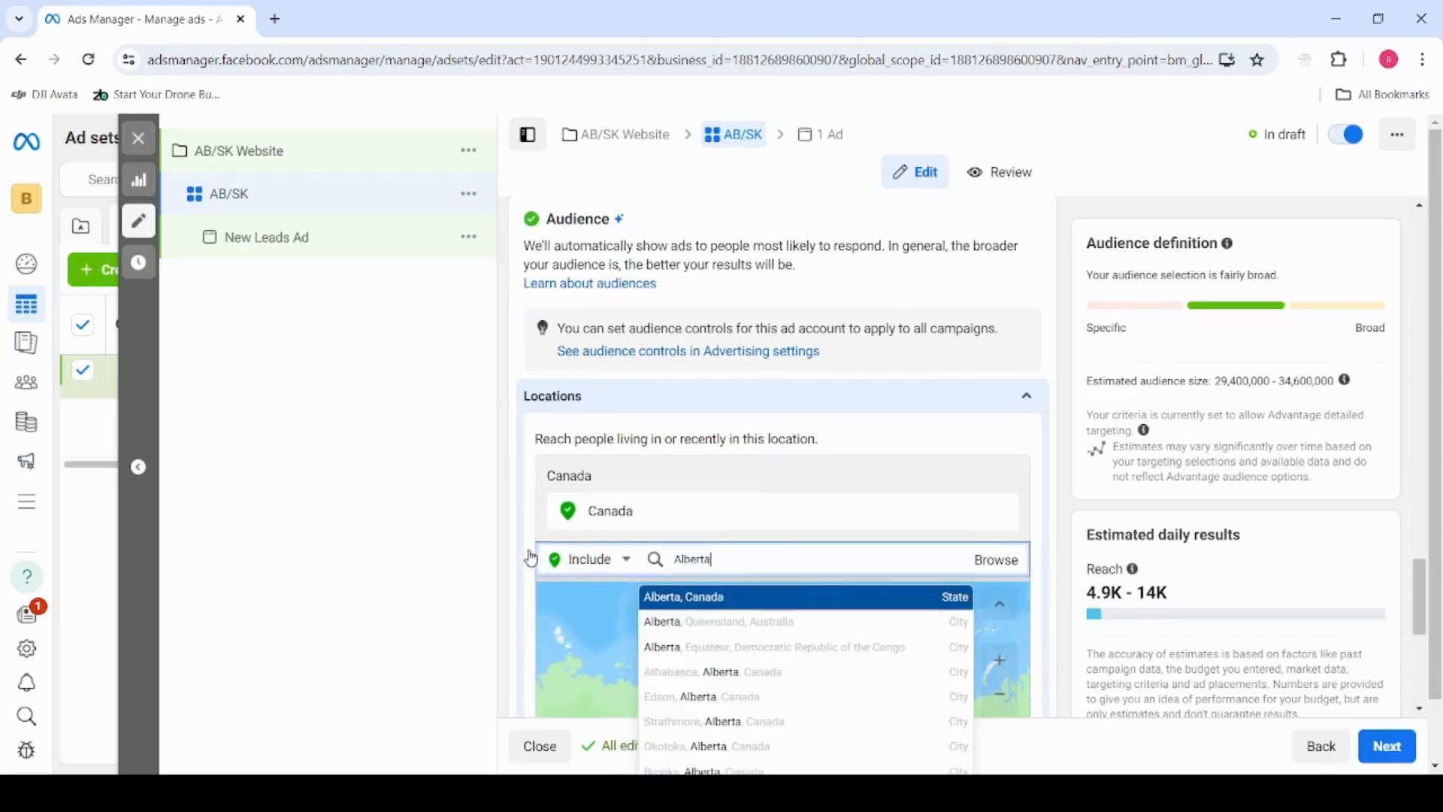
key("Return")
scroll(530, 557, "down", 1)
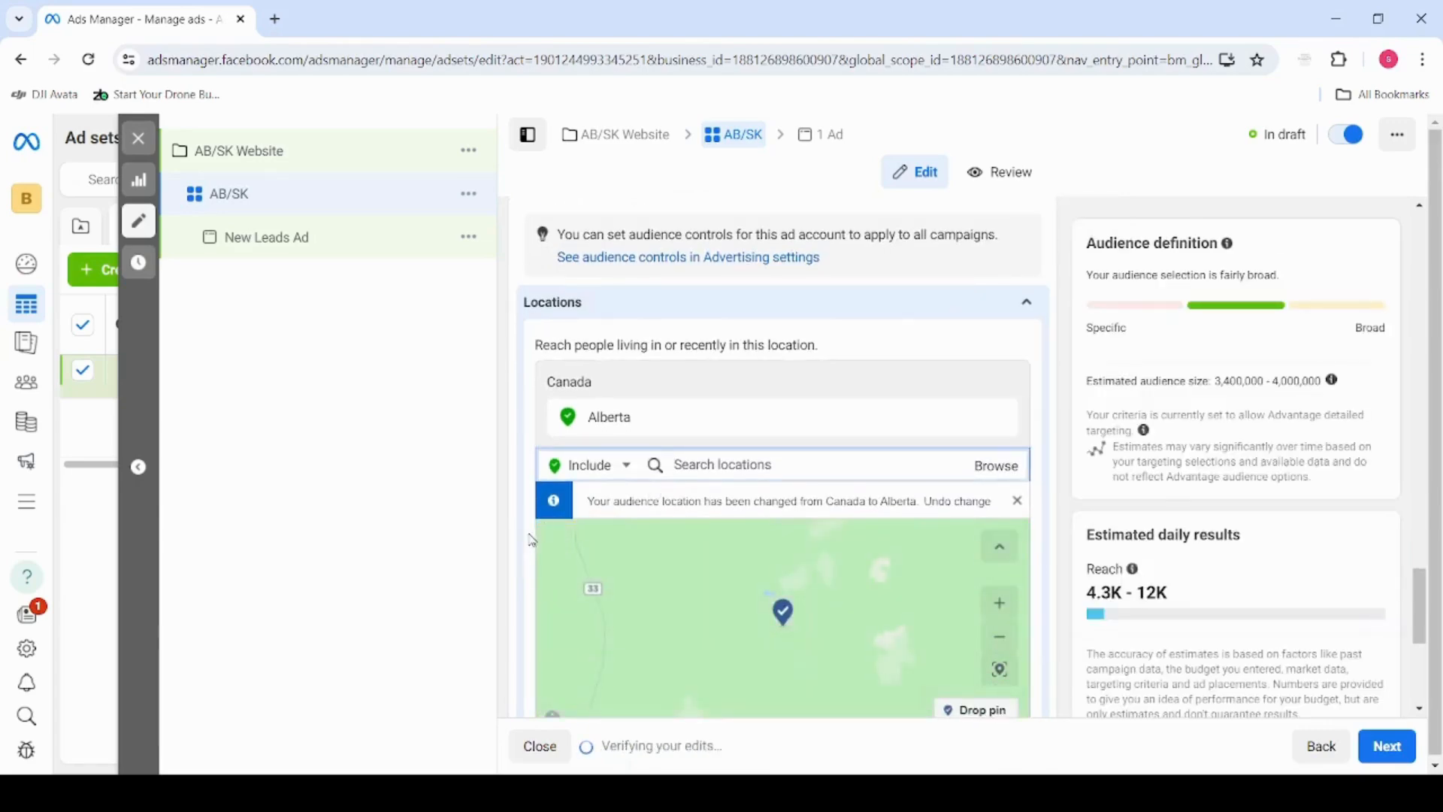
Add Saskatchewan to the audience's included locations and remove it again
type("Sask")
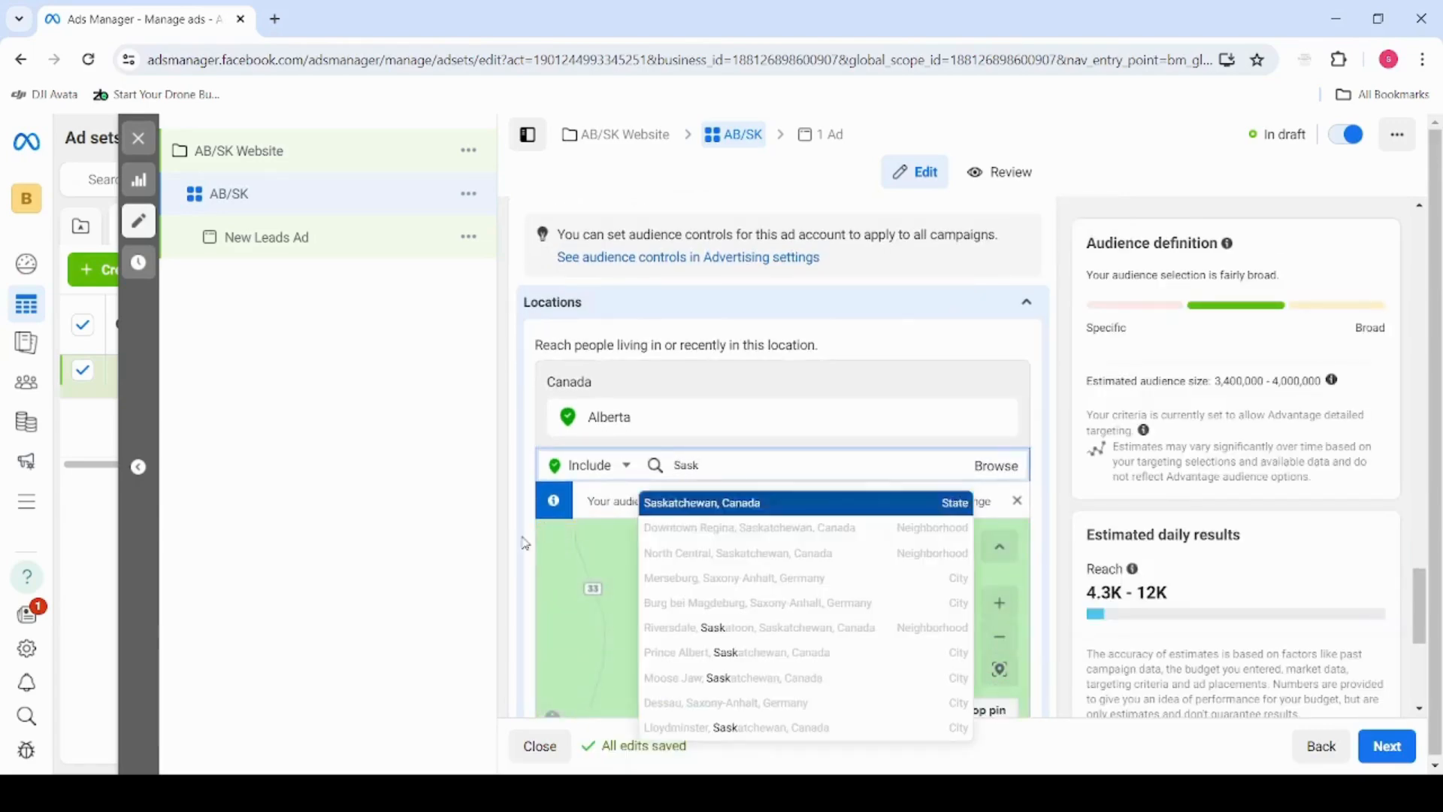
key("Return")
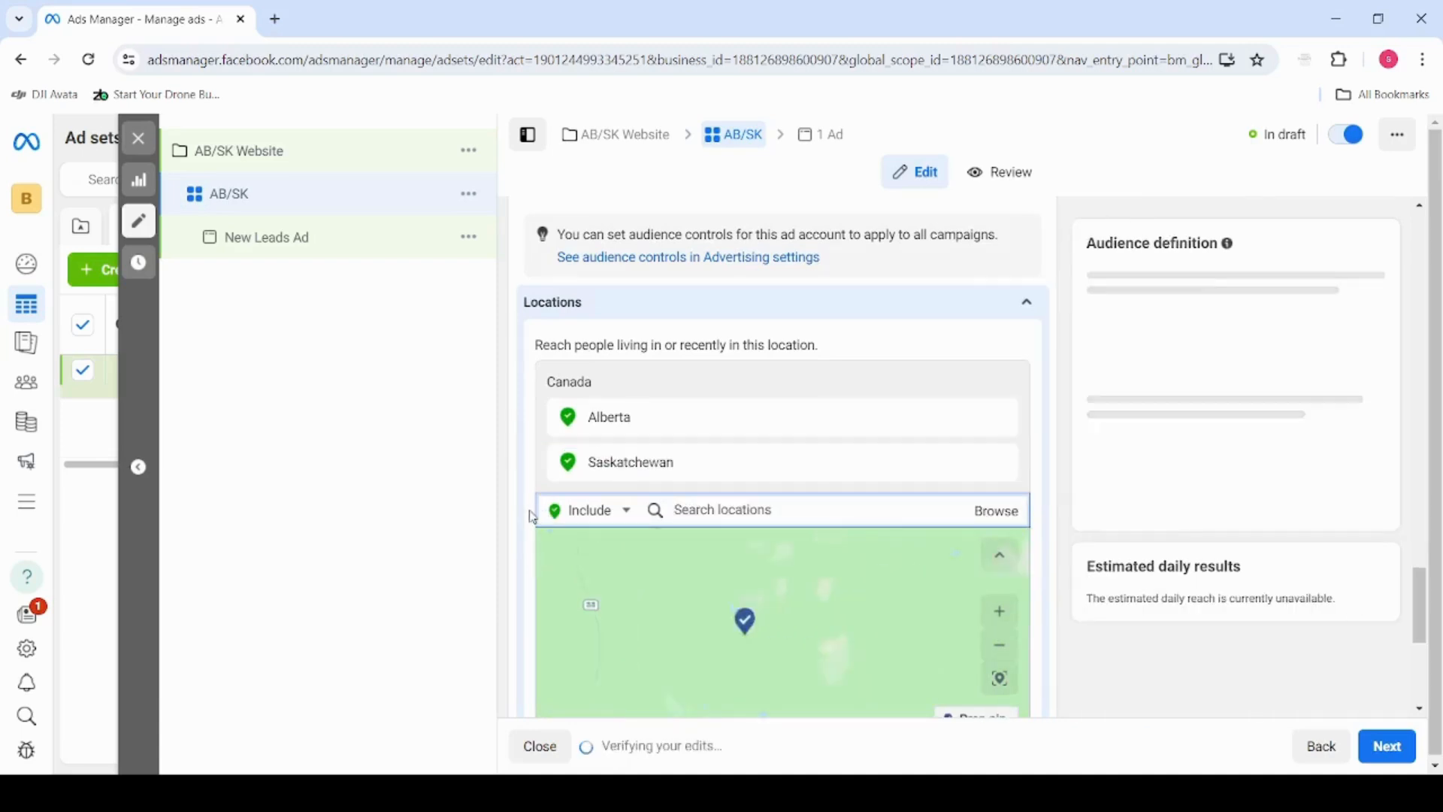
scroll(534, 517, "down", 3)
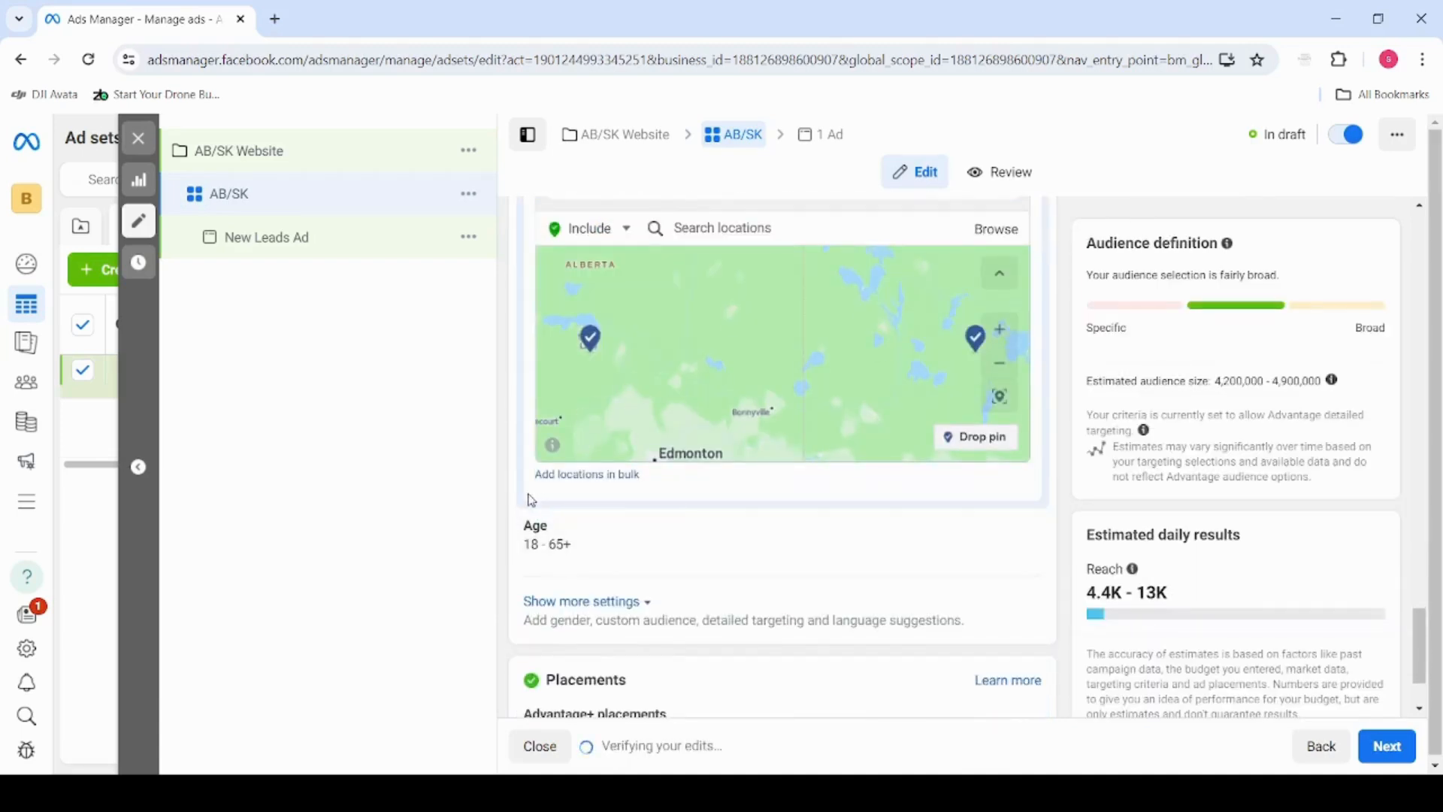
scroll(528, 501, "up", 2)
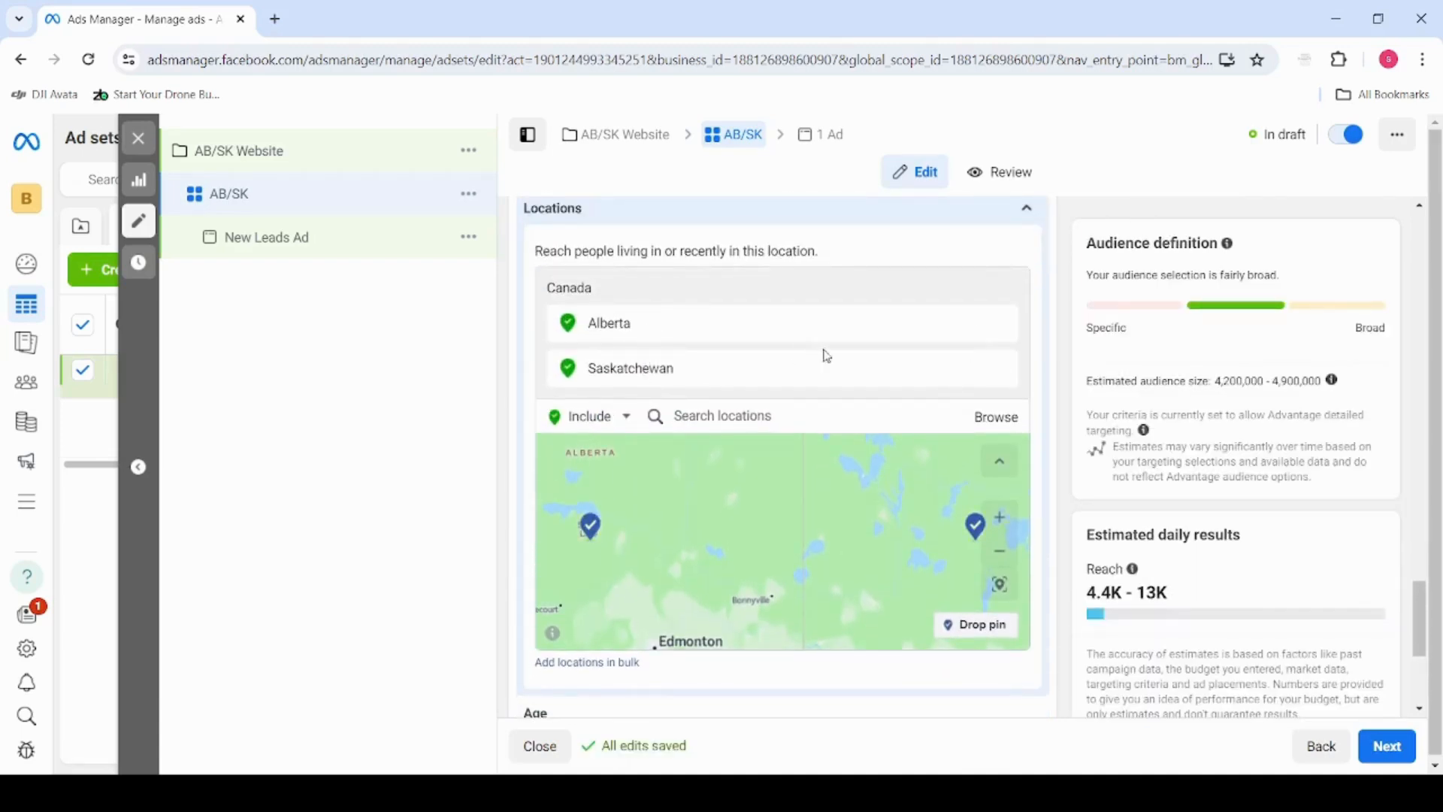
left_click(1000, 369)
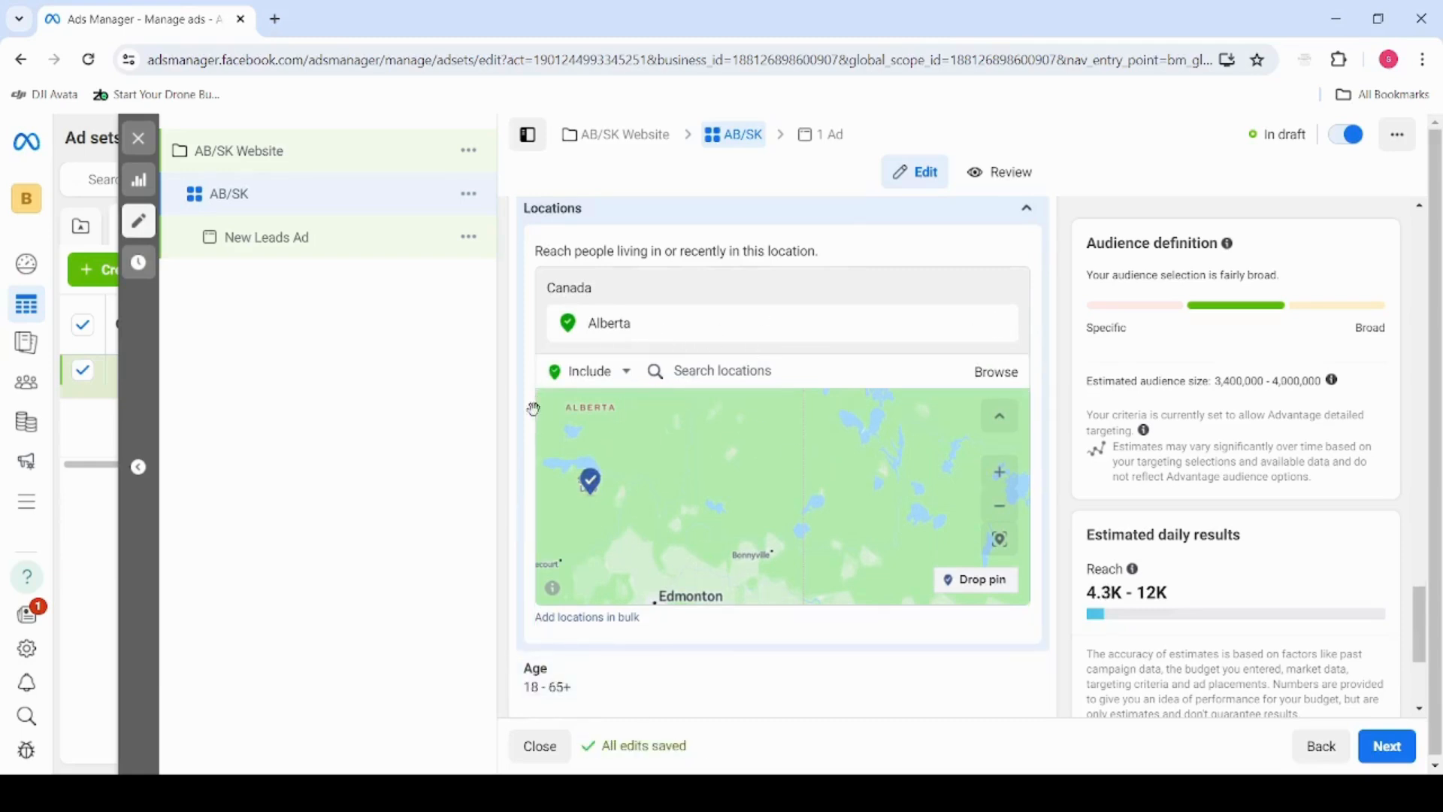
Set the audience's minimum age to 40
scroll(532, 430, "down", 3)
scroll(563, 481, "up", 3)
scroll(524, 532, "down", 4)
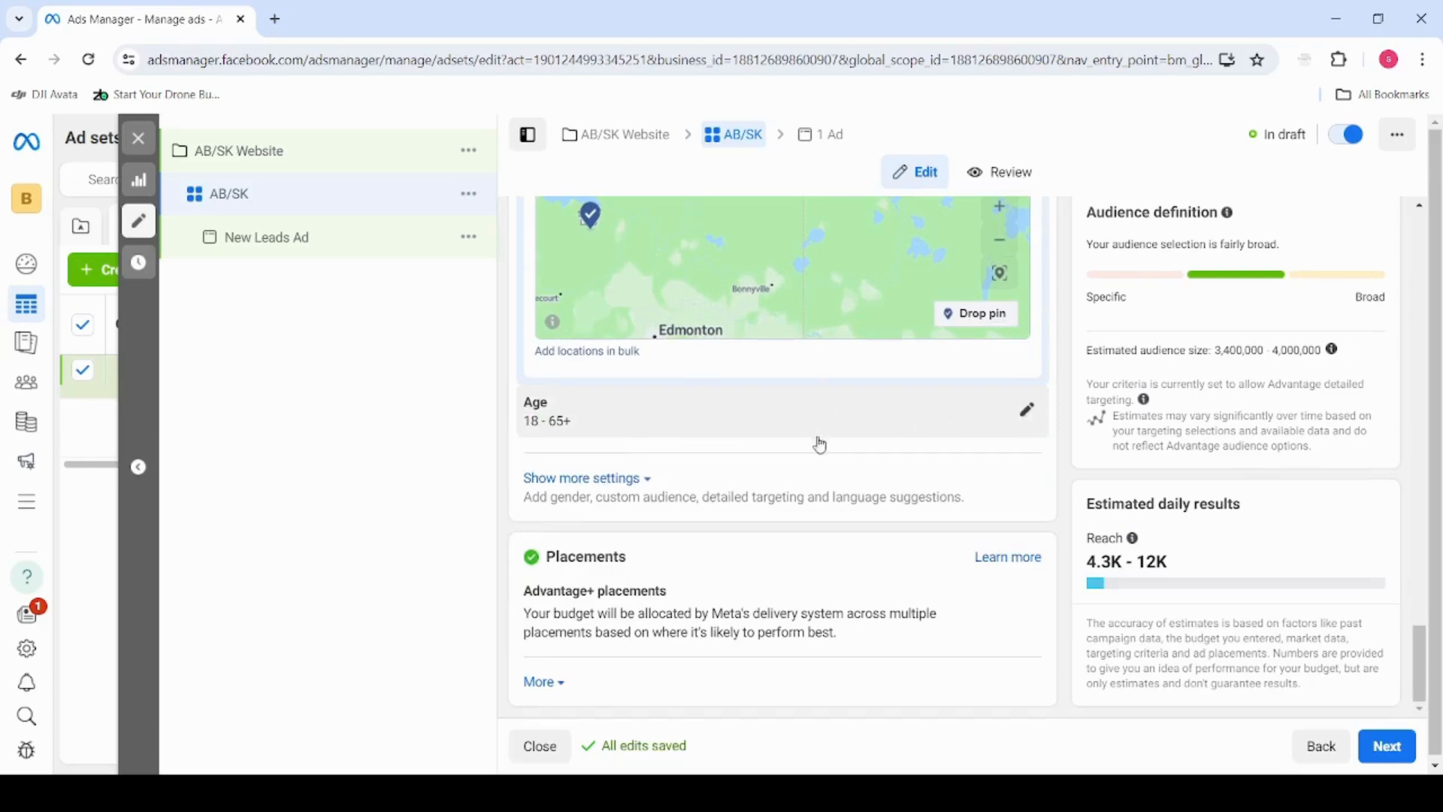
left_click(1036, 420)
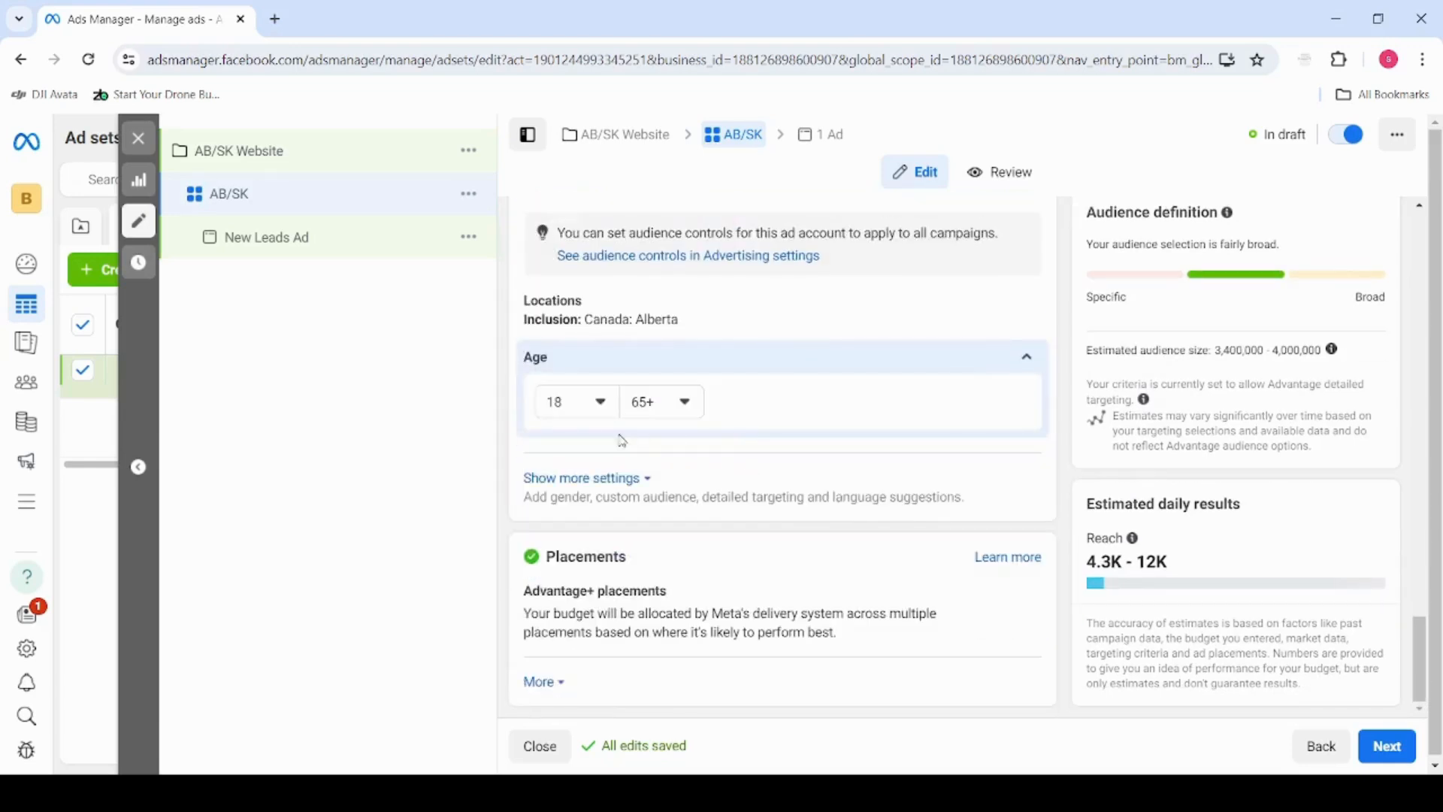
left_click(598, 402)
scroll(622, 567, "down", 4)
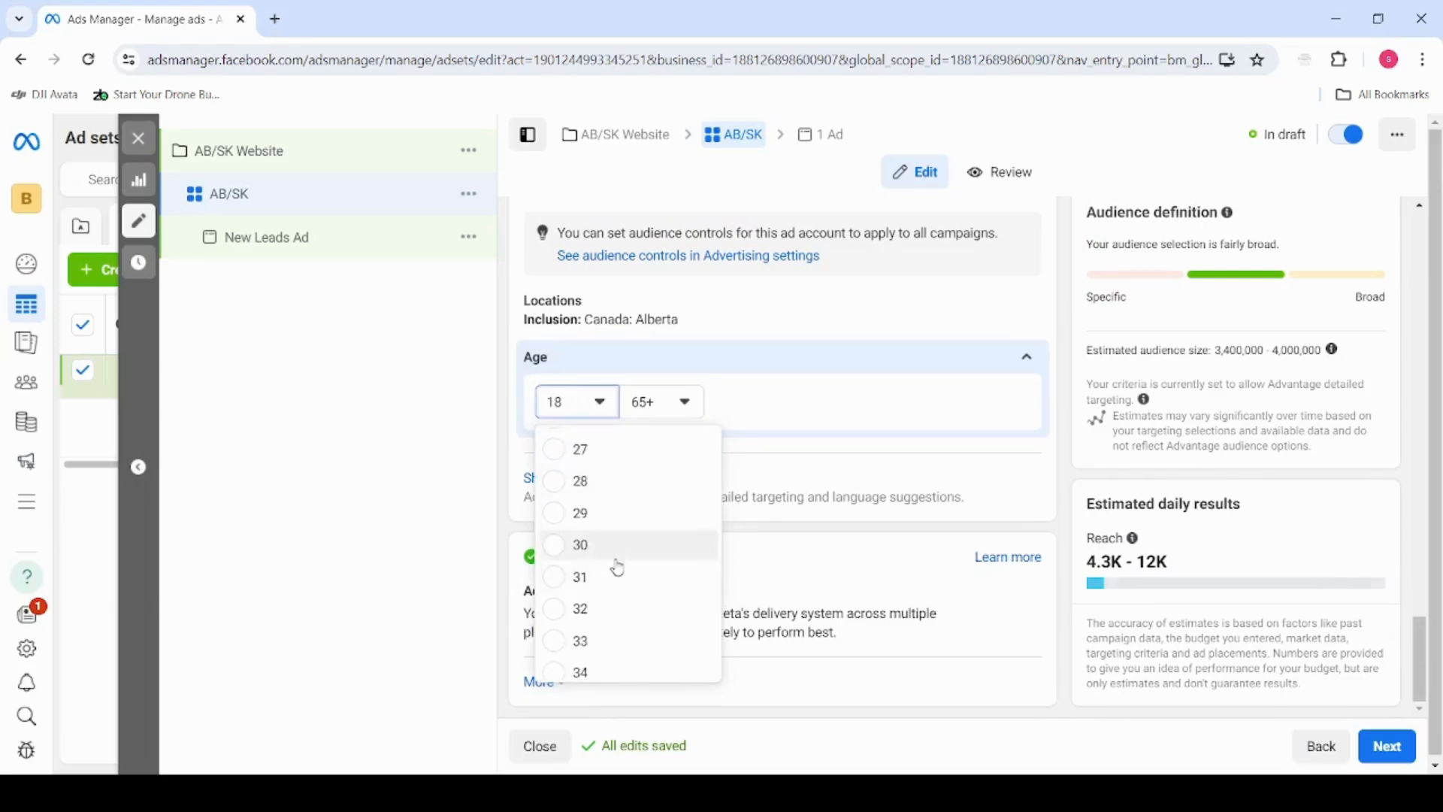
scroll(621, 568, "down", 4)
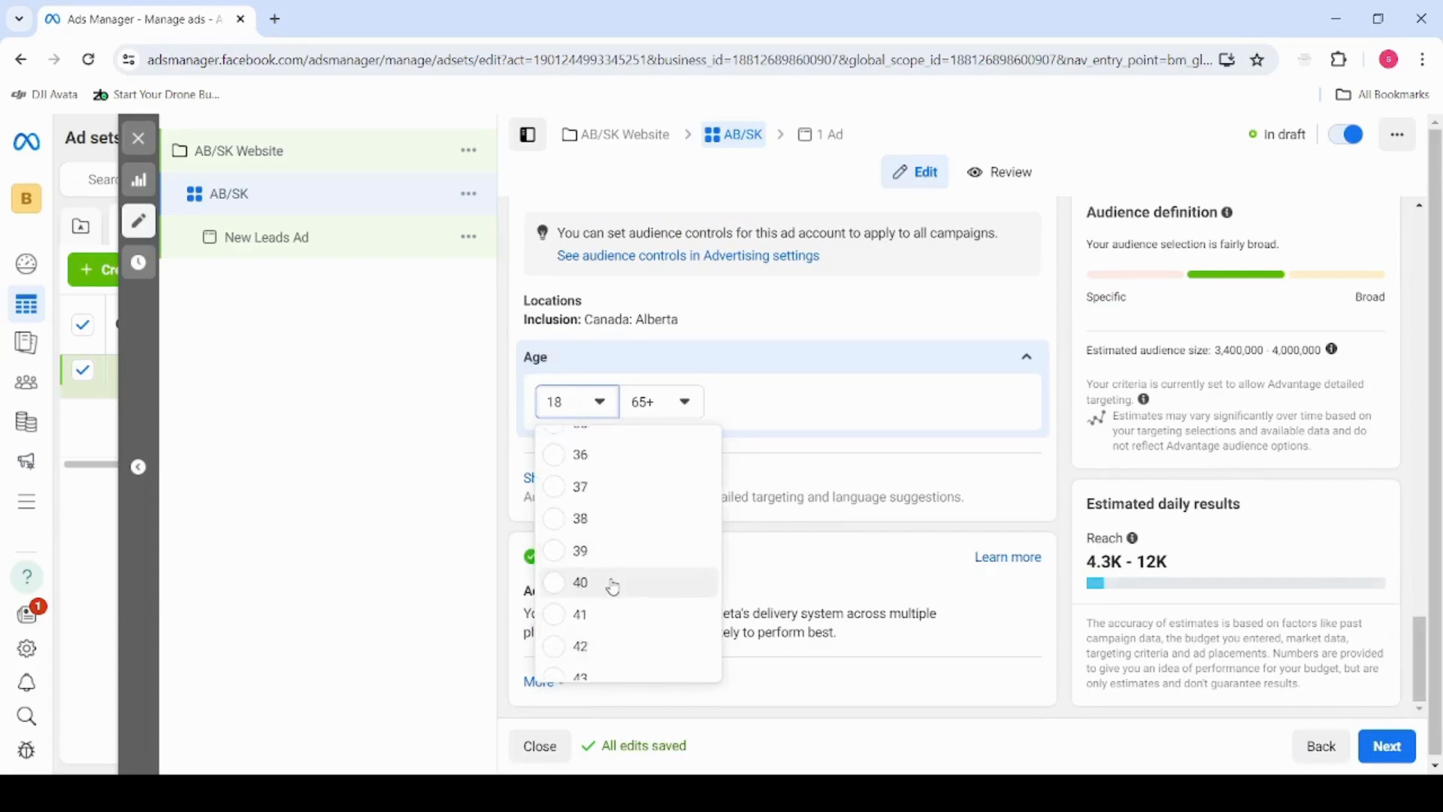
left_click(612, 583)
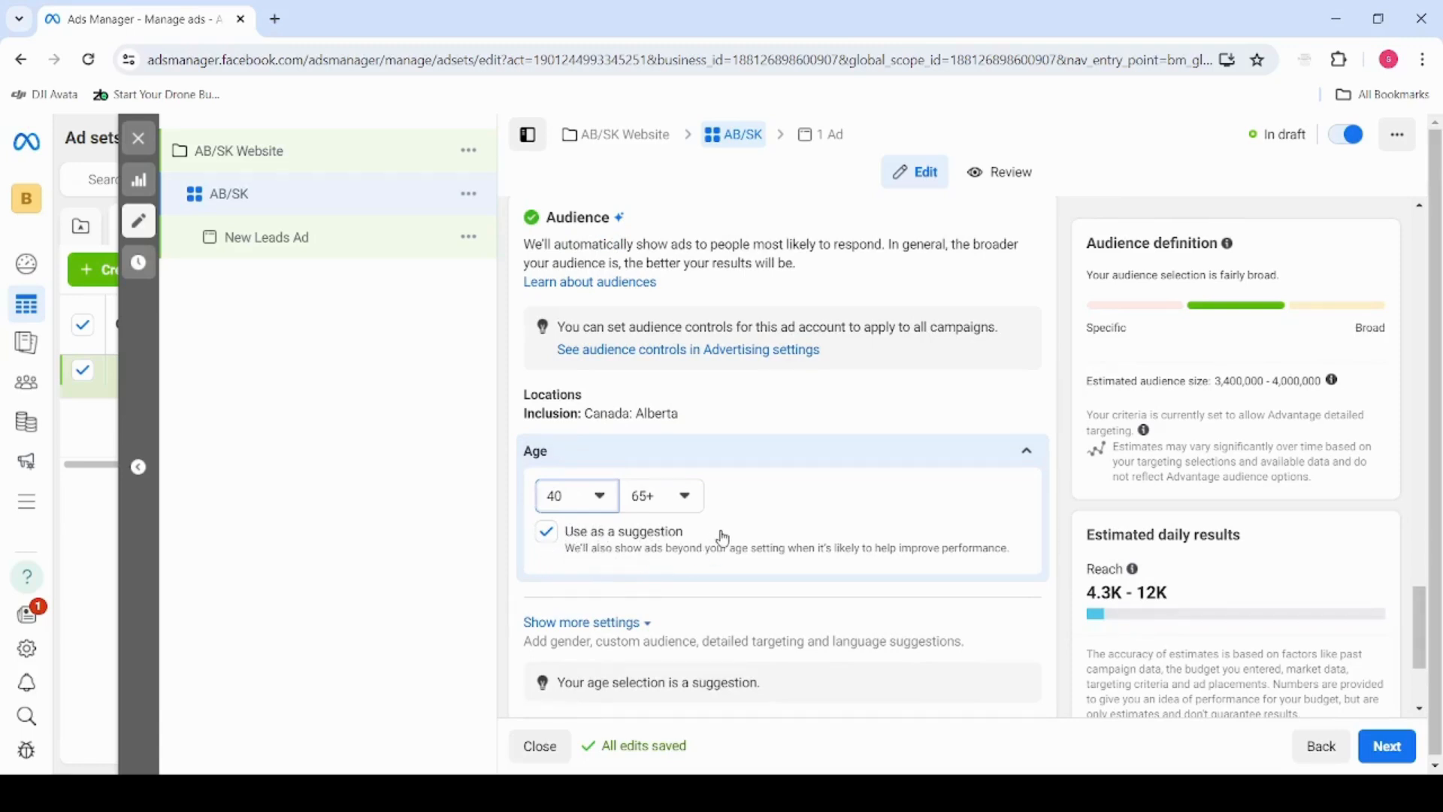
Look over the ad set's age suggestion, placements, conversion location, budget, schedule and audience location settings
scroll(722, 539, "down", 1)
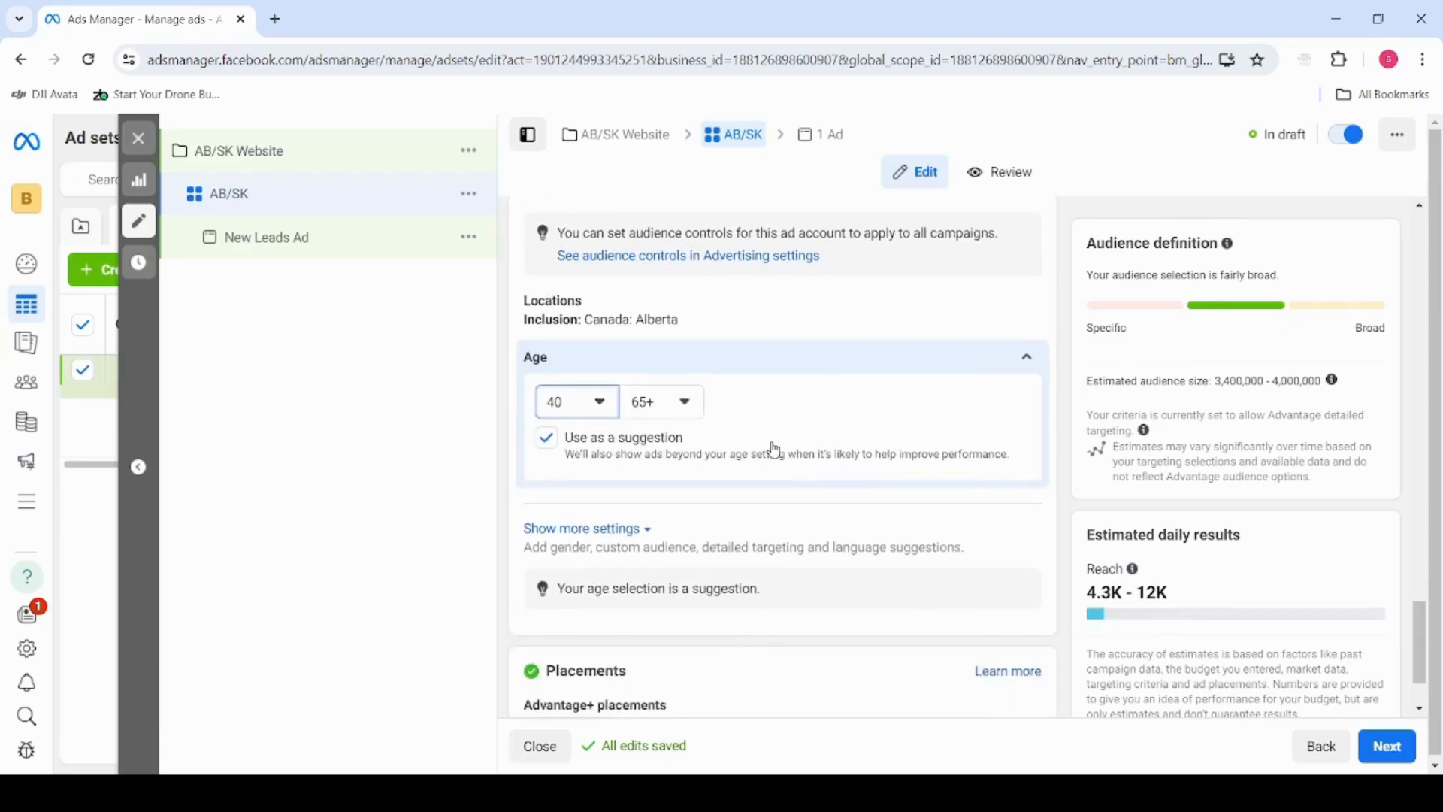
mouse_move(764, 451)
scroll(762, 416, "down", 1)
scroll(720, 448, "down", 1)
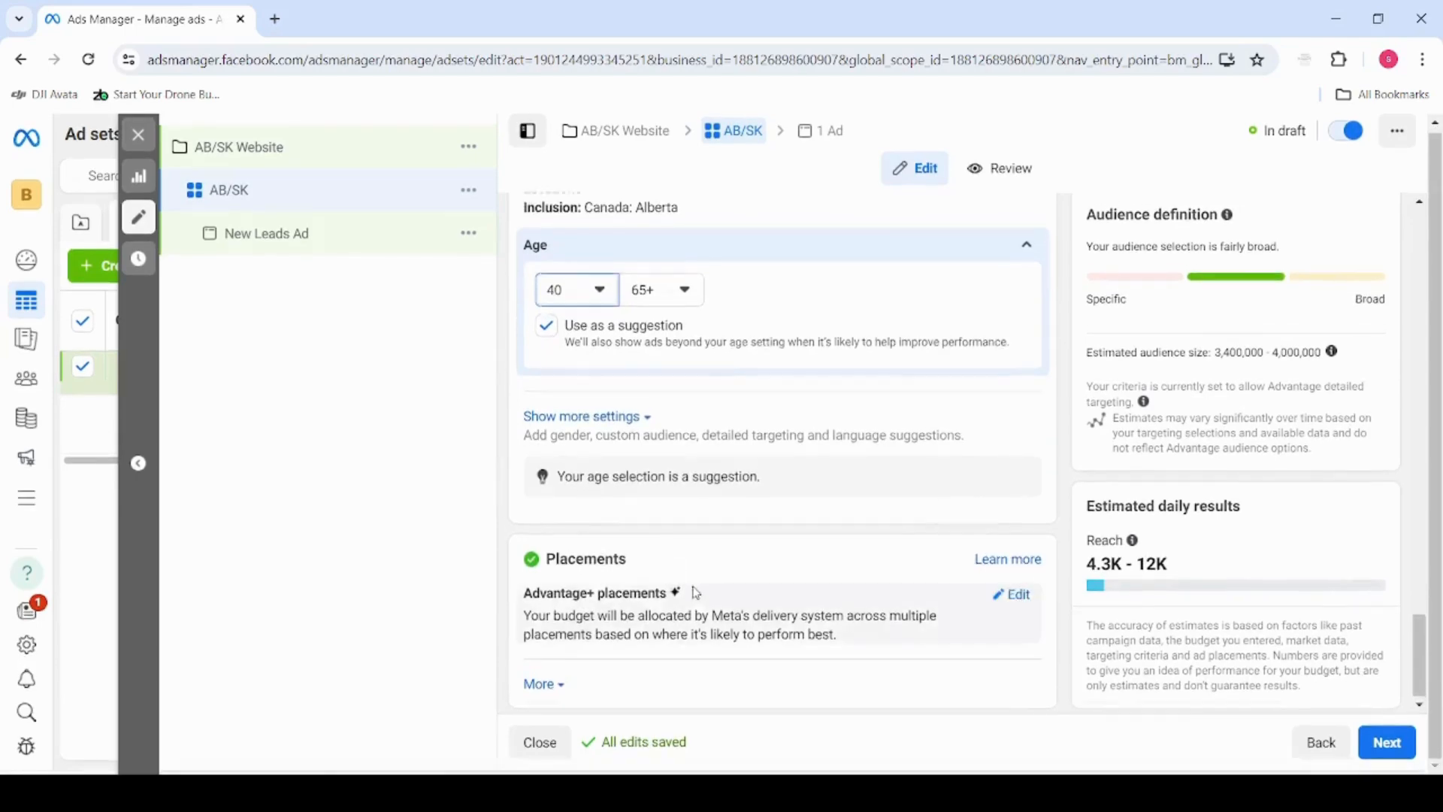
scroll(692, 576, "up", 6)
scroll(696, 577, "up", 10)
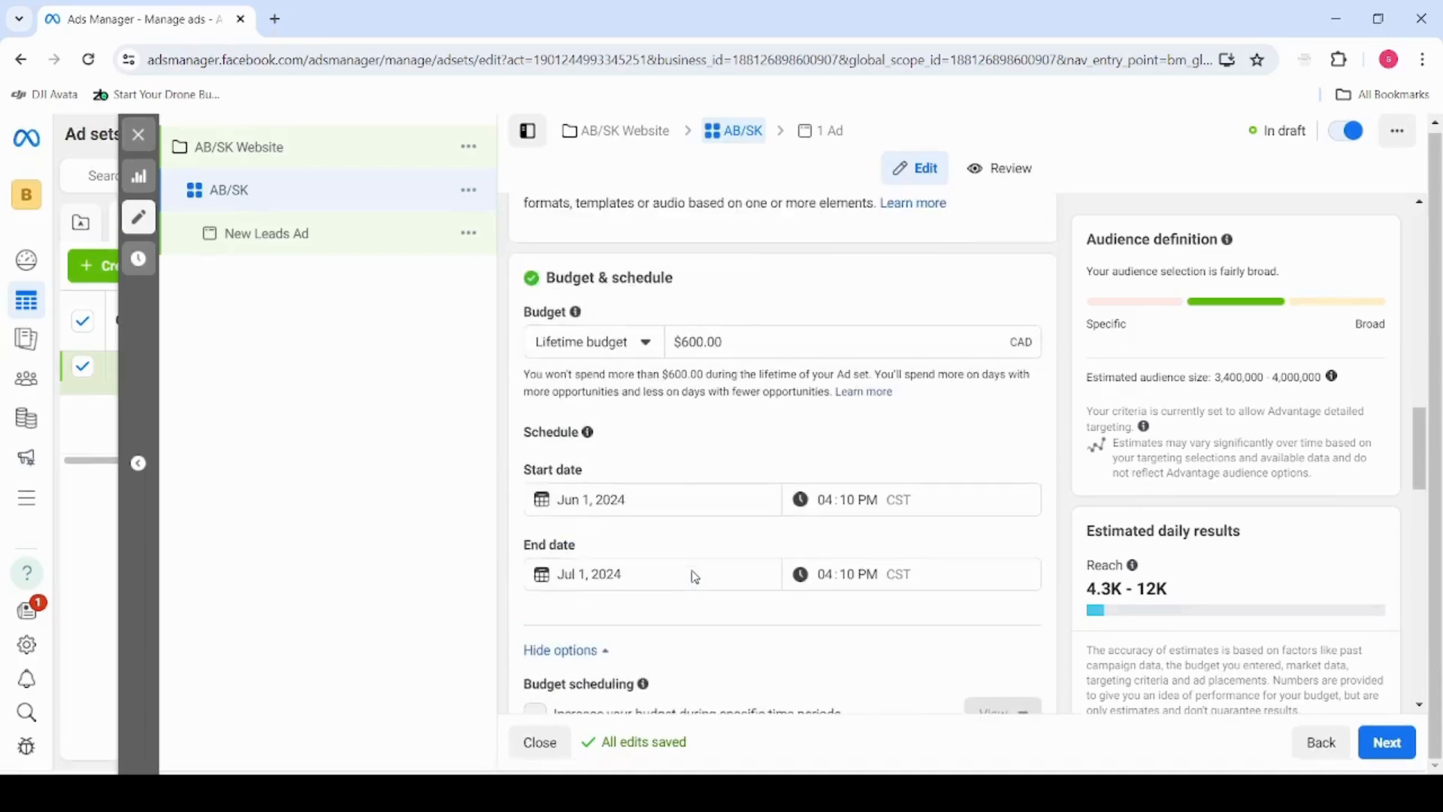
scroll(695, 577, "up", 7)
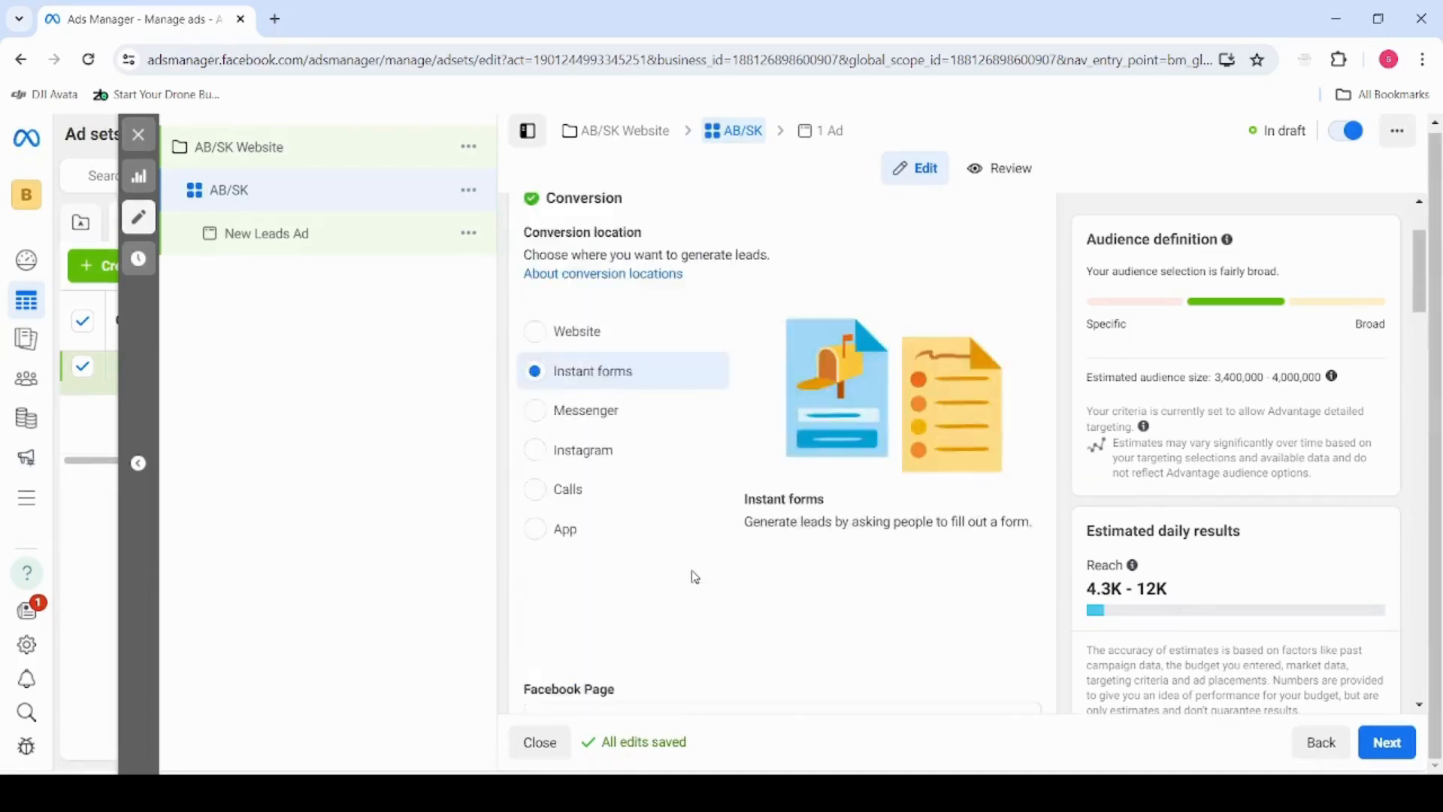
scroll(695, 578, "down", 15)
scroll(696, 577, "down", 9)
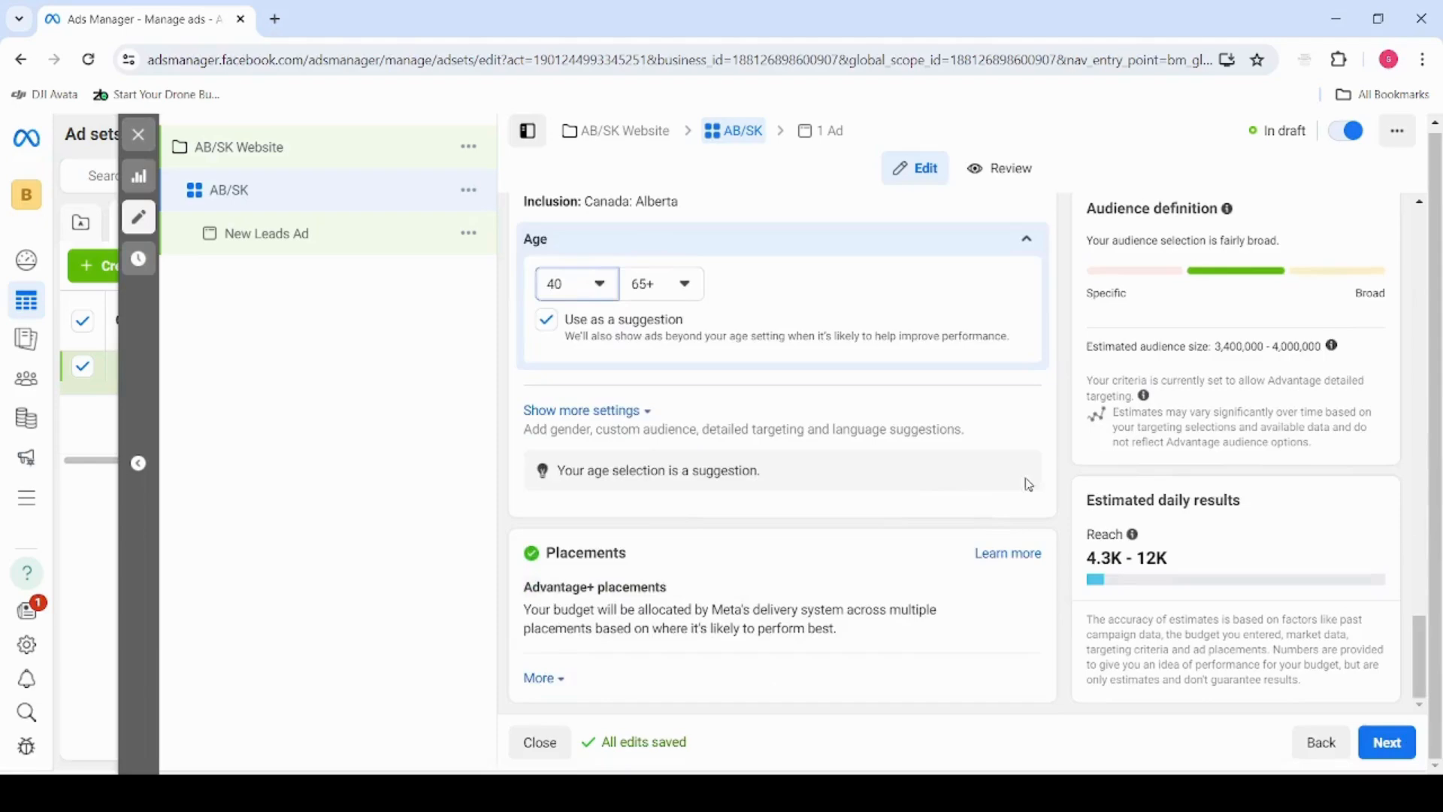
scroll(744, 474, "up", 10)
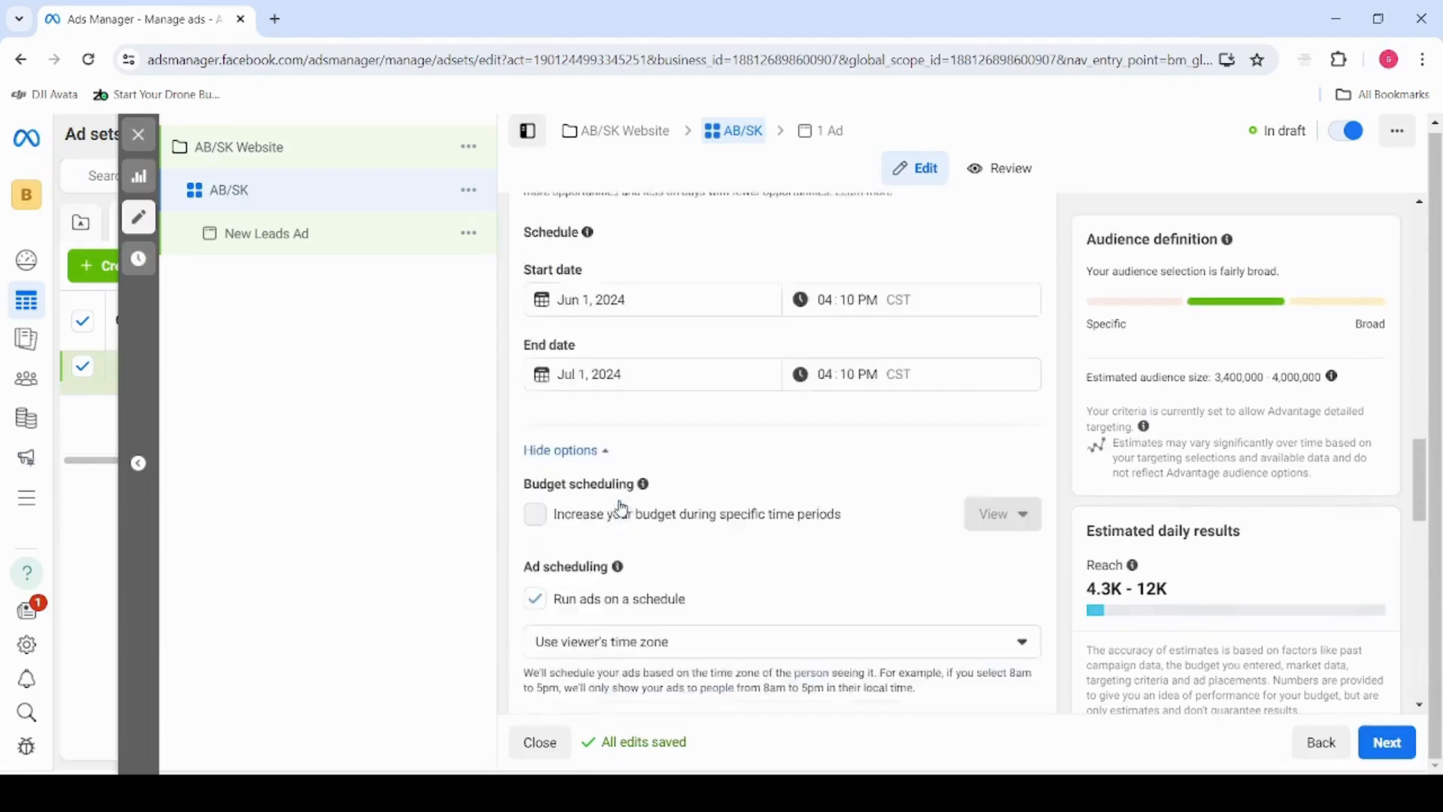
scroll(621, 509, "down", 8)
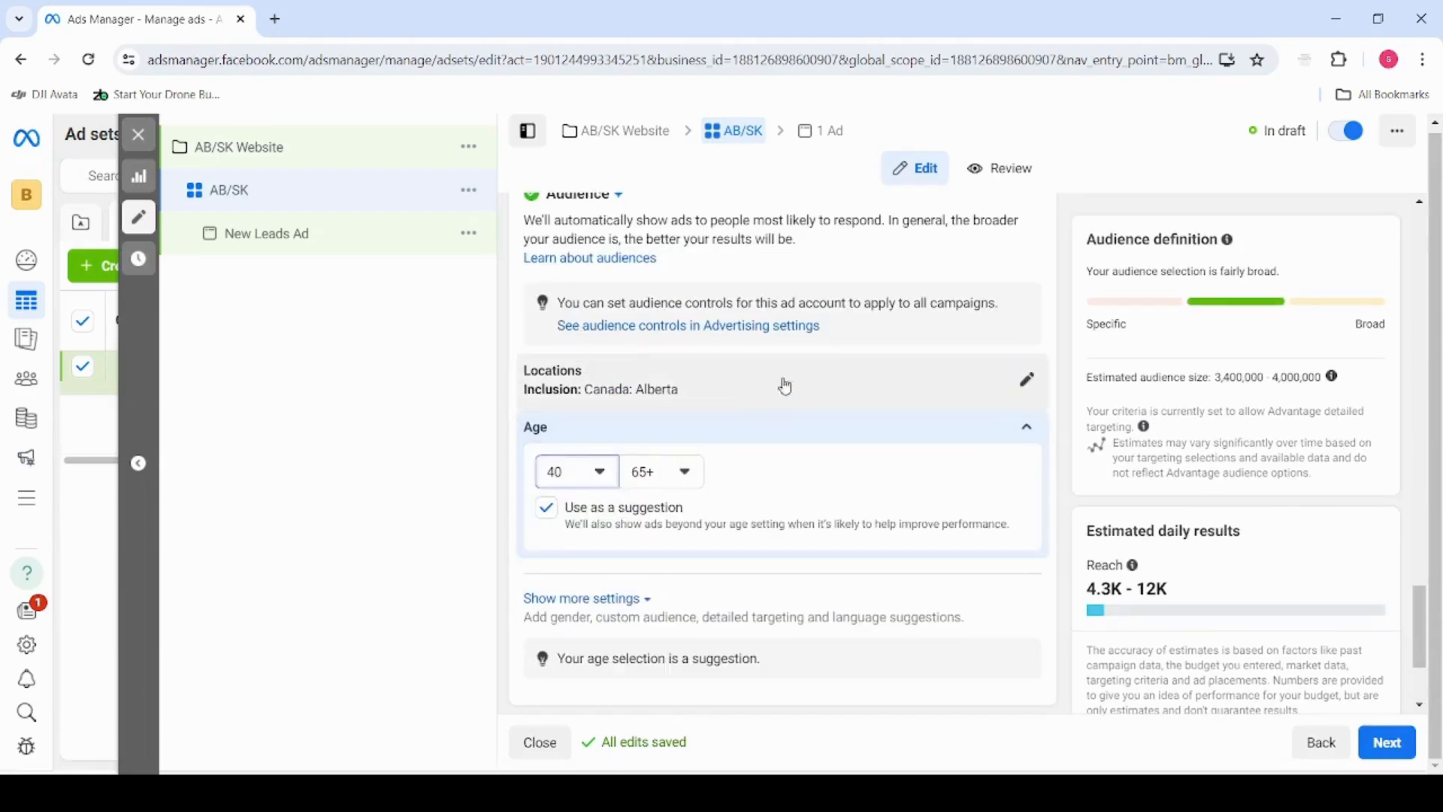
scroll(783, 383, "up", 1)
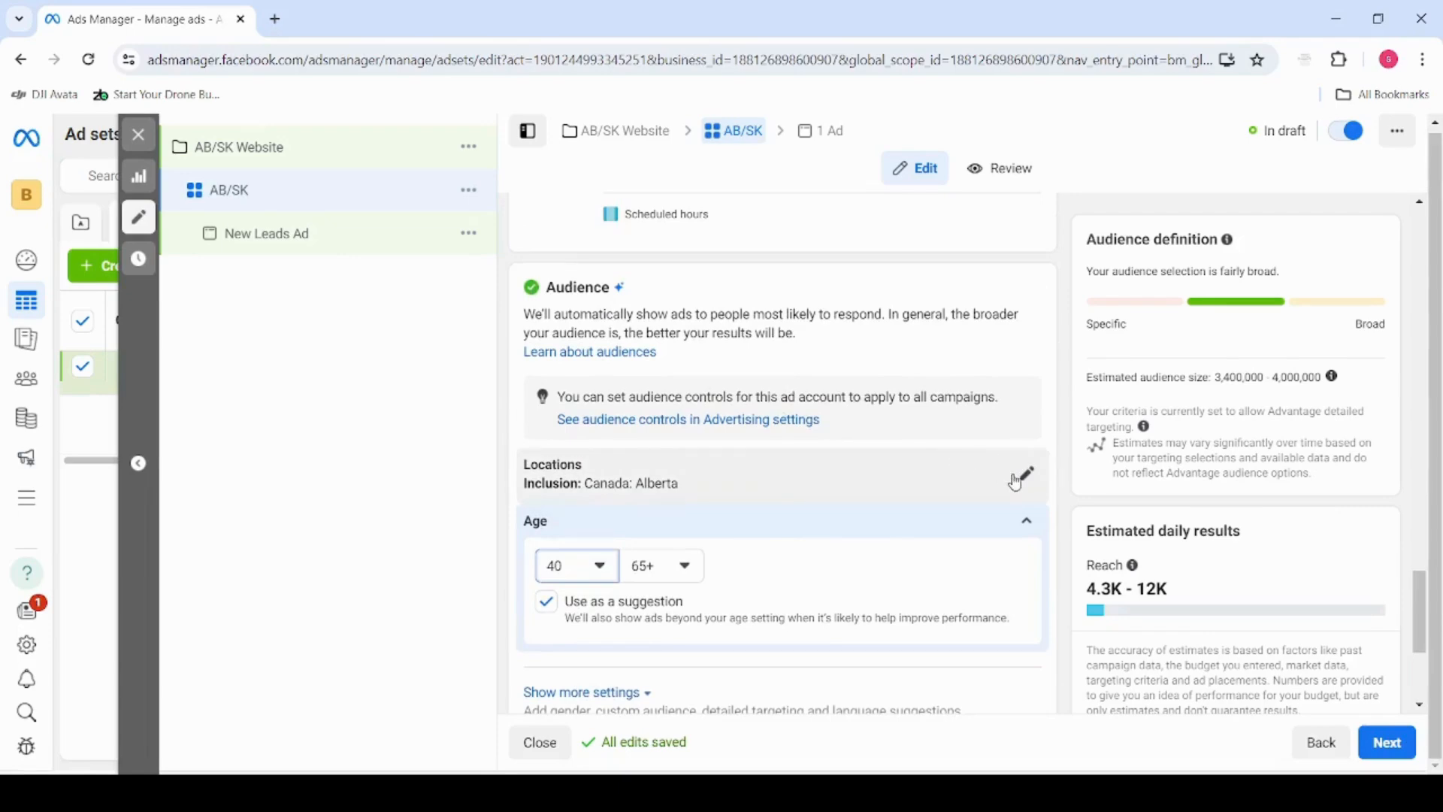
scroll(919, 537, "down", 1)
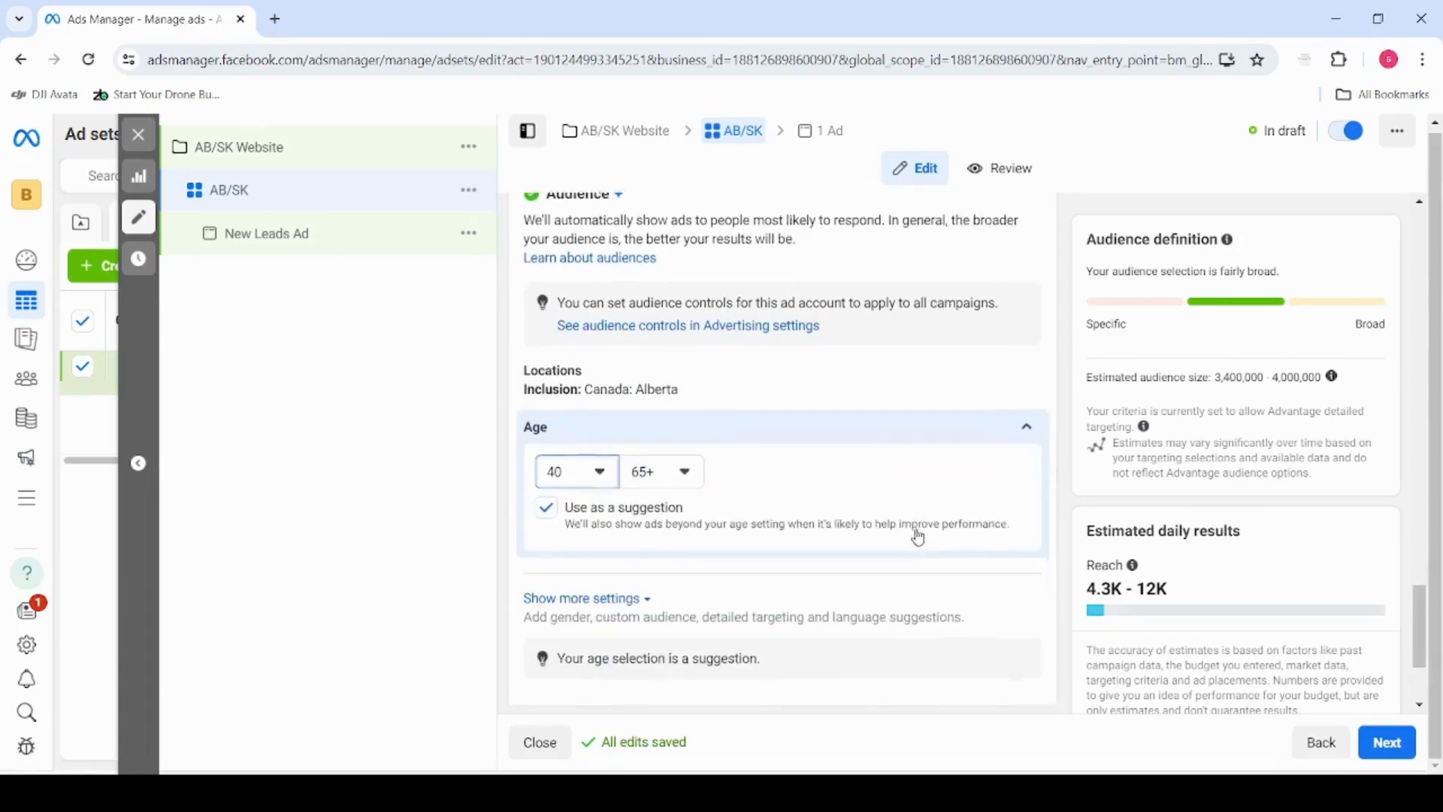
Add the Small business owners behavior to the audience's detailed targeting
left_click(1026, 427)
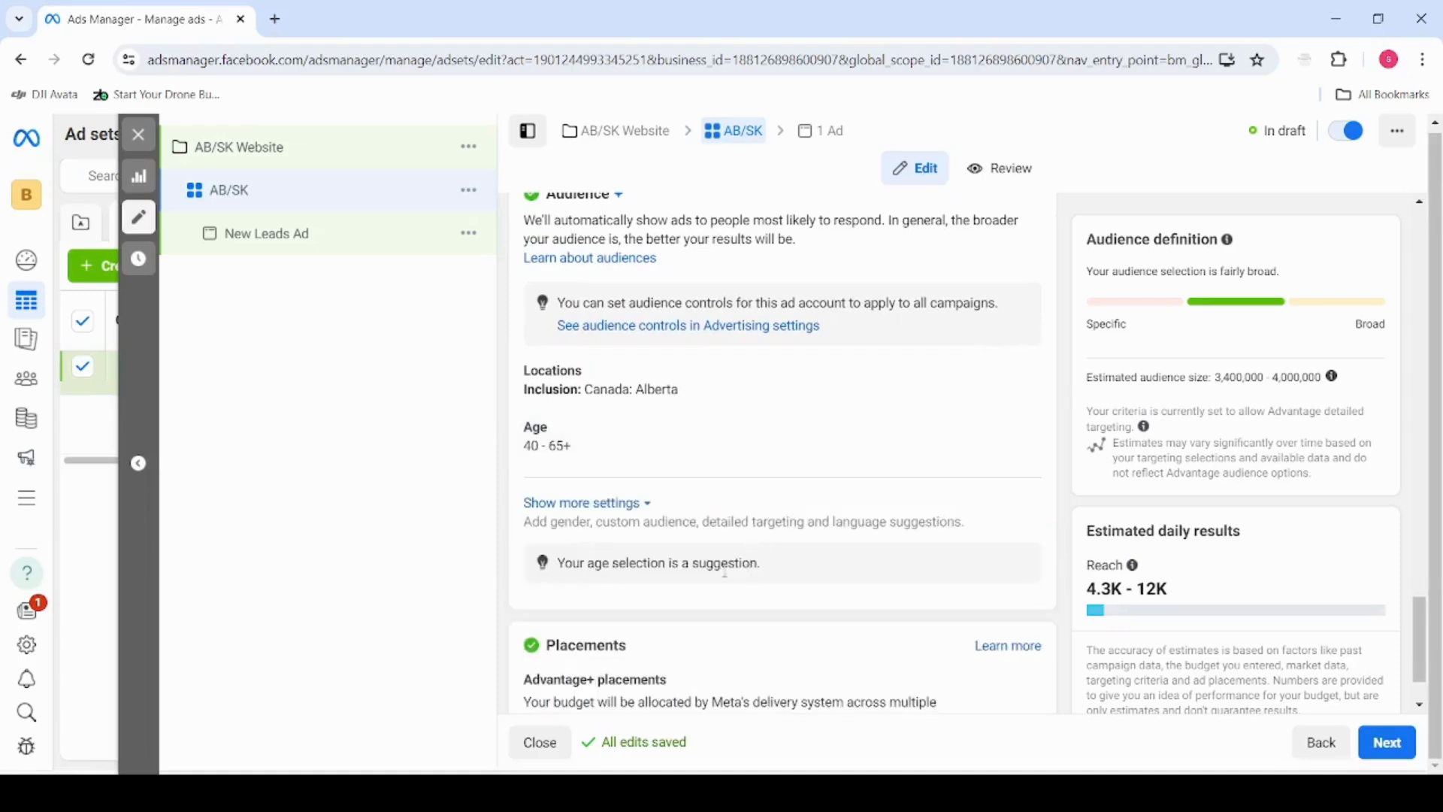
left_click(624, 504)
scroll(690, 527, "down", 2)
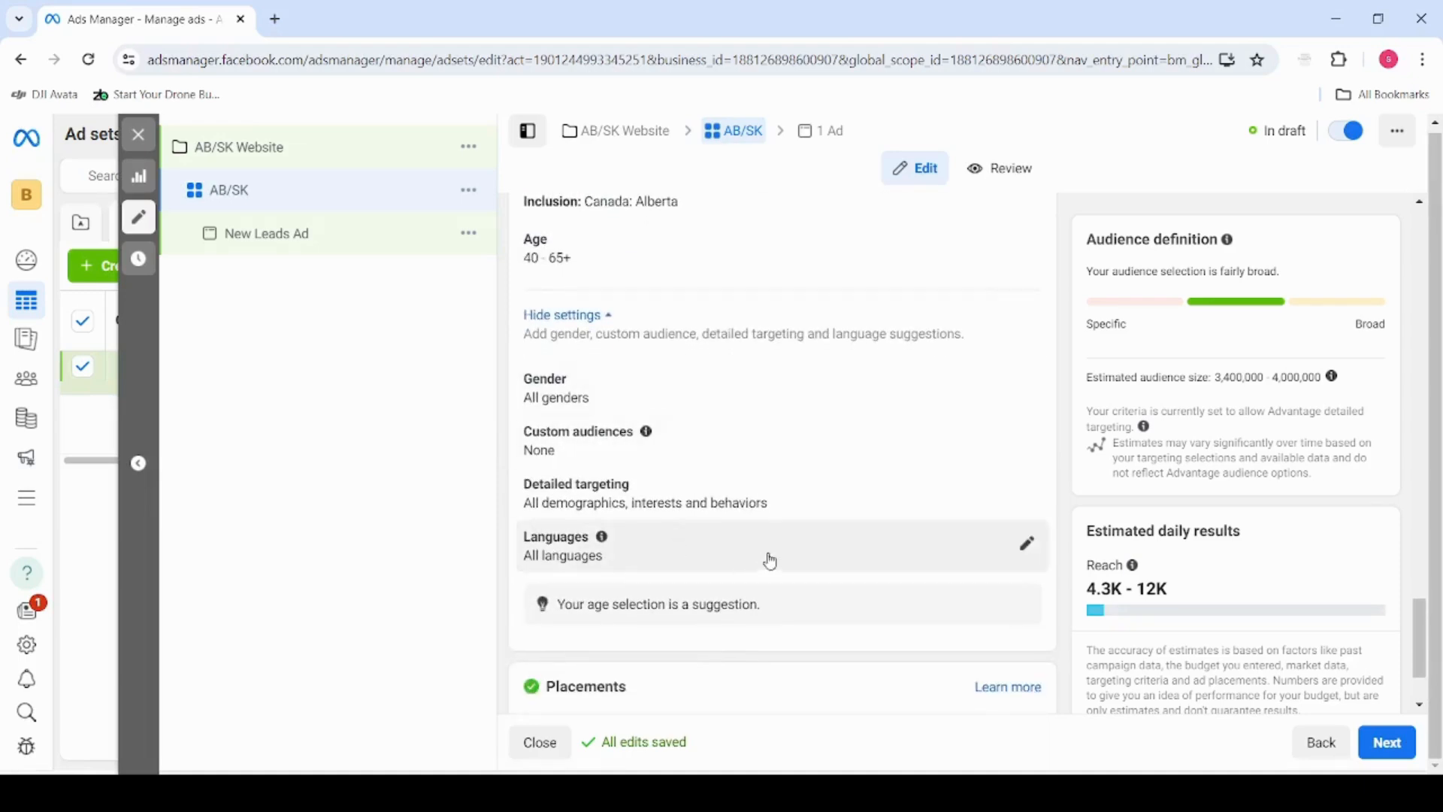
scroll(667, 469, "up", 1)
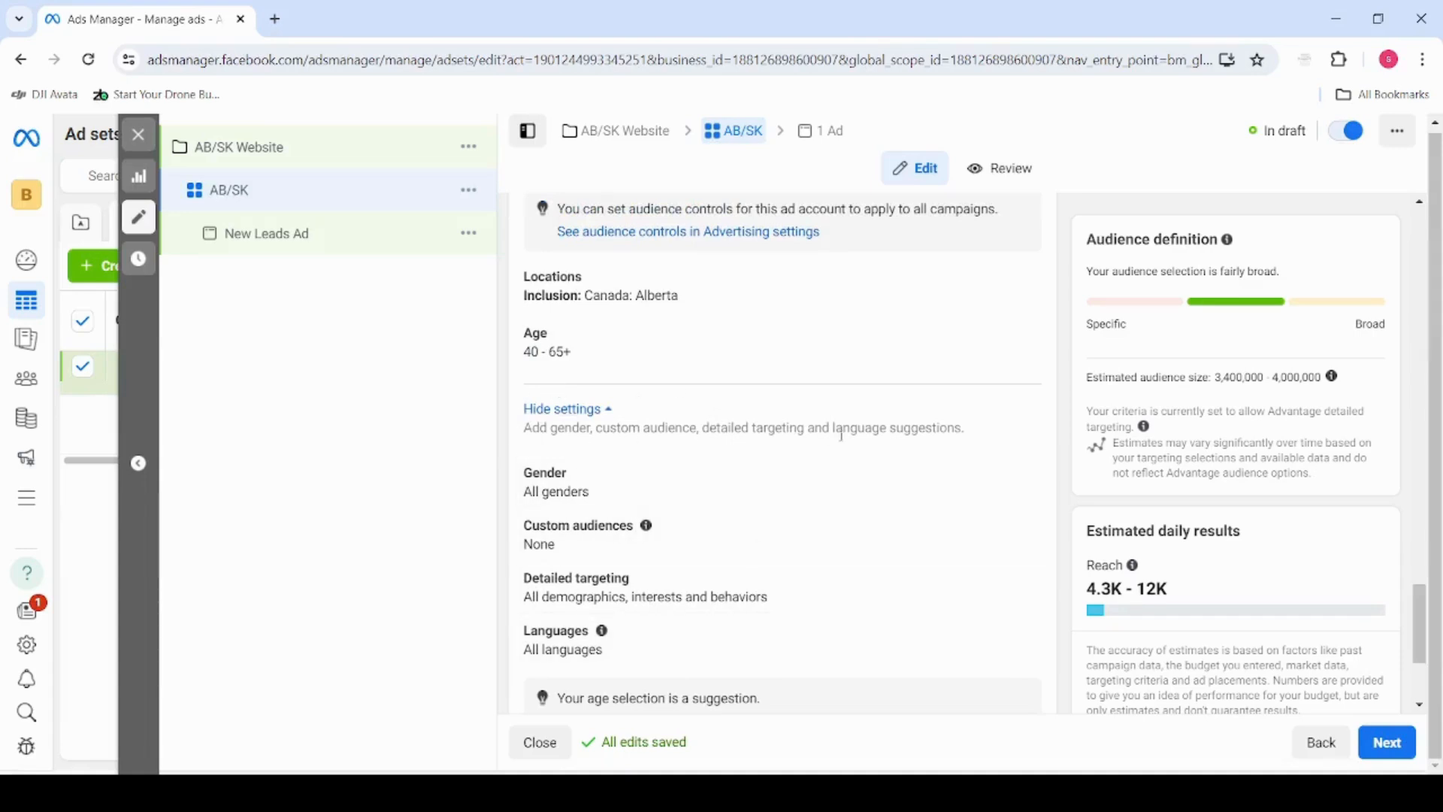
left_click(1026, 585)
scroll(895, 594, "down", 2)
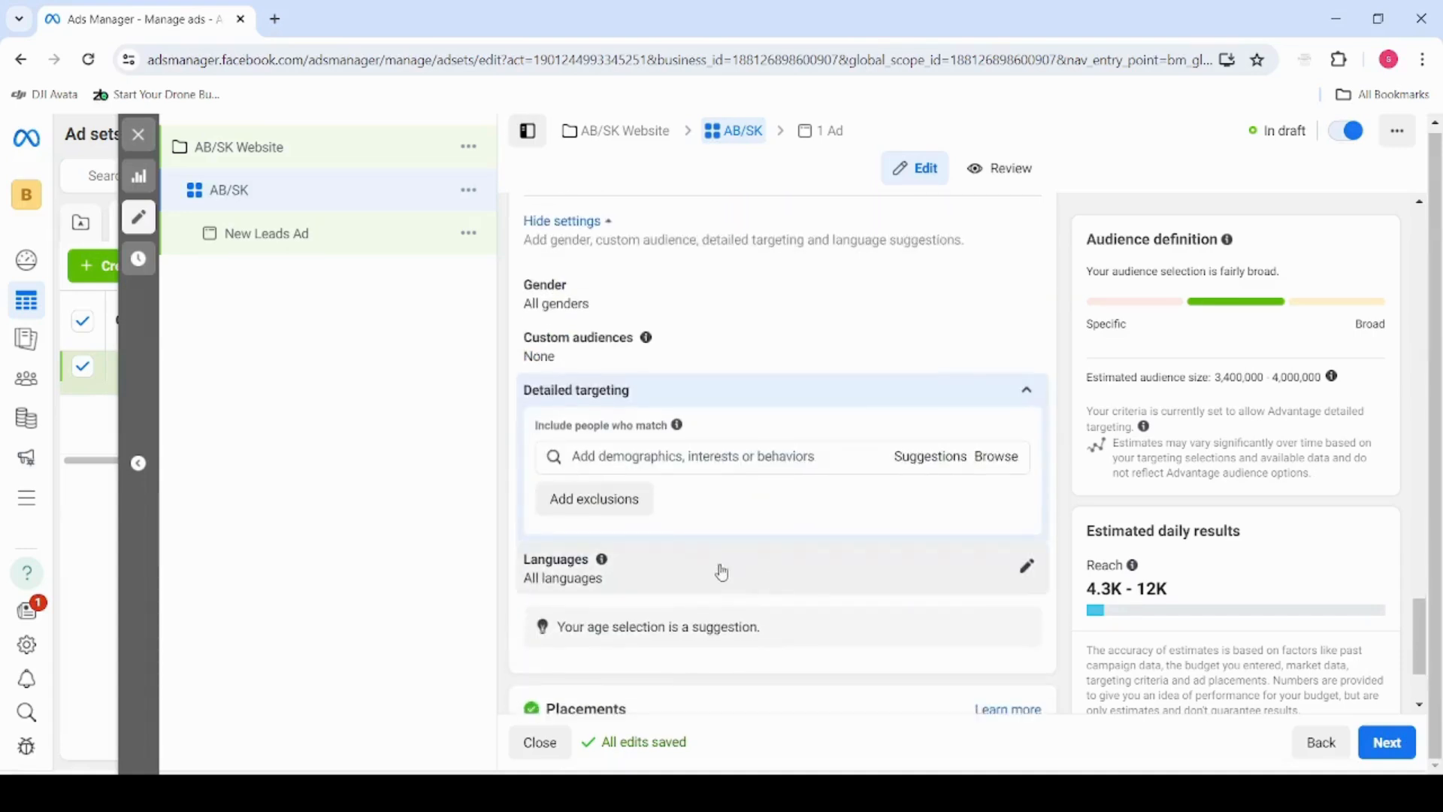
left_click(709, 456)
type("small business owner")
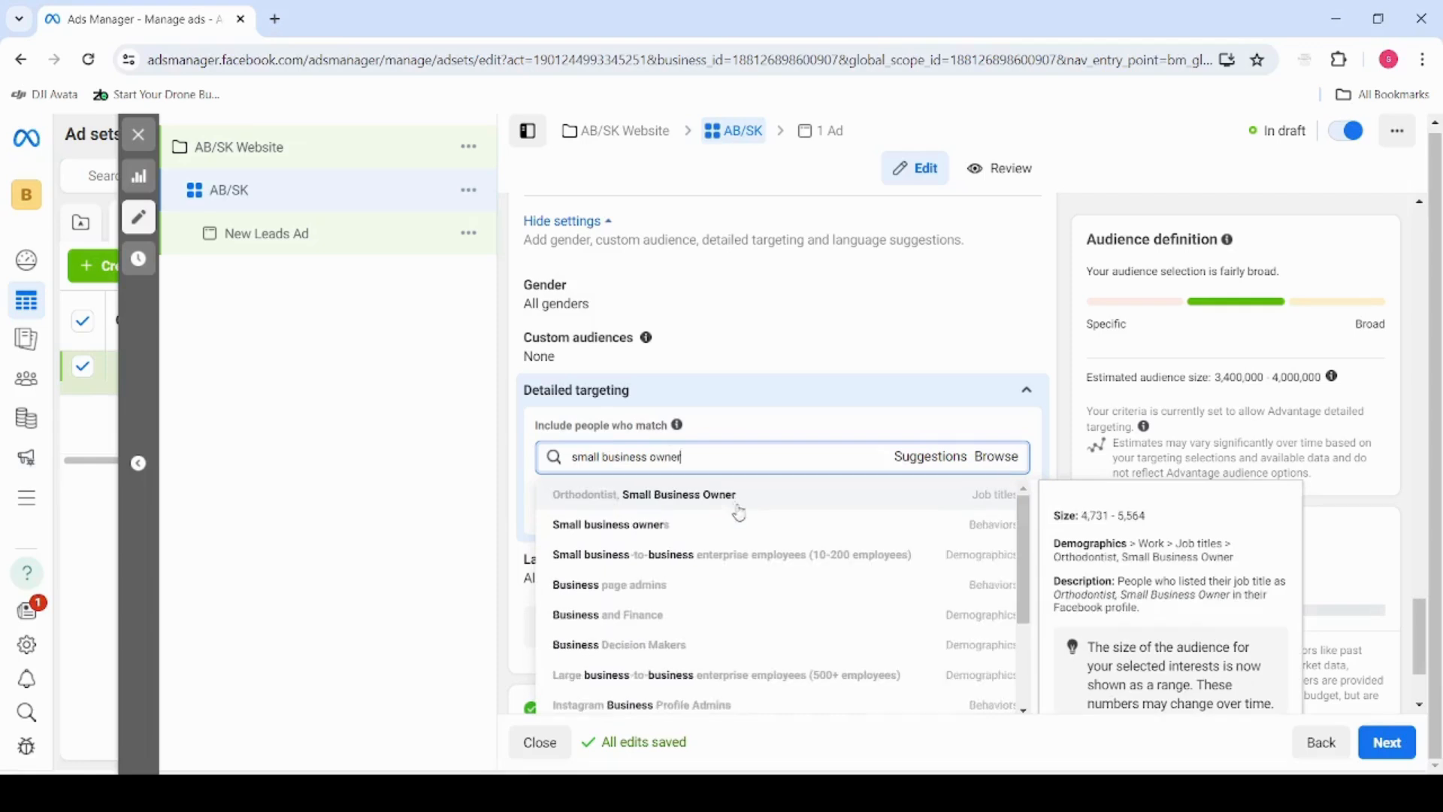
left_click(712, 539)
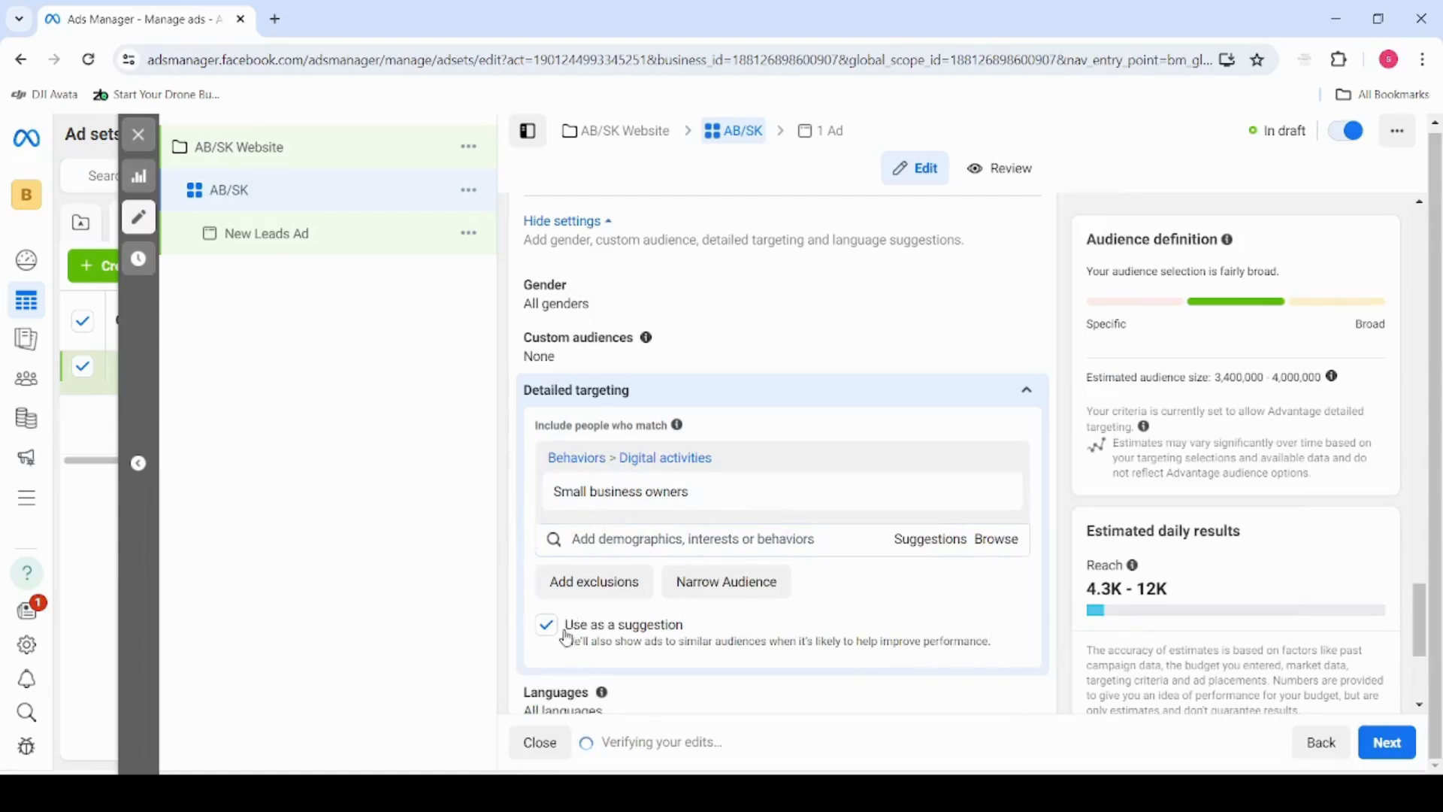
Compare the estimated audience size with the detailed targeting's use as a suggestion turned off and turned back on
scroll(516, 548, "down", 3)
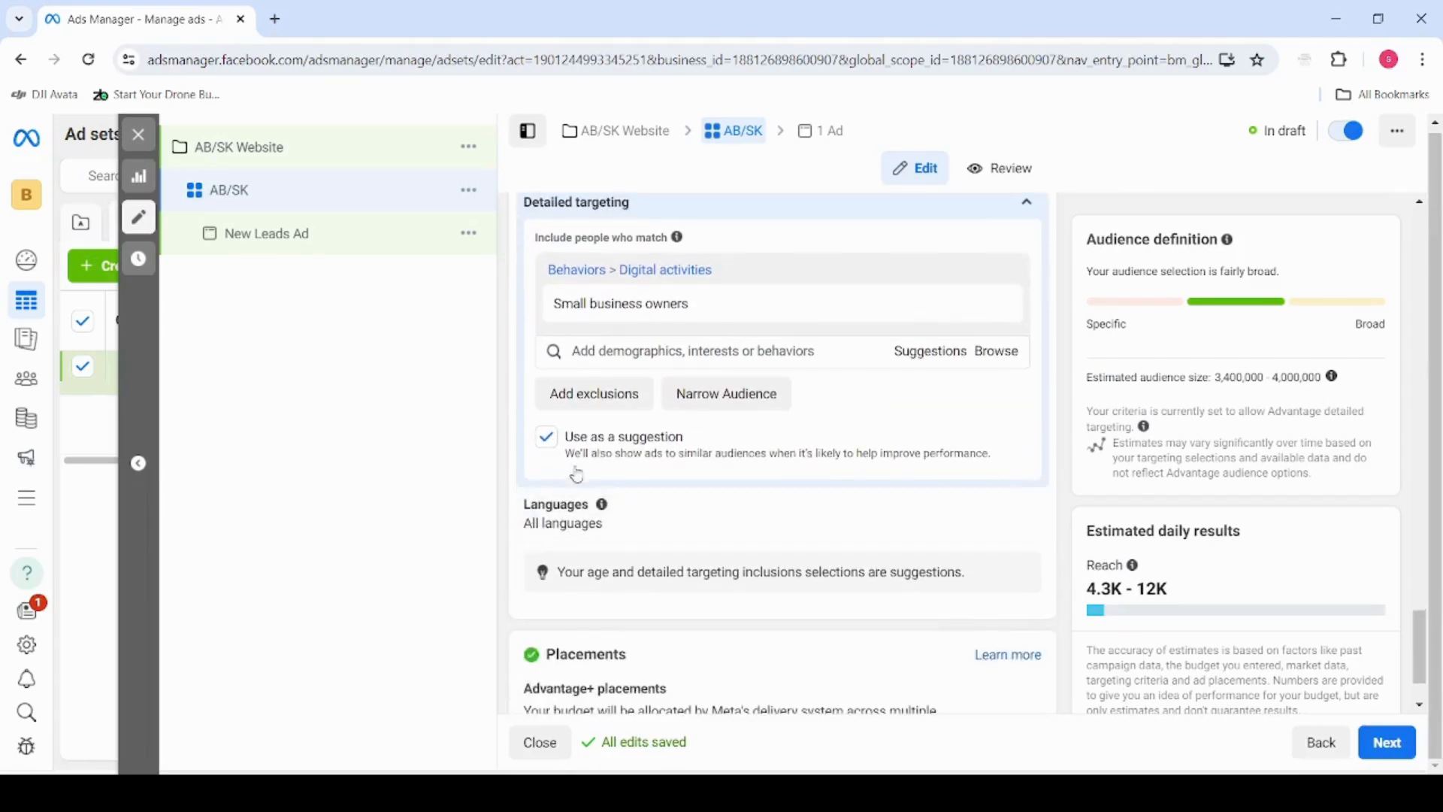
left_click(690, 474)
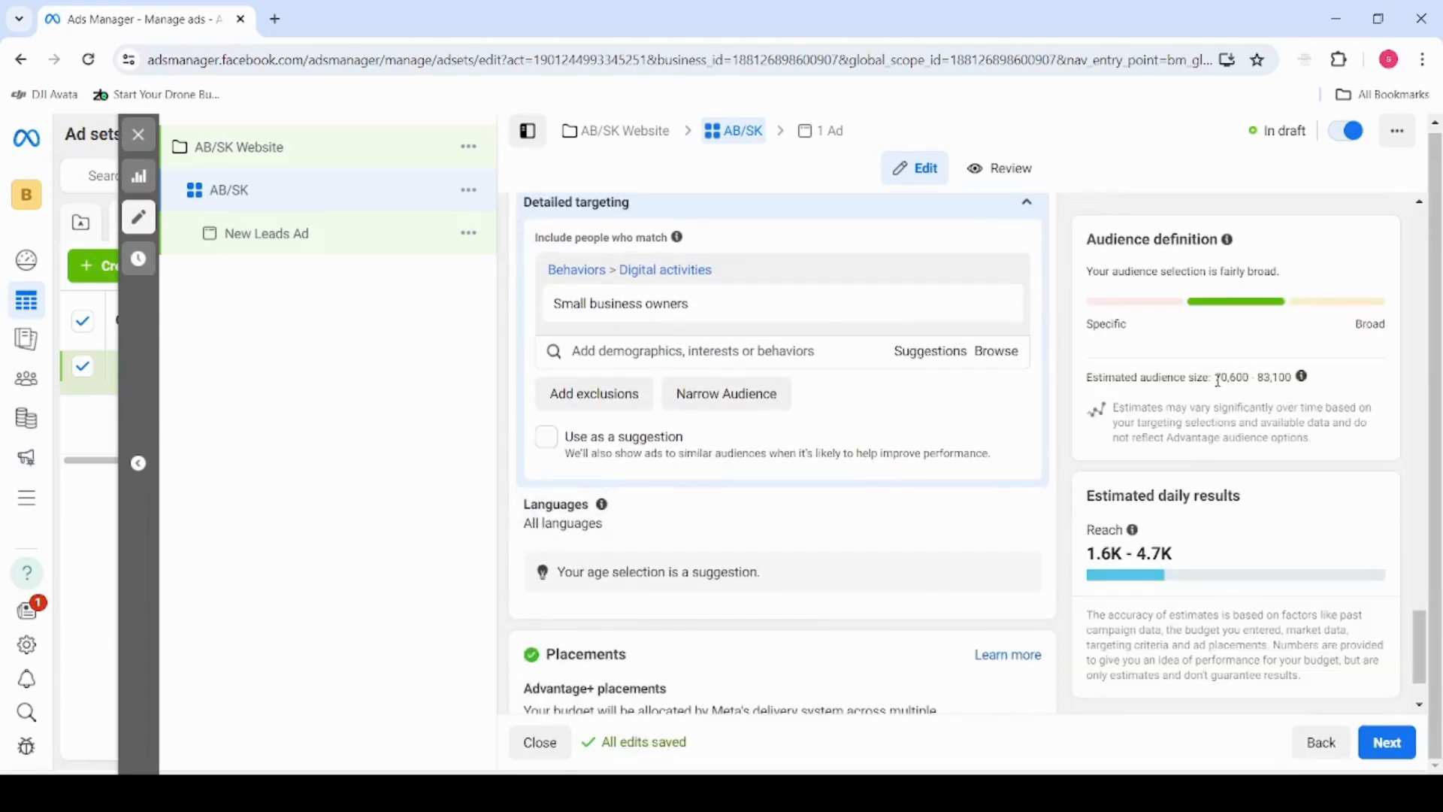
left_click_drag(1215, 378, 1310, 385)
mouse_move(1310, 381)
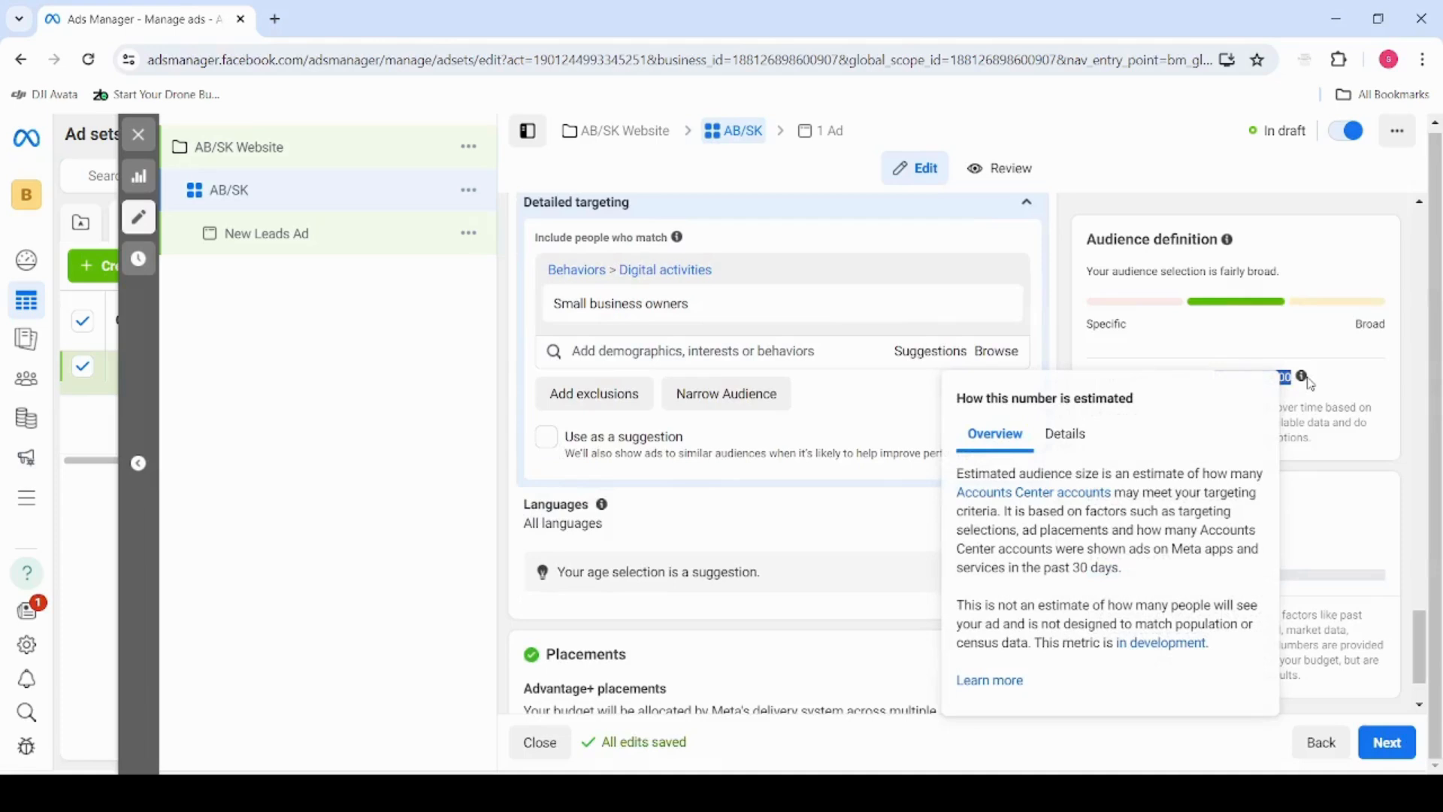
left_click(905, 425)
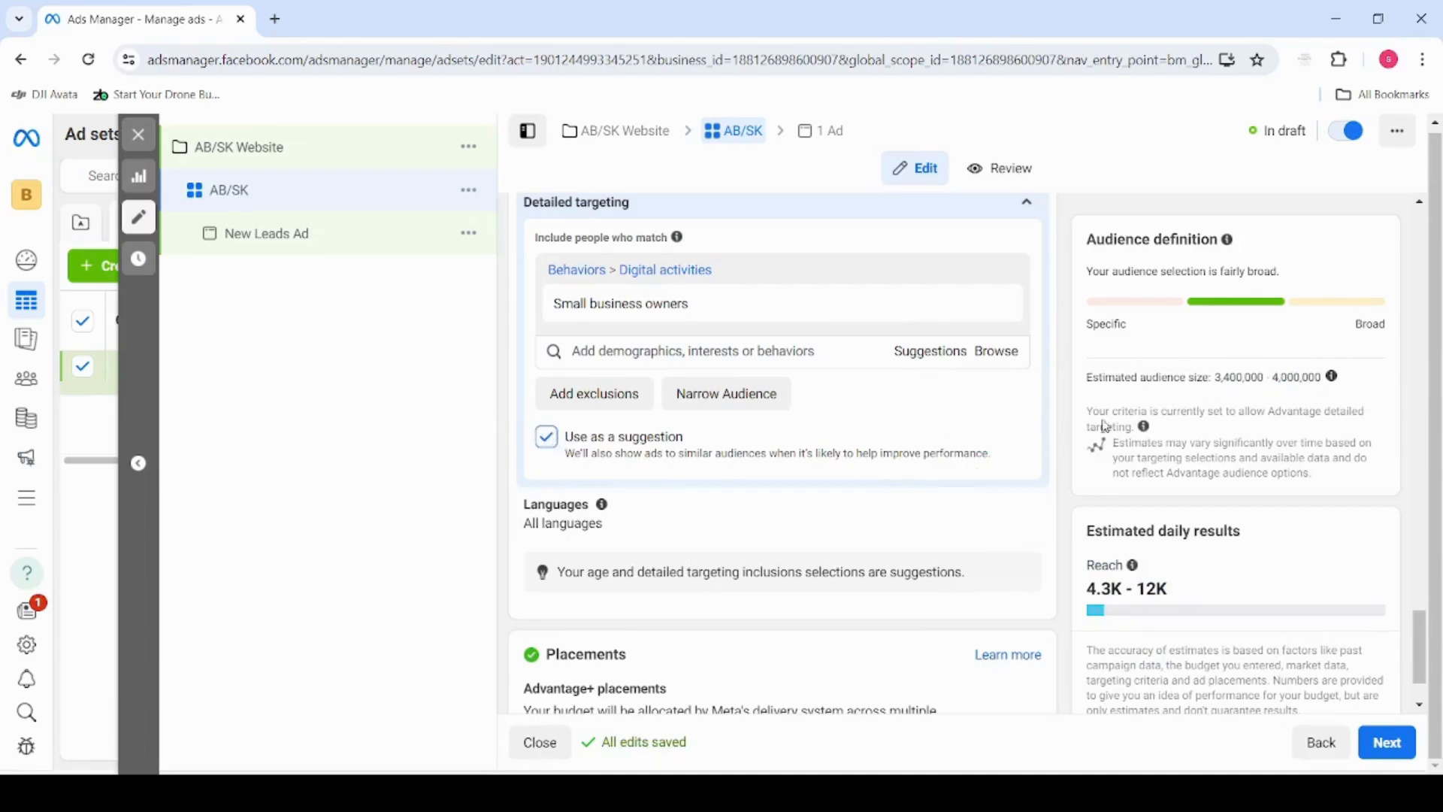
left_click_drag(1212, 377, 1325, 376)
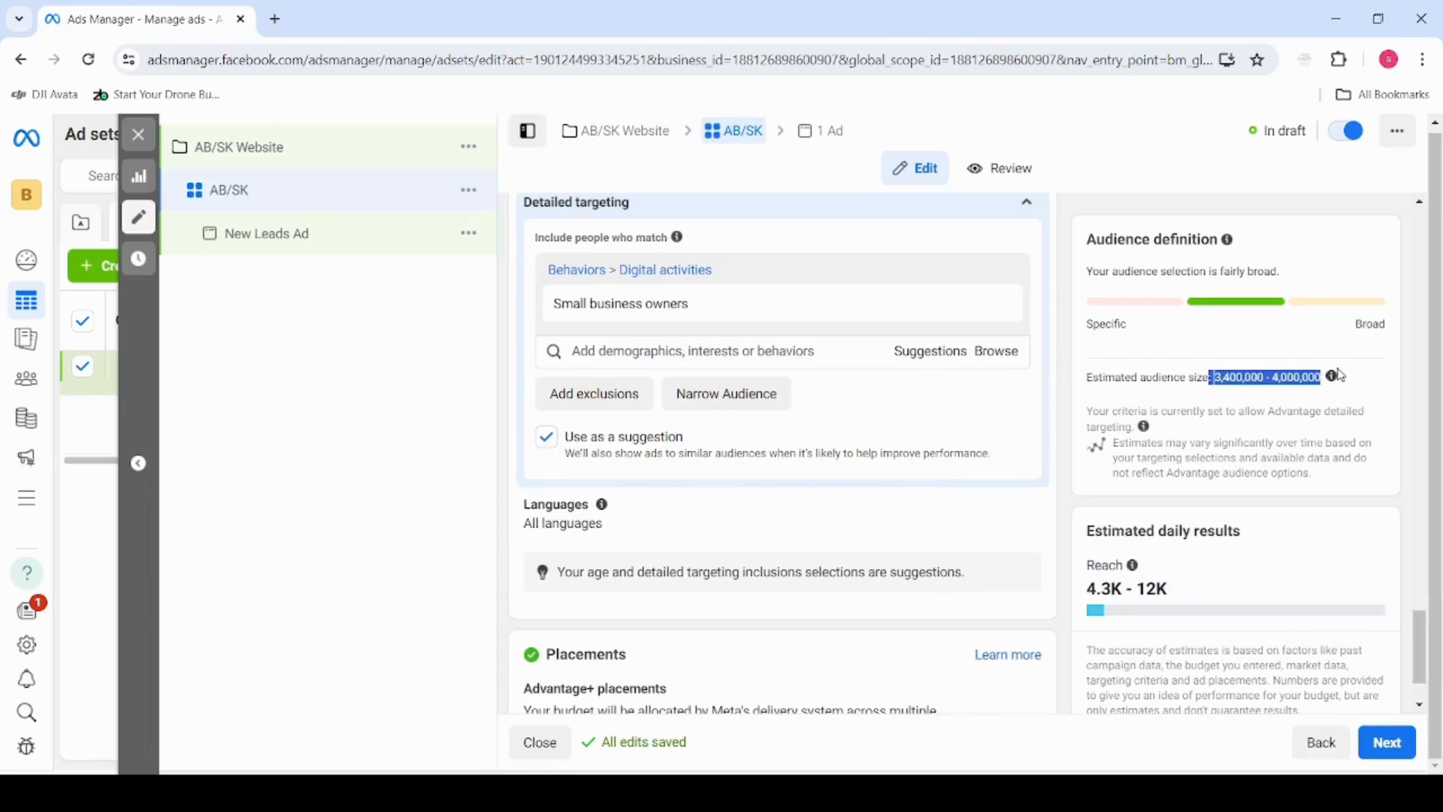
left_click(935, 413)
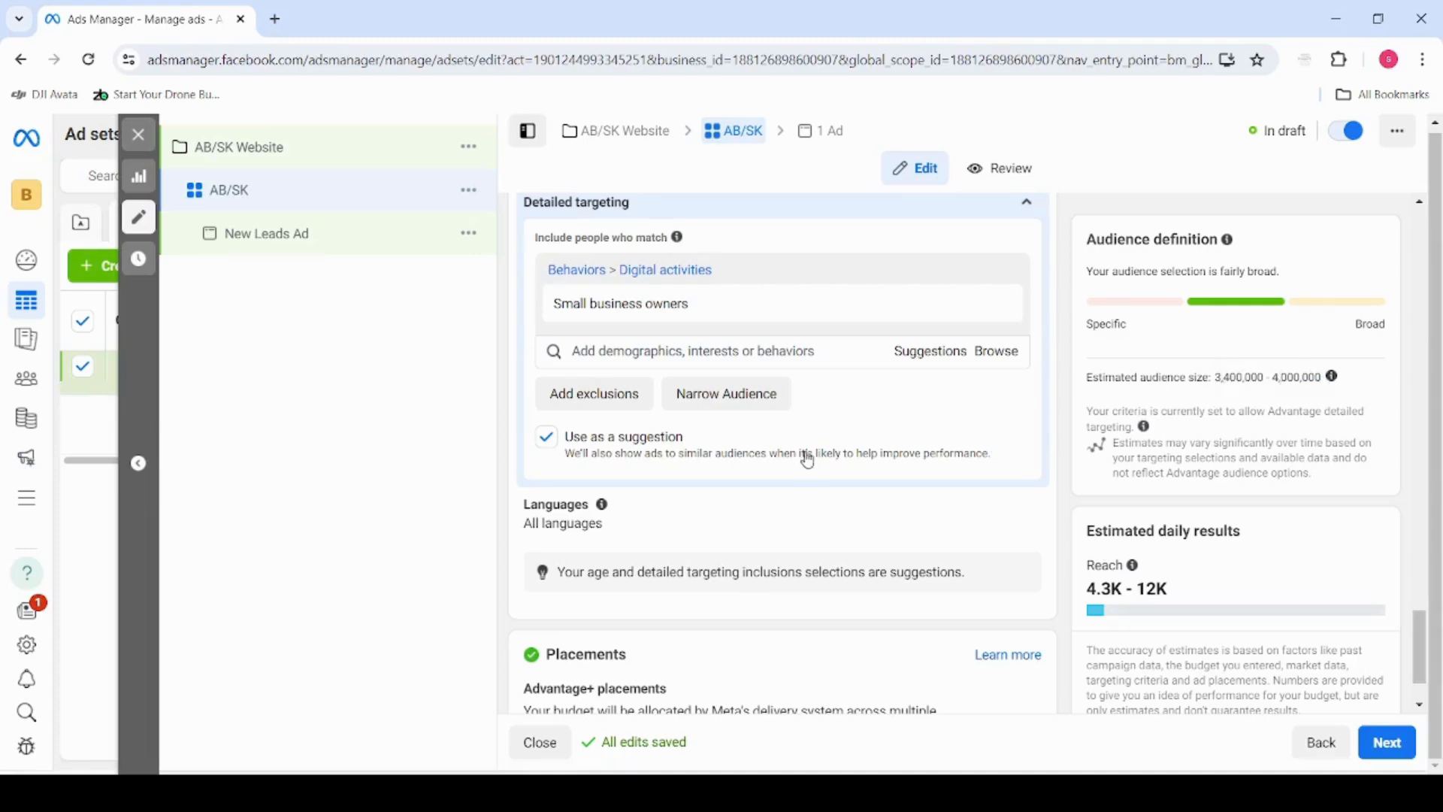
Look over the ad set's placements, detailed targeting, gender, age and language settings
scroll(808, 464, "down", 2)
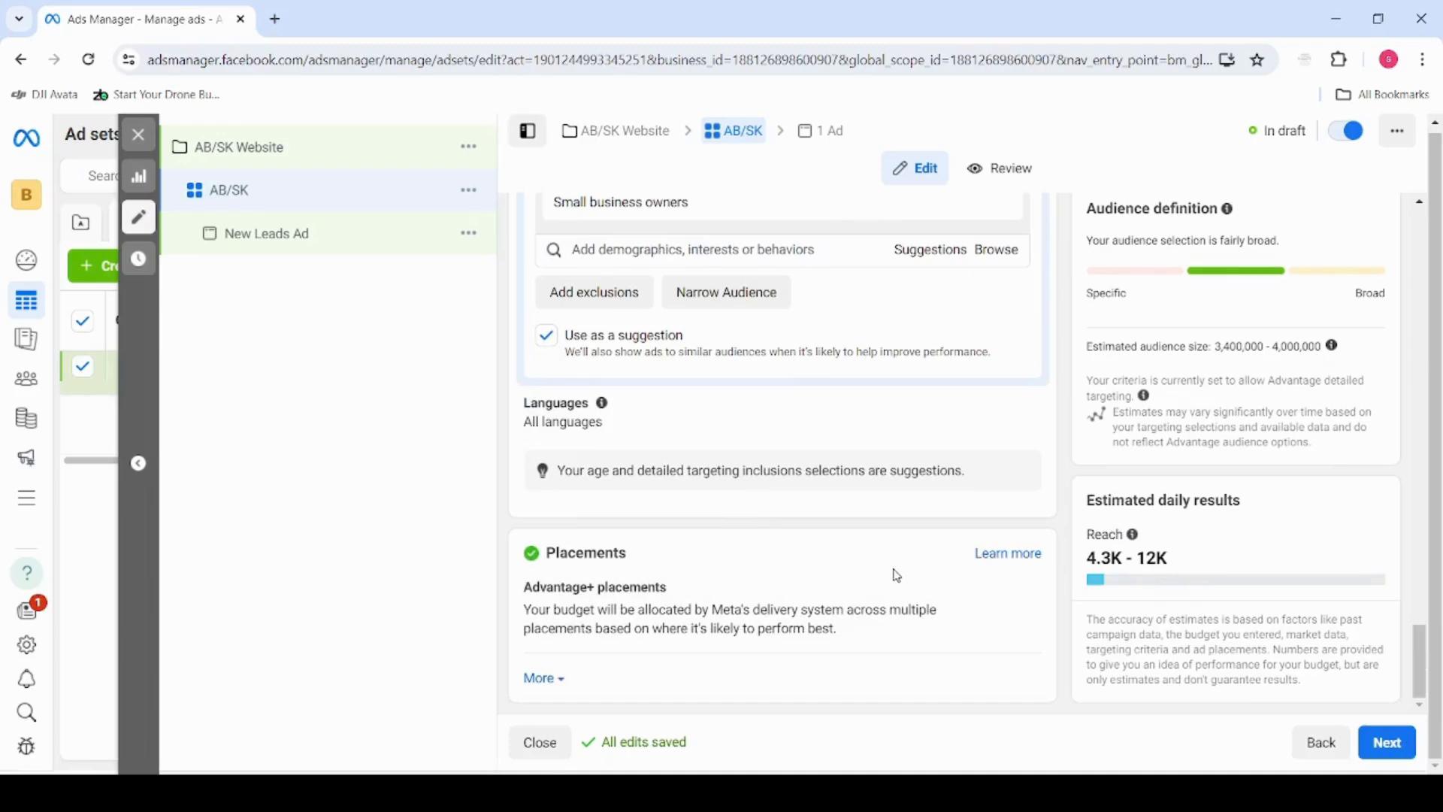
scroll(897, 576, "up", 1)
scroll(895, 569, "up", 1)
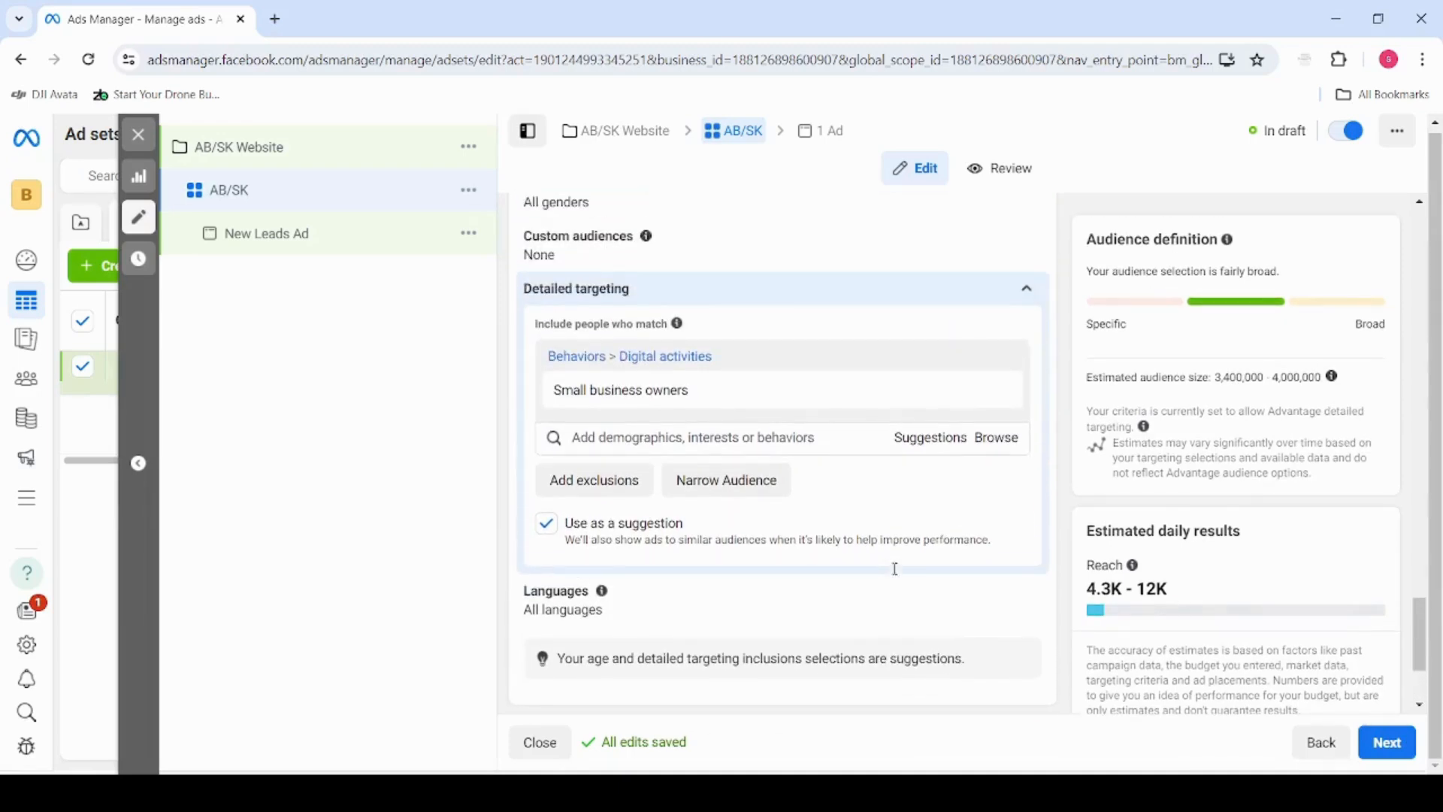
scroll(897, 575, "down", 2)
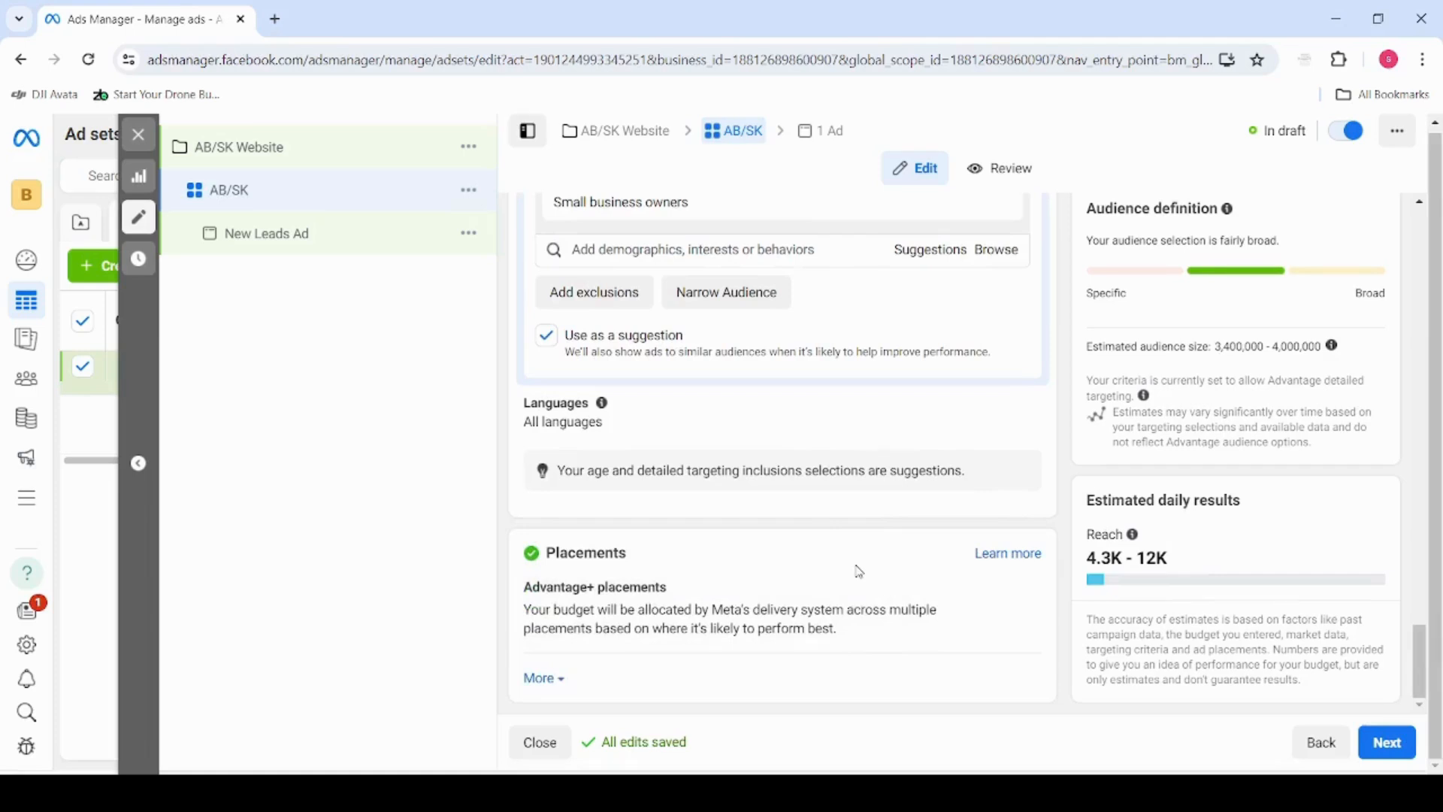
scroll(860, 572, "up", 3)
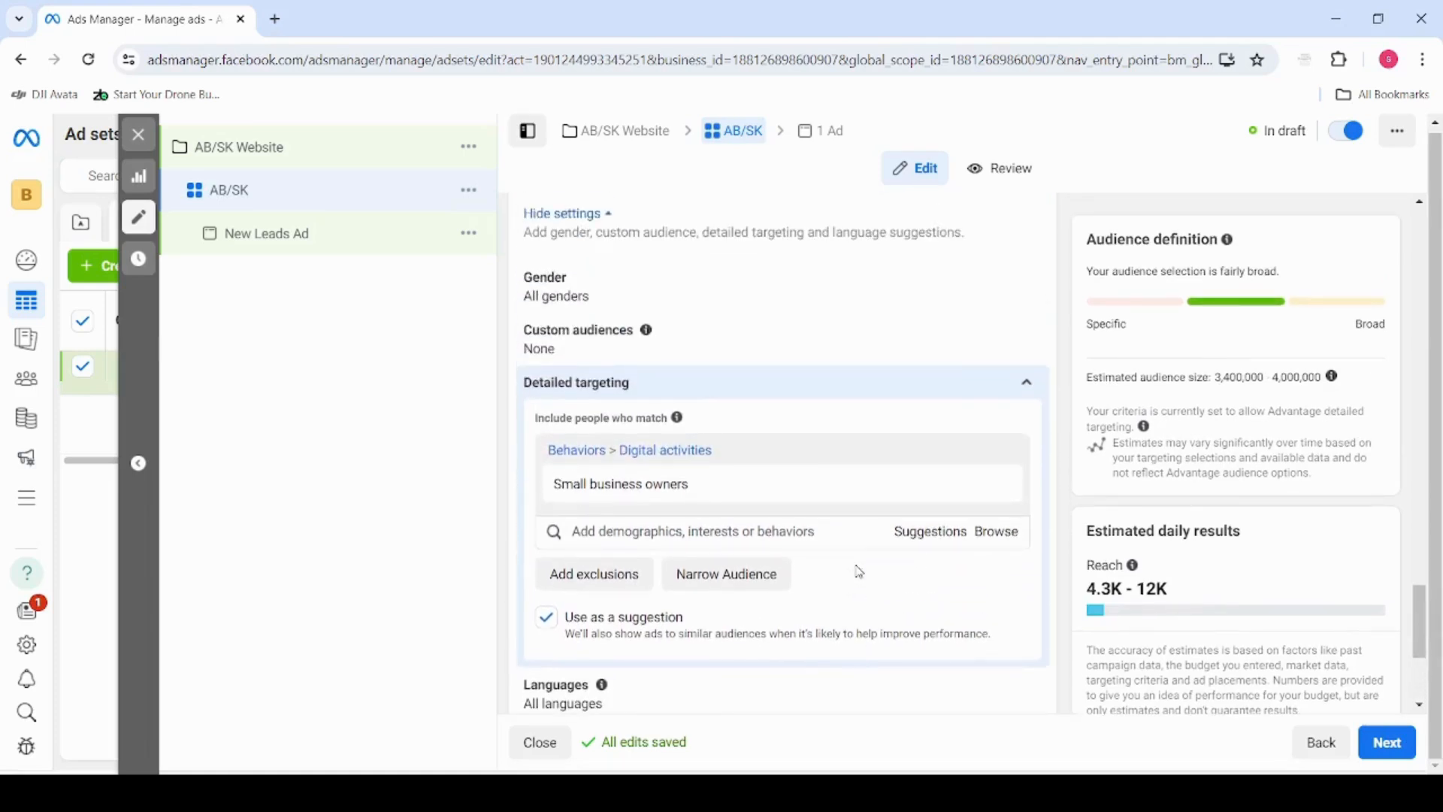
scroll(860, 572, "up", 1)
scroll(858, 573, "up", 1)
scroll(859, 574, "down", 1)
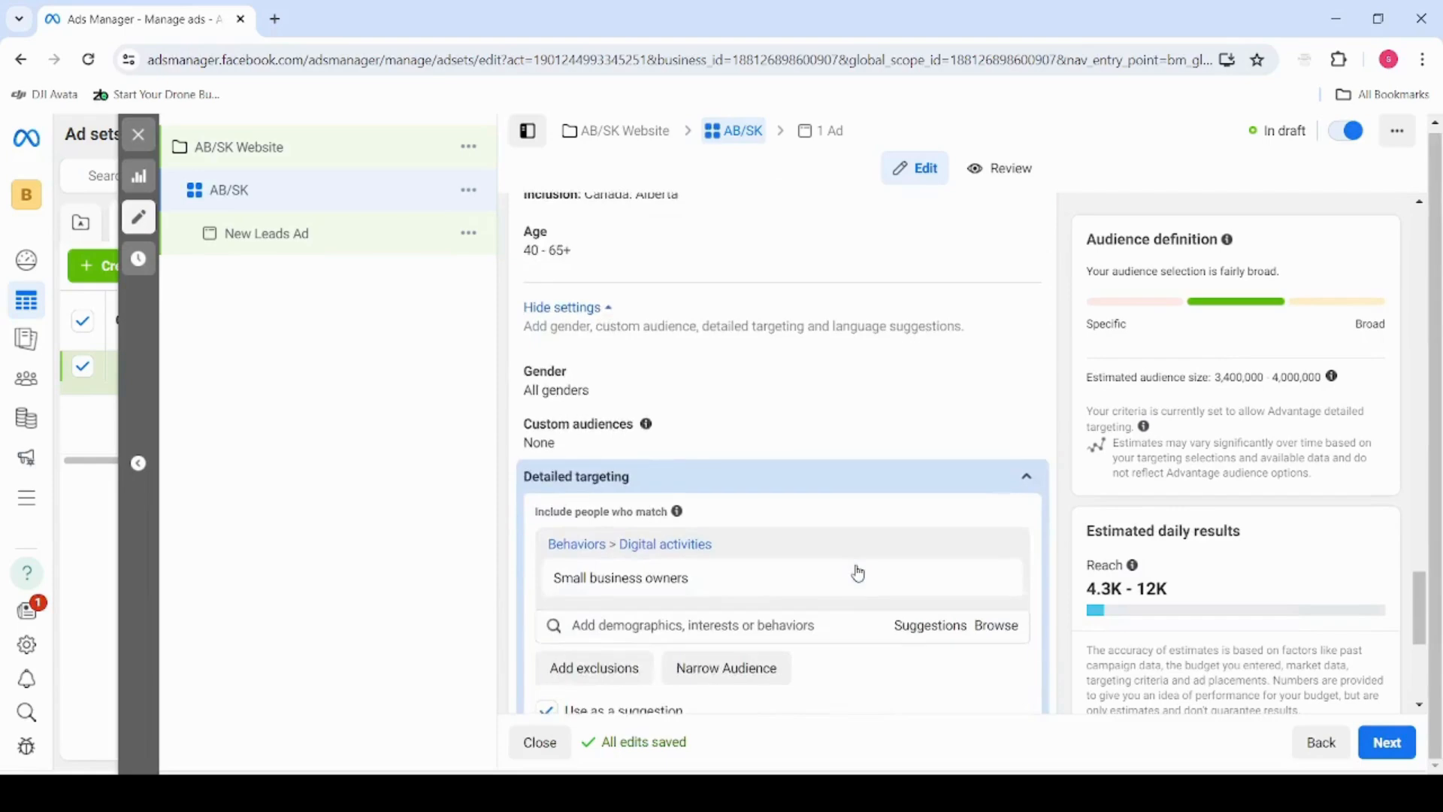
scroll(859, 573, "down", 4)
Proceed to the ad level and rename the ad as AB website ad
left_click(1385, 741)
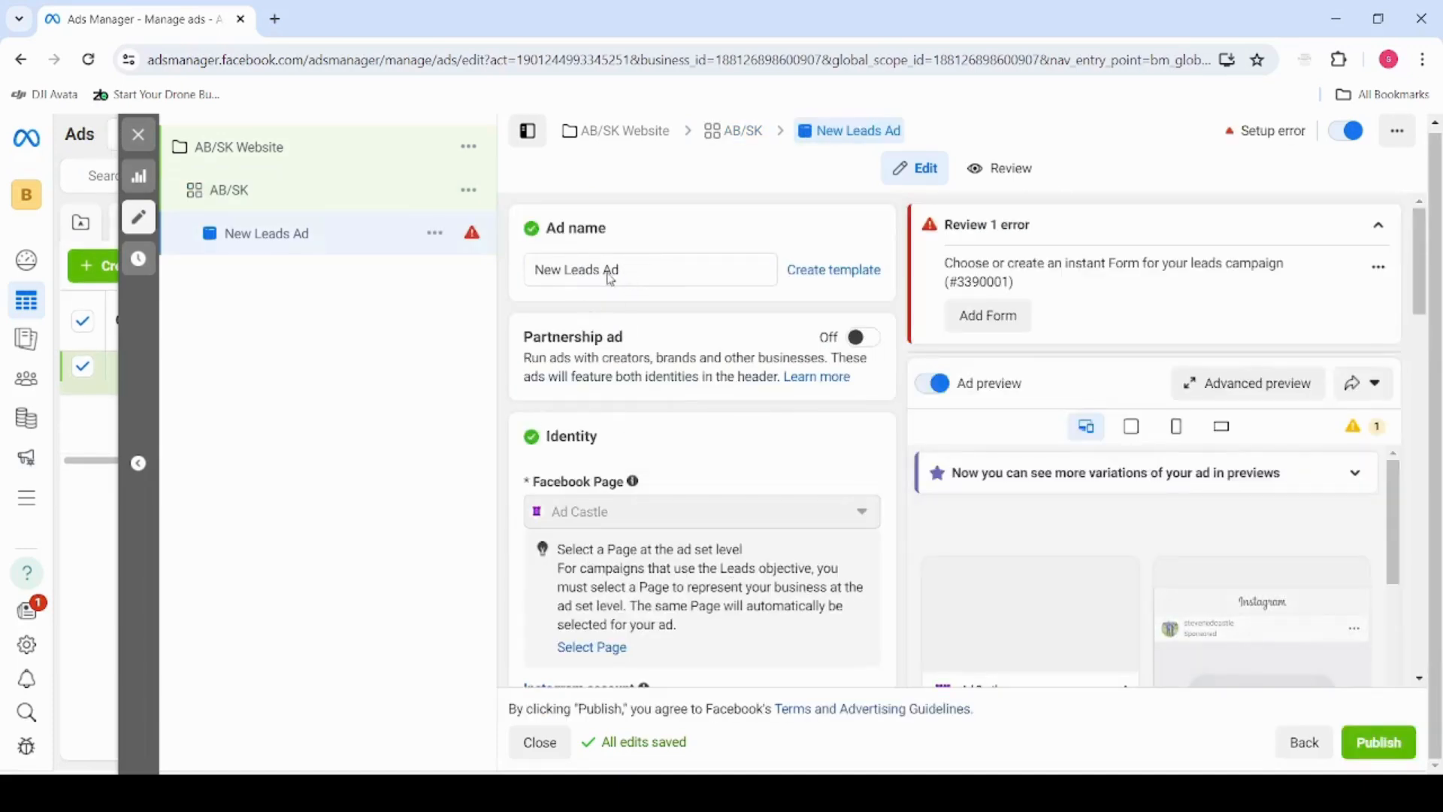
left_click_drag(611, 272, 515, 280)
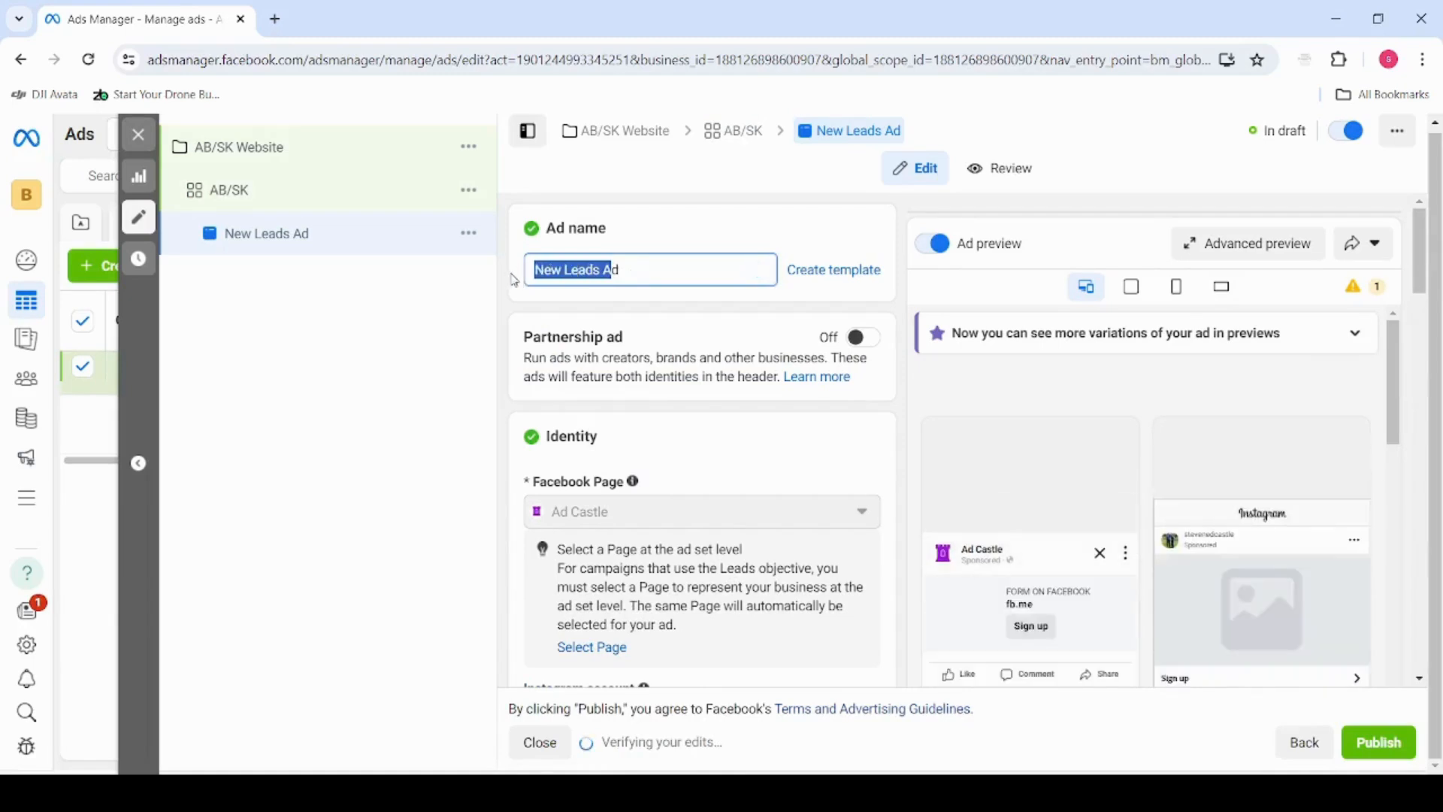
key("BackSpace")
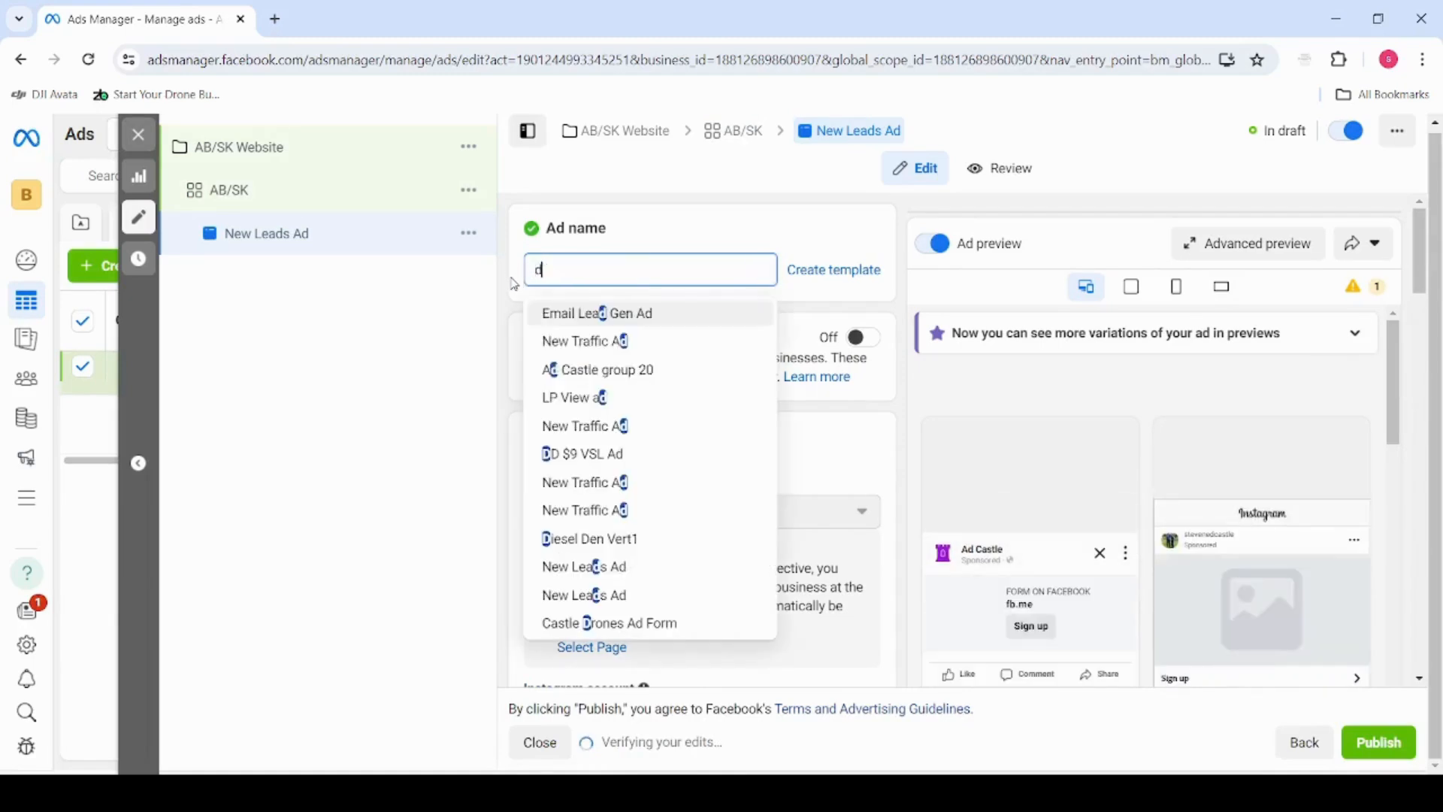
key("BackSpace")
type("AB web")
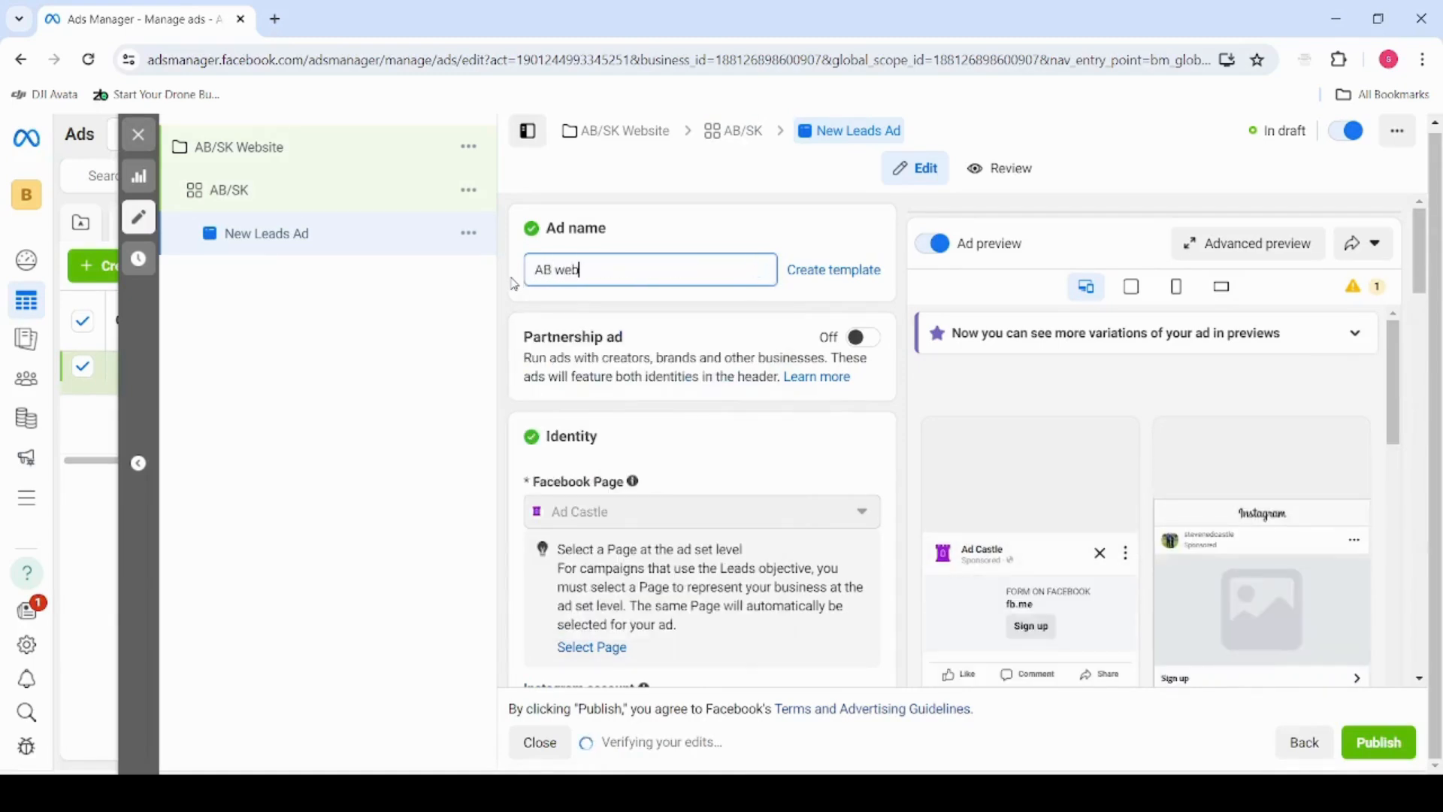
type("site ad")
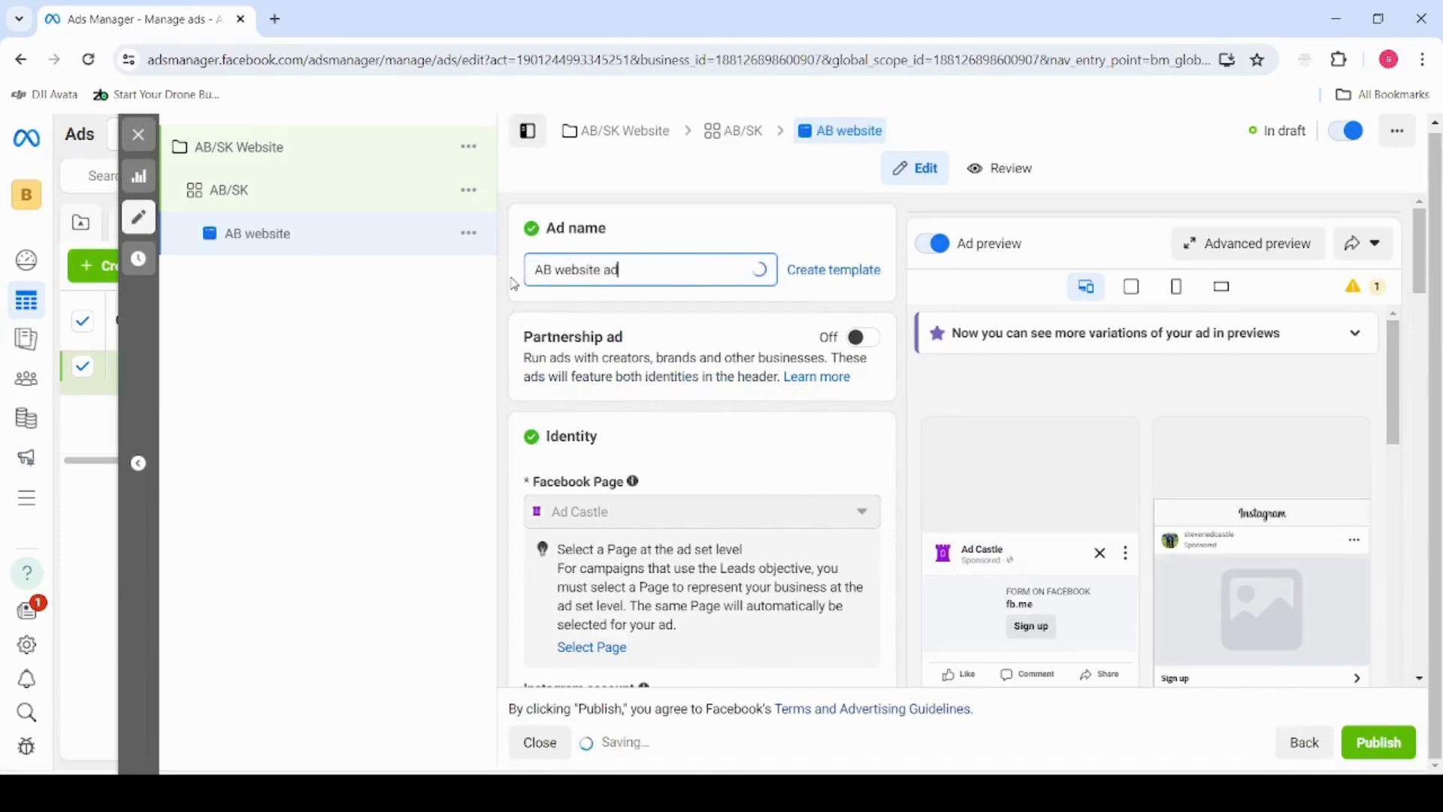
Look over the ad's setup and creative fields, and browse the account's videos without choosing one
scroll(559, 469, "down", 5)
scroll(559, 469, "down", 6)
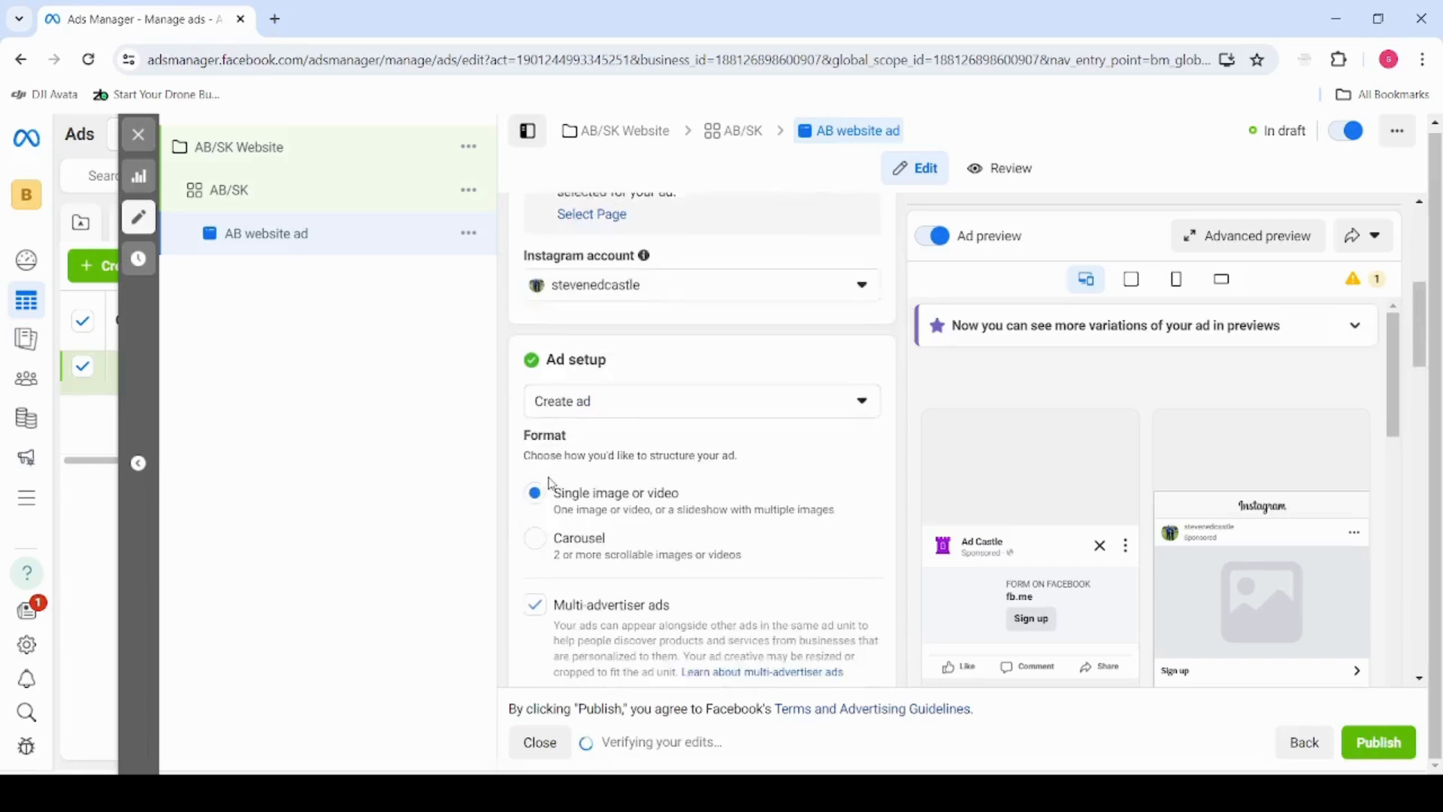
scroll(710, 464, "down", 3)
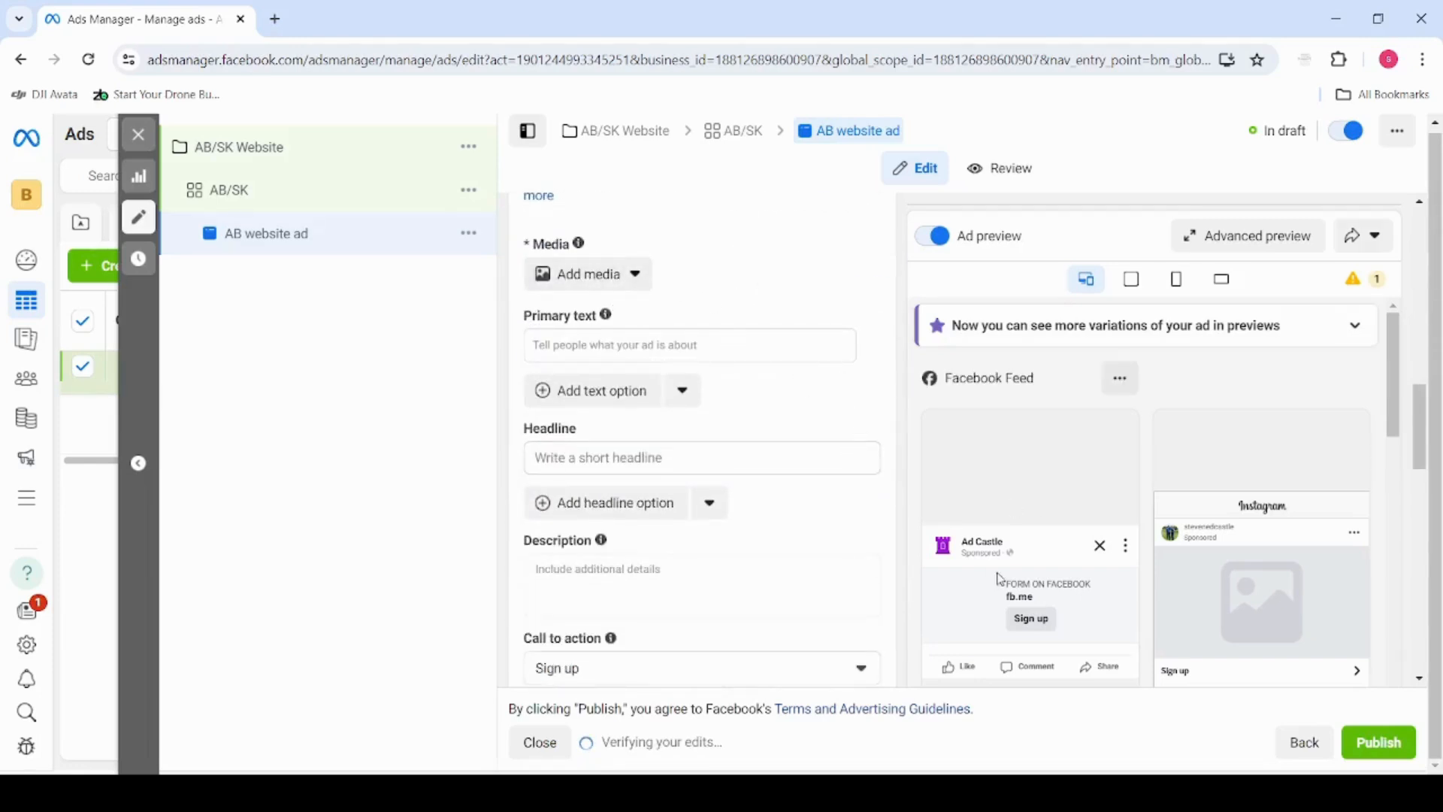
left_click(563, 339)
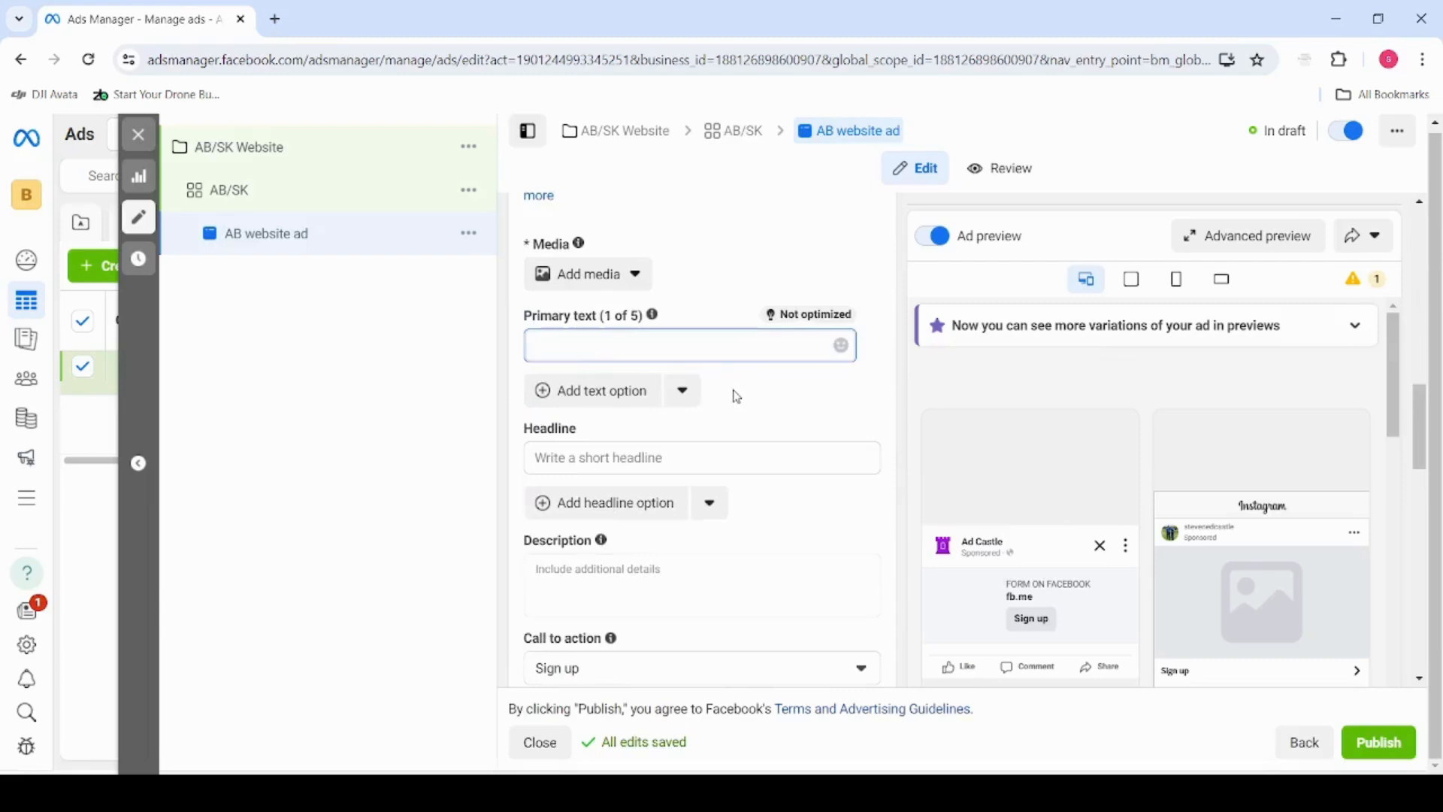
left_click(642, 278)
left_click(626, 352)
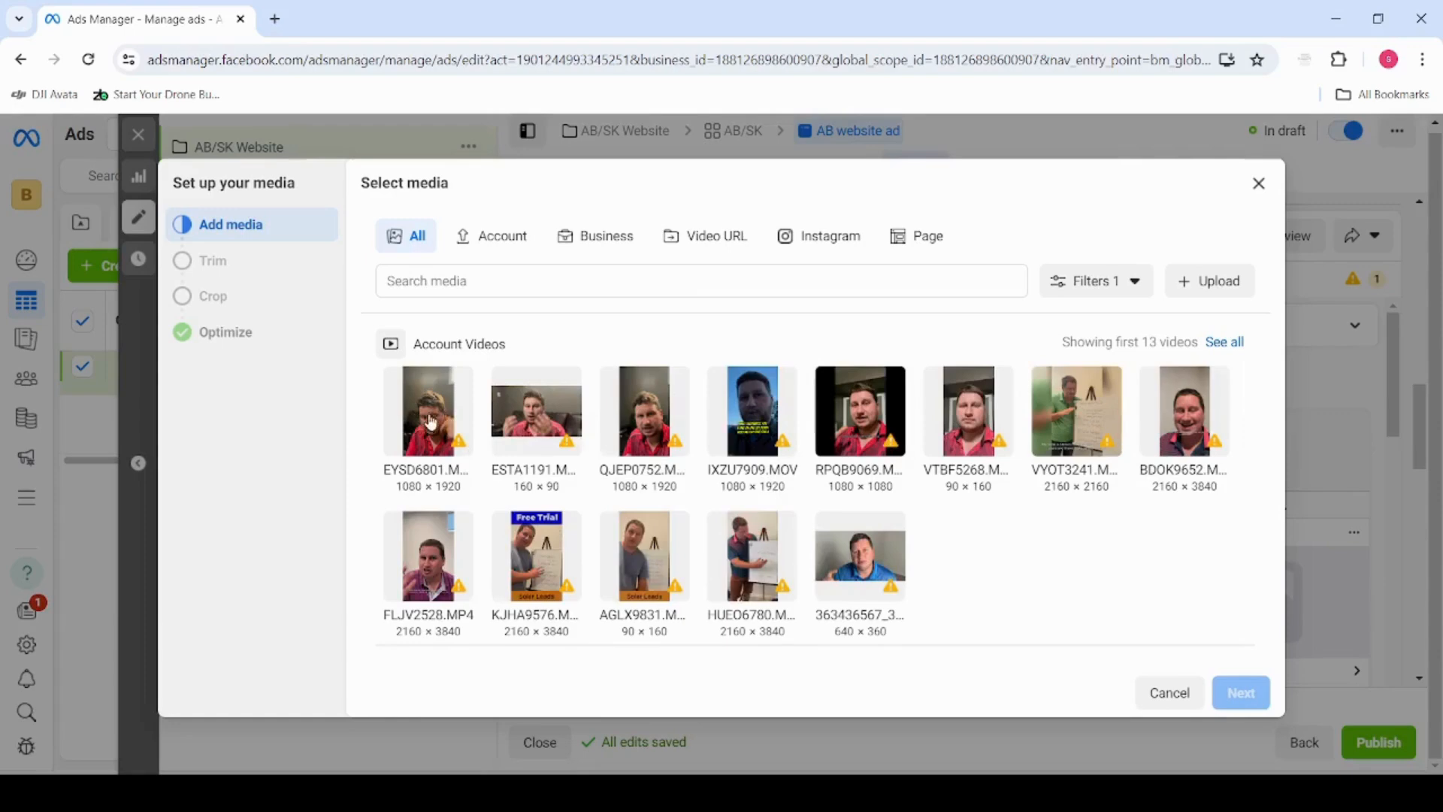
left_click(1259, 184)
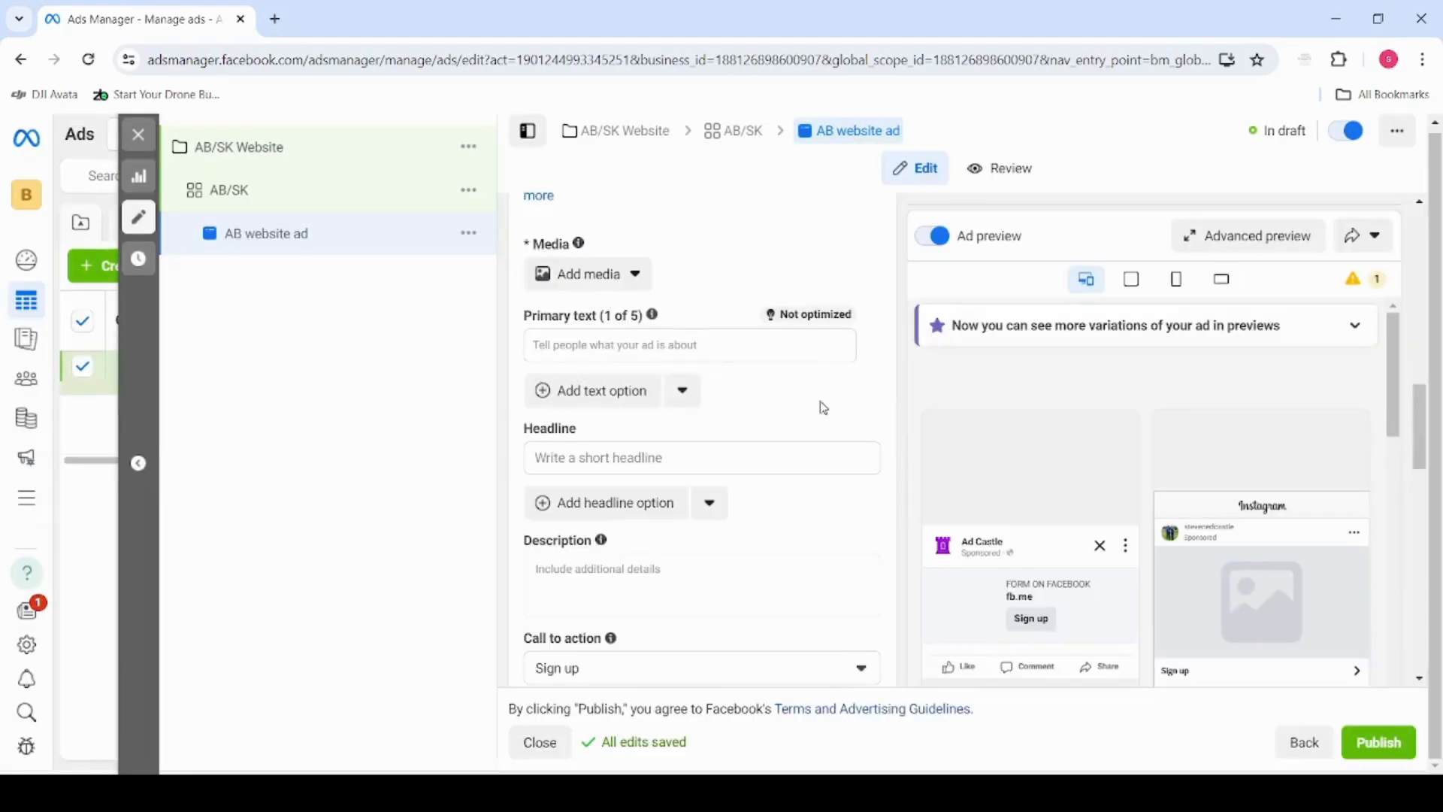
left_click(612, 347)
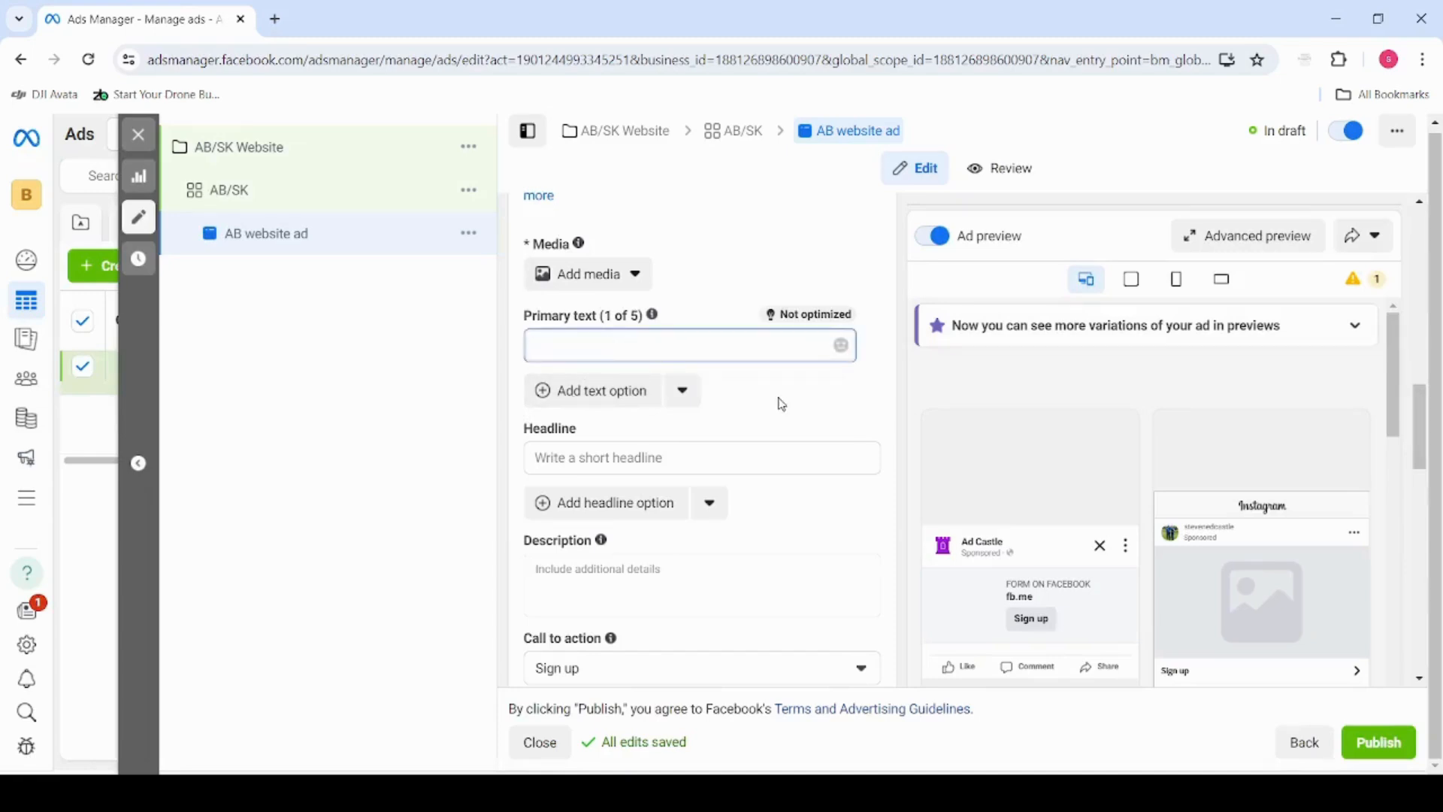
Set the ad's headline to AB Business Websites
left_click(730, 455)
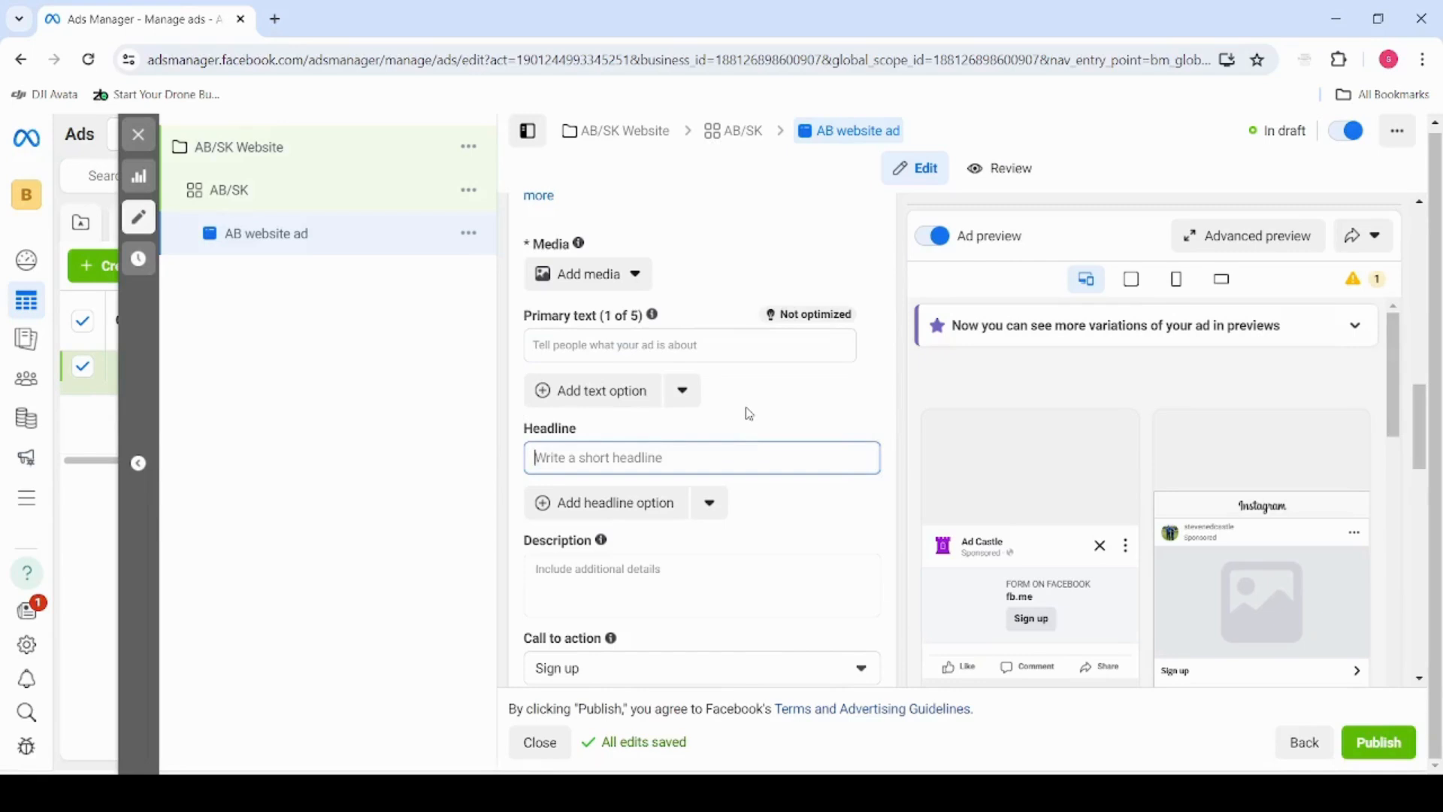
type("AB Business ")
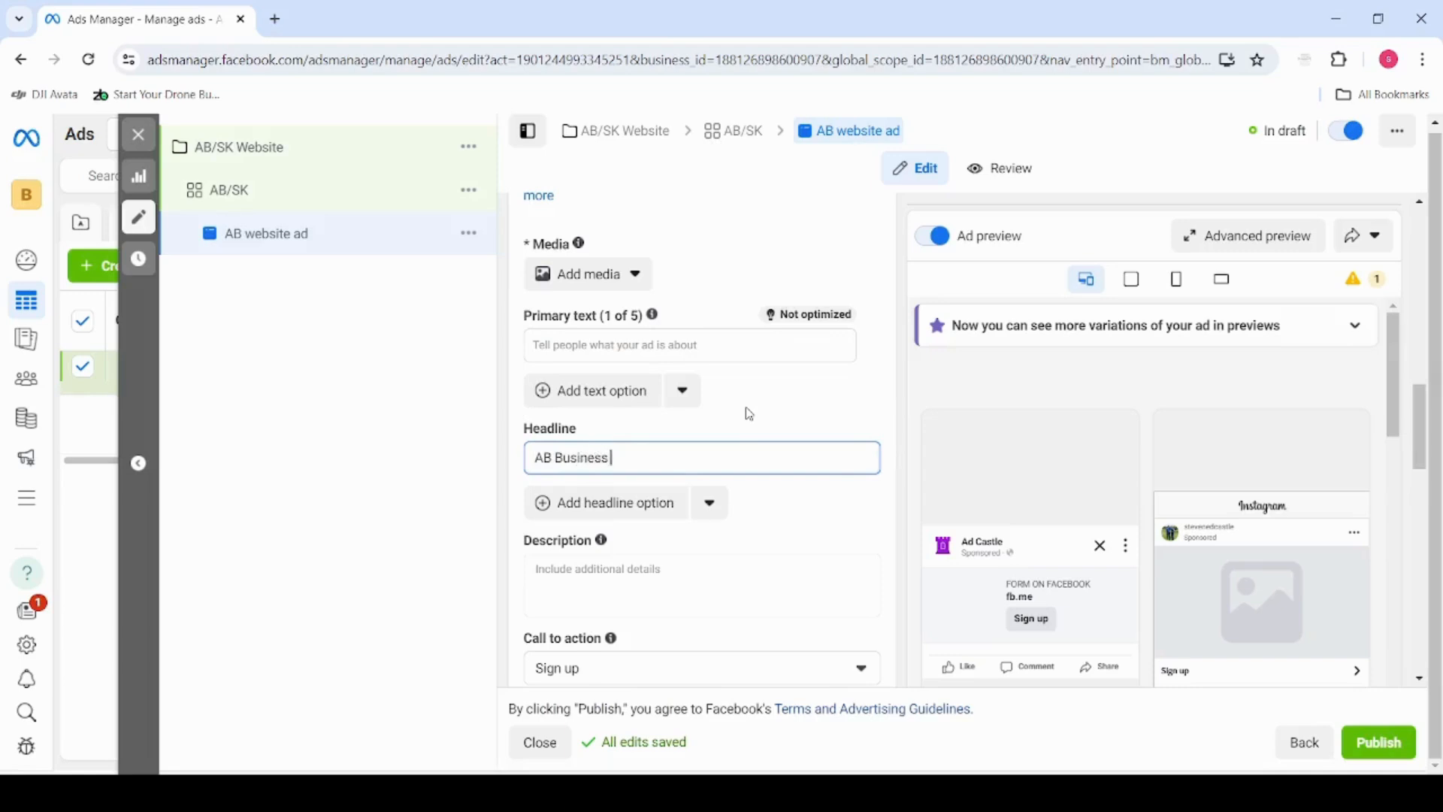
type("WEb")
scroll(763, 490, "down", 1)
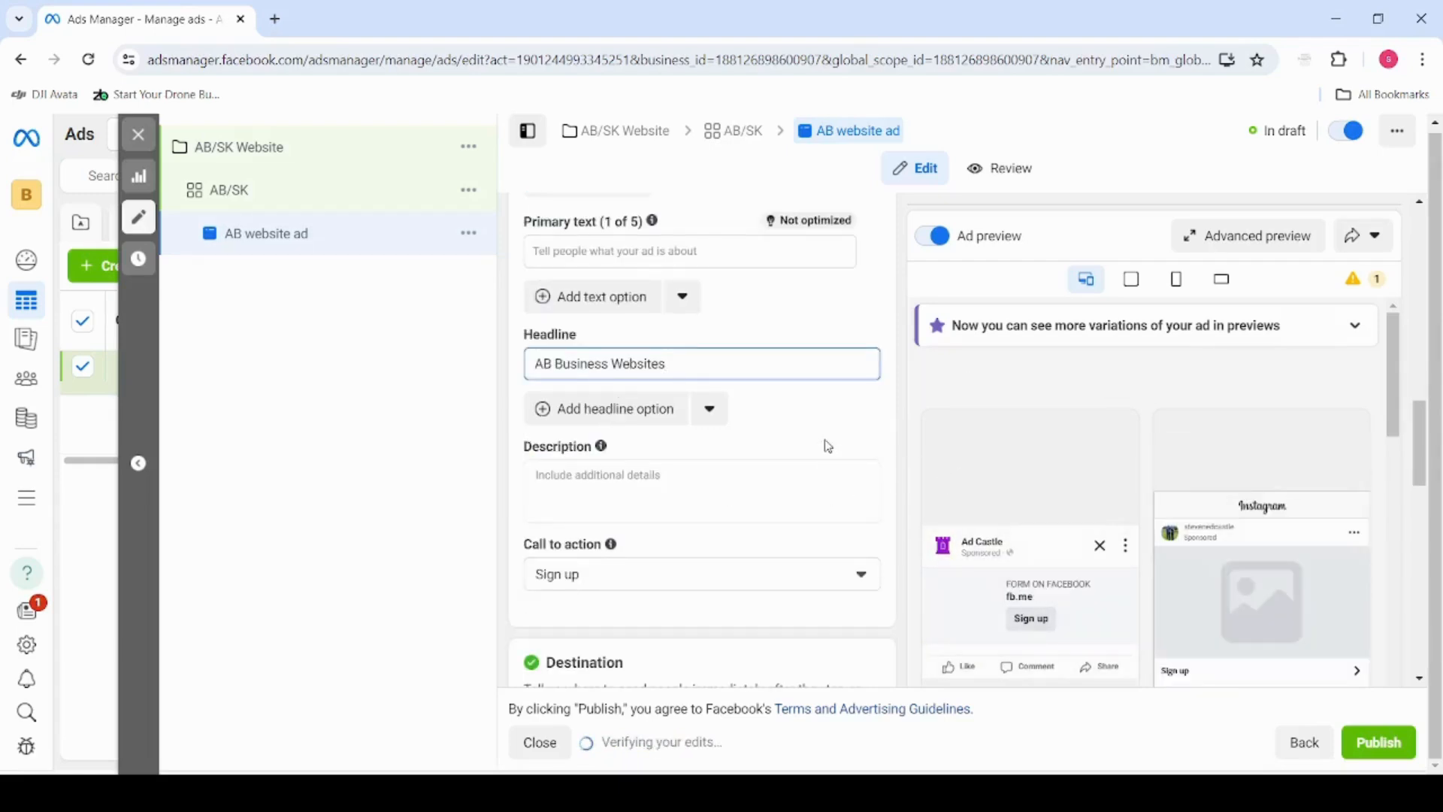
Add a second headline option reading We Build Websites
scroll(830, 414, "up", 1)
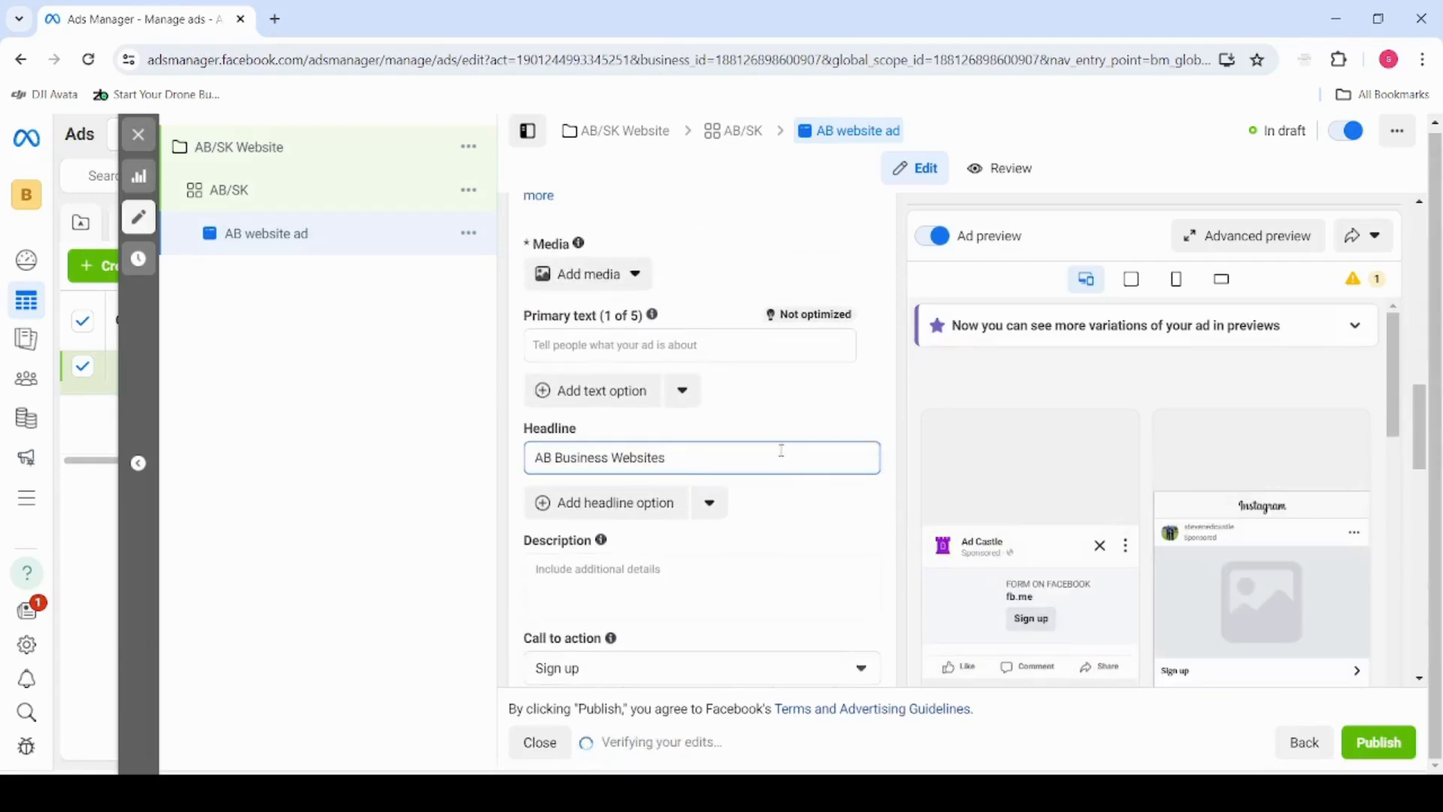
left_click(606, 514)
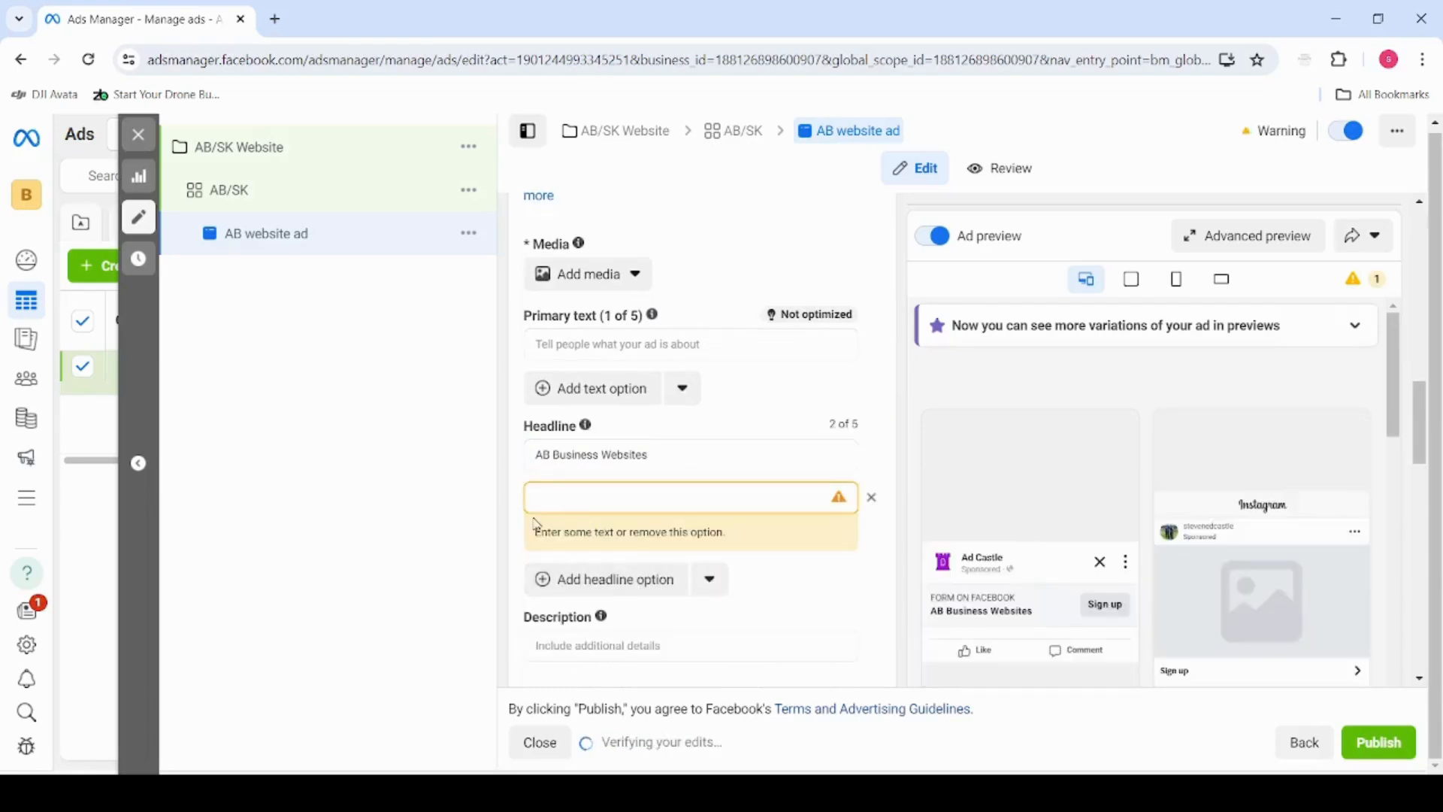
type("We Build Websites")
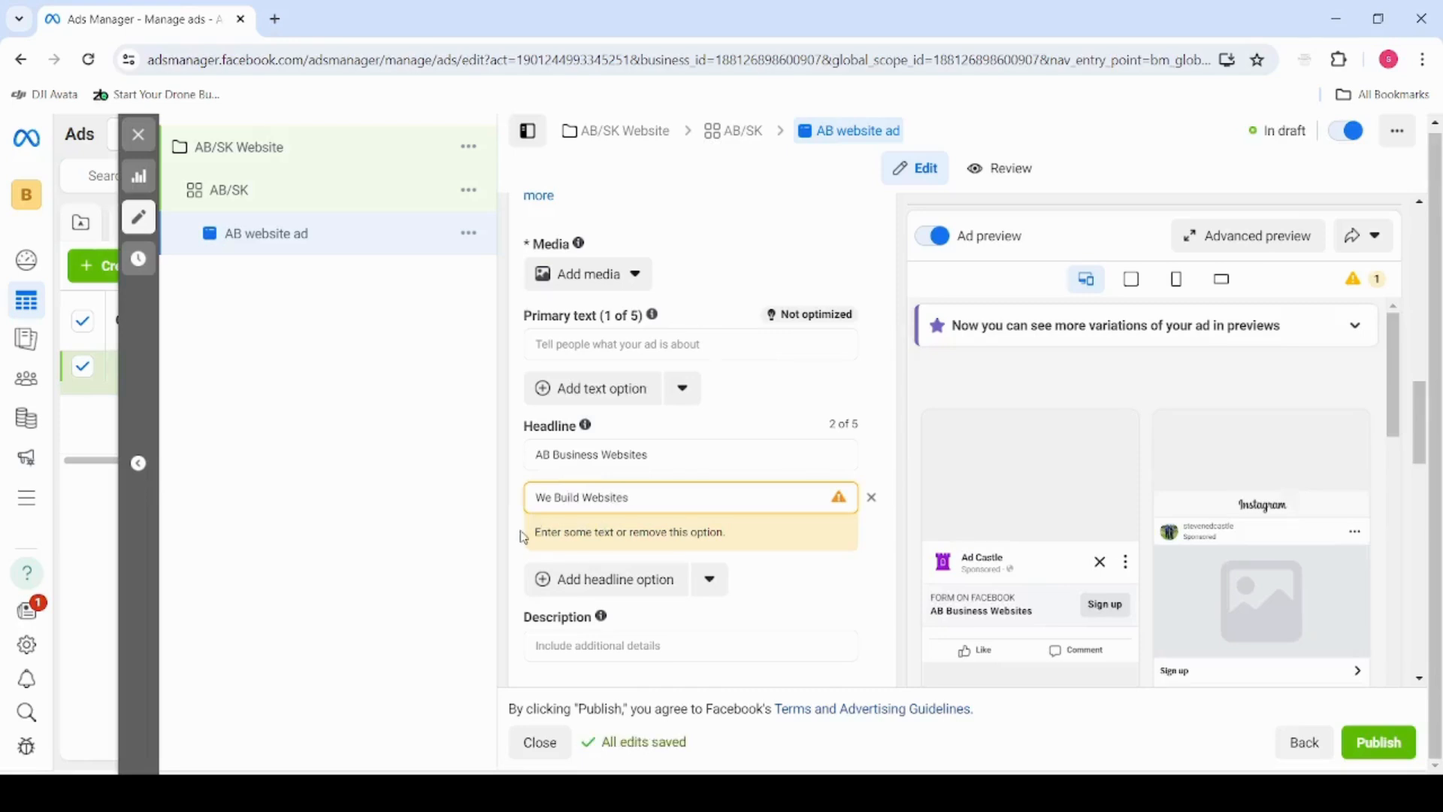
scroll(661, 484, "down", 1)
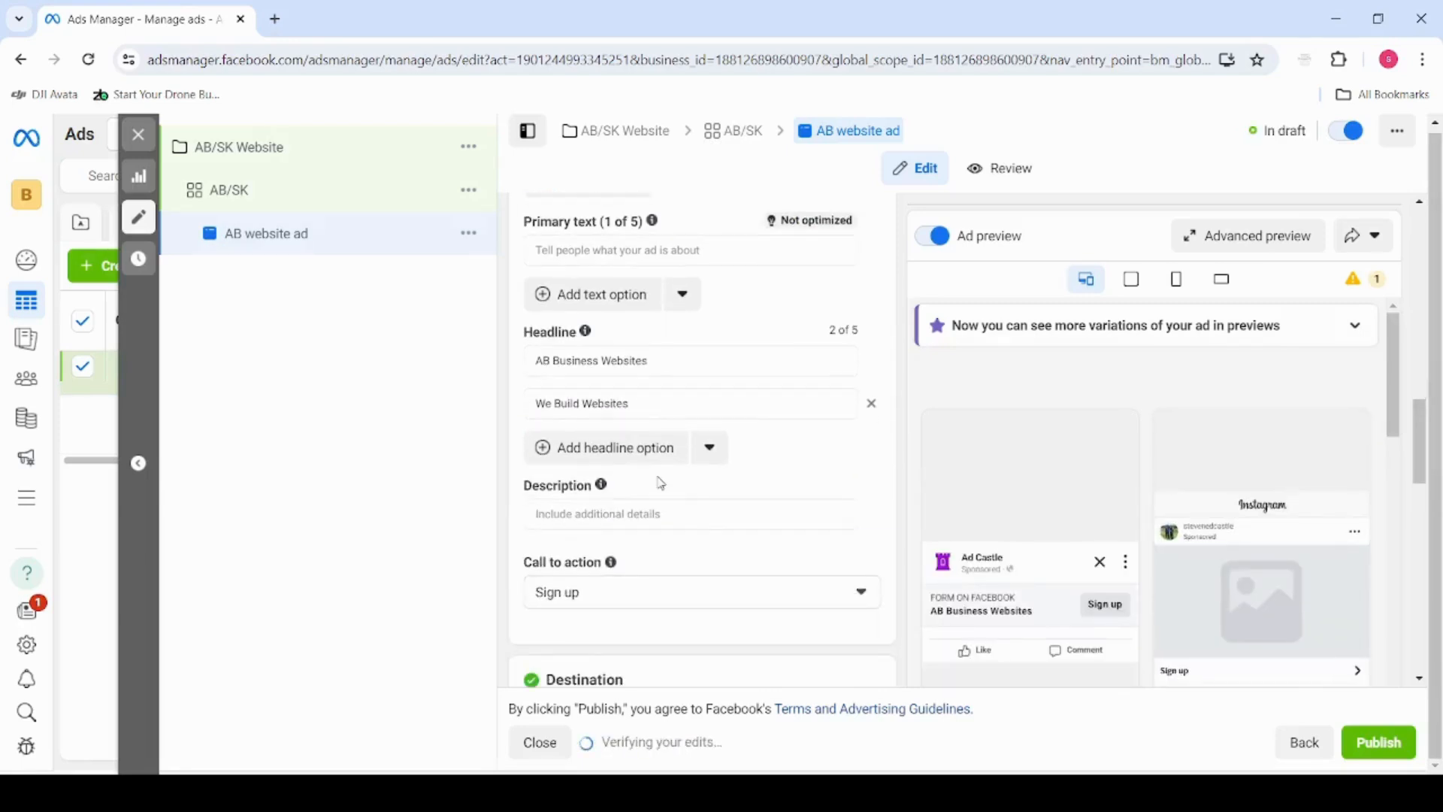
Set the ad's call to action to Learn more
scroll(714, 500, "up", 1)
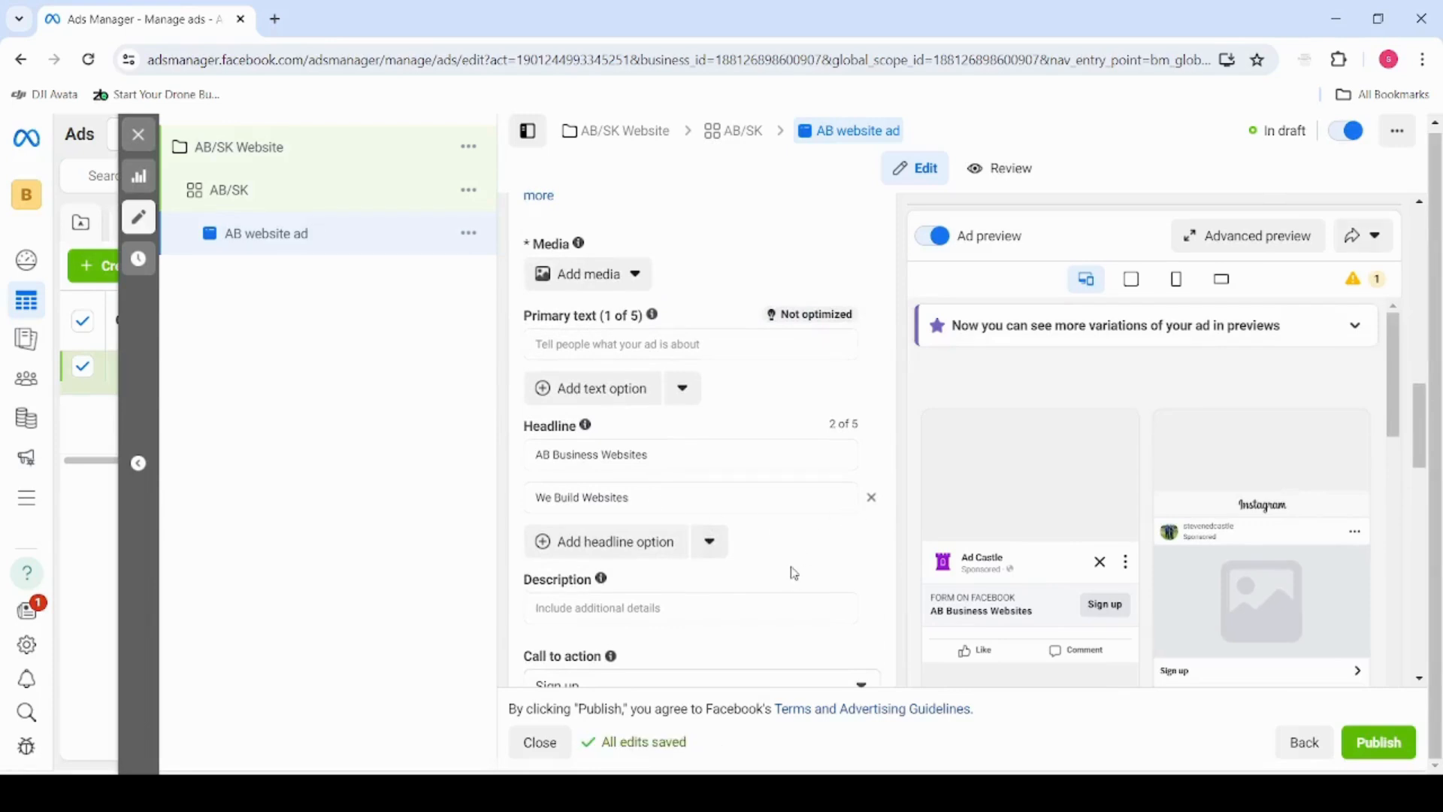
scroll(797, 571, "down", 1)
scroll(836, 526, "up", 1)
scroll(844, 531, "down", 4)
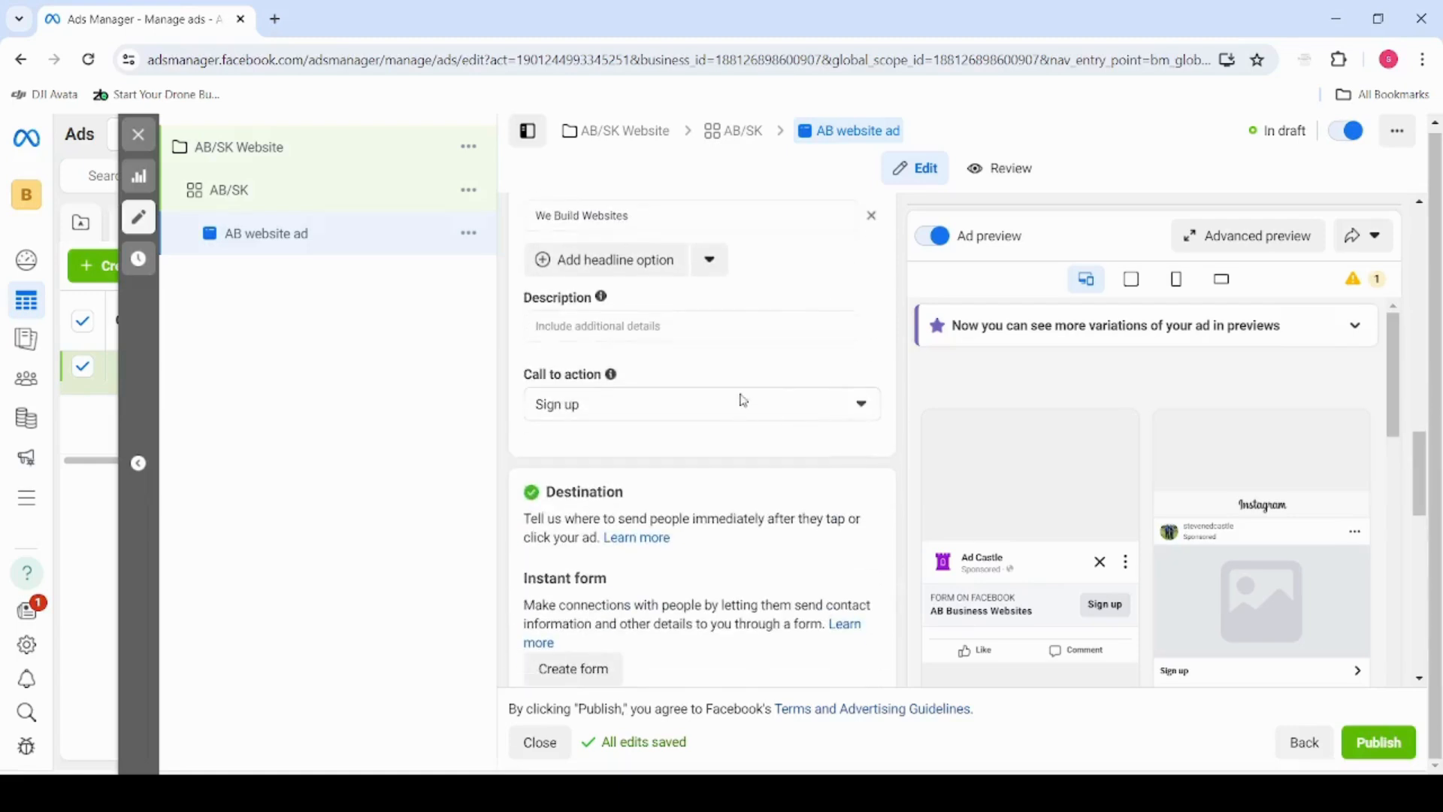
left_click(729, 396)
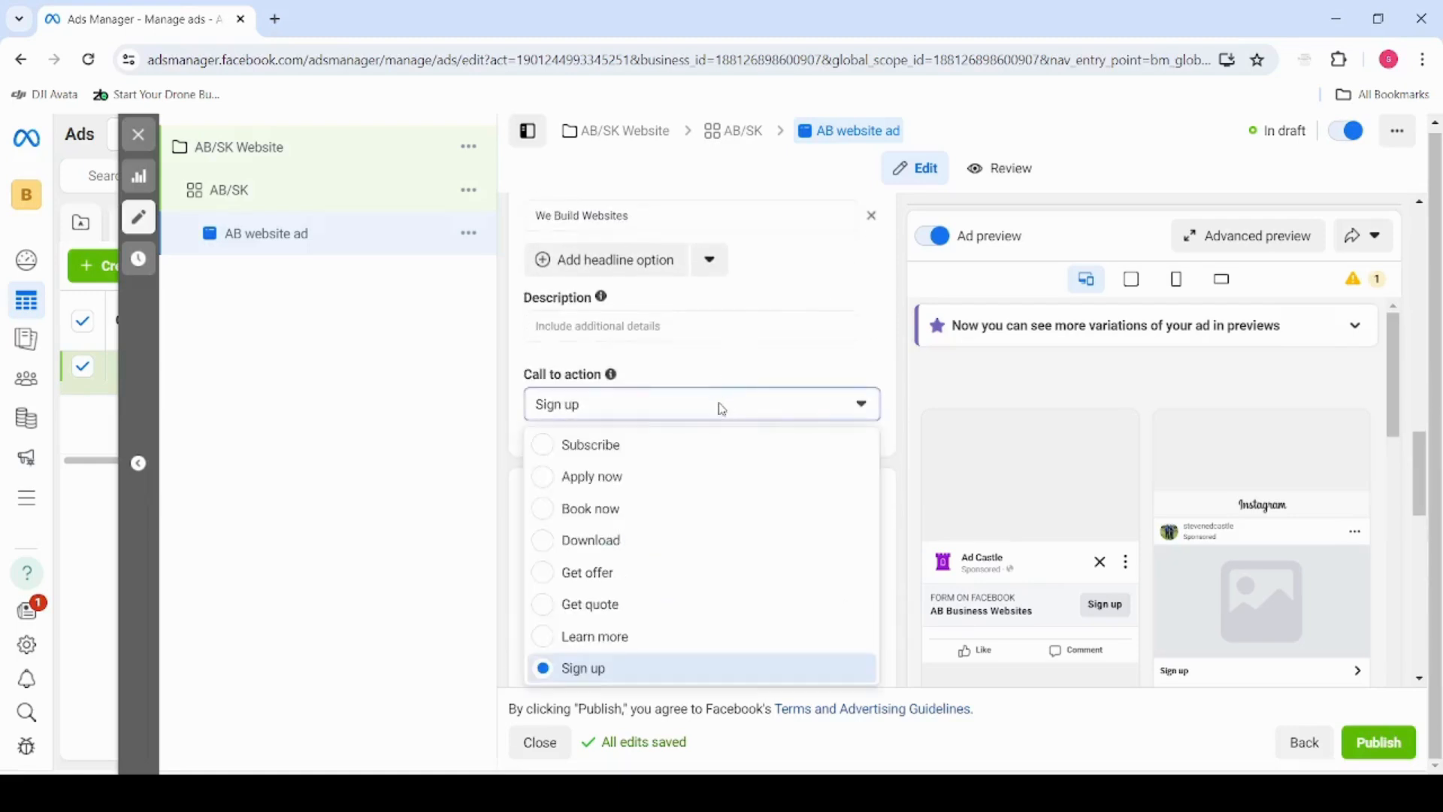
left_click(683, 633)
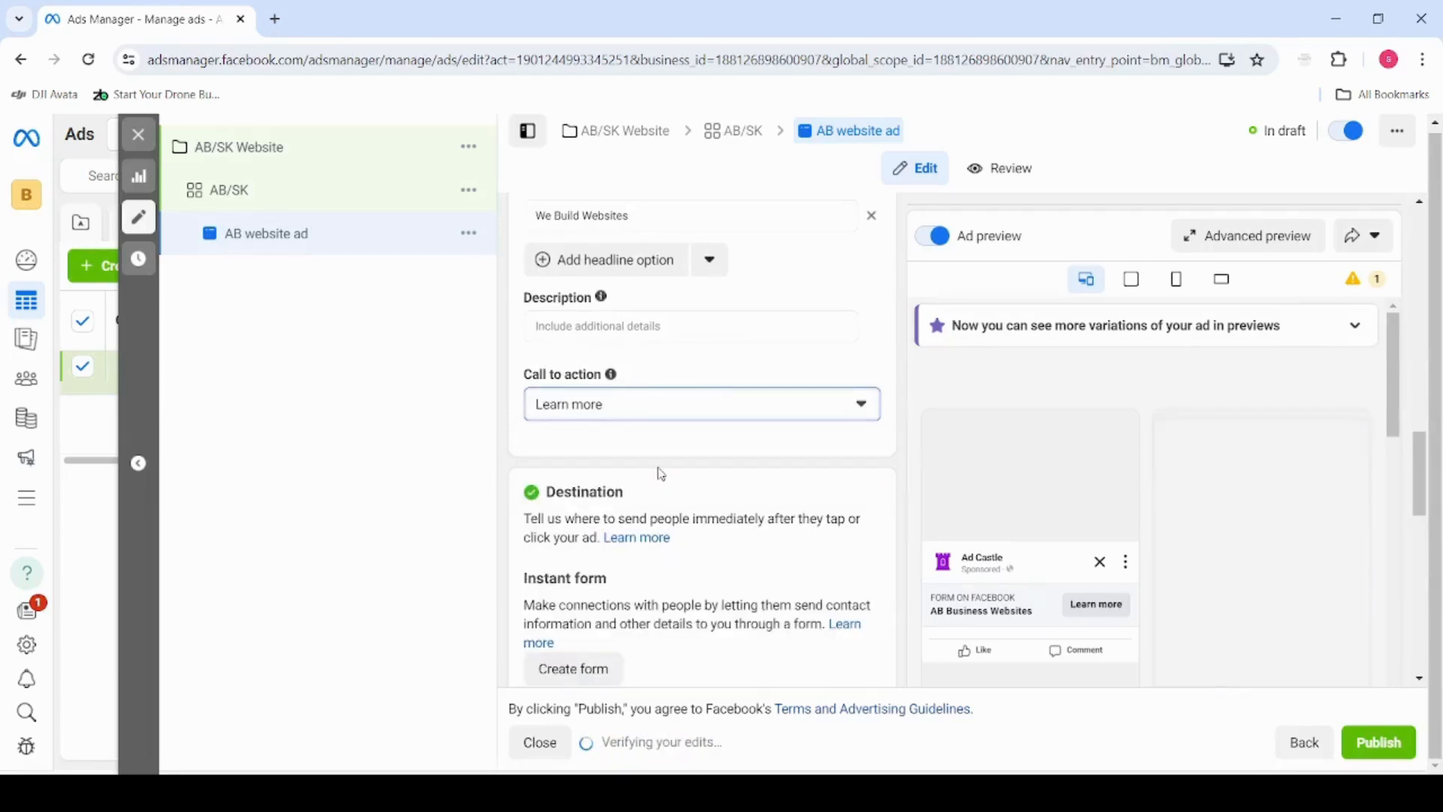
Start a new instant form named Website Form with the Higher intent type, and open its Intro settings
scroll(662, 474, "down", 3)
scroll(666, 467, "down", 1)
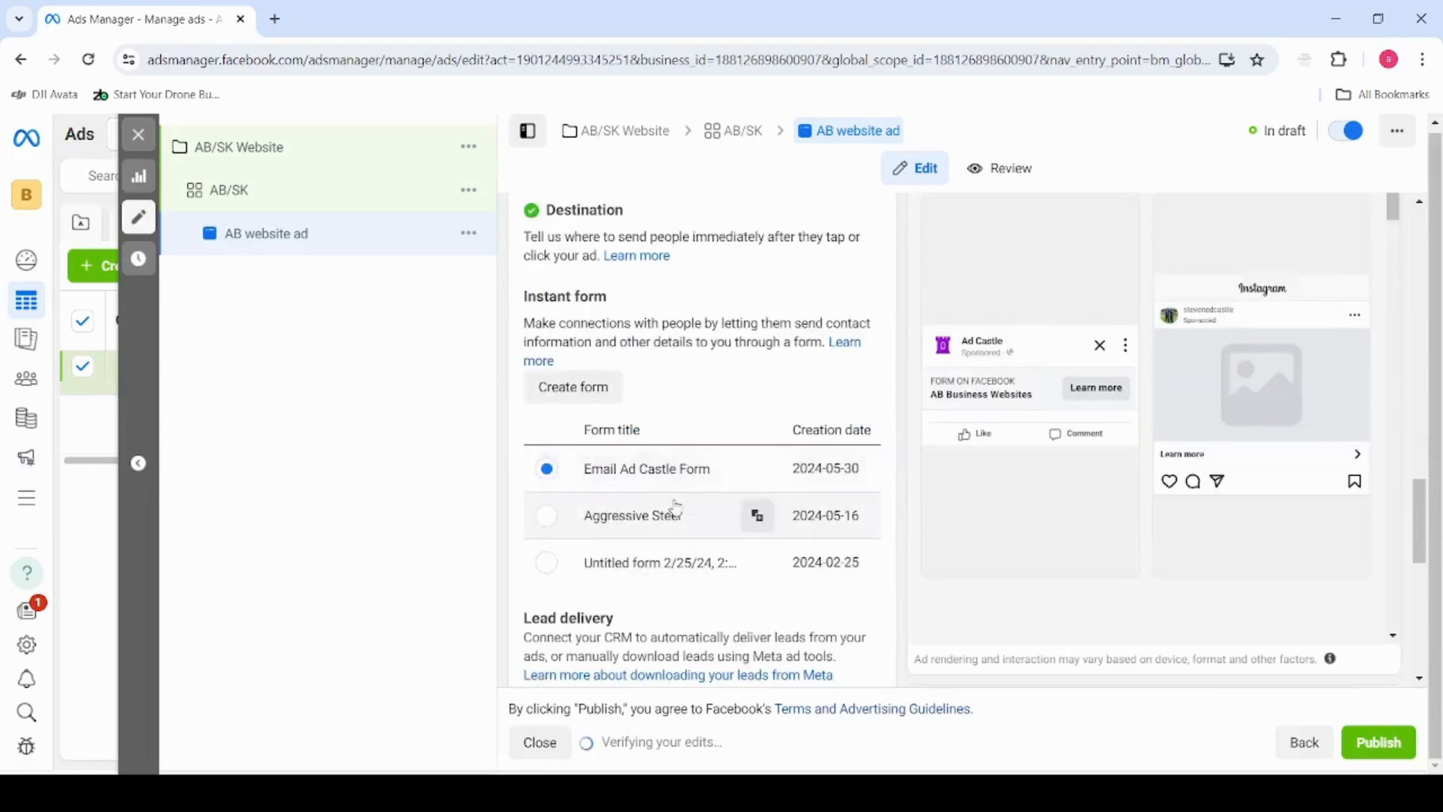
left_click(594, 390)
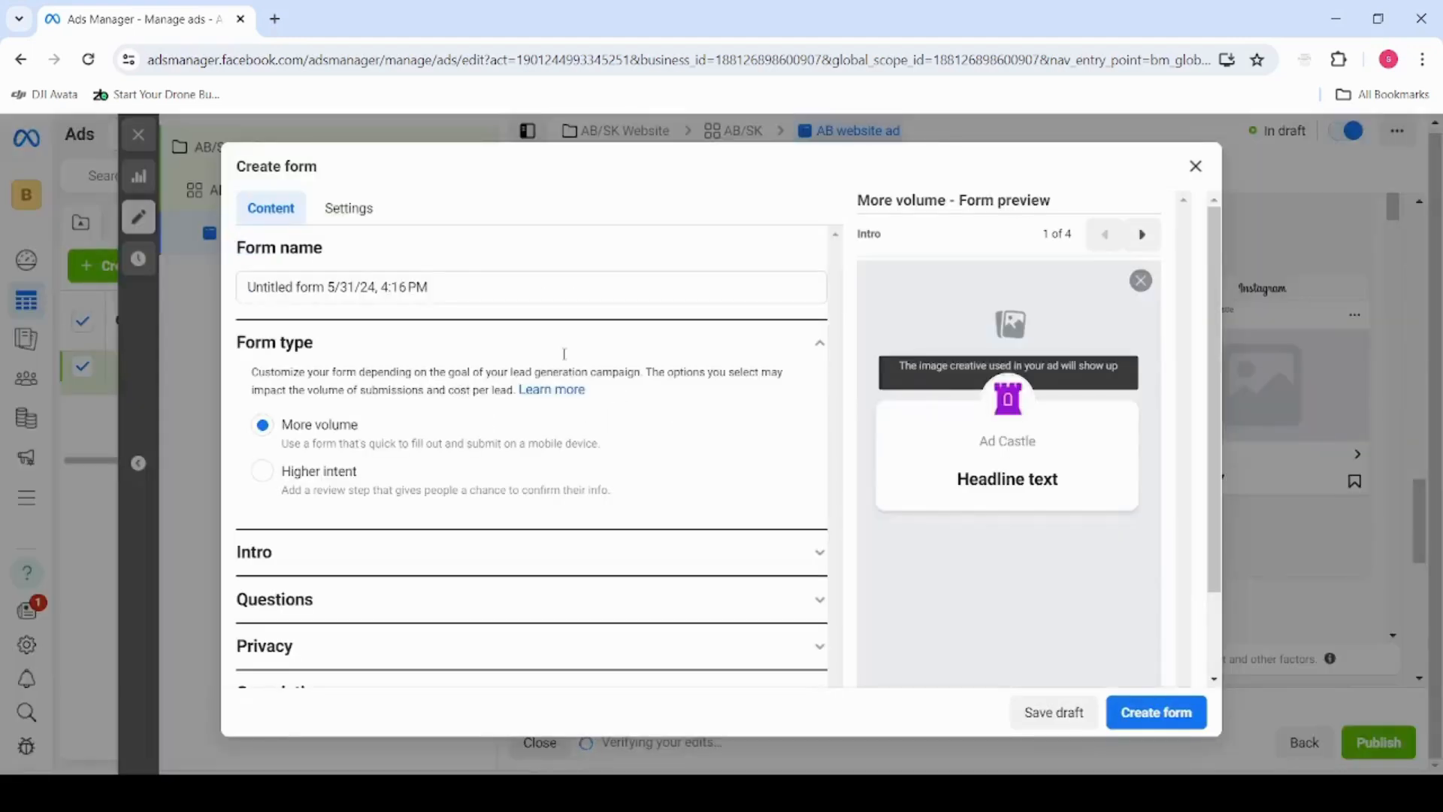
left_click_drag(444, 290, 246, 310)
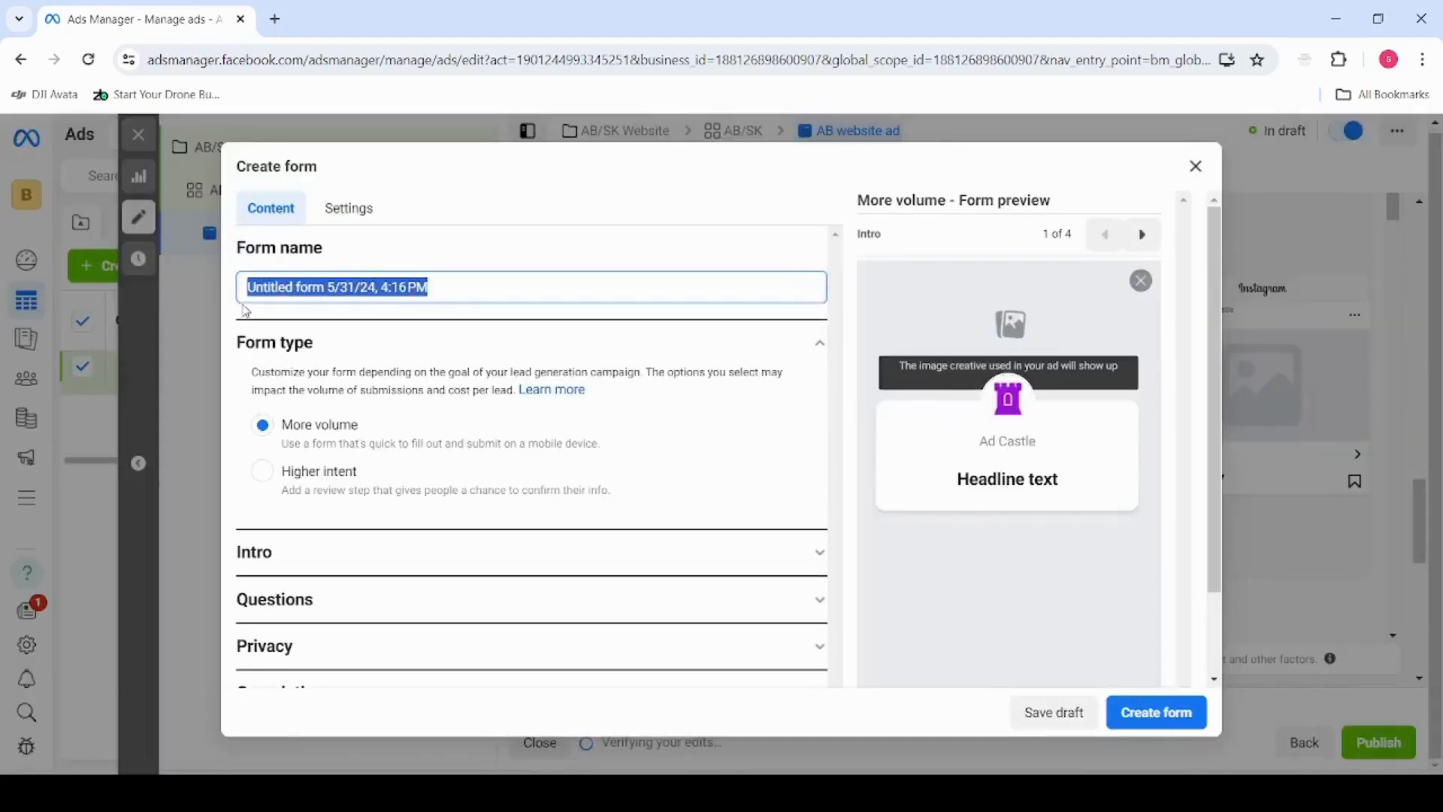
type("Website Form")
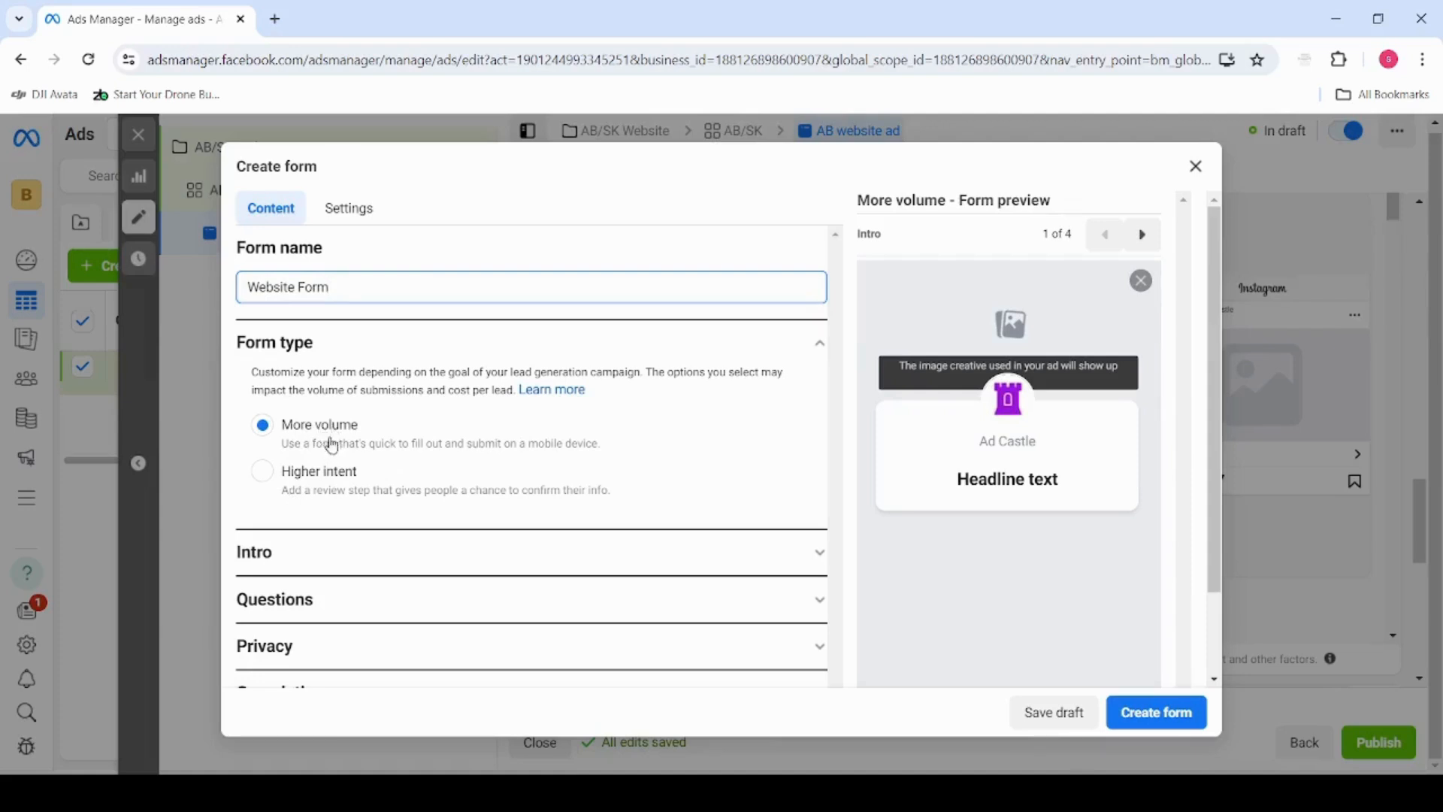
left_click(263, 472)
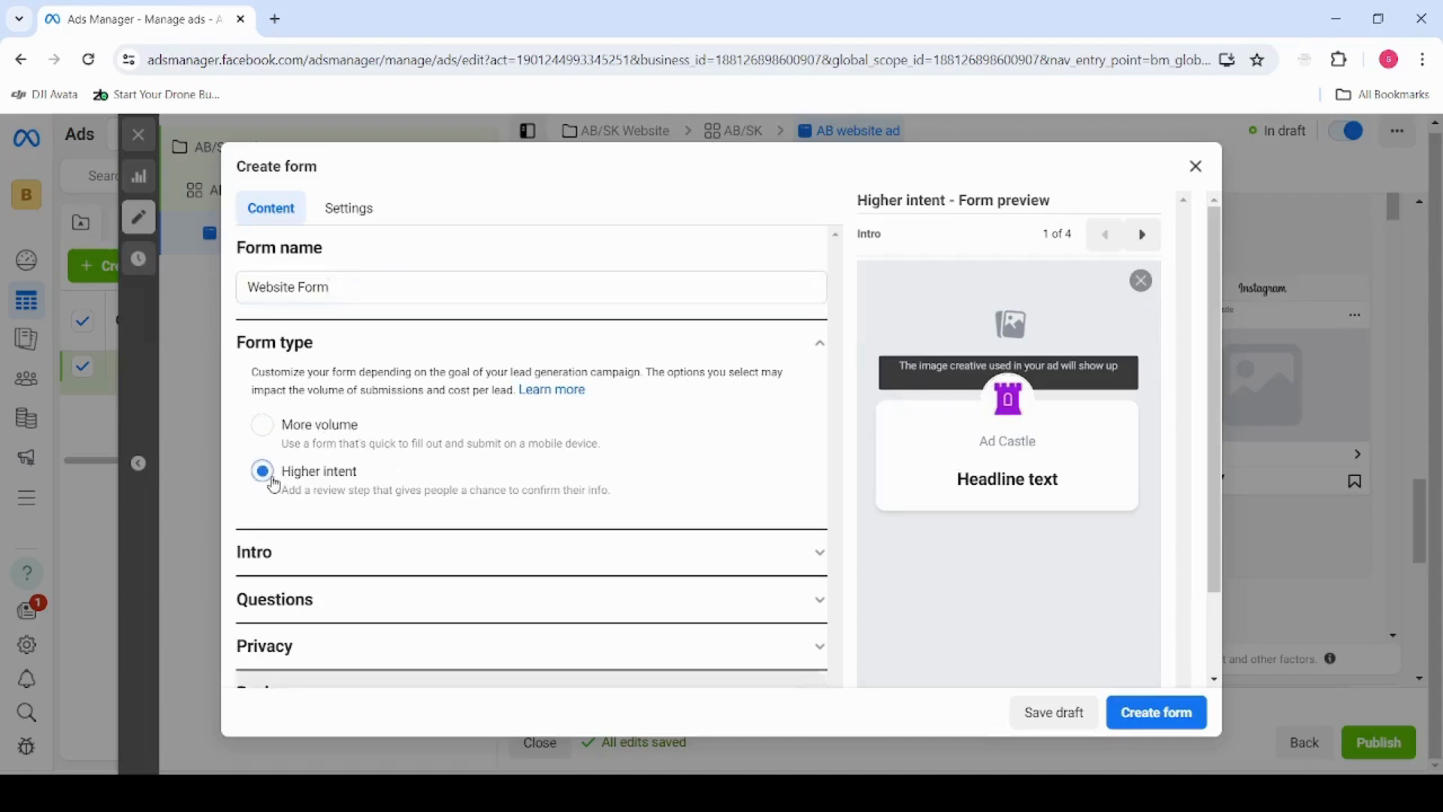
left_click(342, 551)
scroll(341, 483, "down", 2)
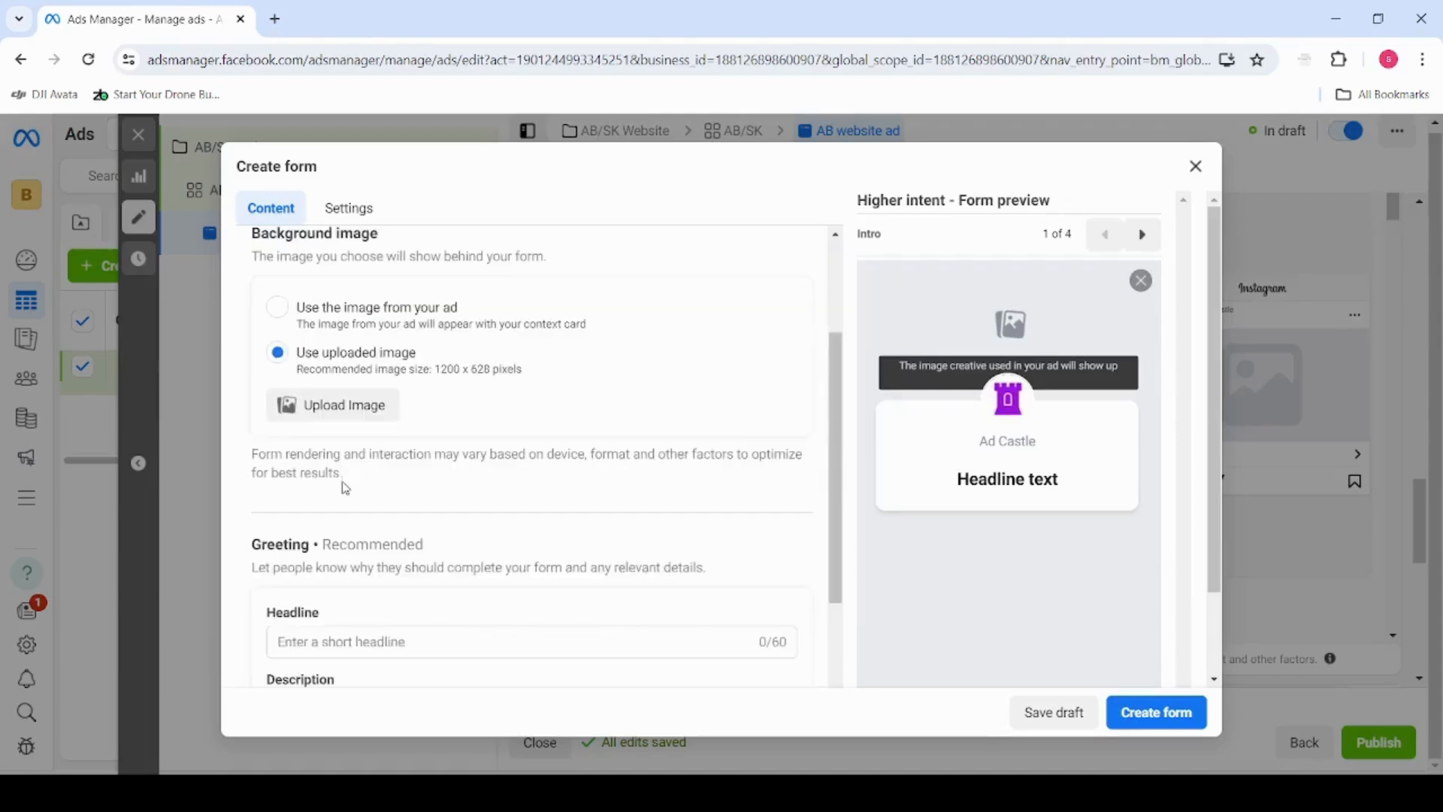
Try using the image from the ad as the form intro's background image
scroll(337, 470, "up", 1)
left_click(277, 400)
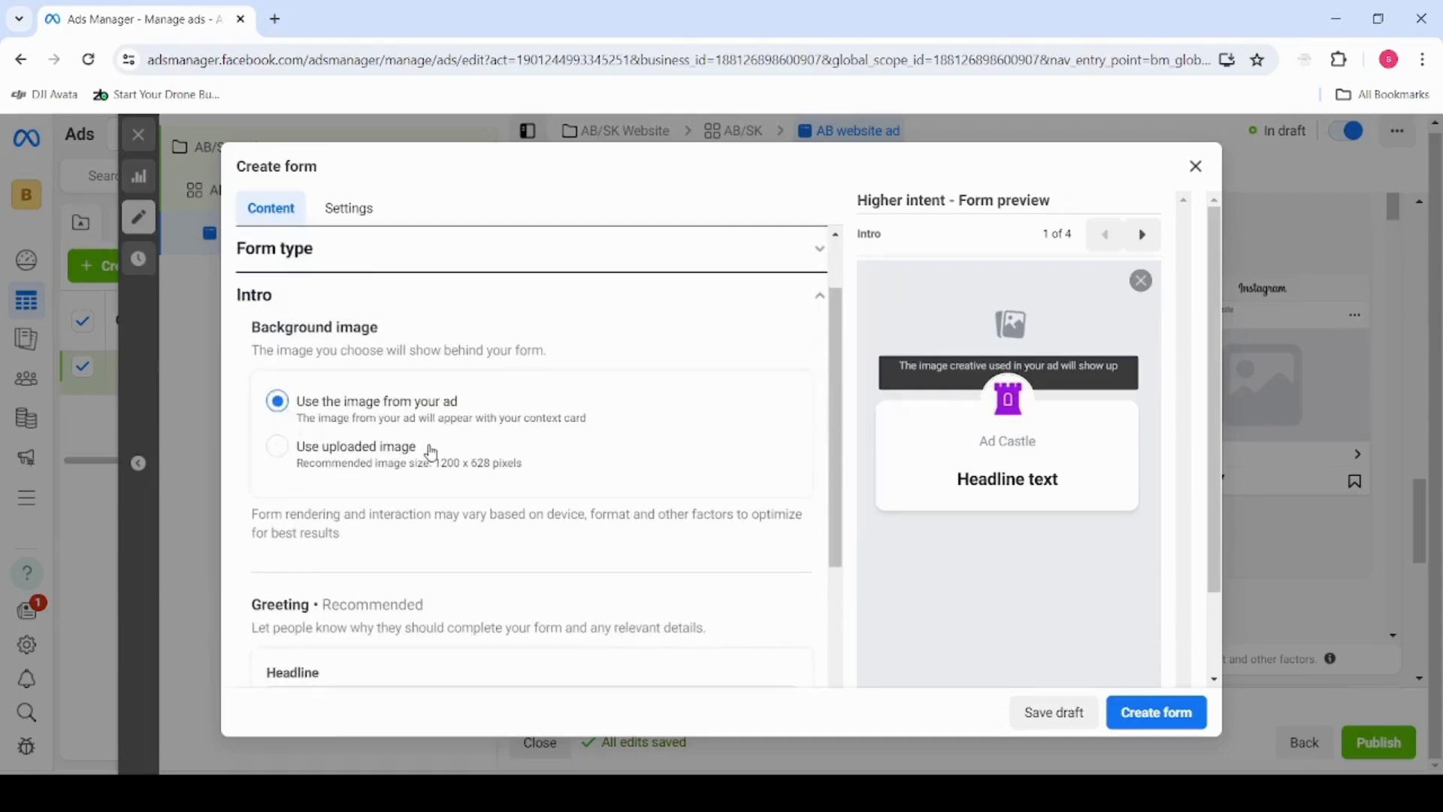
scroll(326, 412, "down", 1)
scroll(317, 399, "up", 1)
left_click(277, 446)
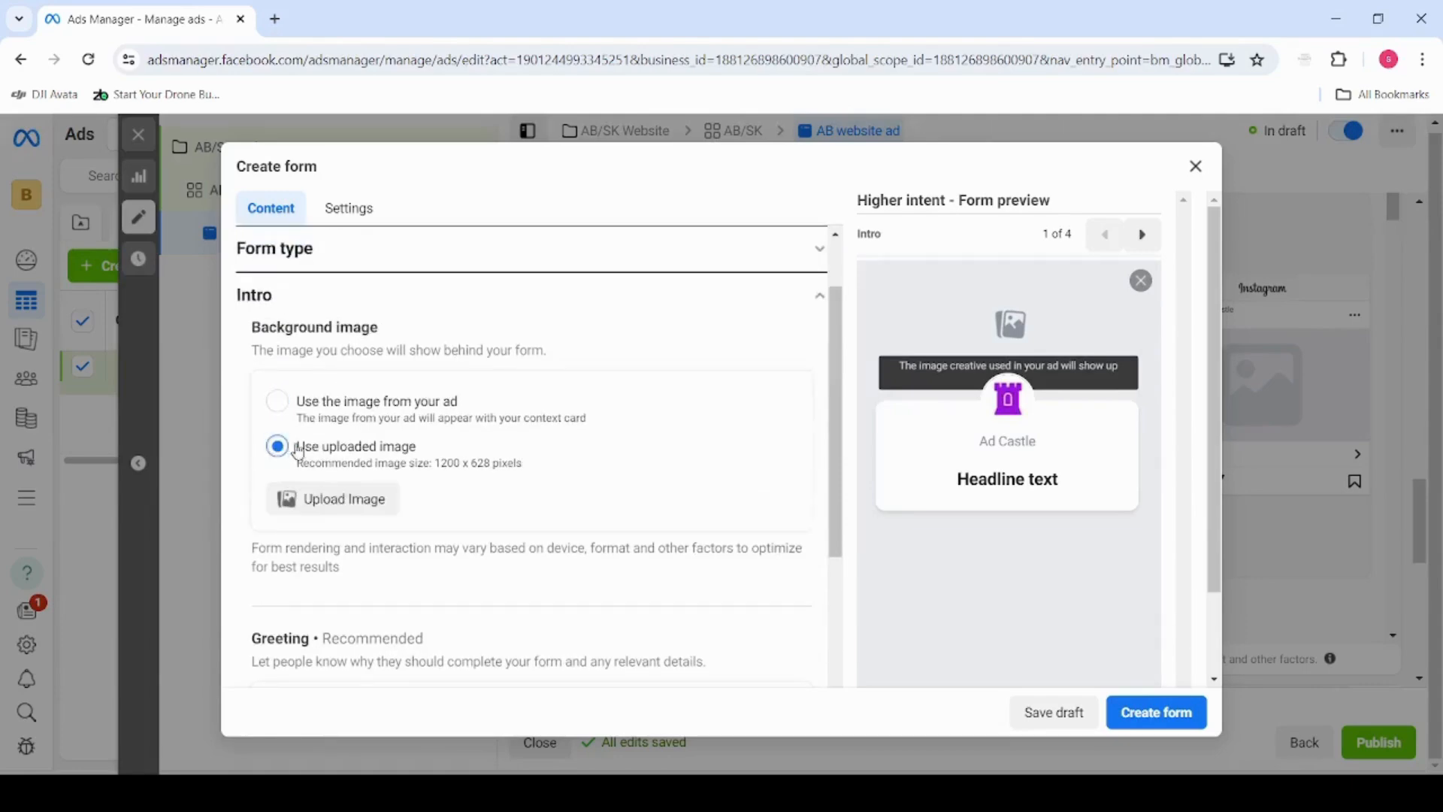
left_click(278, 401)
scroll(369, 503, "down", 3)
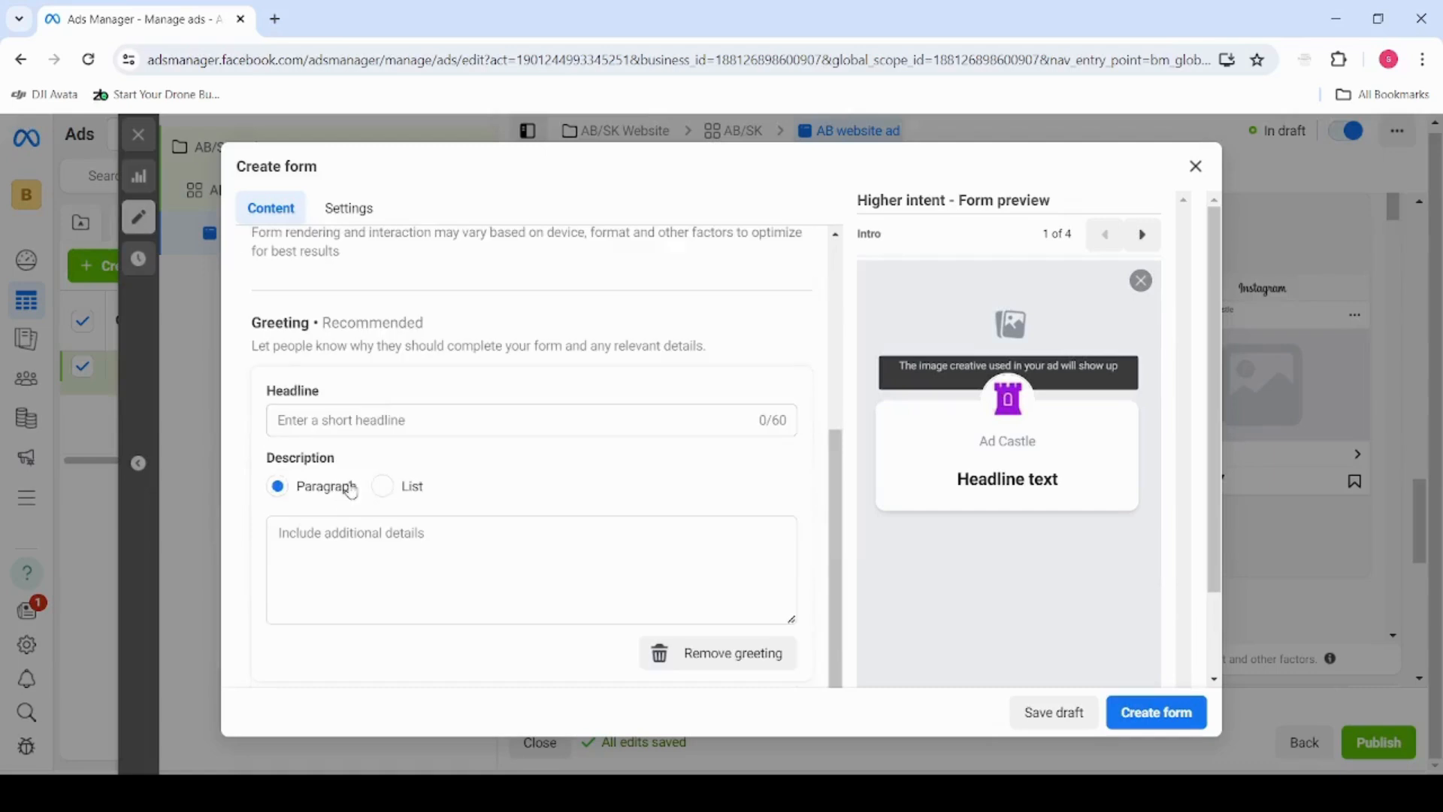
scroll(361, 460, "up", 3)
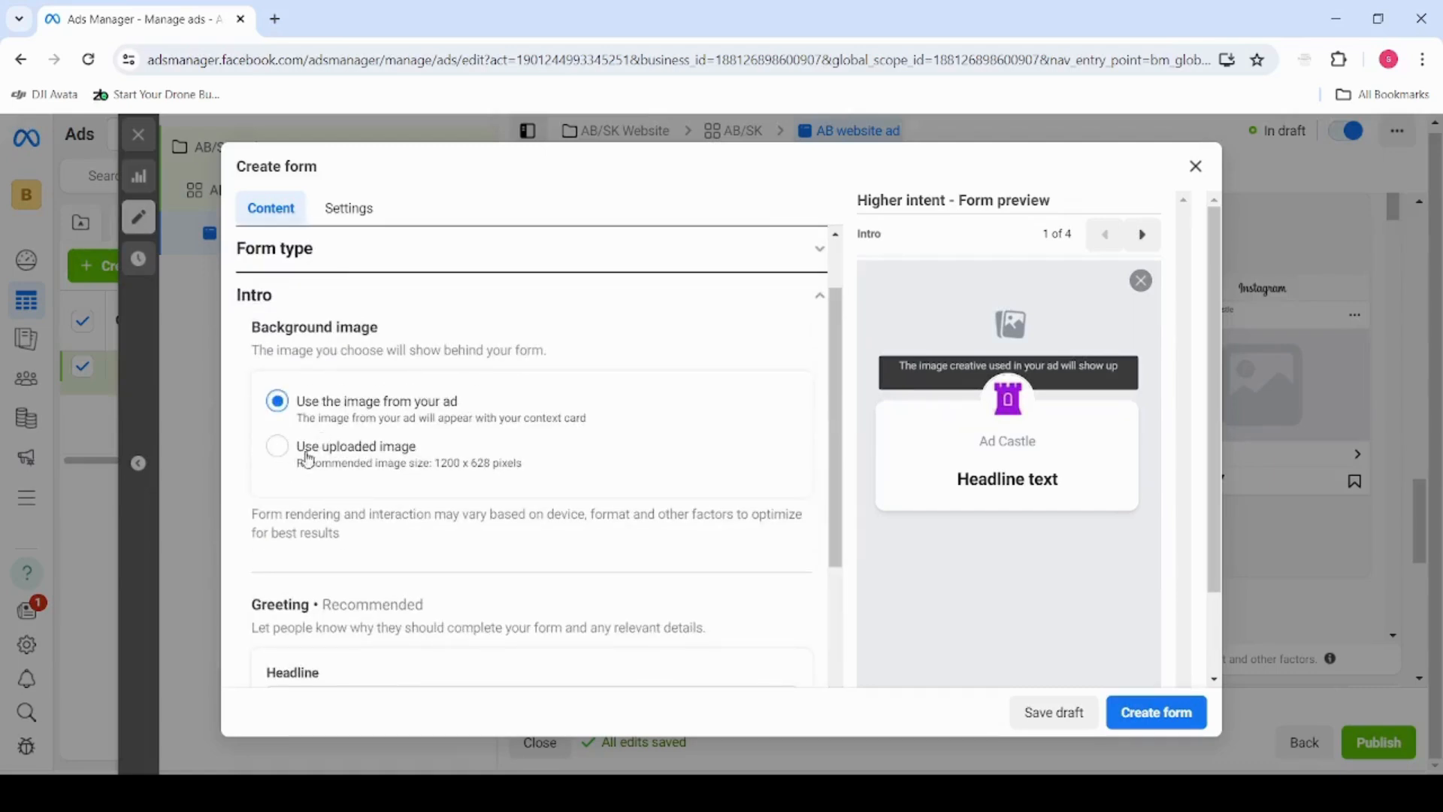
scroll(383, 493, "down", 2)
scroll(388, 492, "up", 2)
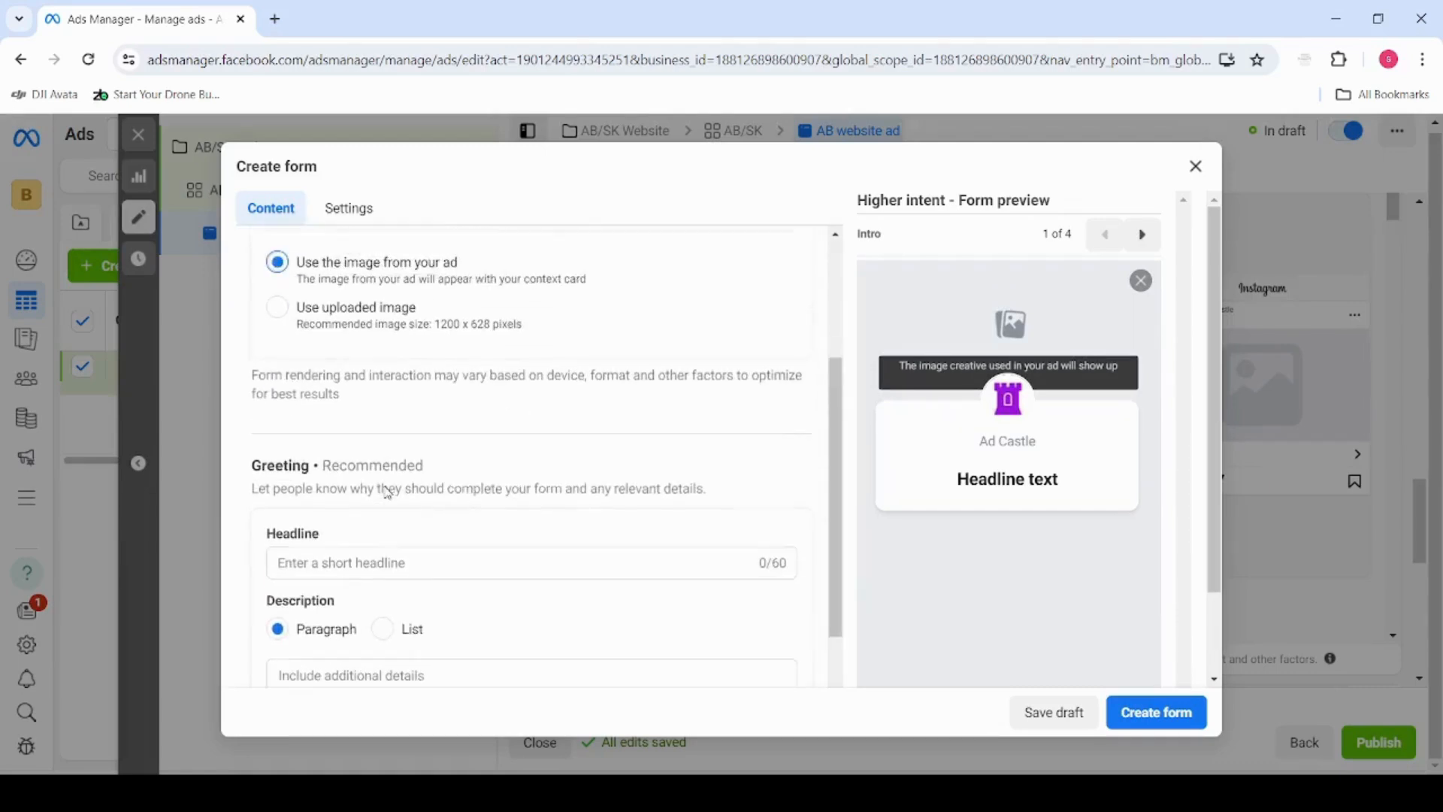
Use an uploaded background image for the form intro and choose the purple Ad Castle logo file
left_click(278, 353)
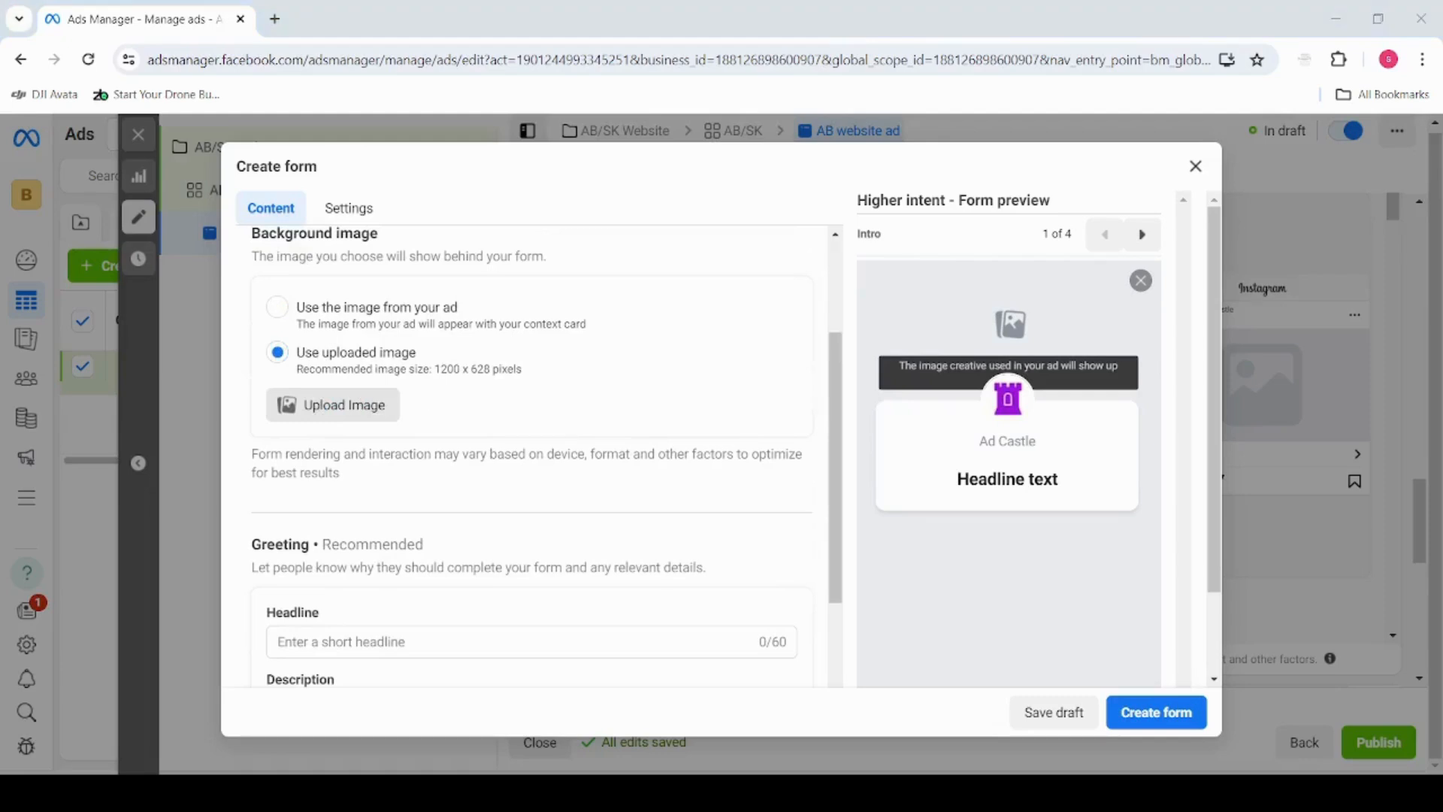
double_click(446, 385)
scroll(492, 419, "down", 1)
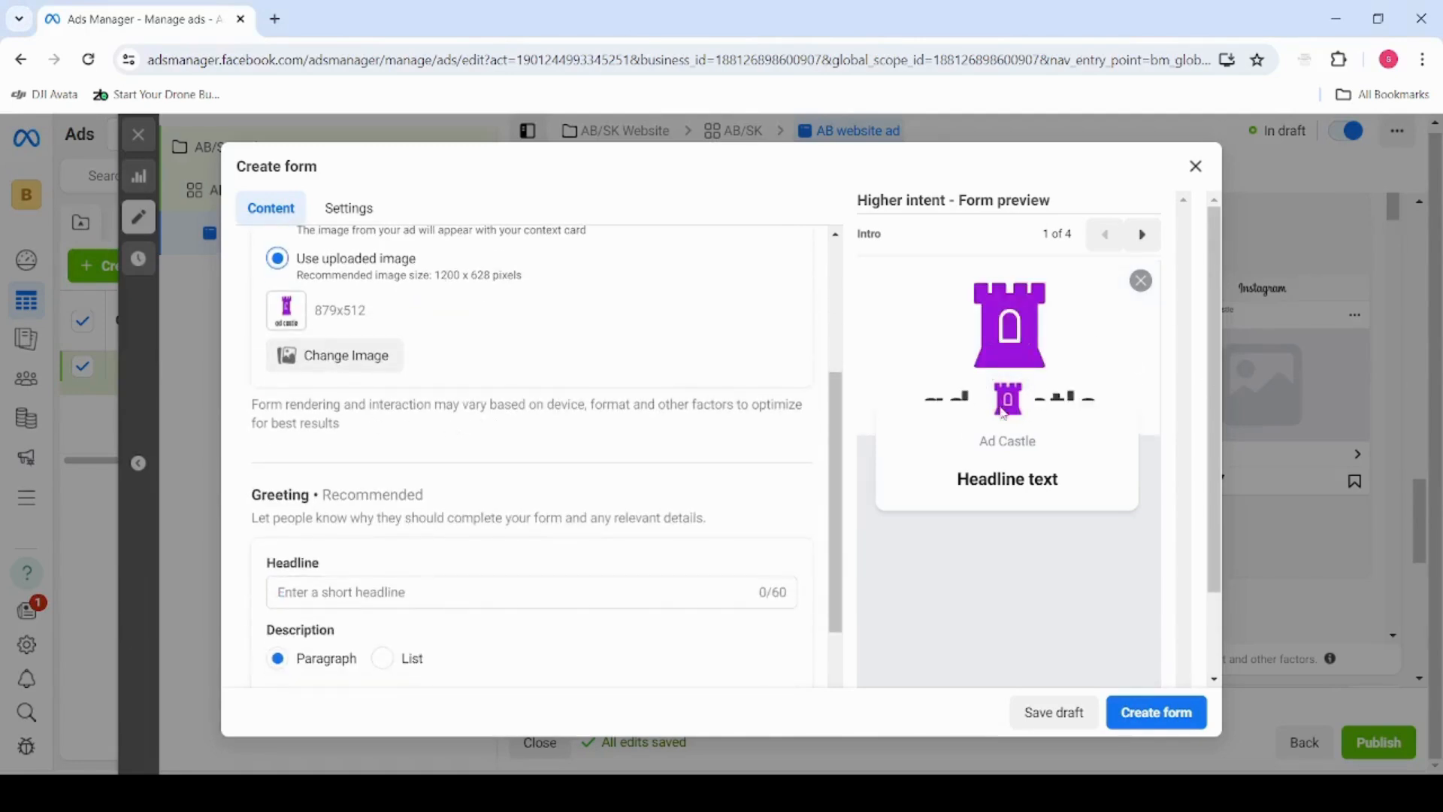
Set the form greeting's headline to "Let Us Build Your Website"
scroll(386, 429, "down", 1)
scroll(377, 538, "up", 1)
scroll(367, 539, "down", 1)
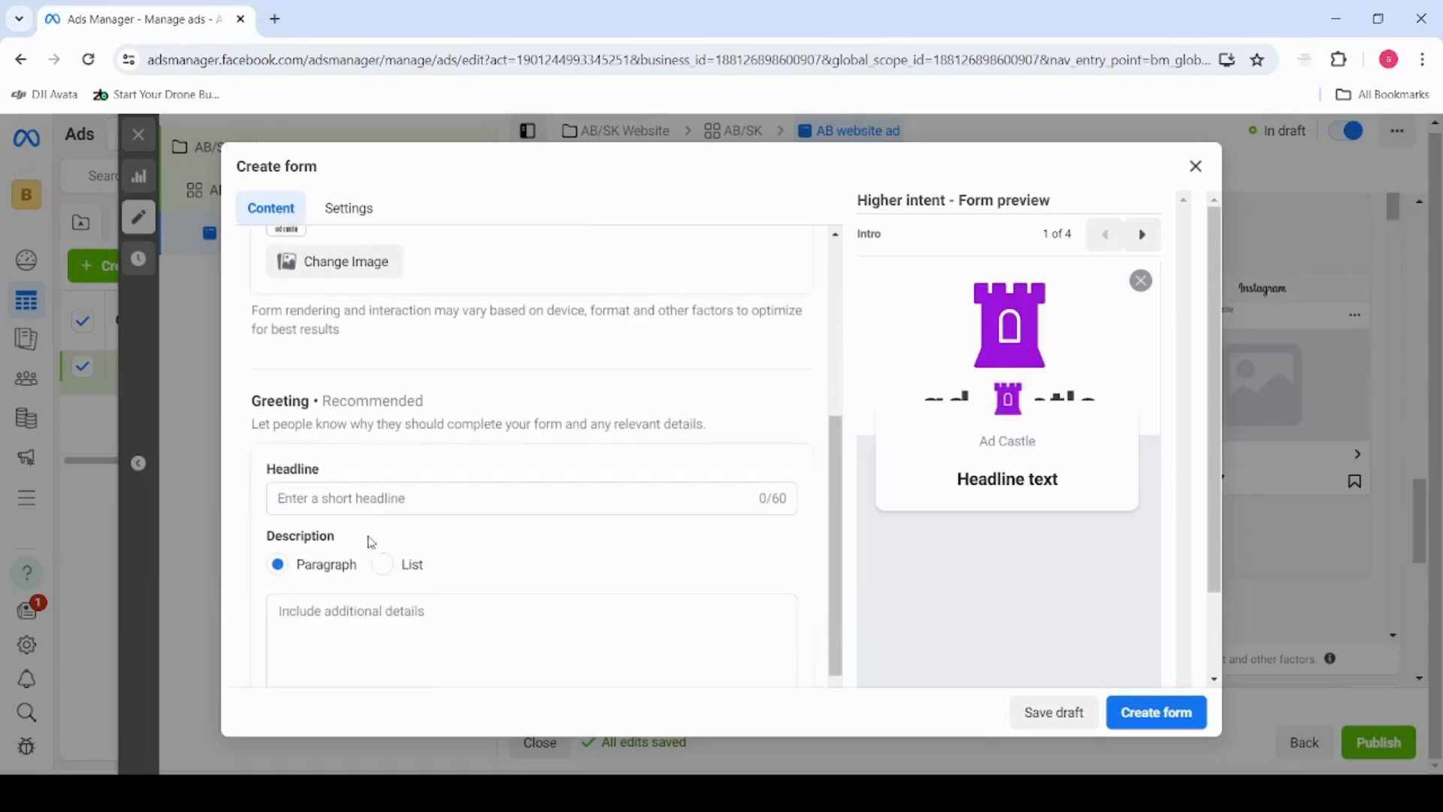
left_click(382, 499)
type("L")
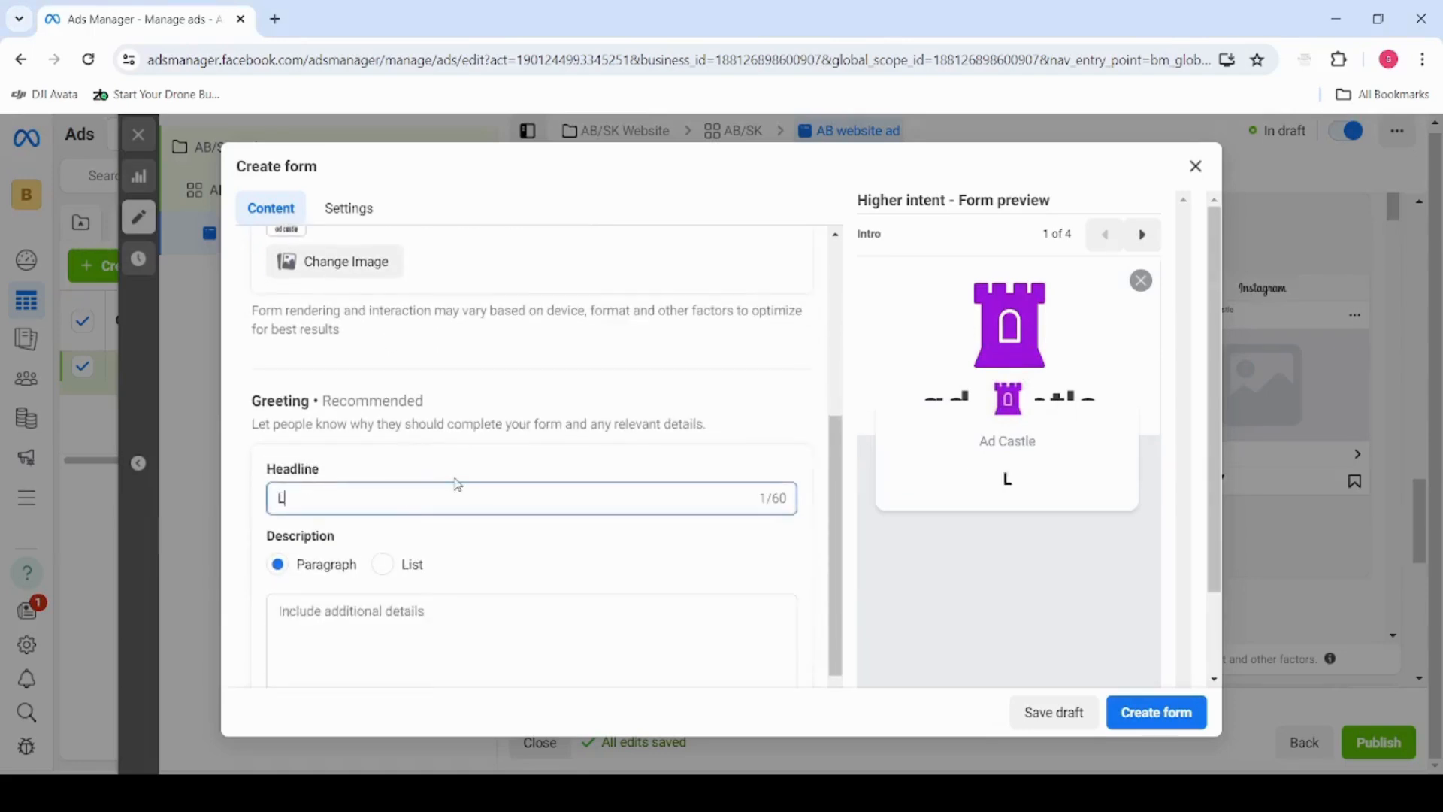
type("et US Bui")
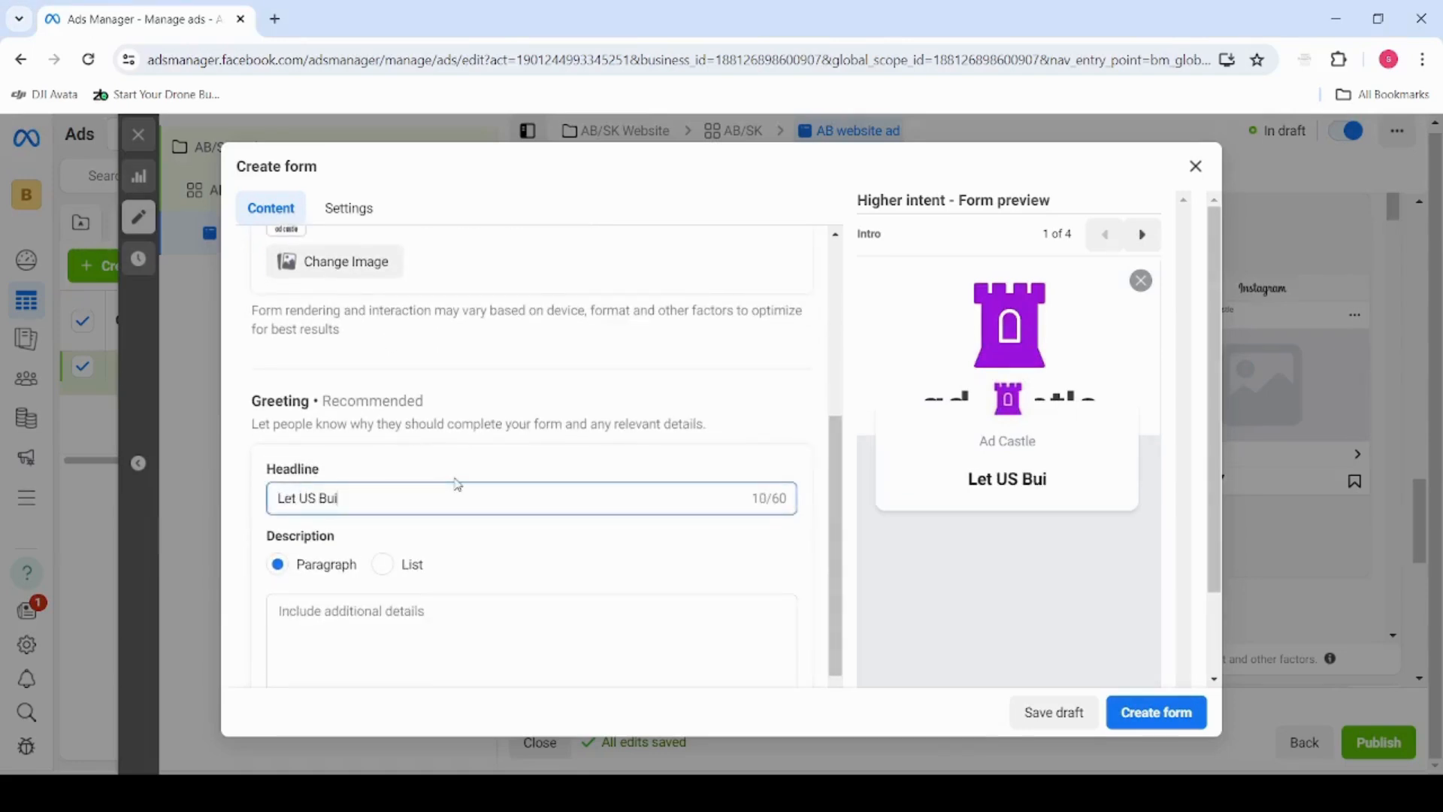
type("ld Your S")
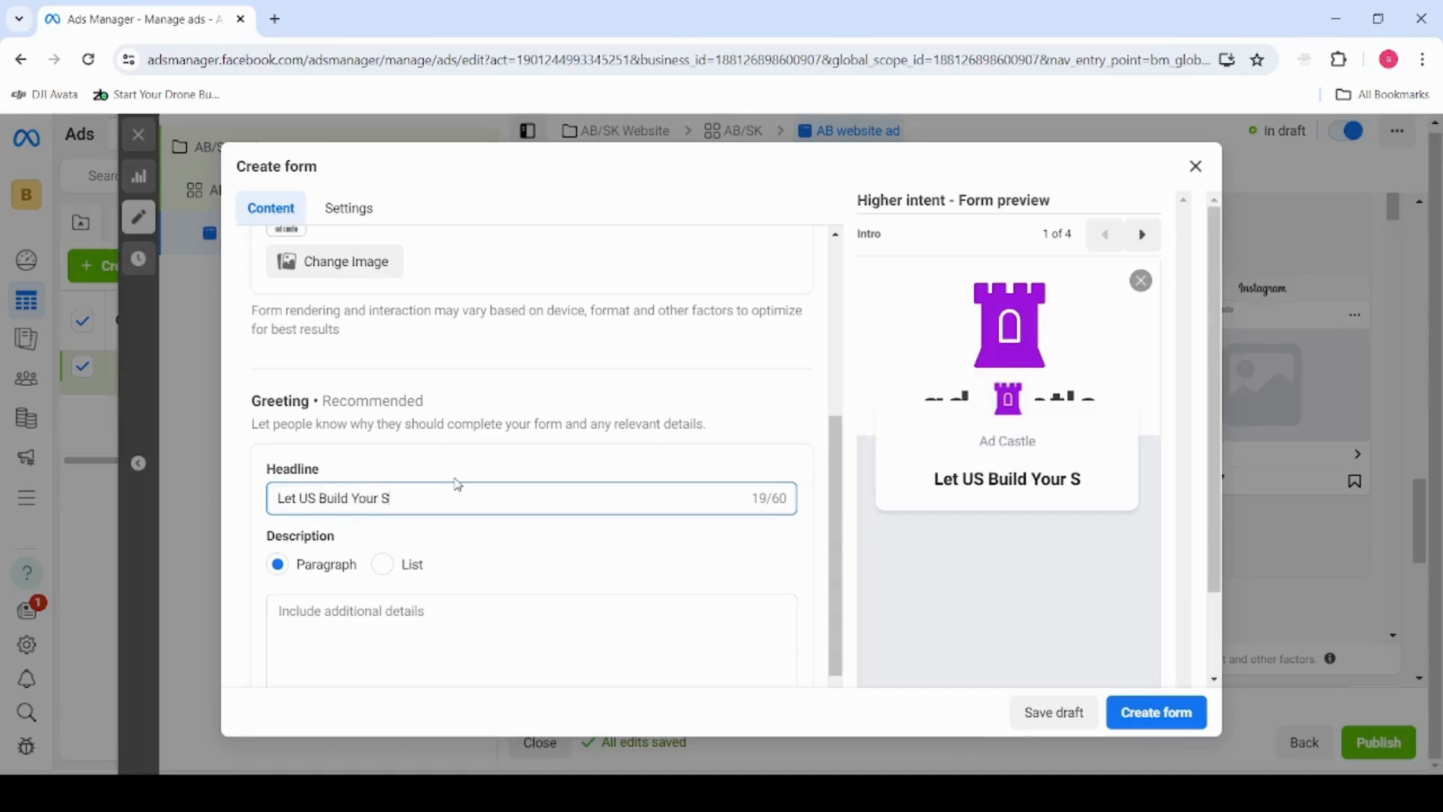
key("BackSpace")
type("Website")
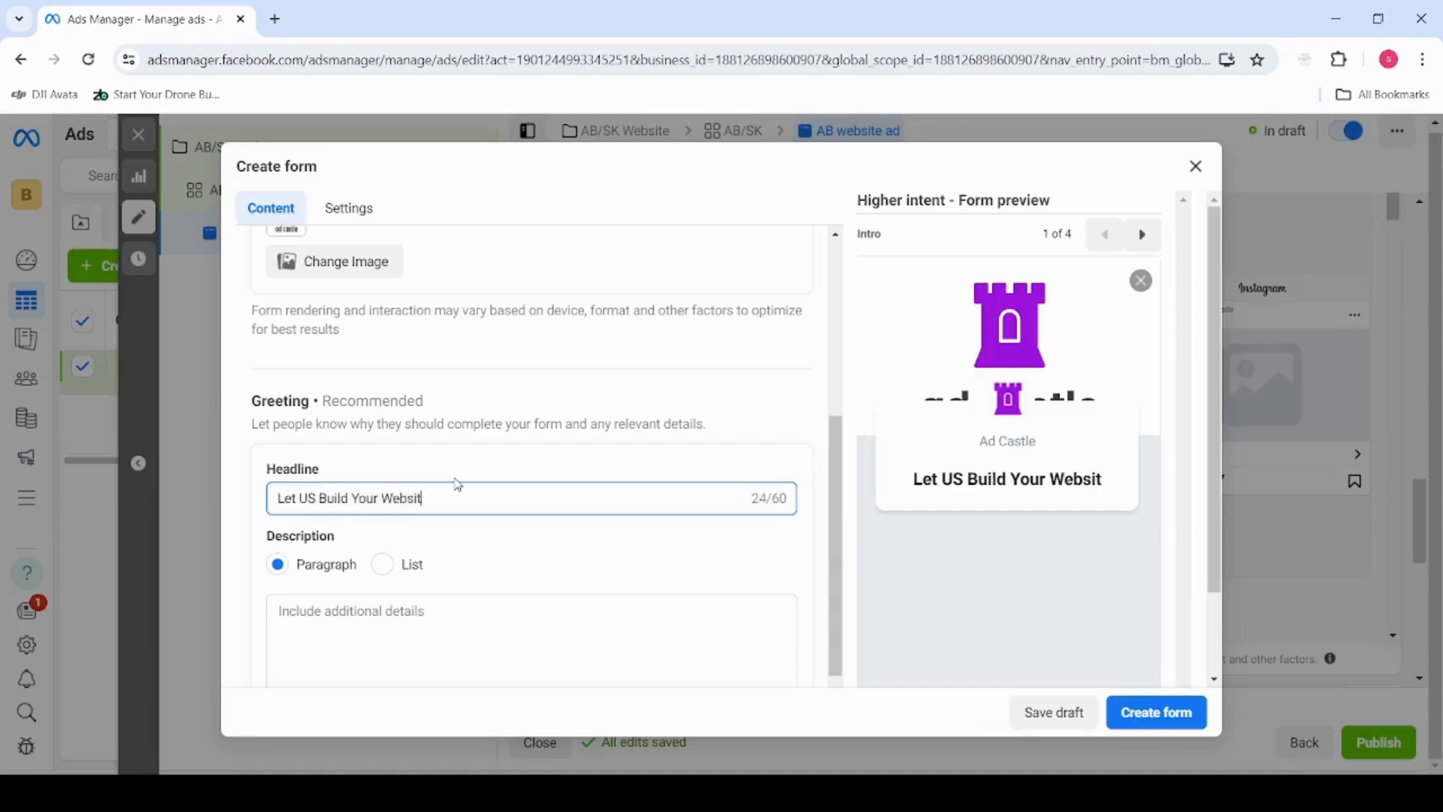
left_click(317, 498)
key("BackSpace")
type("s")
scroll(365, 554, "down", 2)
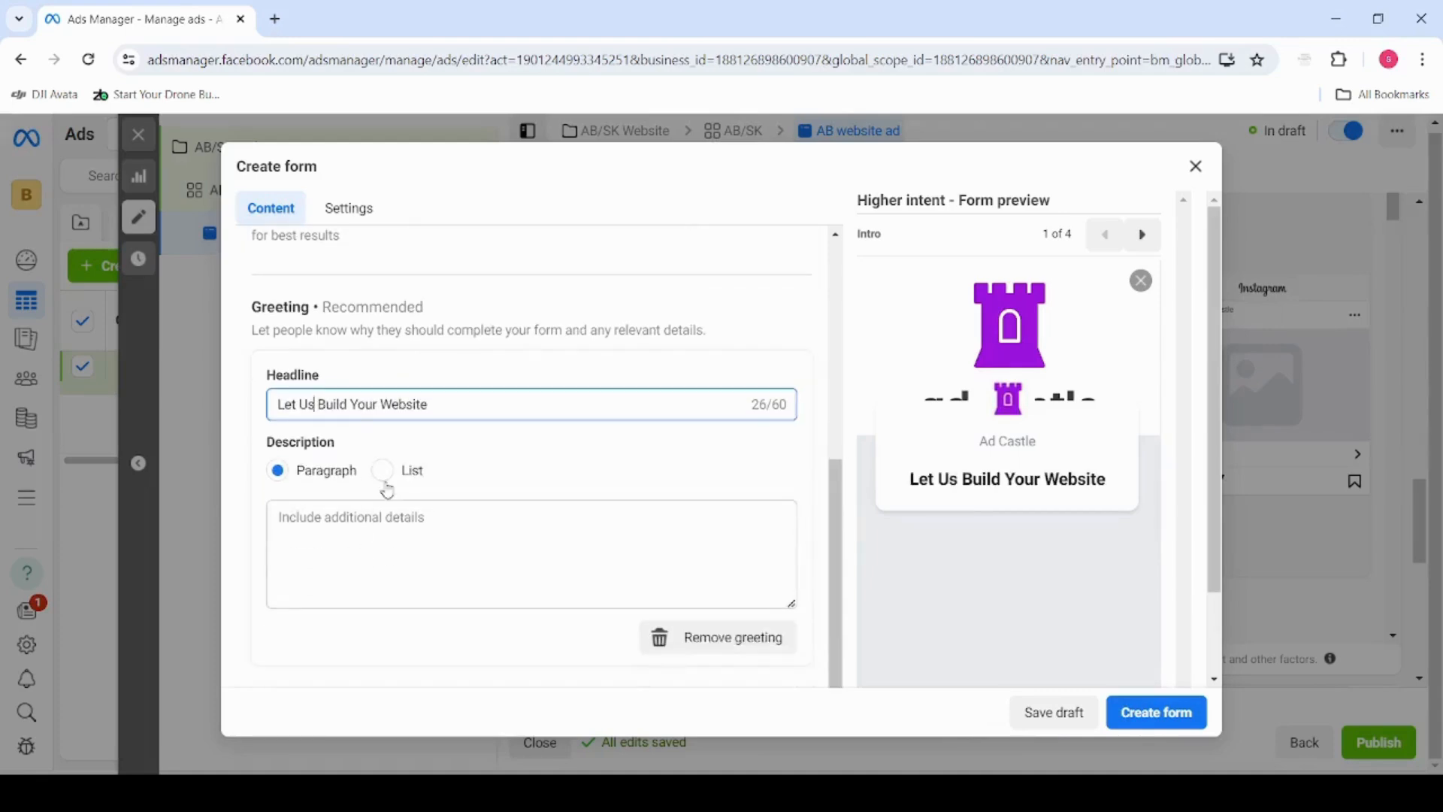
Fill in the greeting's paragraph description with "We build websites for busy professionals who do not have time to learn this on their own."
left_click(412, 524)
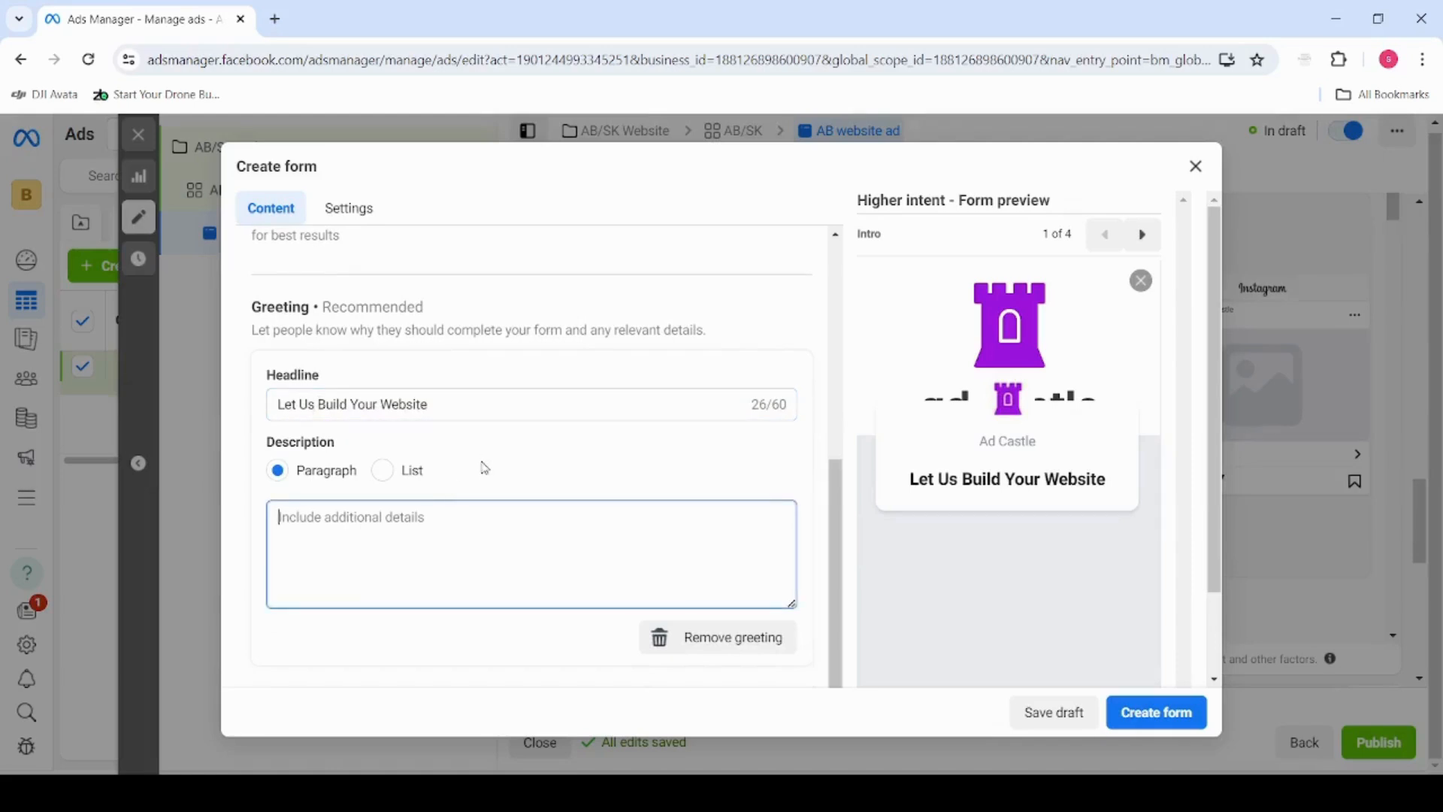
type("We")
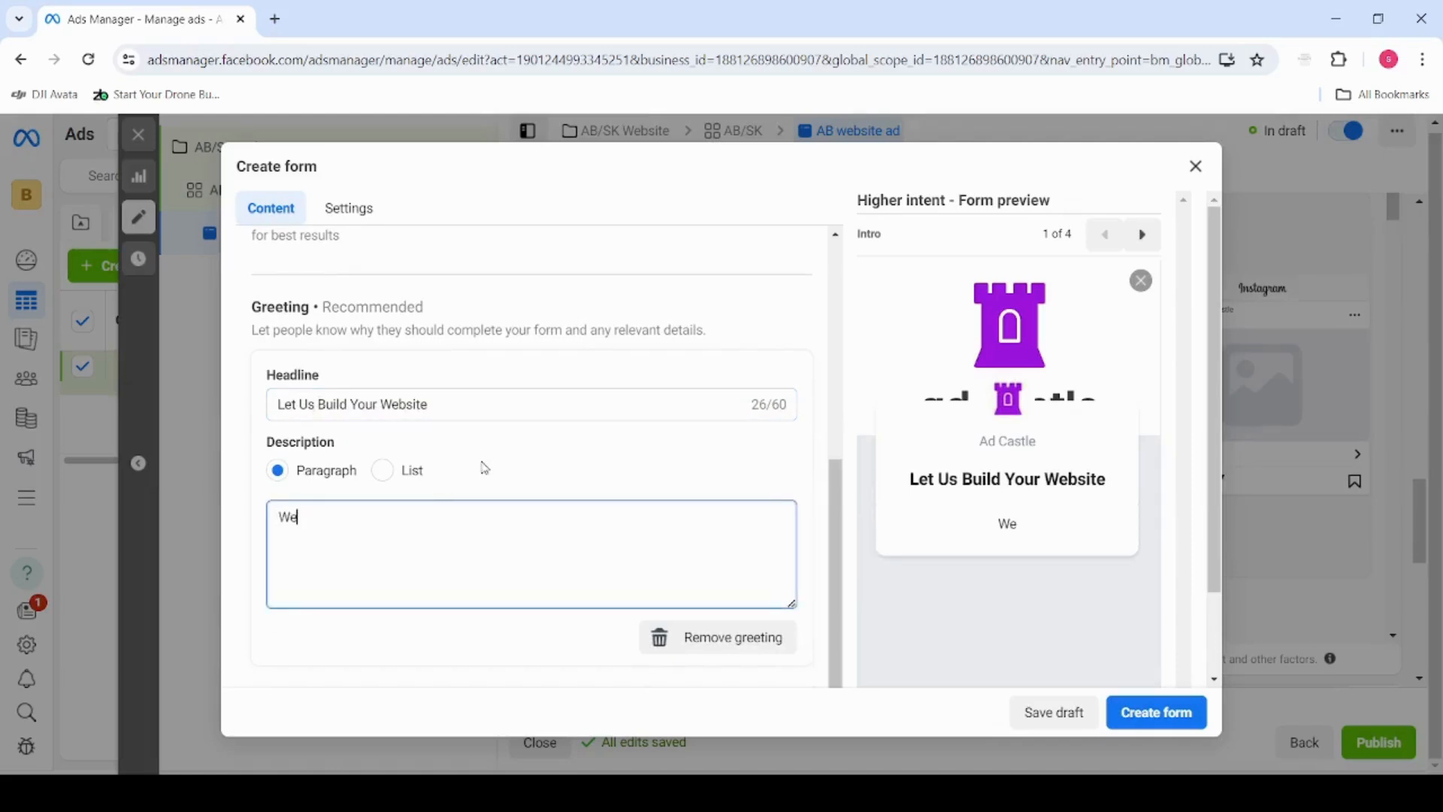
type(" build website")
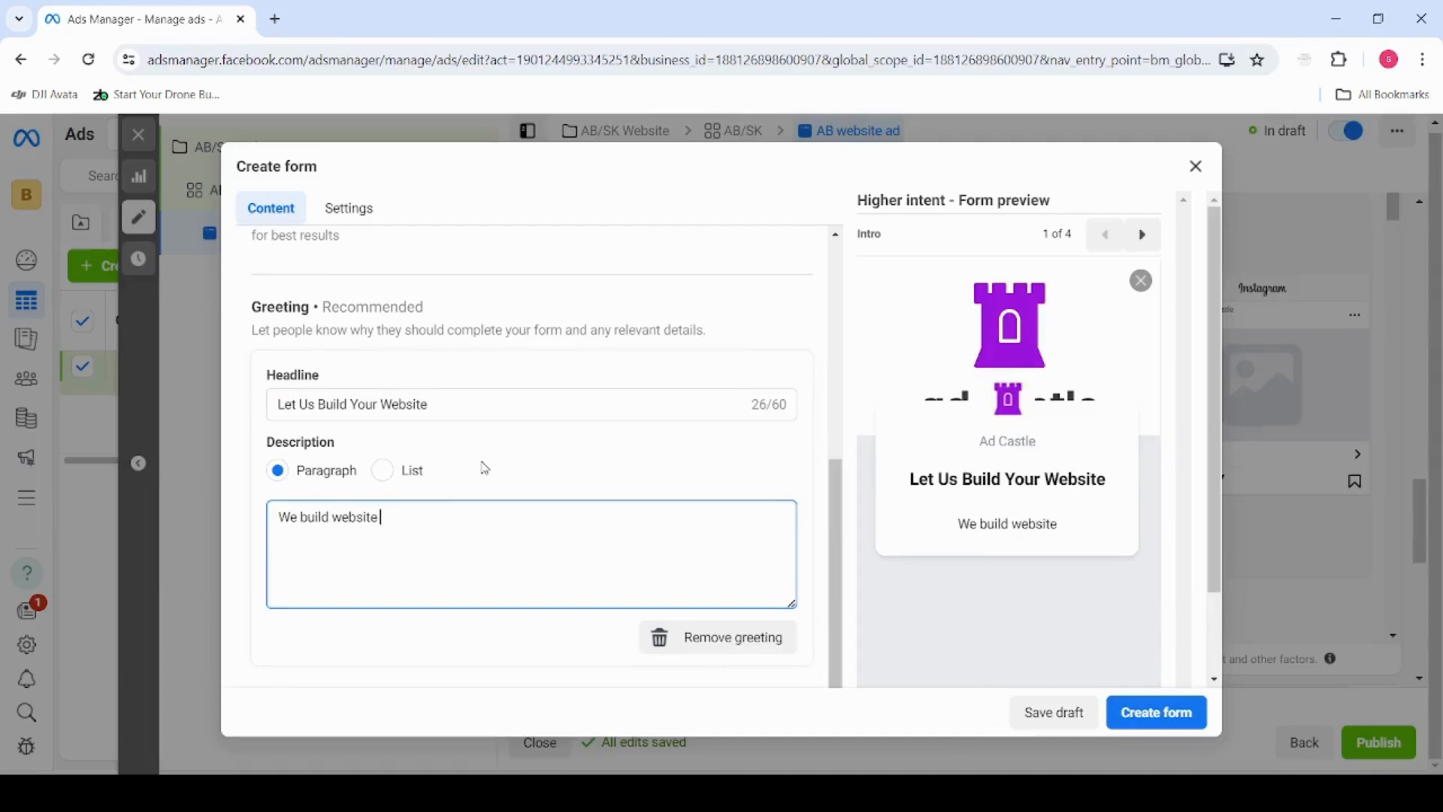
type("s")
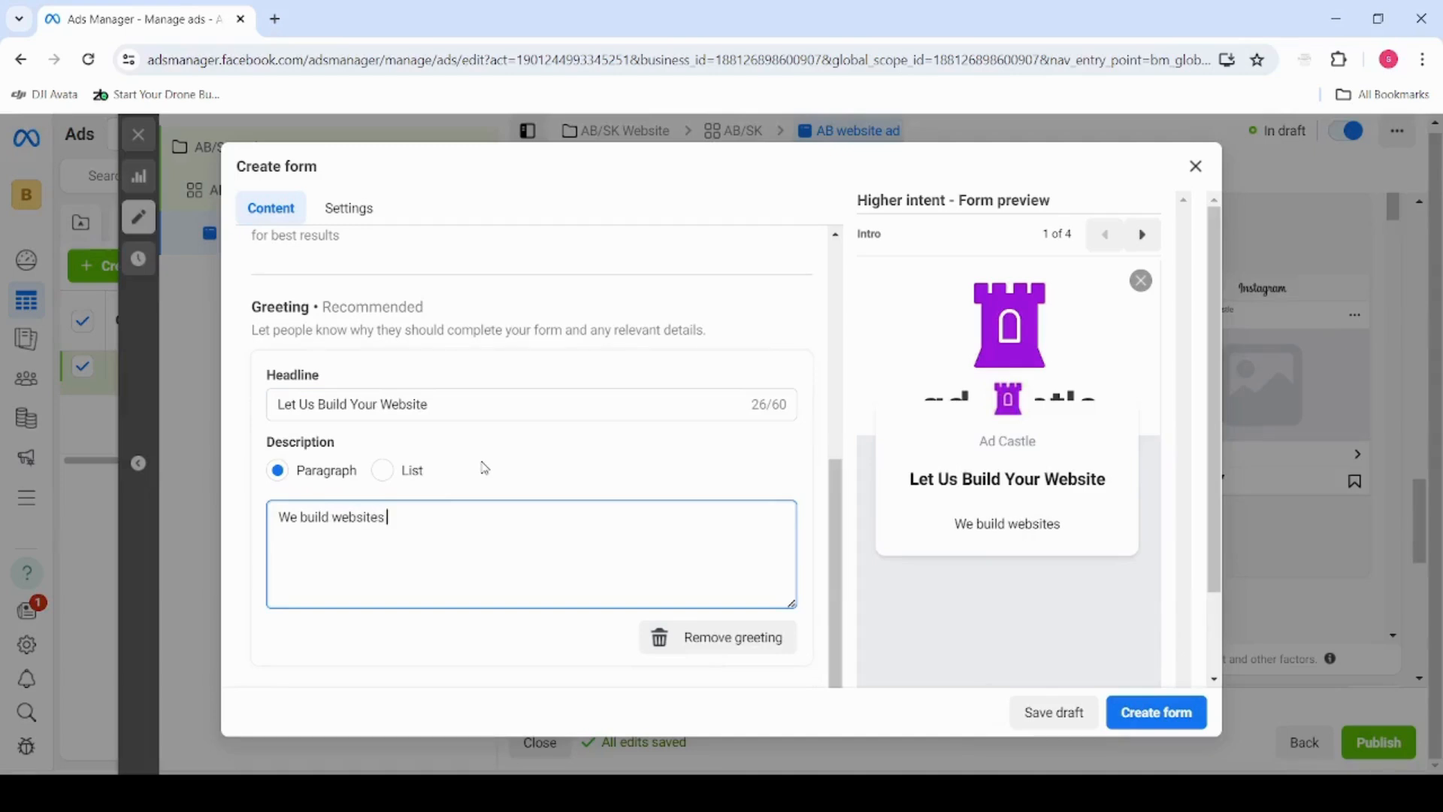
type(" for busy")
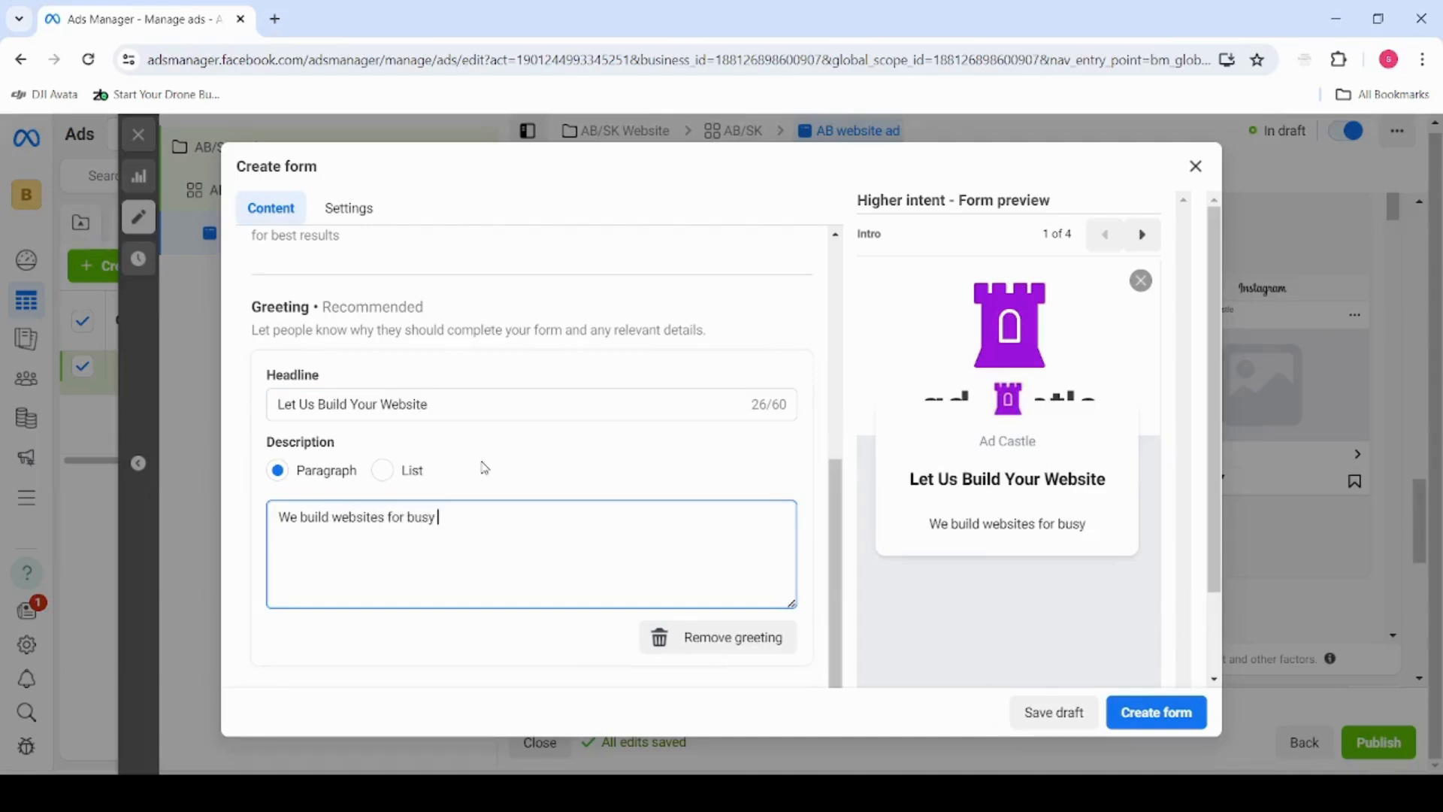
type(" profesion")
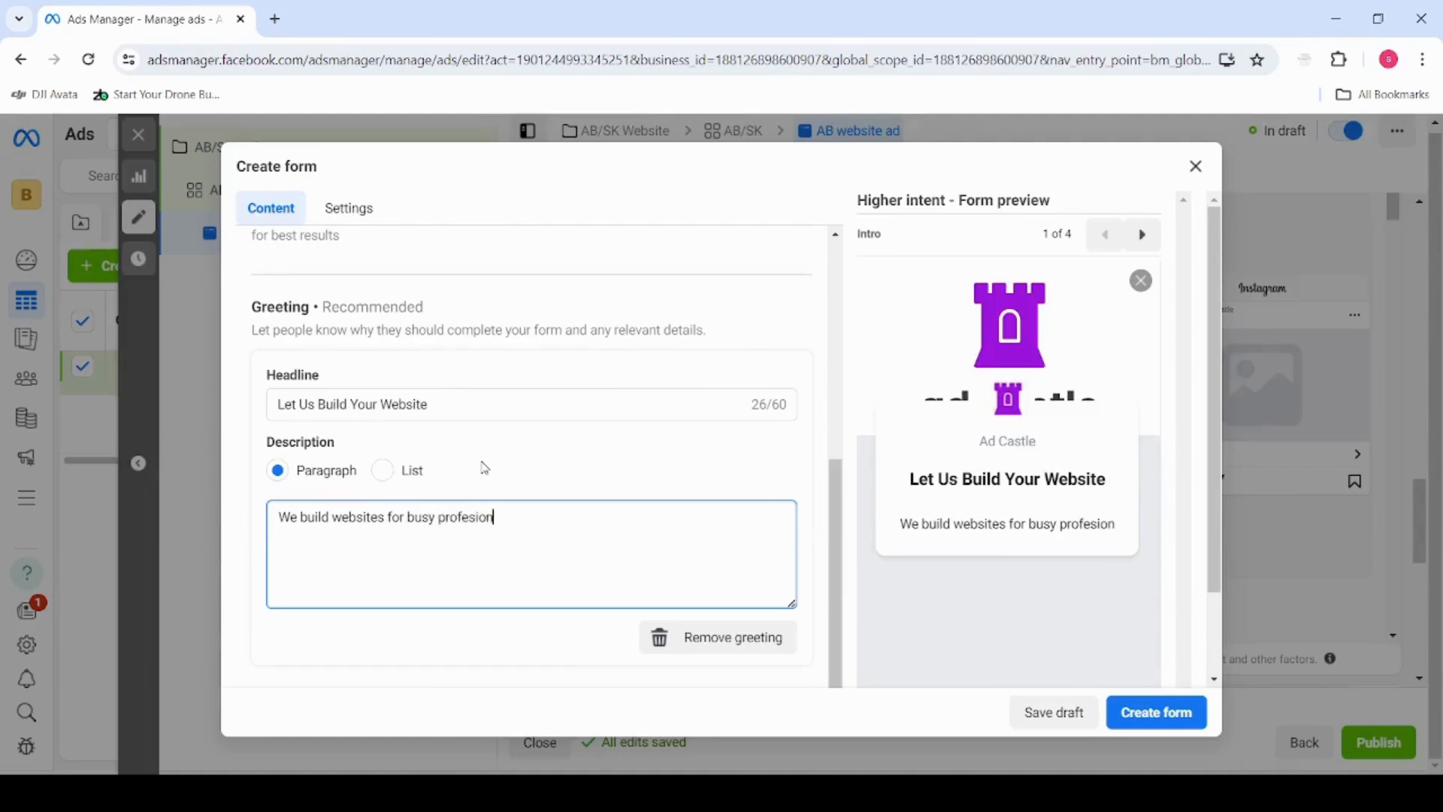
key("BackSpace")
key("BackSpace")
key("BackSpace")
type("sionals who do")
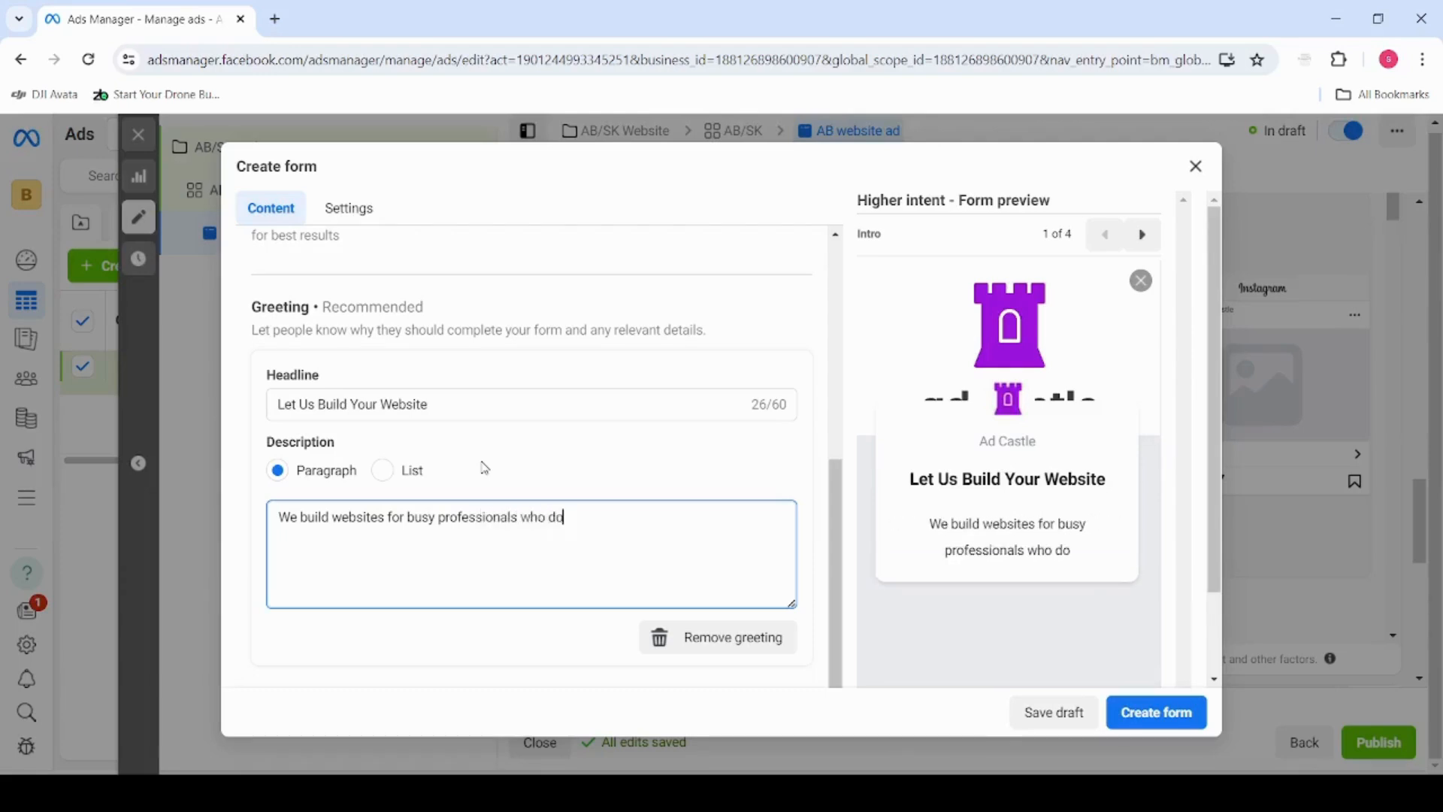
type(" not have time ")
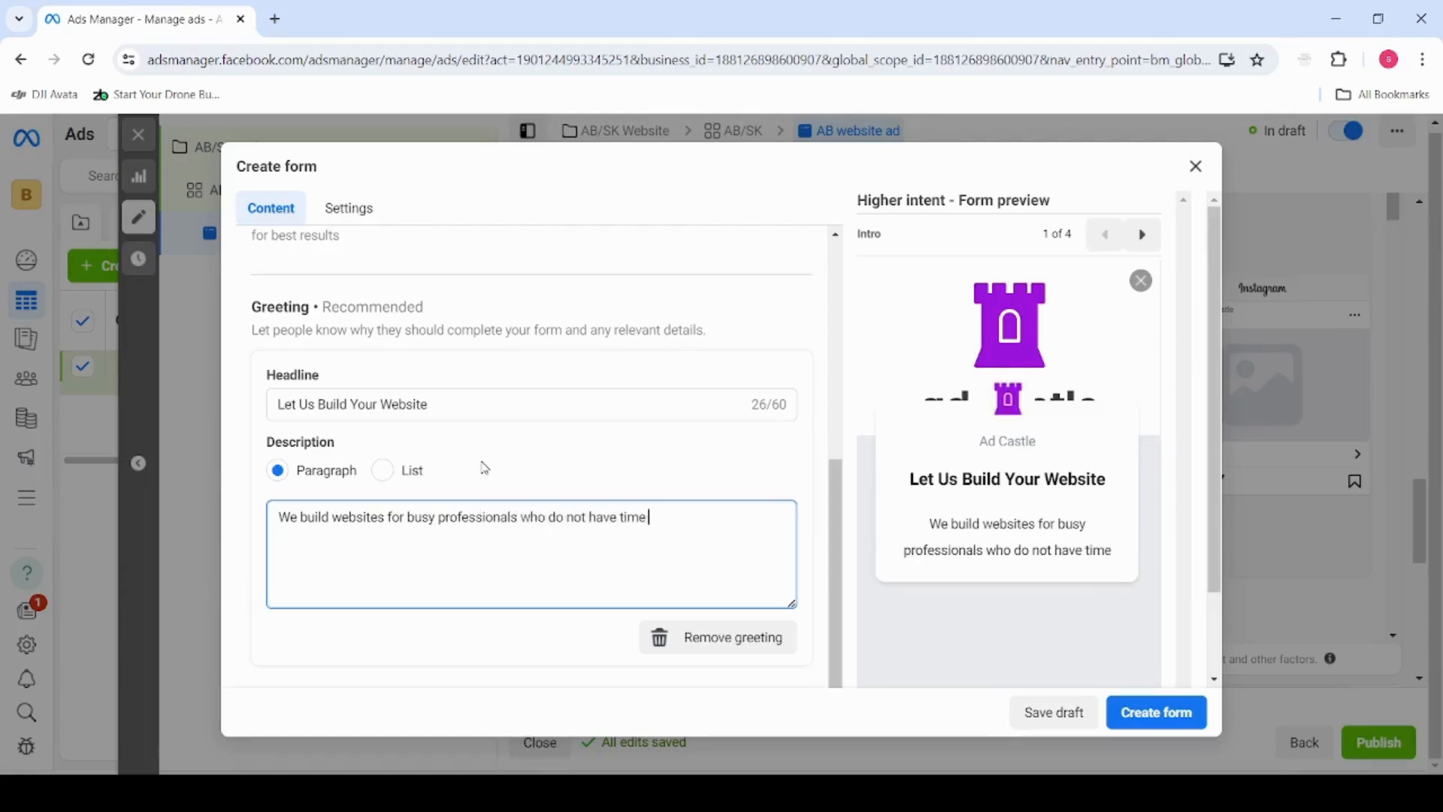
type("to l")
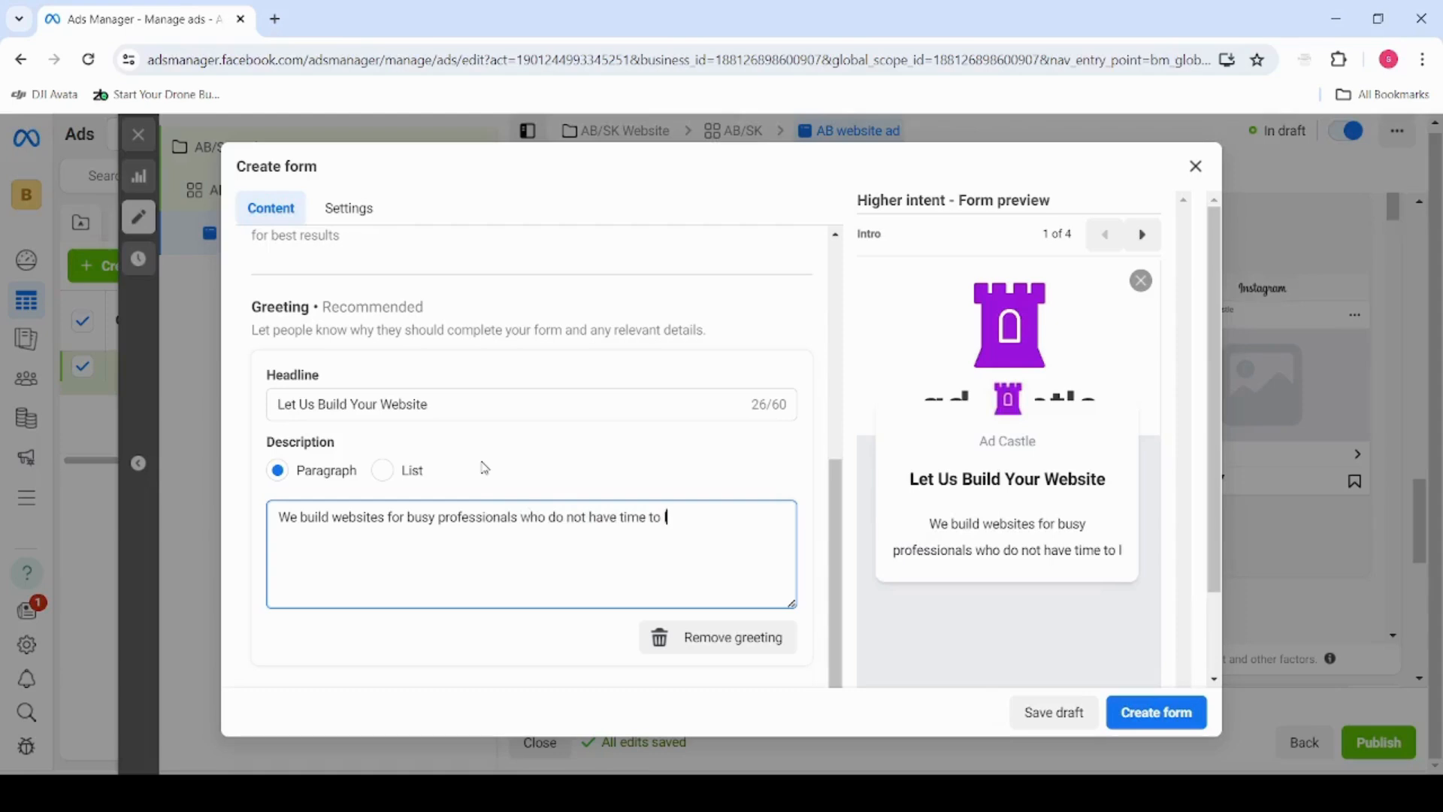
type("earn this")
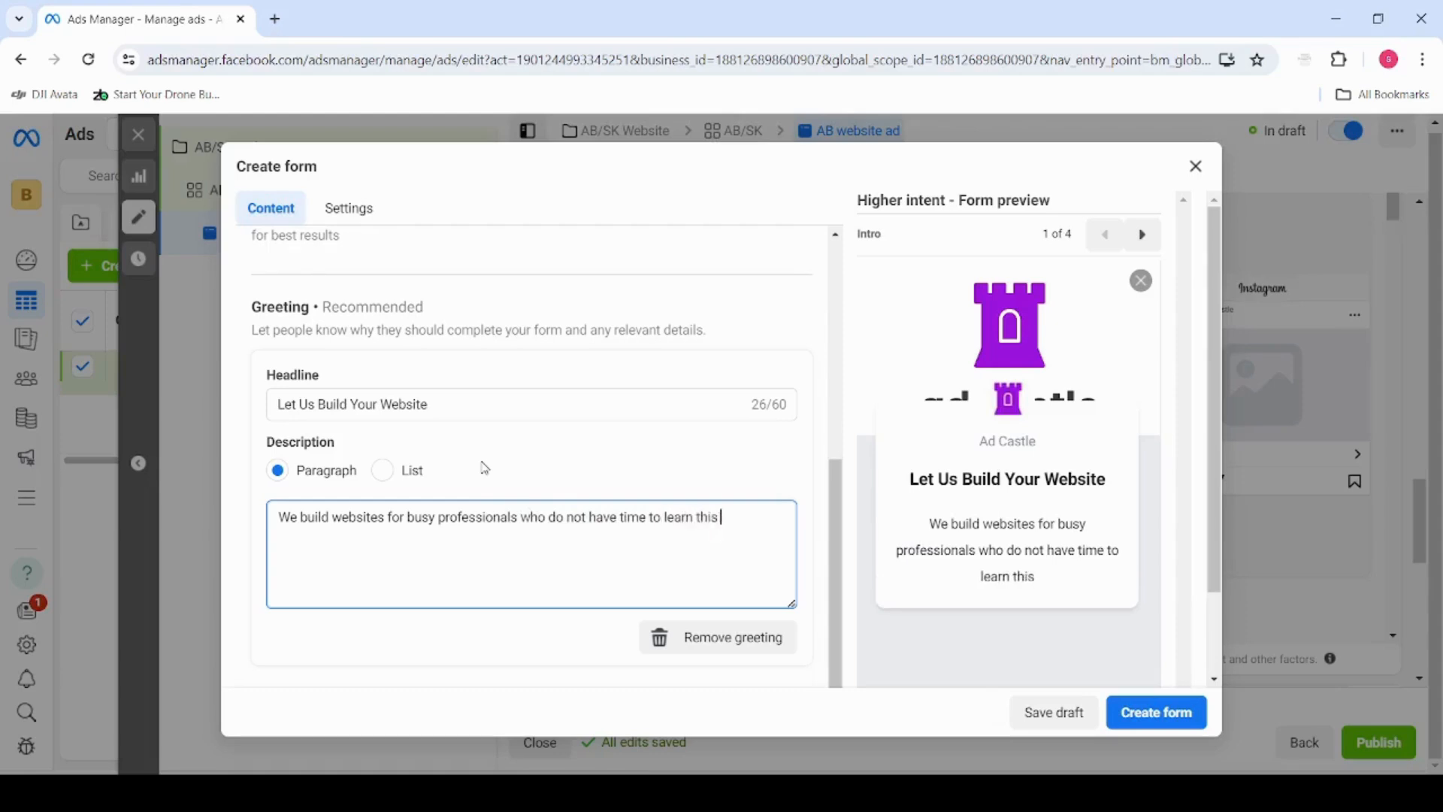
type(" on their own")
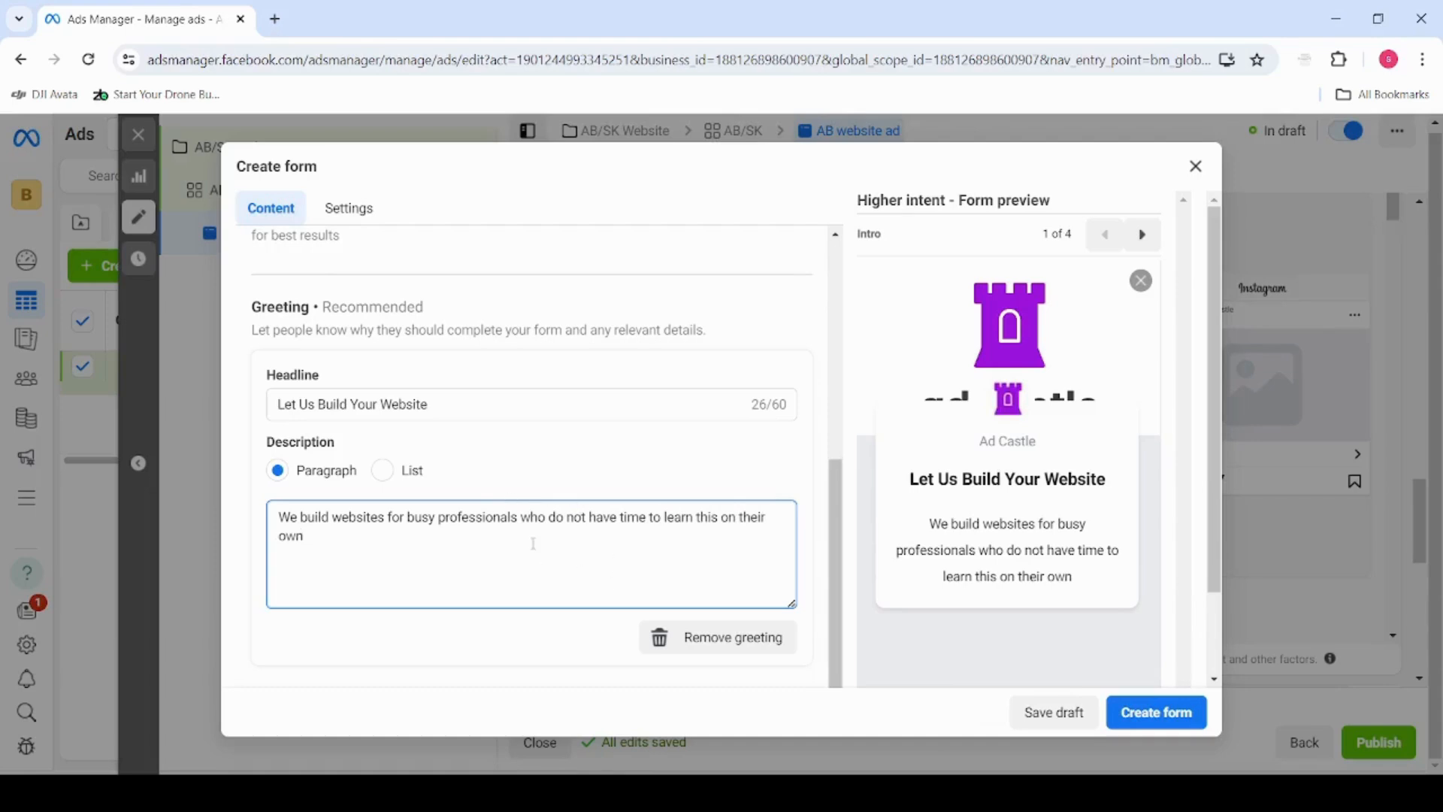
type(".")
scroll(499, 586, "down", 3)
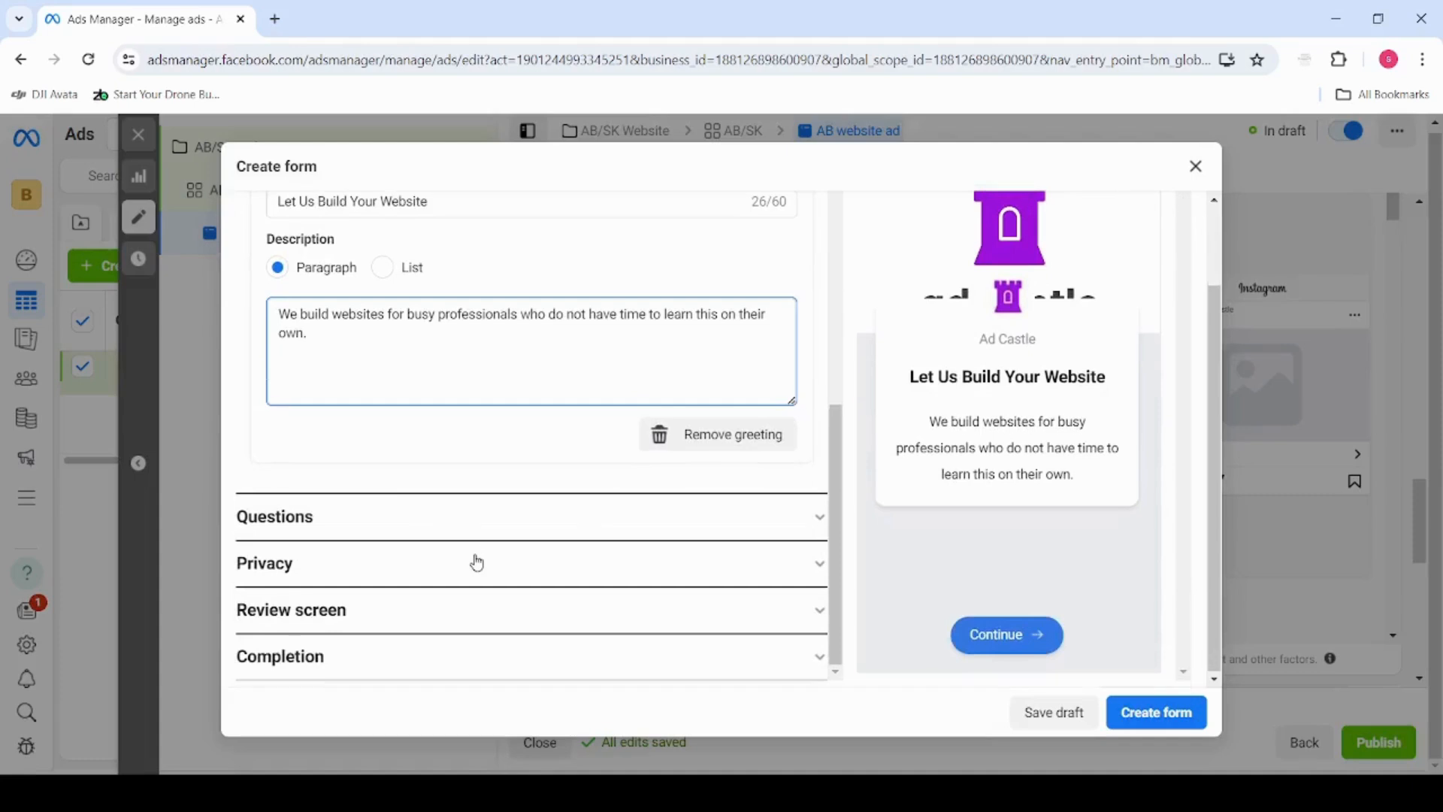
Add a Phone number contact field to the form's prefill questions
scroll(394, 449, "up", 3)
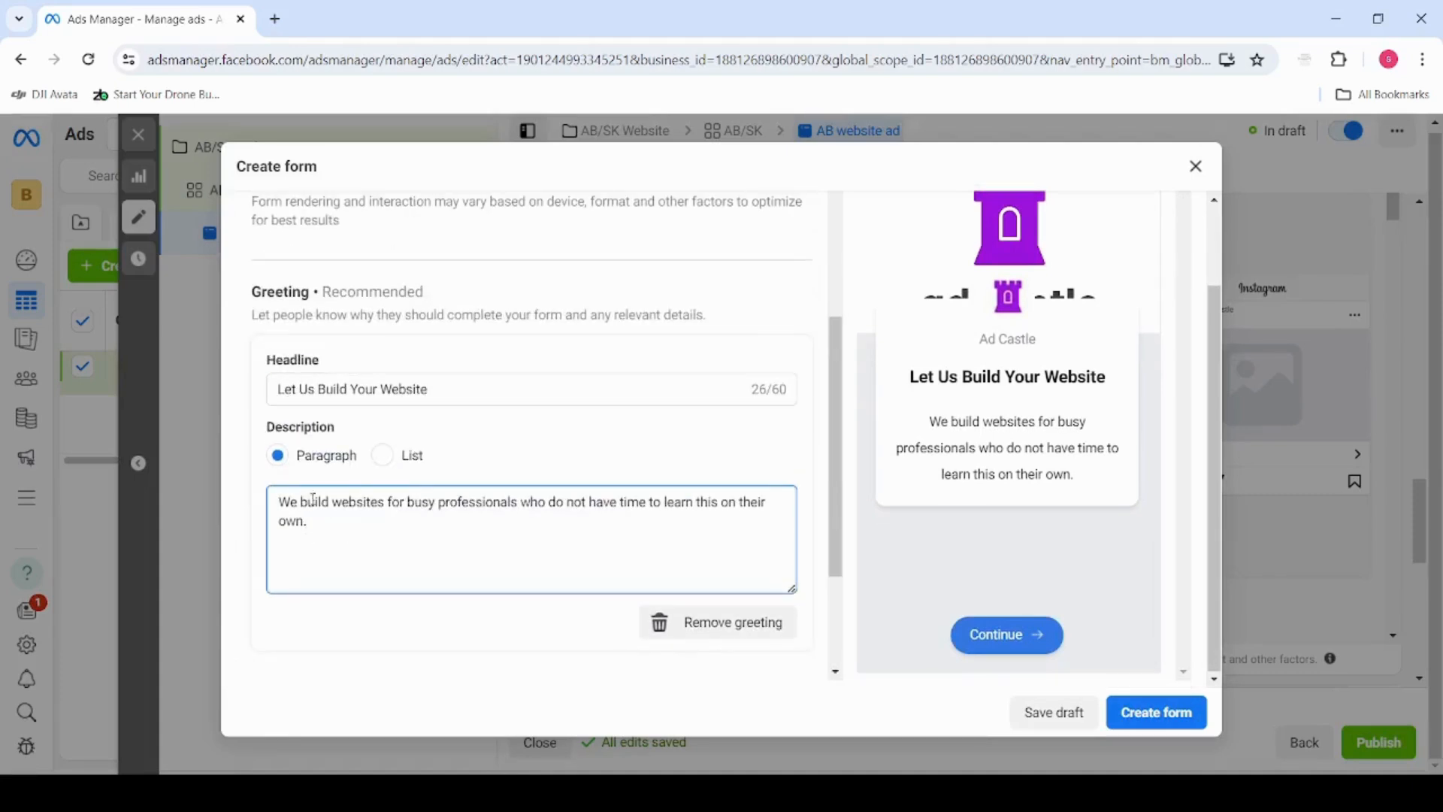
scroll(391, 466, "down", 3)
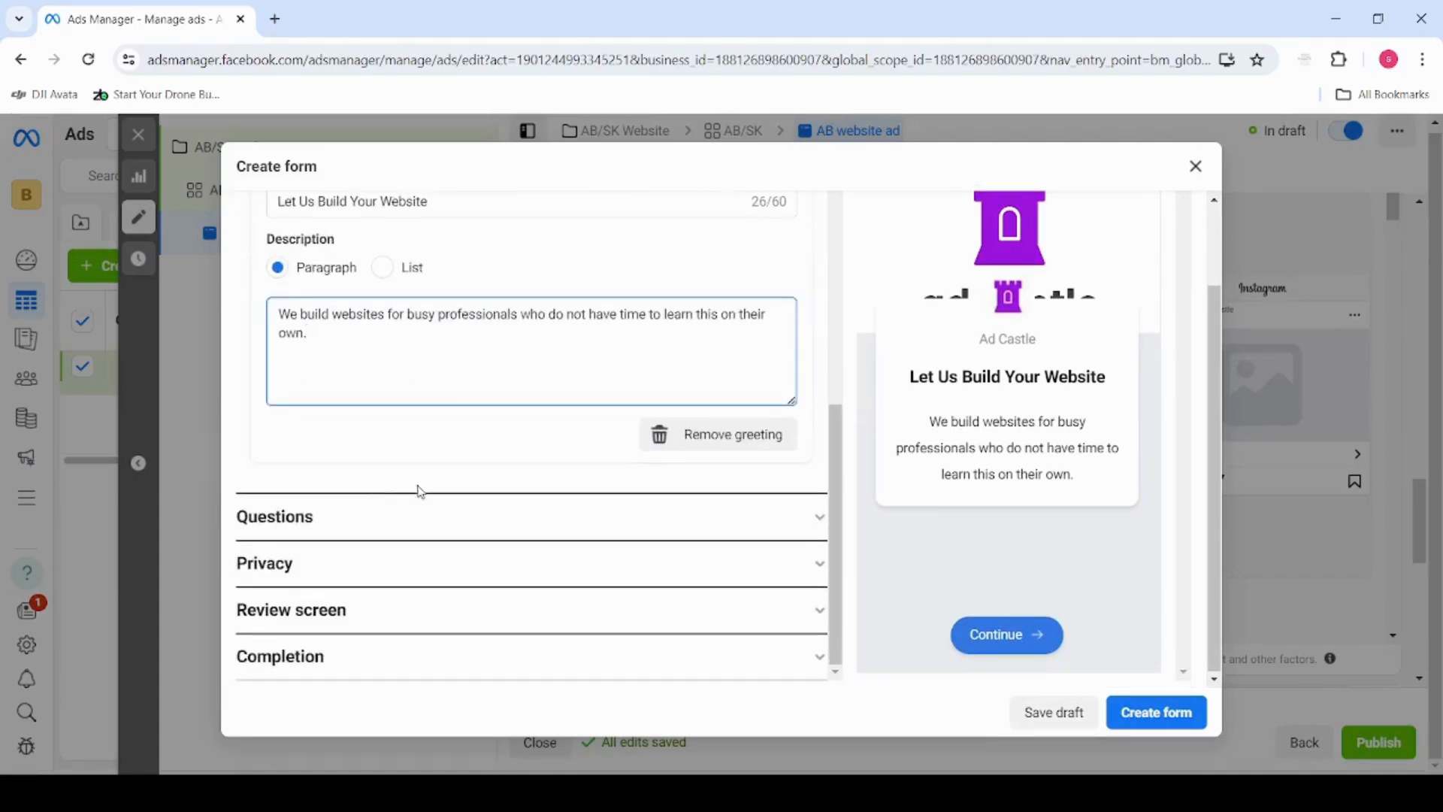
left_click(413, 518)
scroll(428, 466, "down", 4)
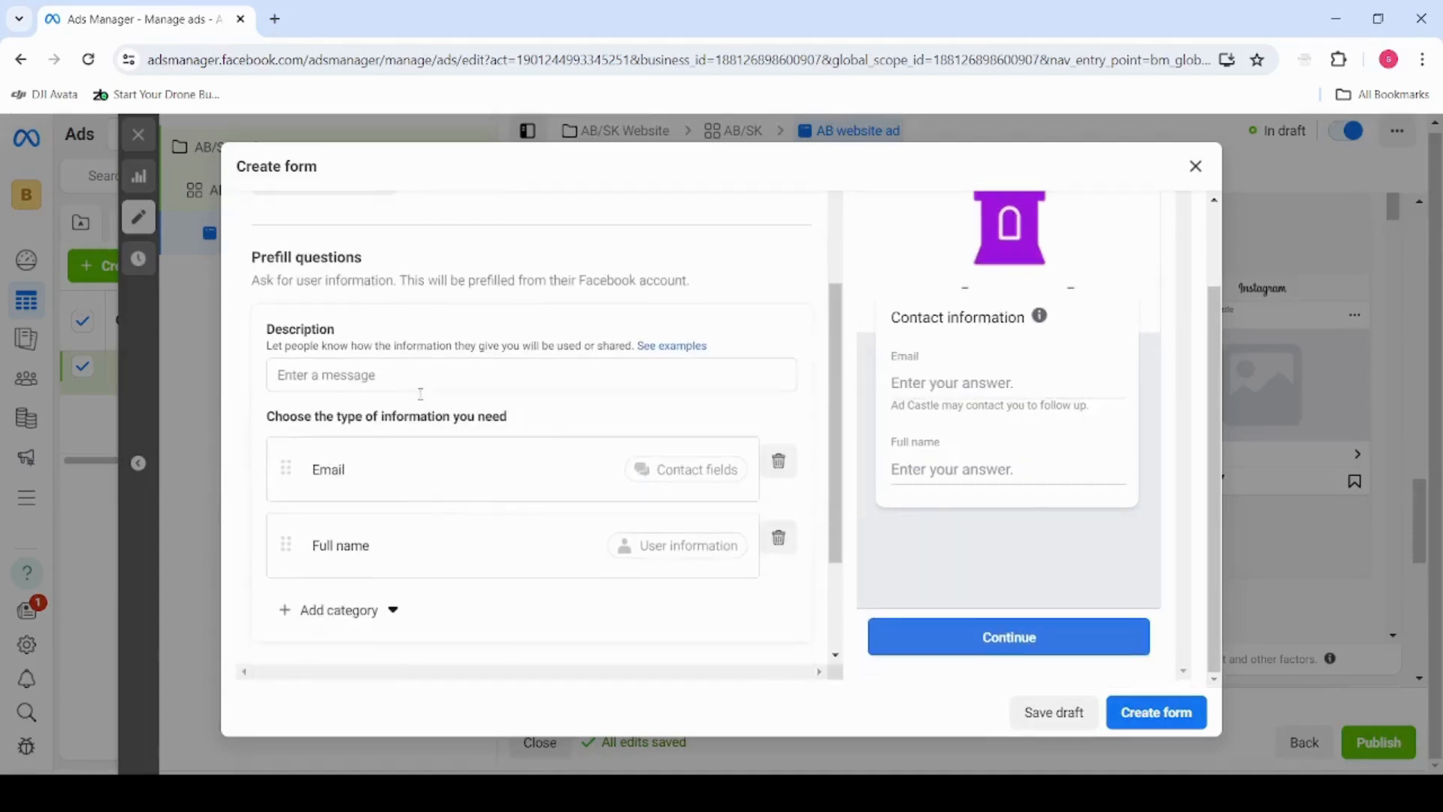
scroll(444, 486, "down", 1)
left_click(354, 518)
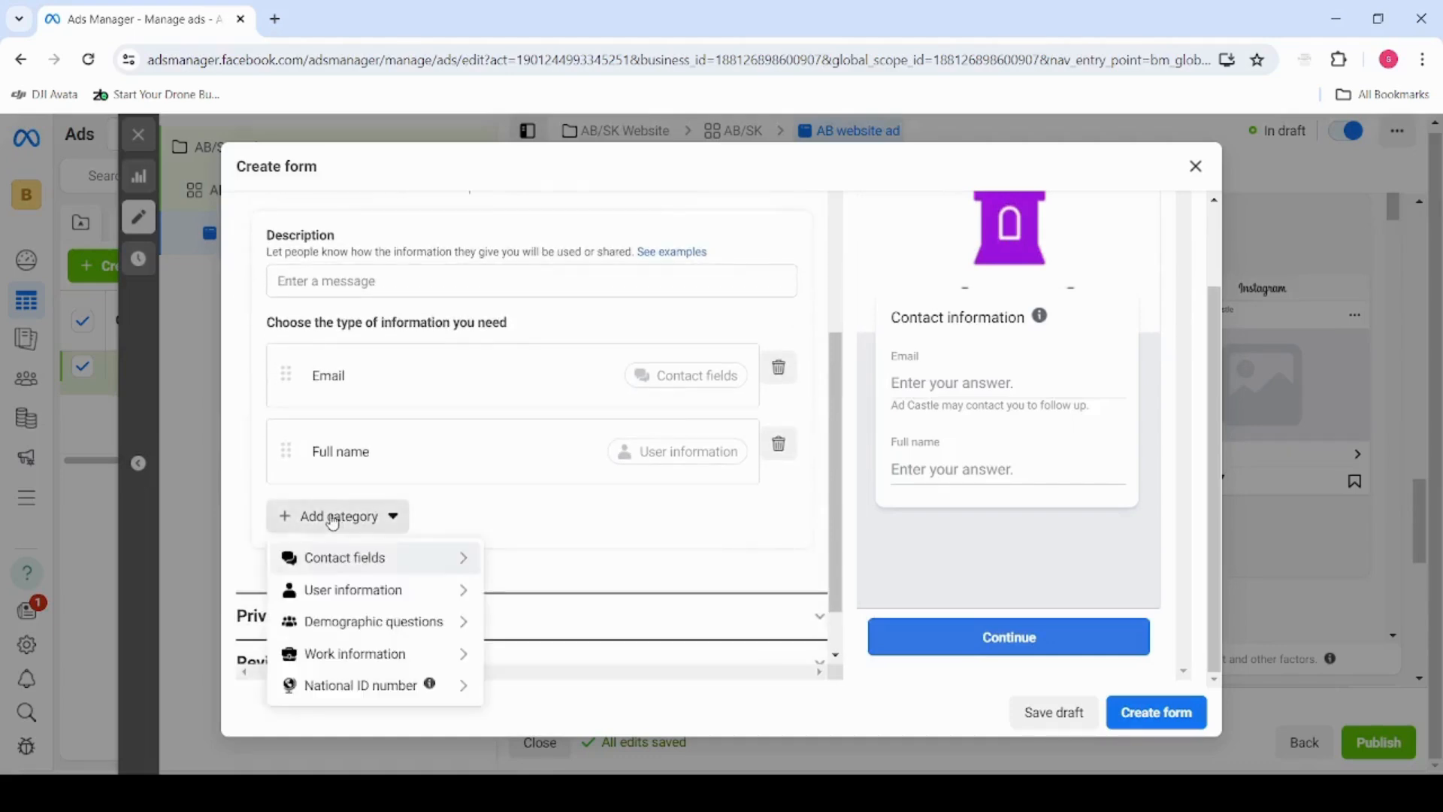
mouse_move(378, 560)
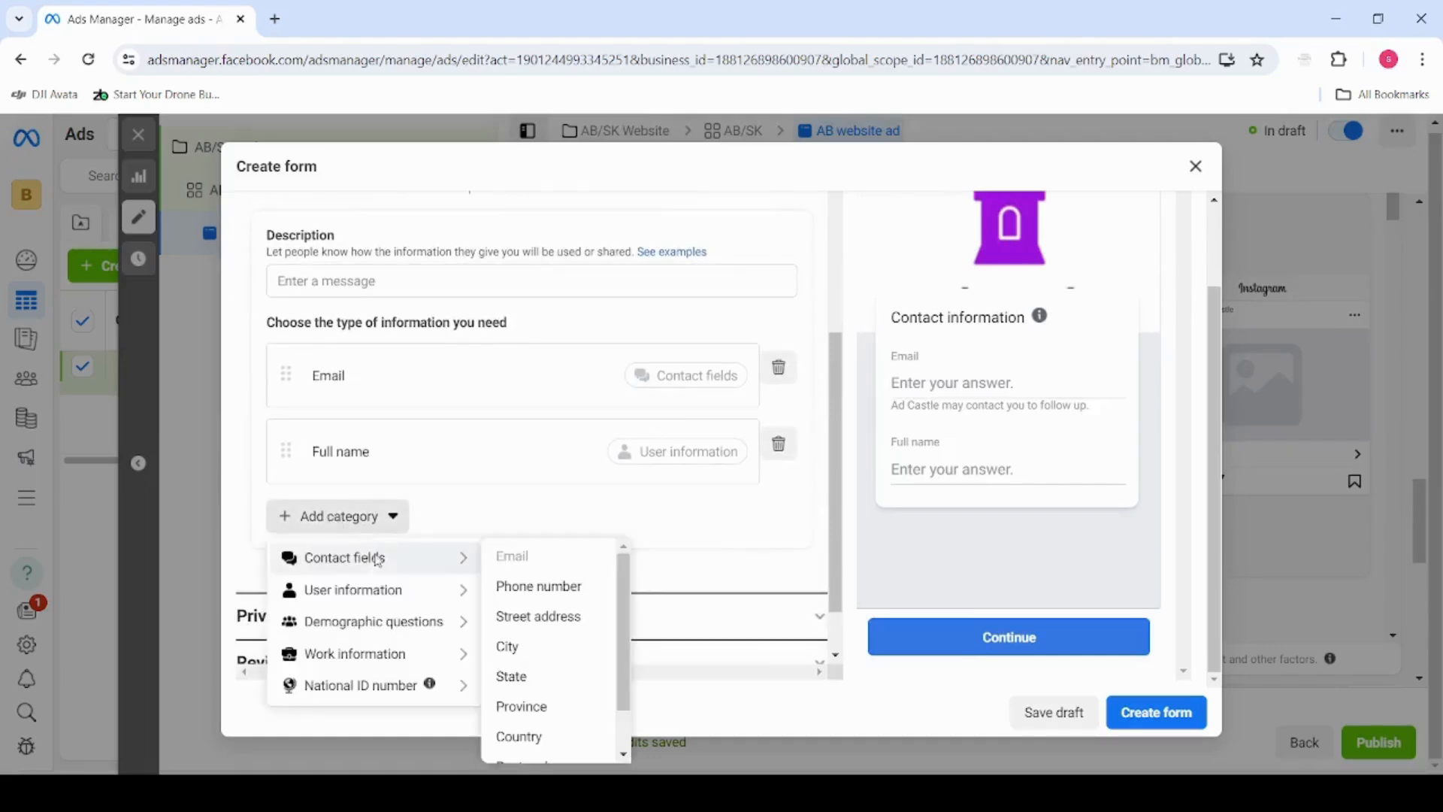
left_click(544, 594)
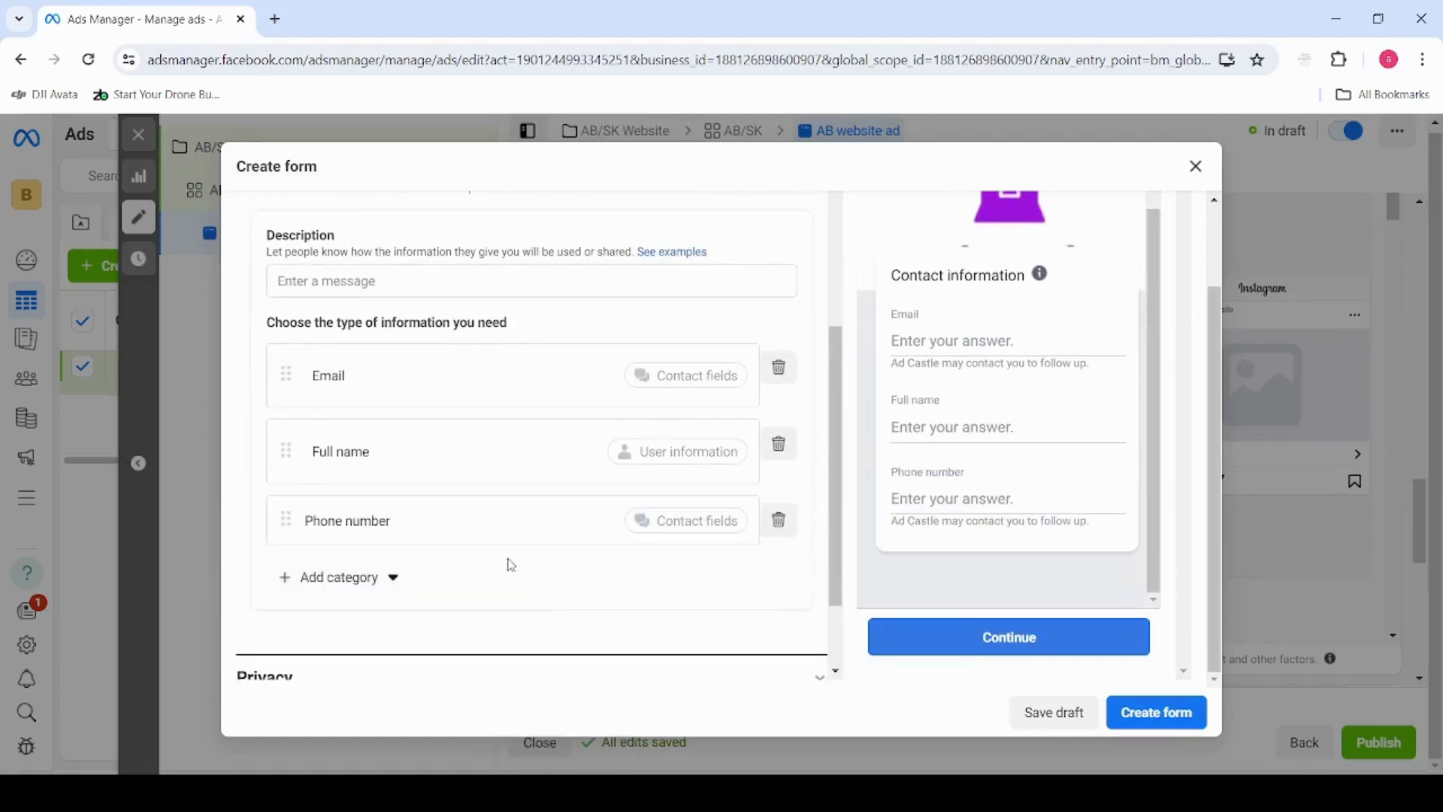
Examine the contact, user information, demographic and national ID fields available for the prefill questions
left_click(364, 577)
mouse_move(404, 721)
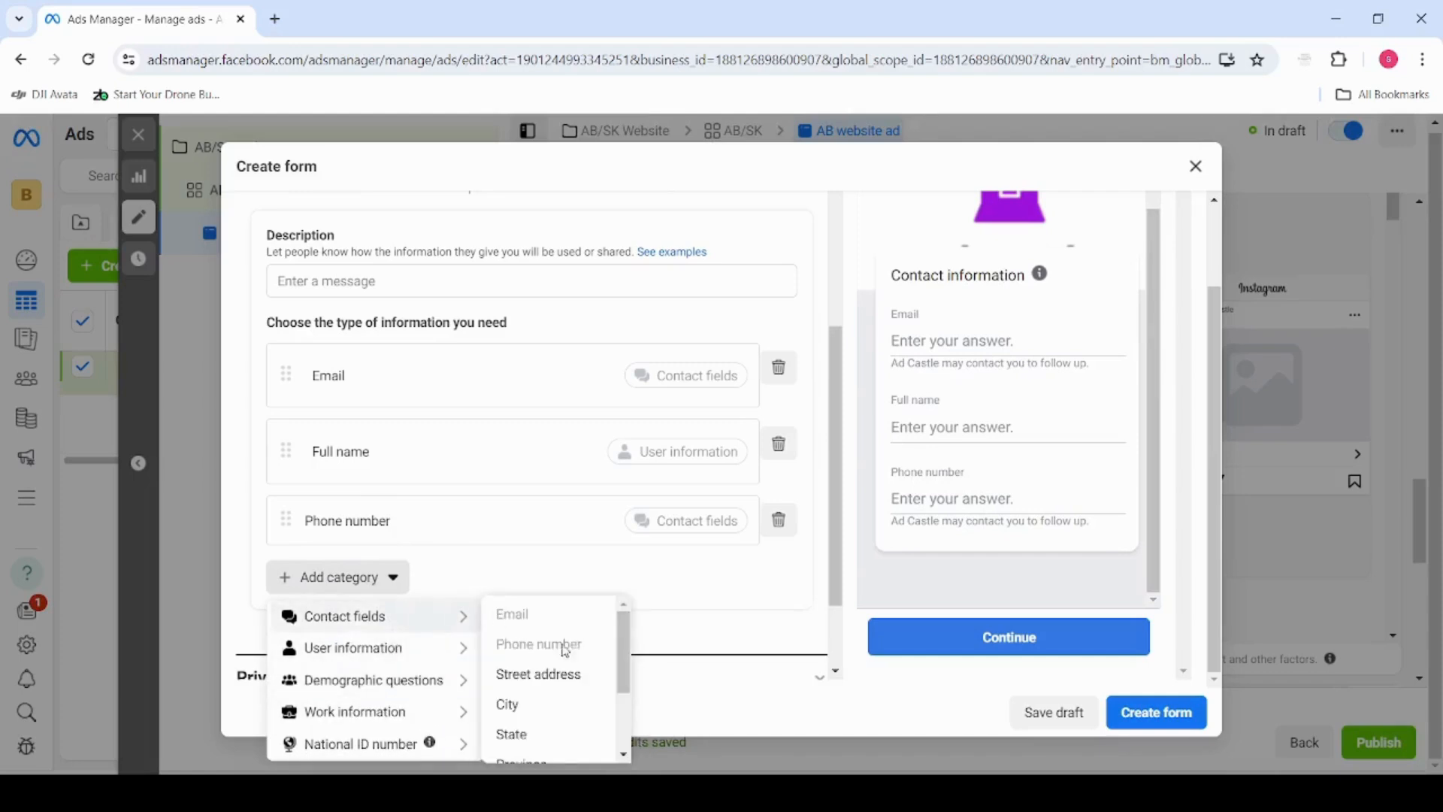
scroll(566, 651, "down", 2)
scroll(560, 714, "up", 2)
mouse_move(284, 636)
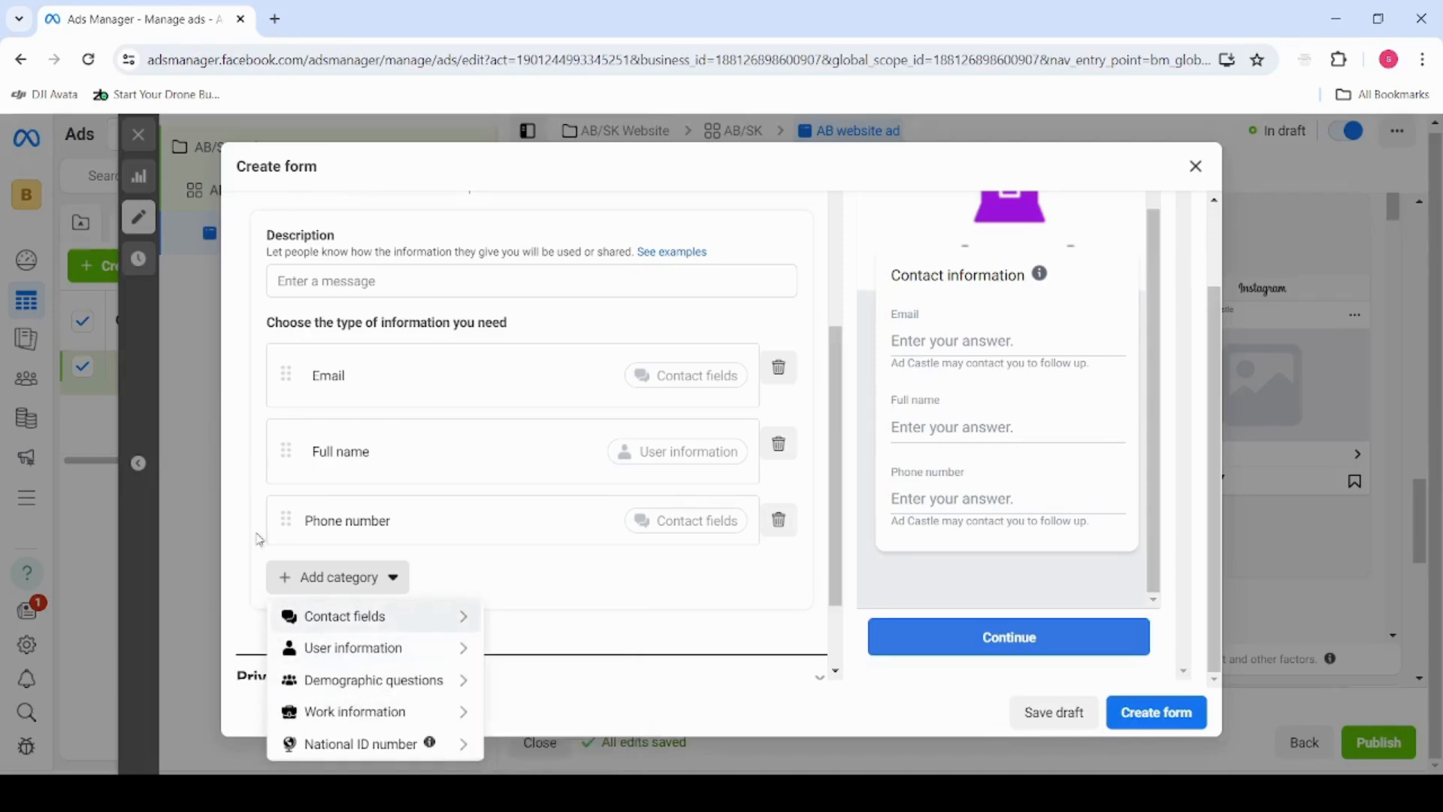
scroll(280, 500, "down", 2)
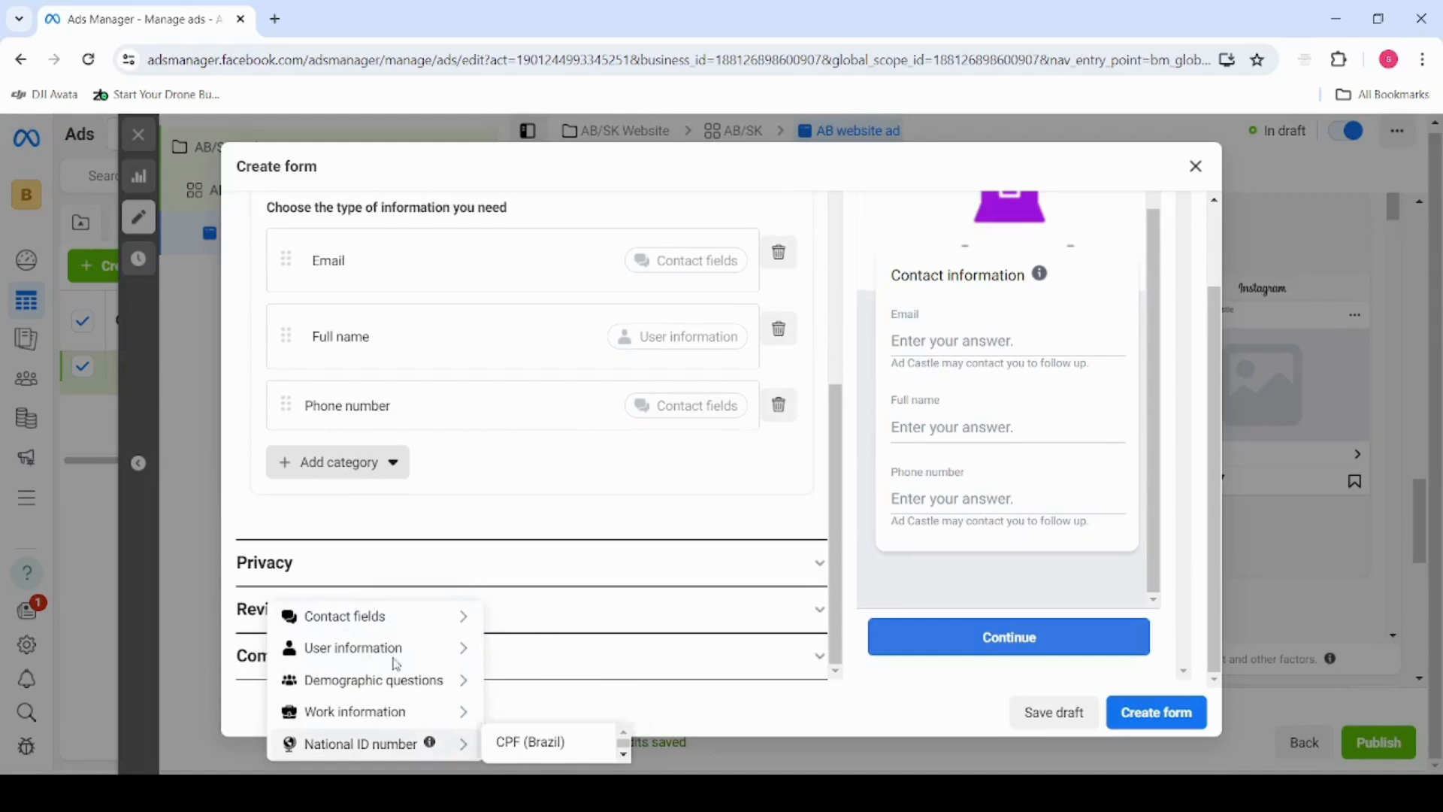
mouse_move(373, 663)
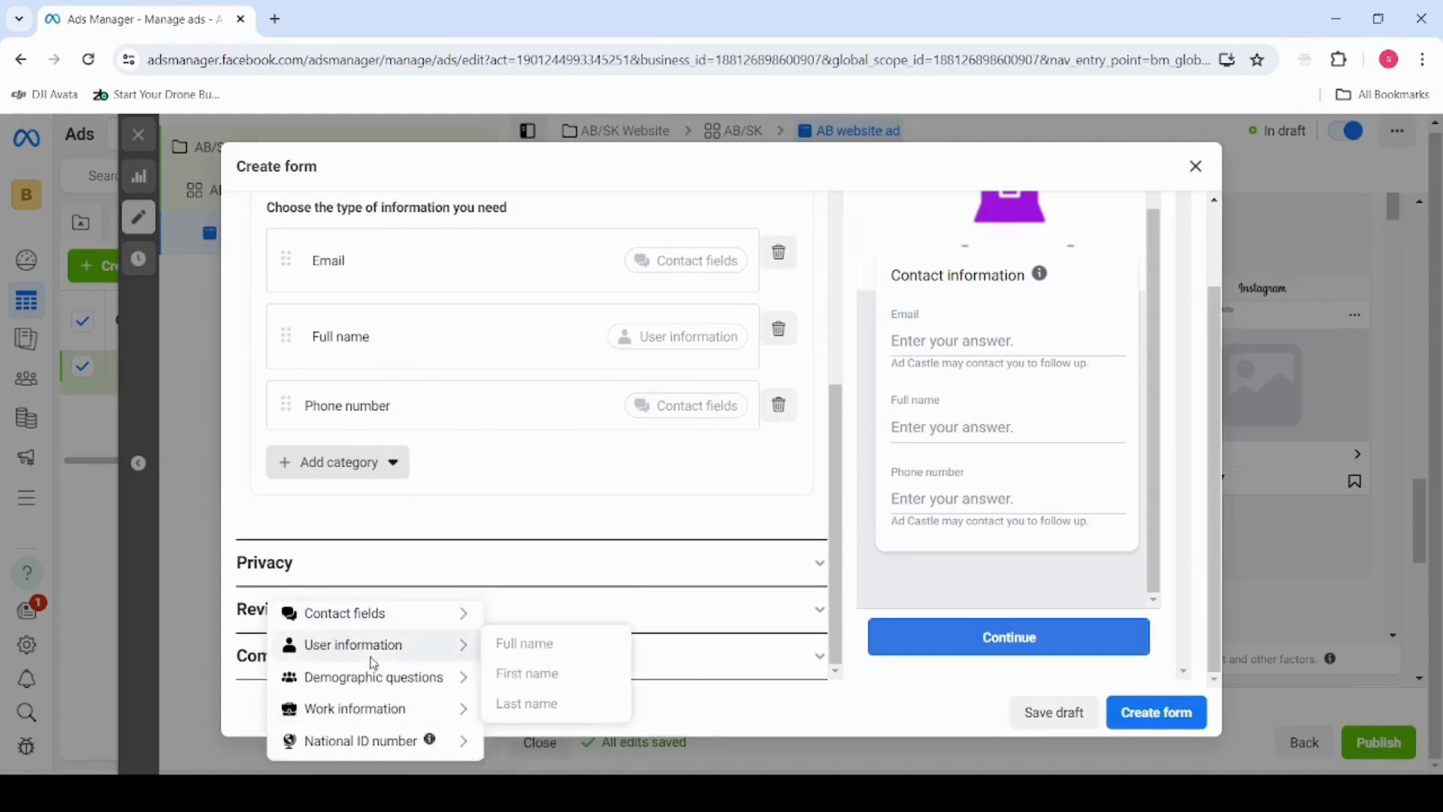
mouse_move(406, 680)
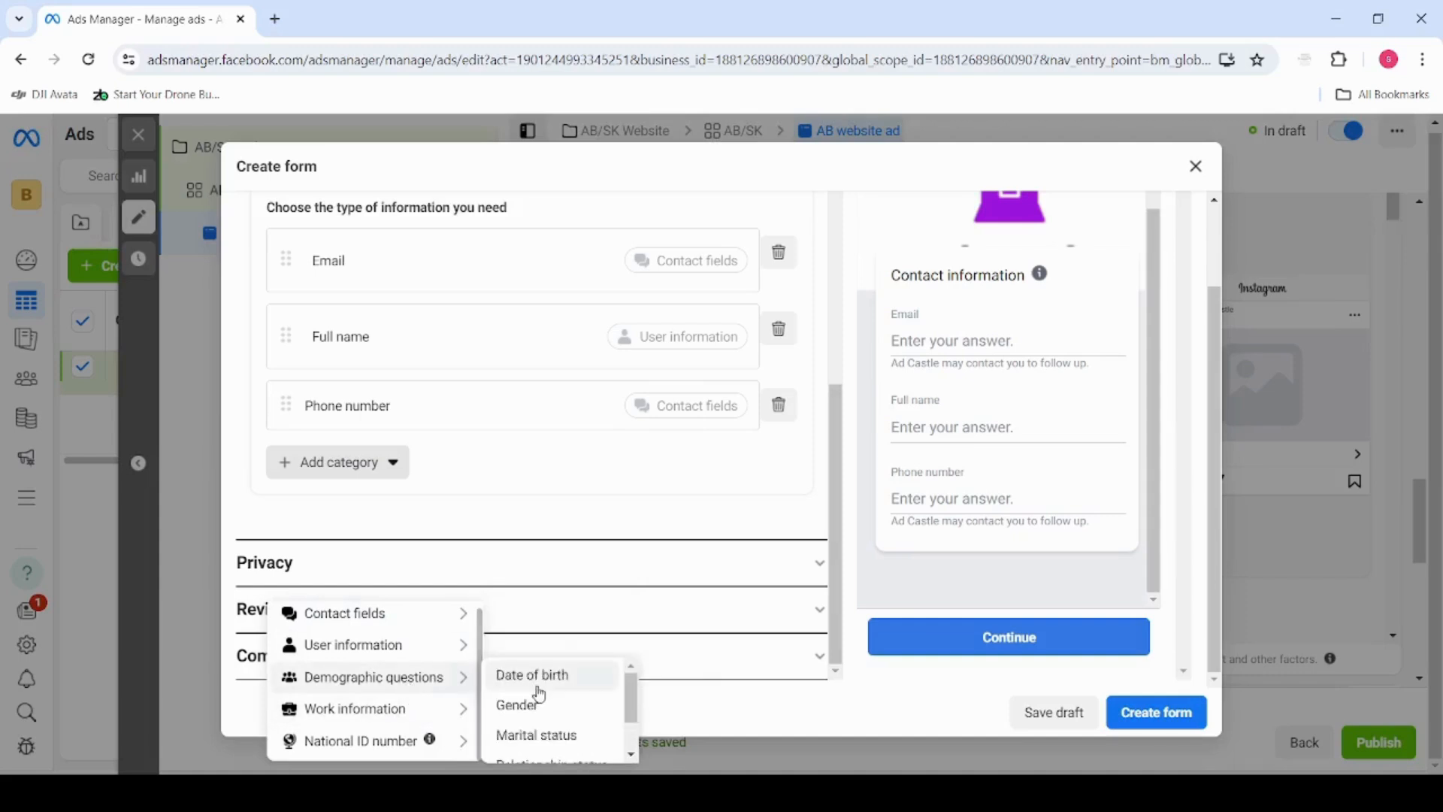
scroll(539, 695, "down", 1)
Try adding a Work email field to the prefill questions and remove it again
mouse_move(451, 709)
scroll(555, 719, "down", 1)
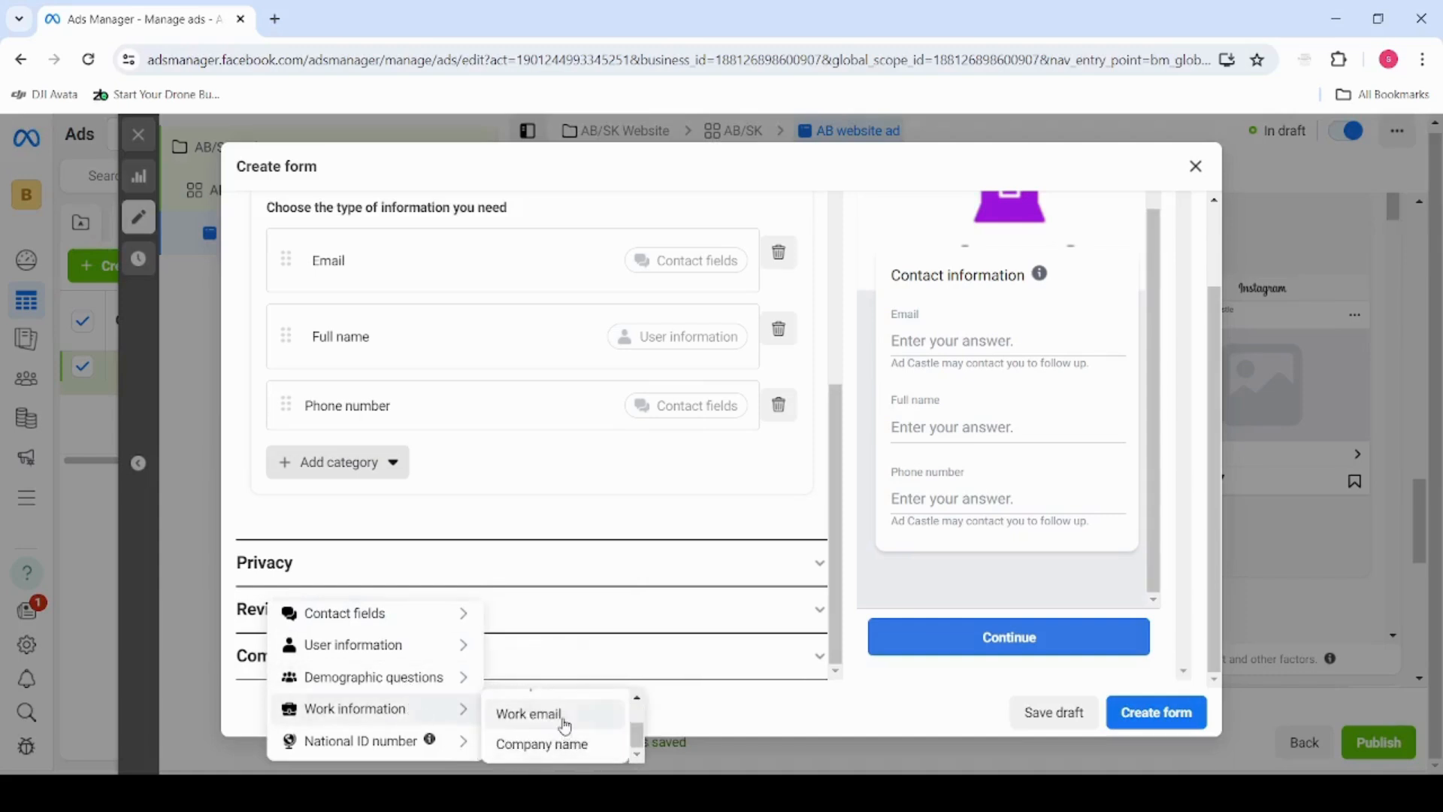
left_click(563, 716)
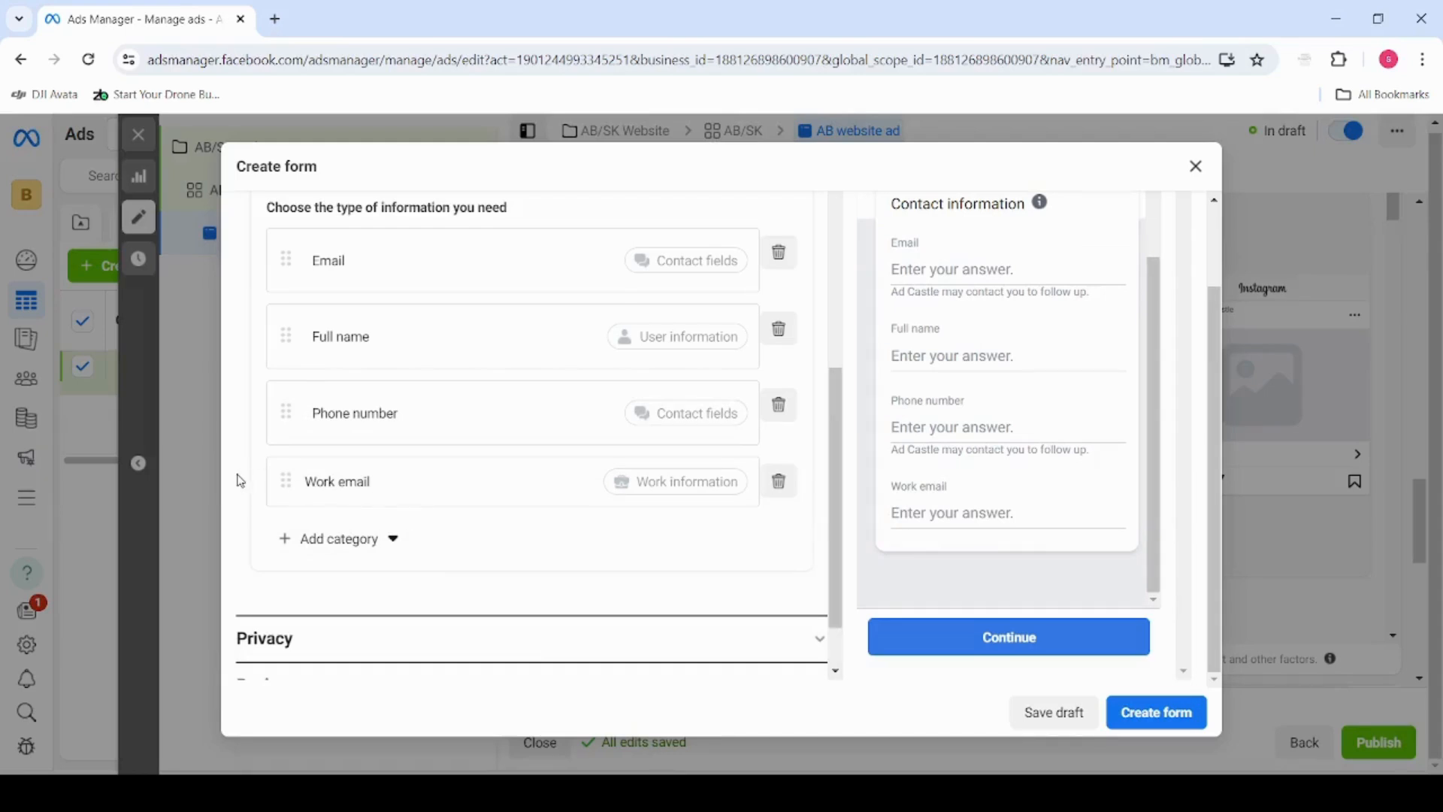
left_click(779, 481)
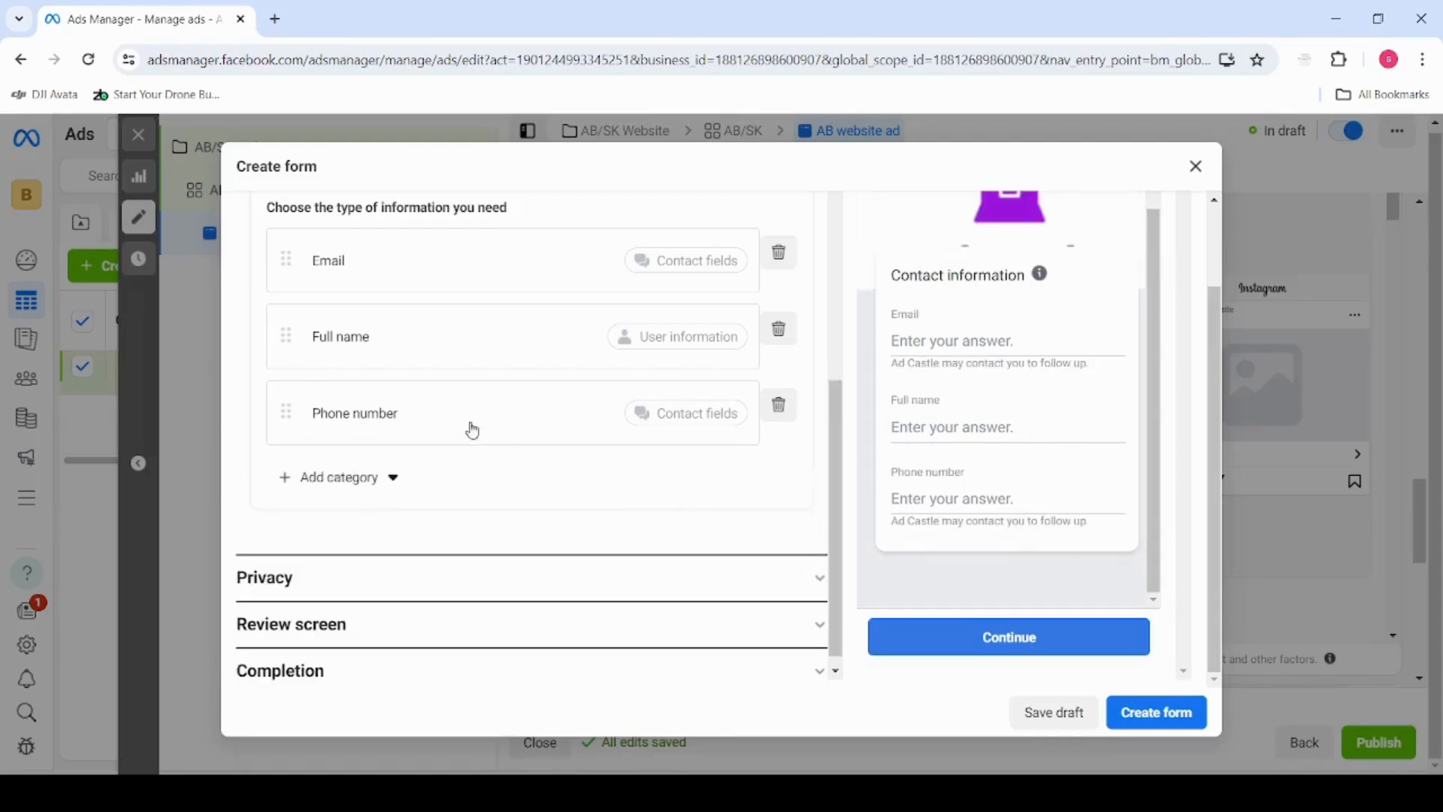
Add the Company name field from the work information category to the prefill questions
left_click(361, 481)
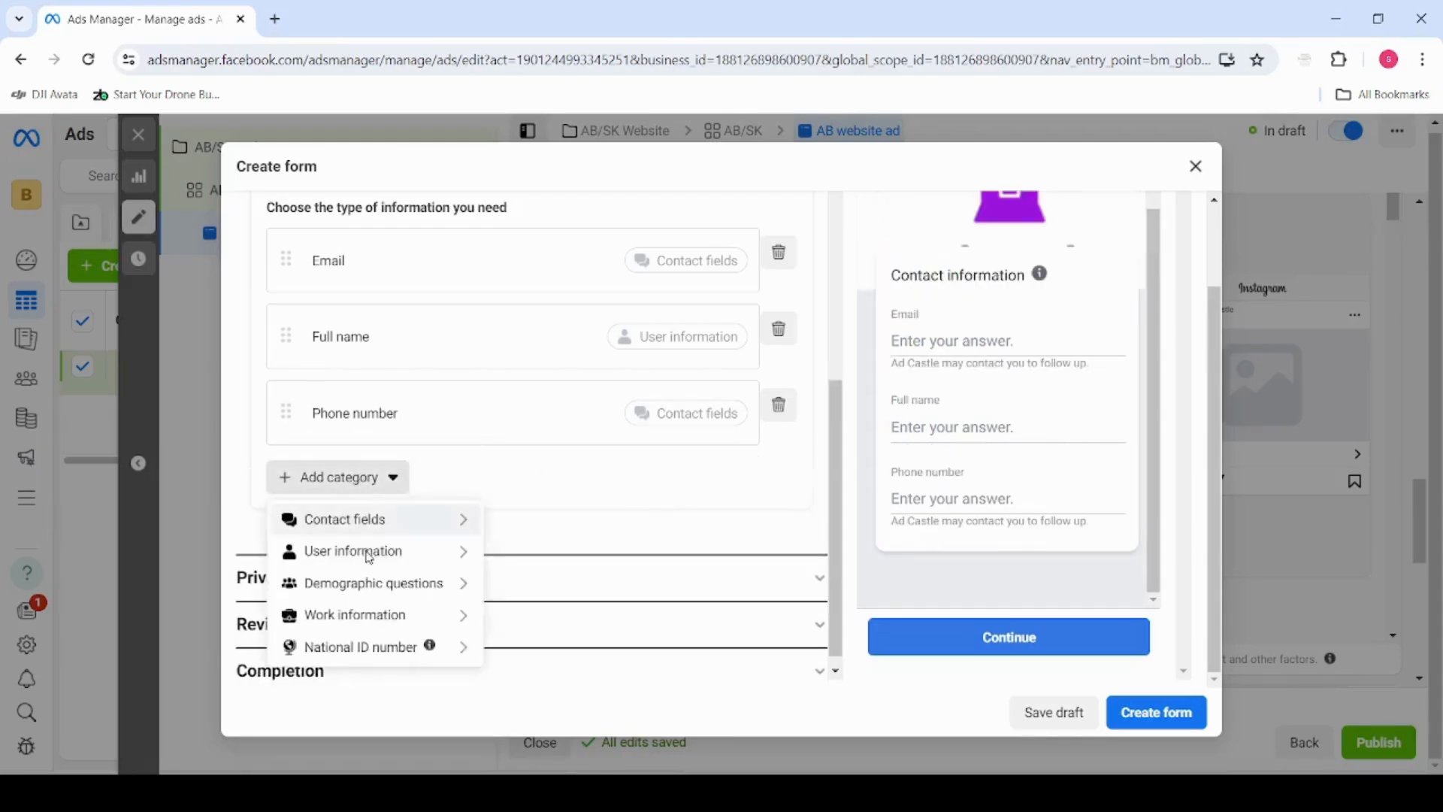
mouse_move(376, 615)
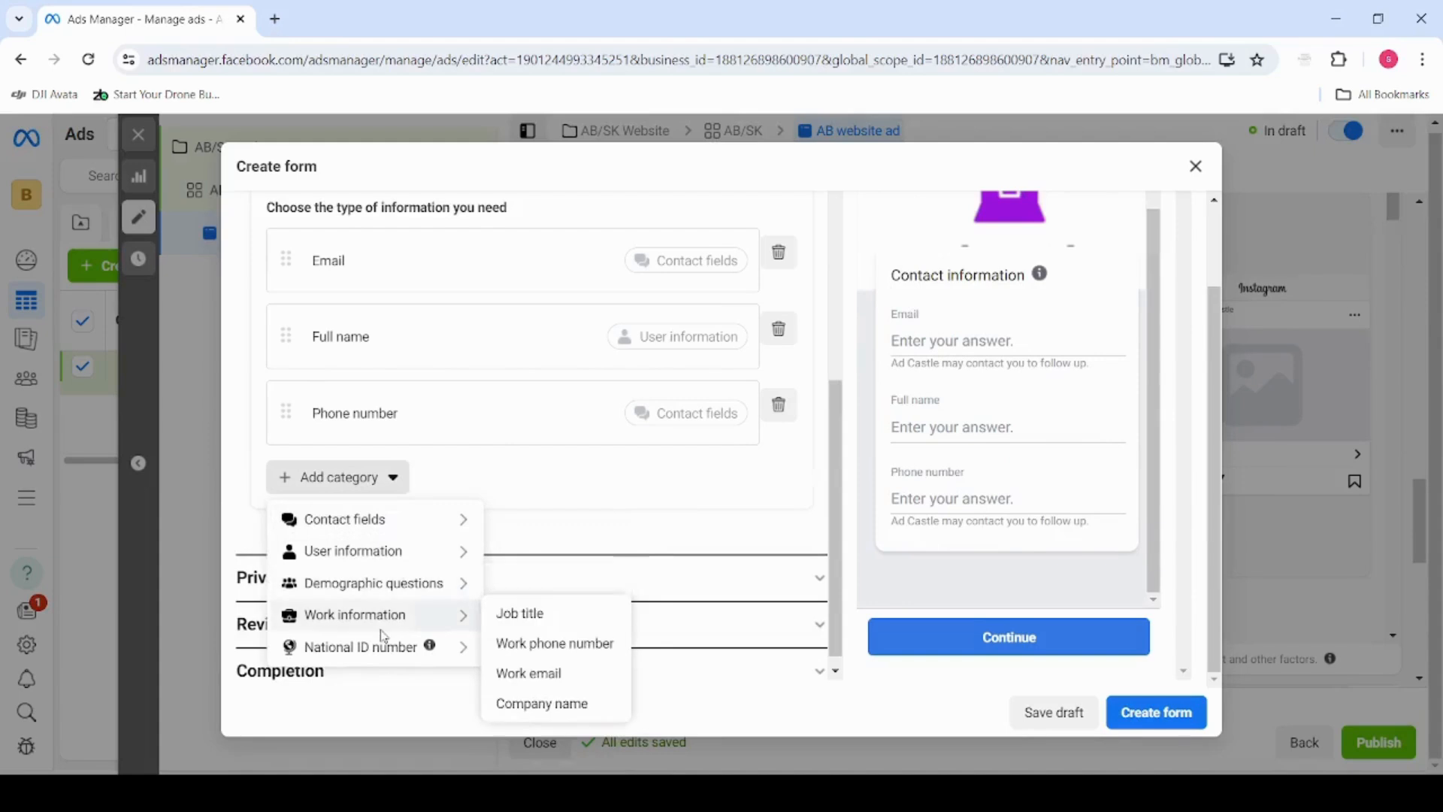
left_click(534, 707)
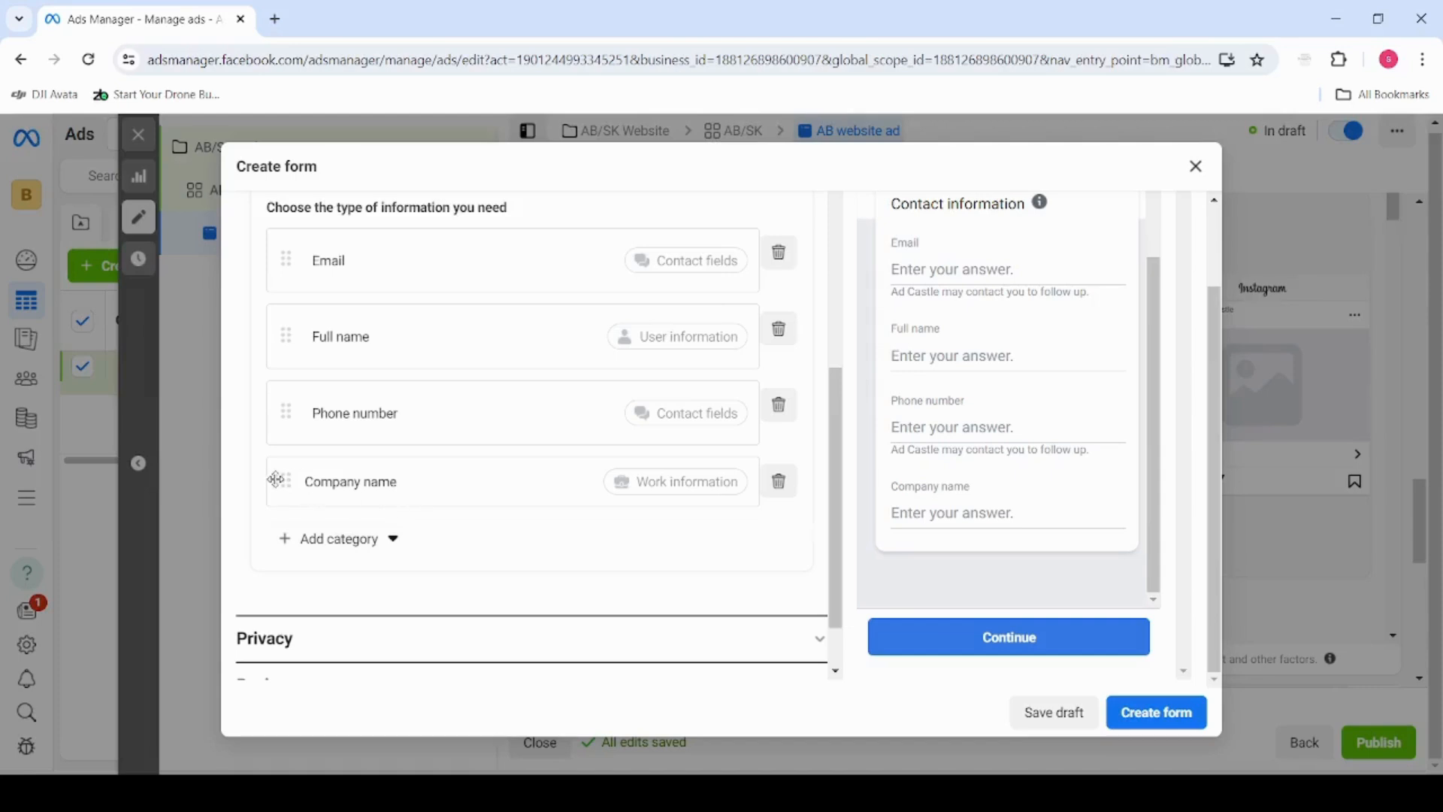
scroll(461, 518, "up", 1)
scroll(451, 509, "down", 2)
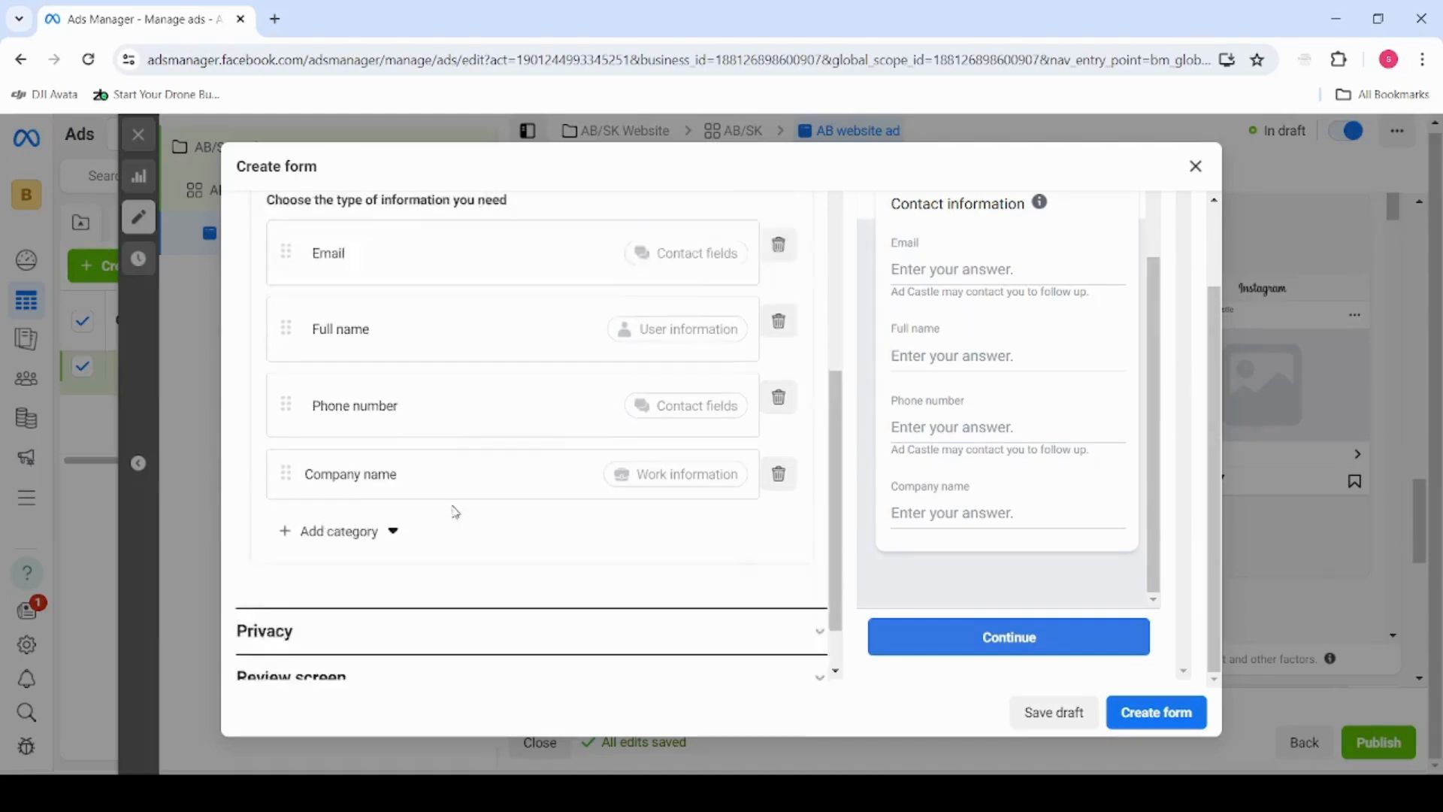
Enter "Please porivde the best contact" as the description of the prefill questions
scroll(449, 467, "up", 1)
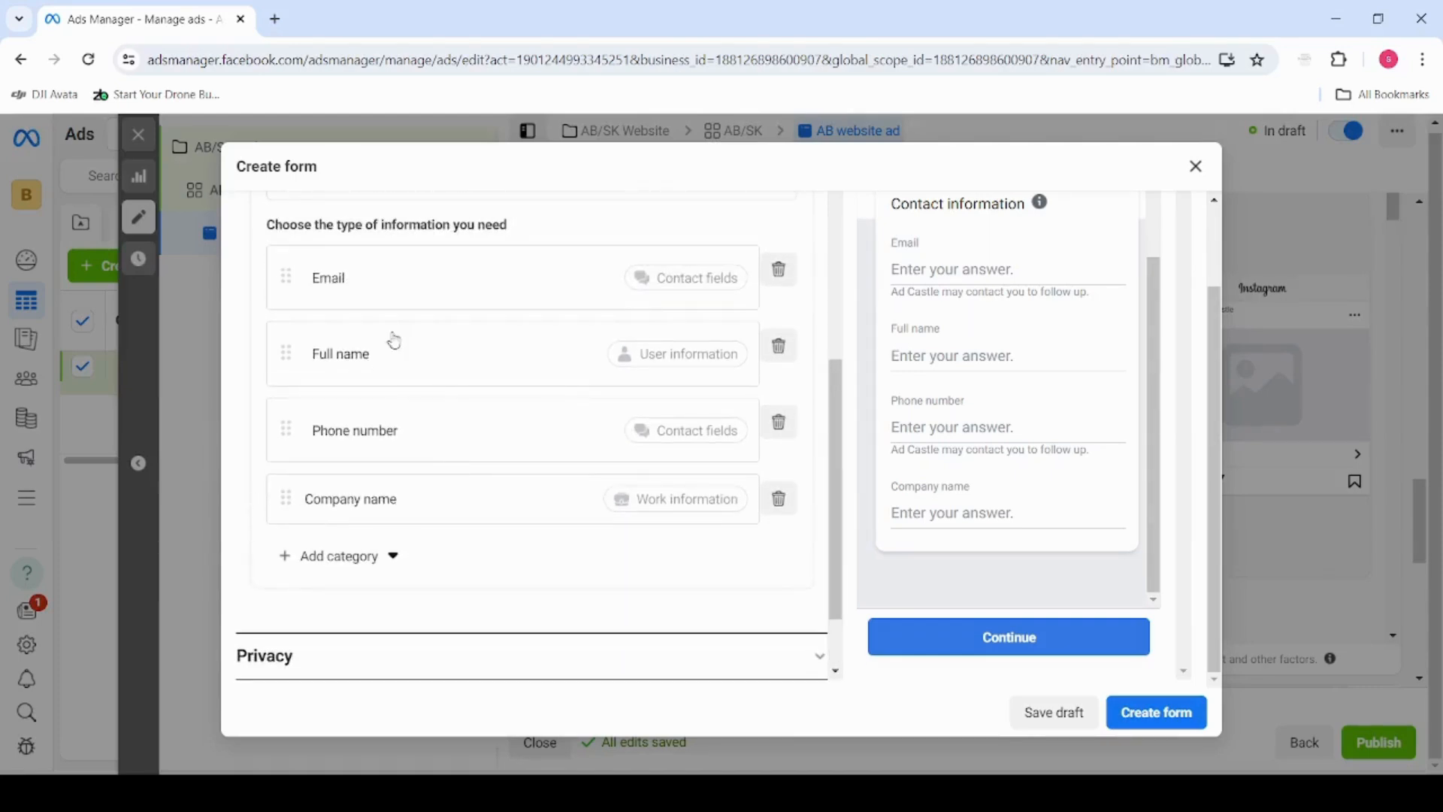
scroll(394, 341, "up", 1)
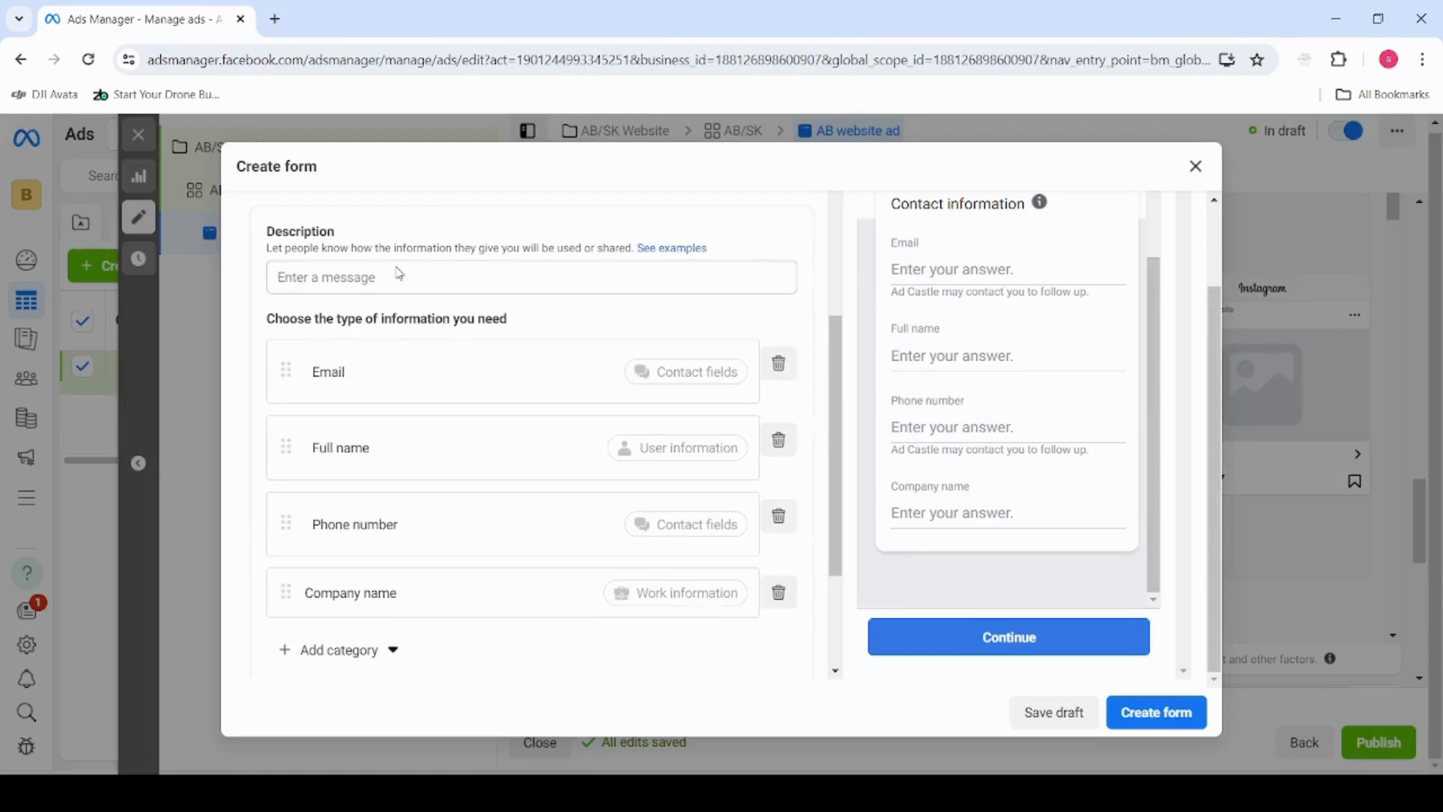
left_click(394, 284)
type("Plea")
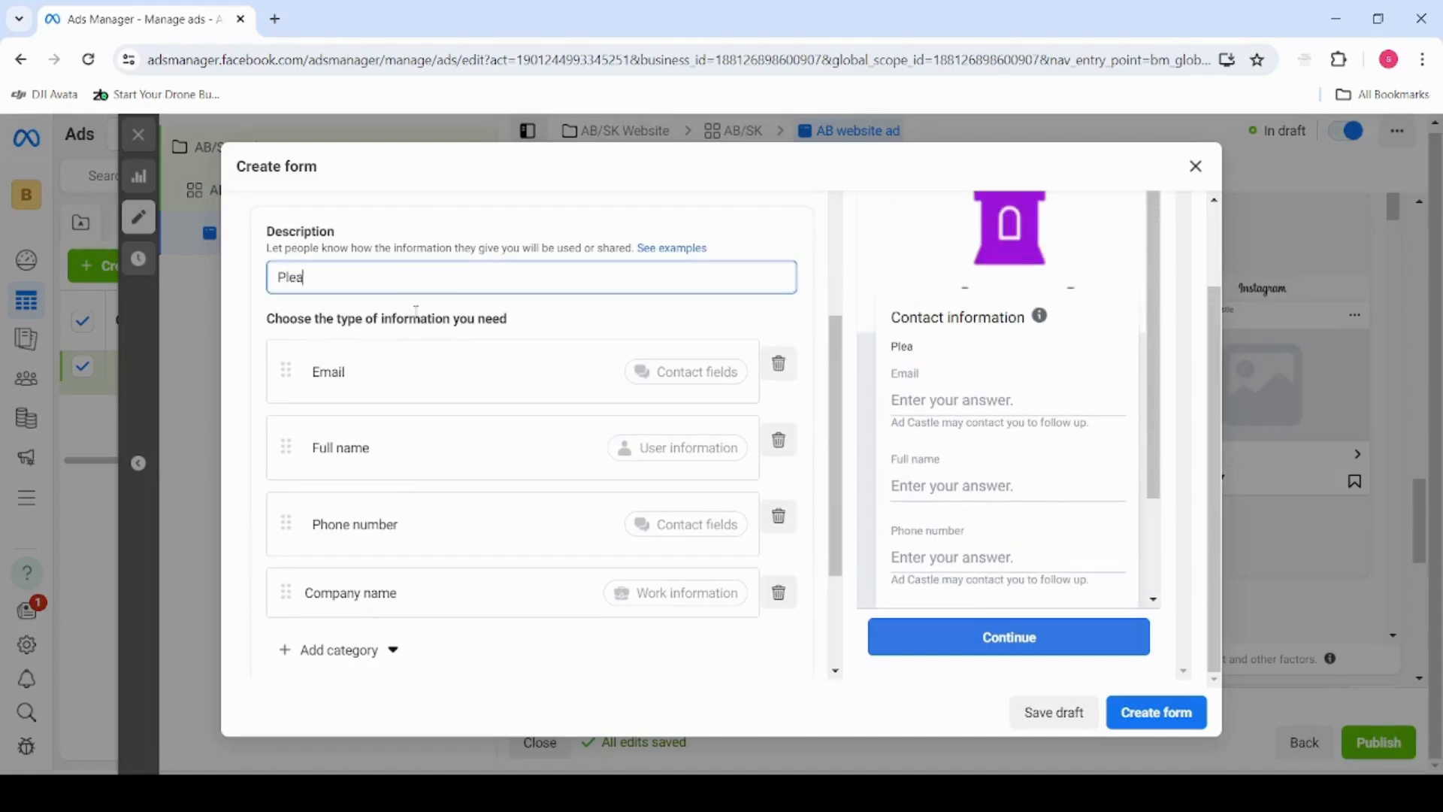
type("se porivde the best contact")
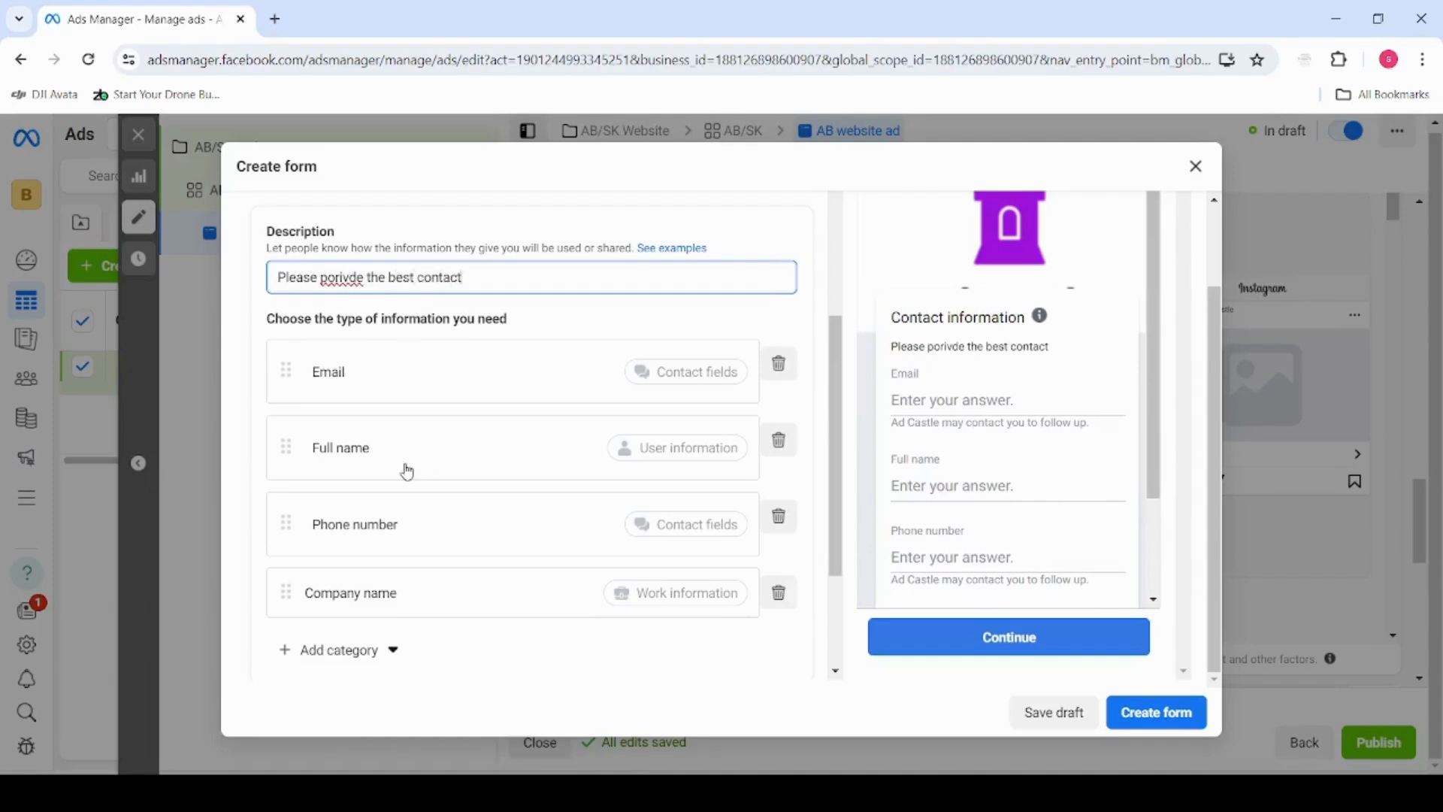
Edit the misspelled second word so the prefill description reads "Please proivde the best contact"
left_click(343, 278)
key("BackSpace")
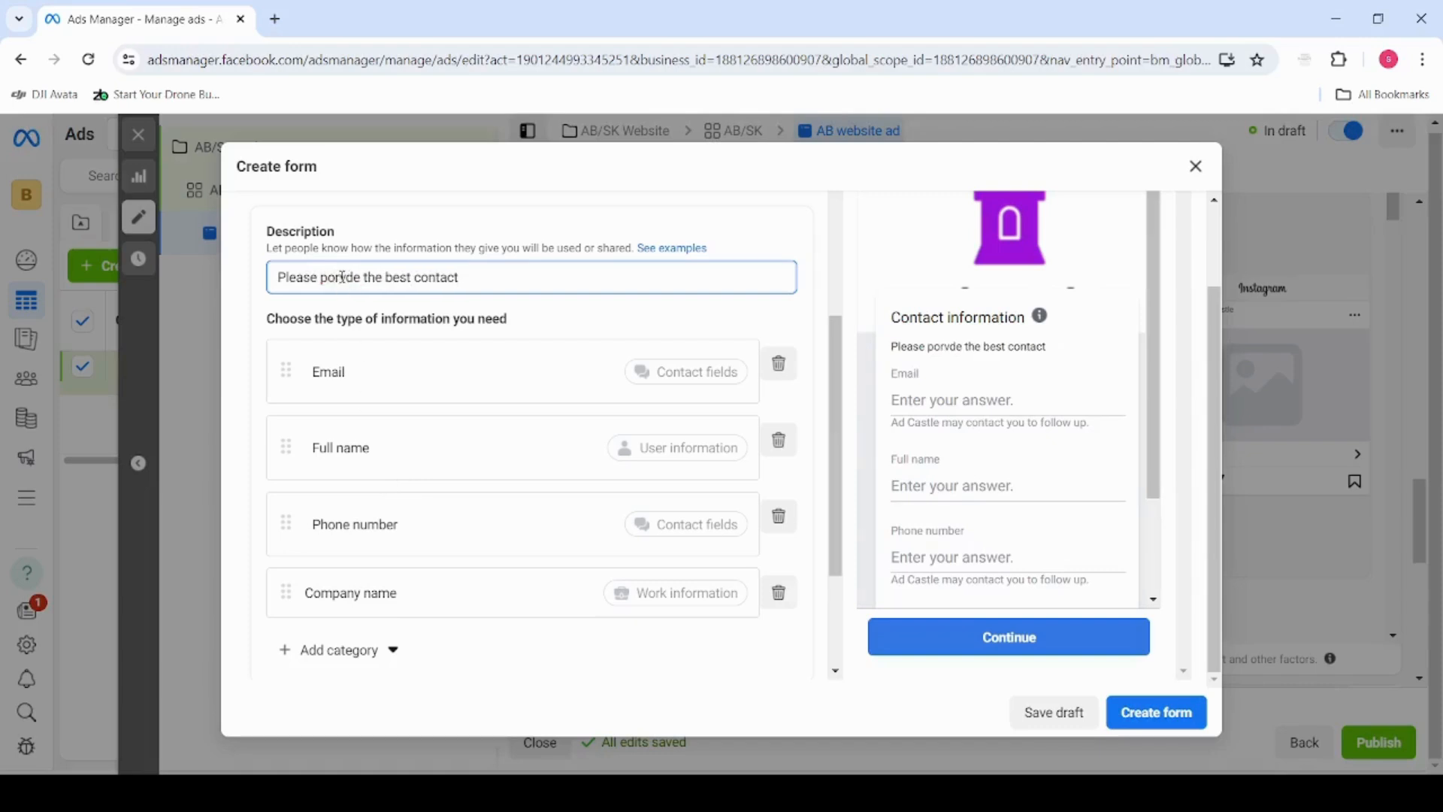
key("Left")
key("Left")
type("r")
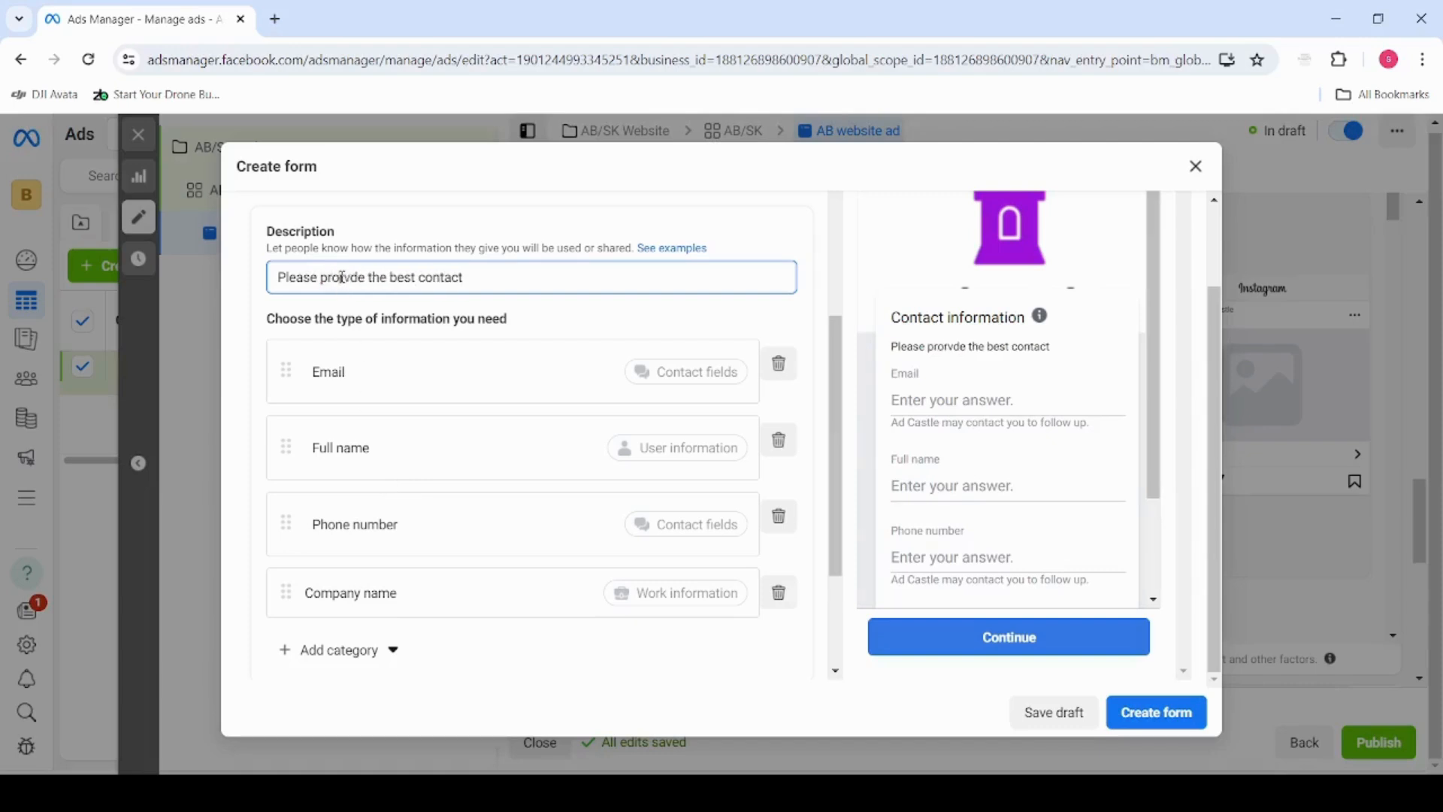
key("BackSpace")
left_click(275, 272)
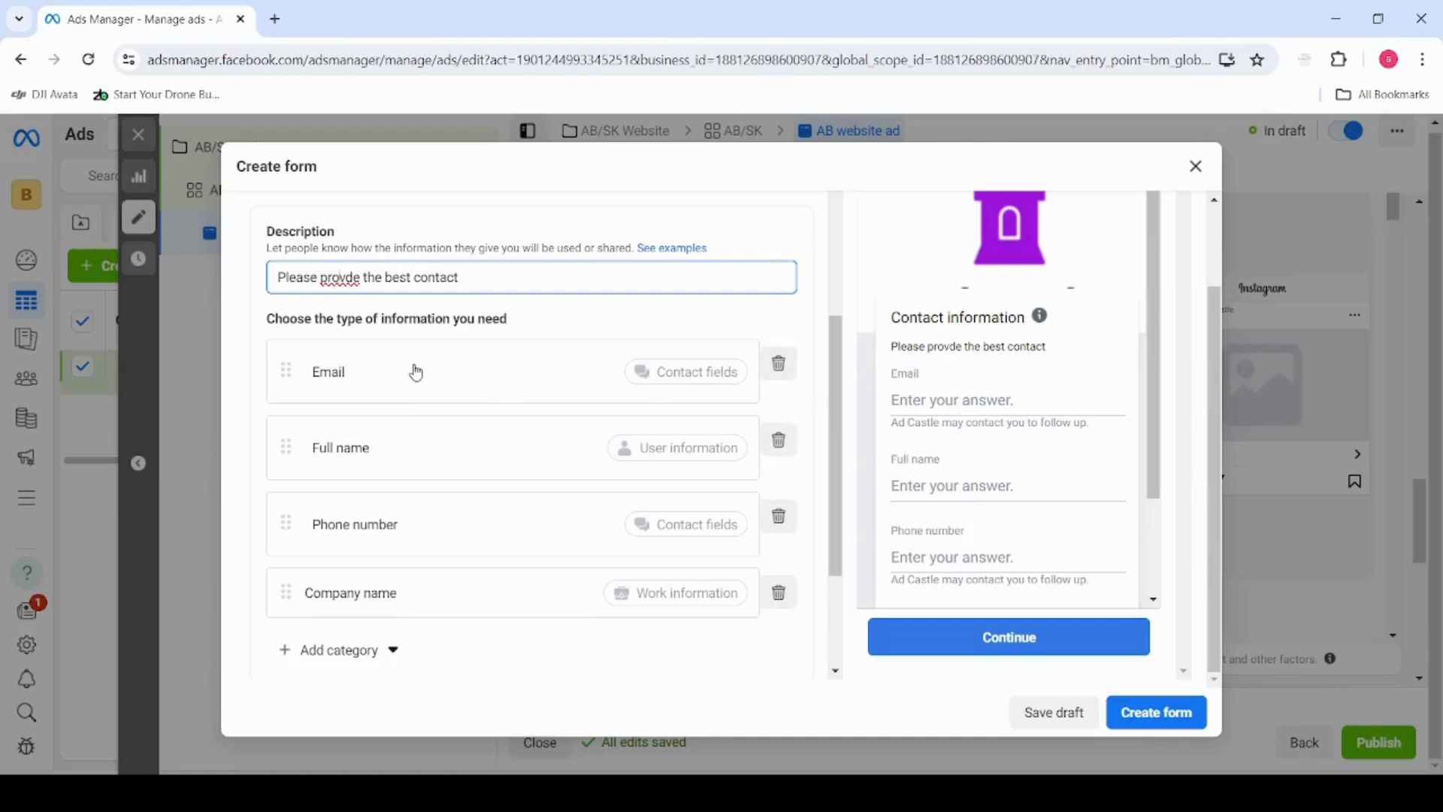
type("i")
Review the list of prefill questions and the contact information page in the form preview
scroll(374, 345, "down", 3)
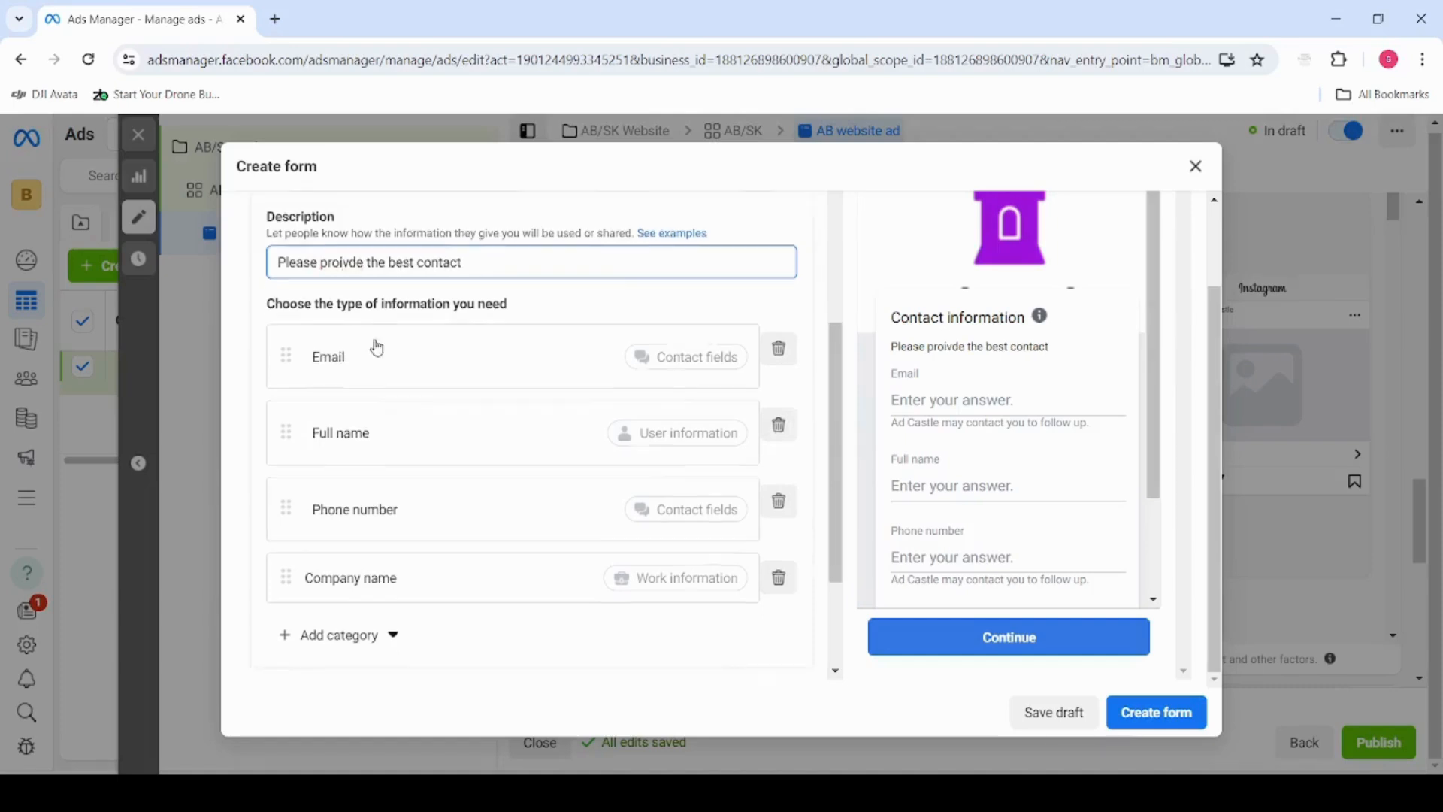
scroll(390, 474, "up", 2)
scroll(404, 445, "up", 1)
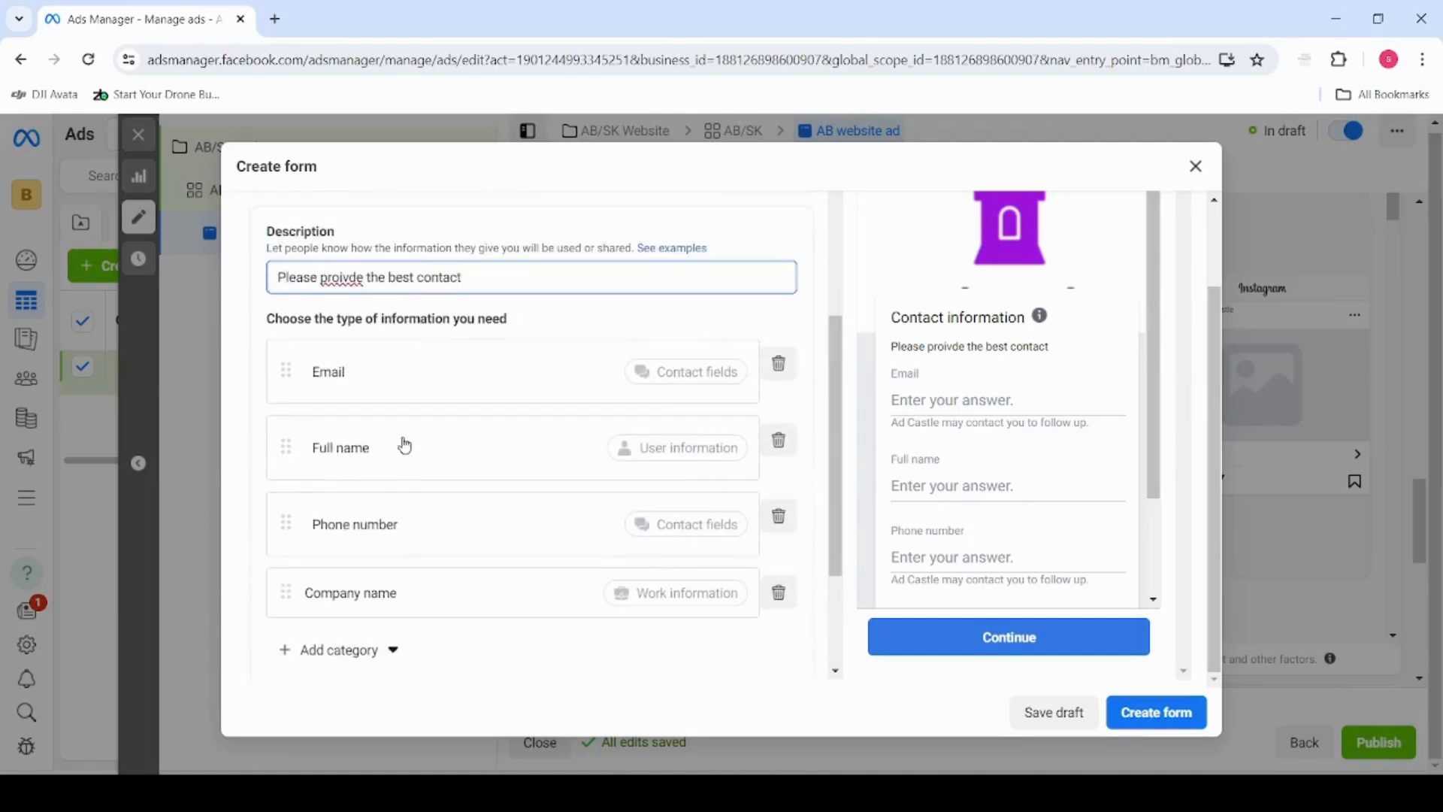
scroll(1022, 445, "down", 2)
scroll(1021, 445, "up", 1)
scroll(1022, 448, "up", 1)
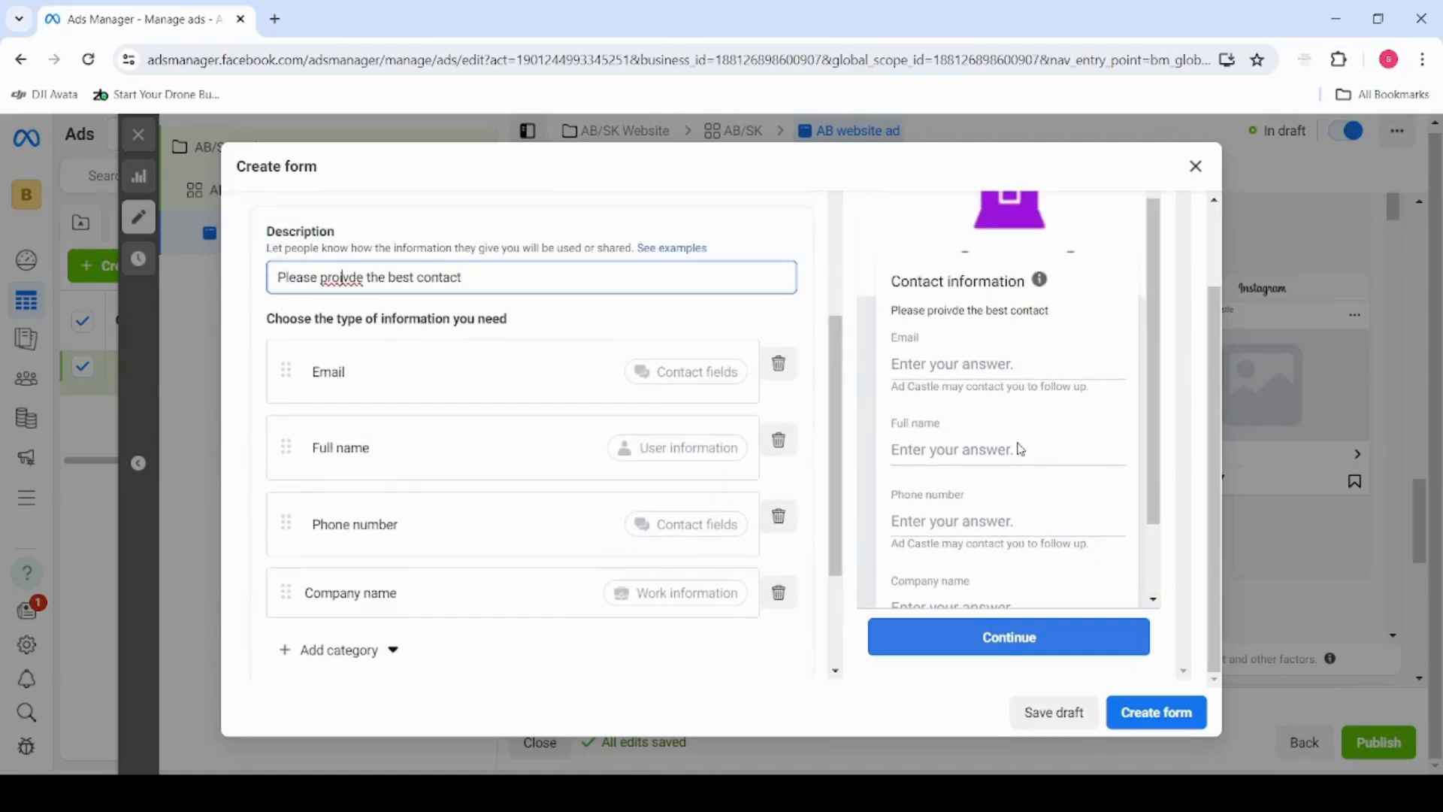
scroll(687, 428, "down", 3)
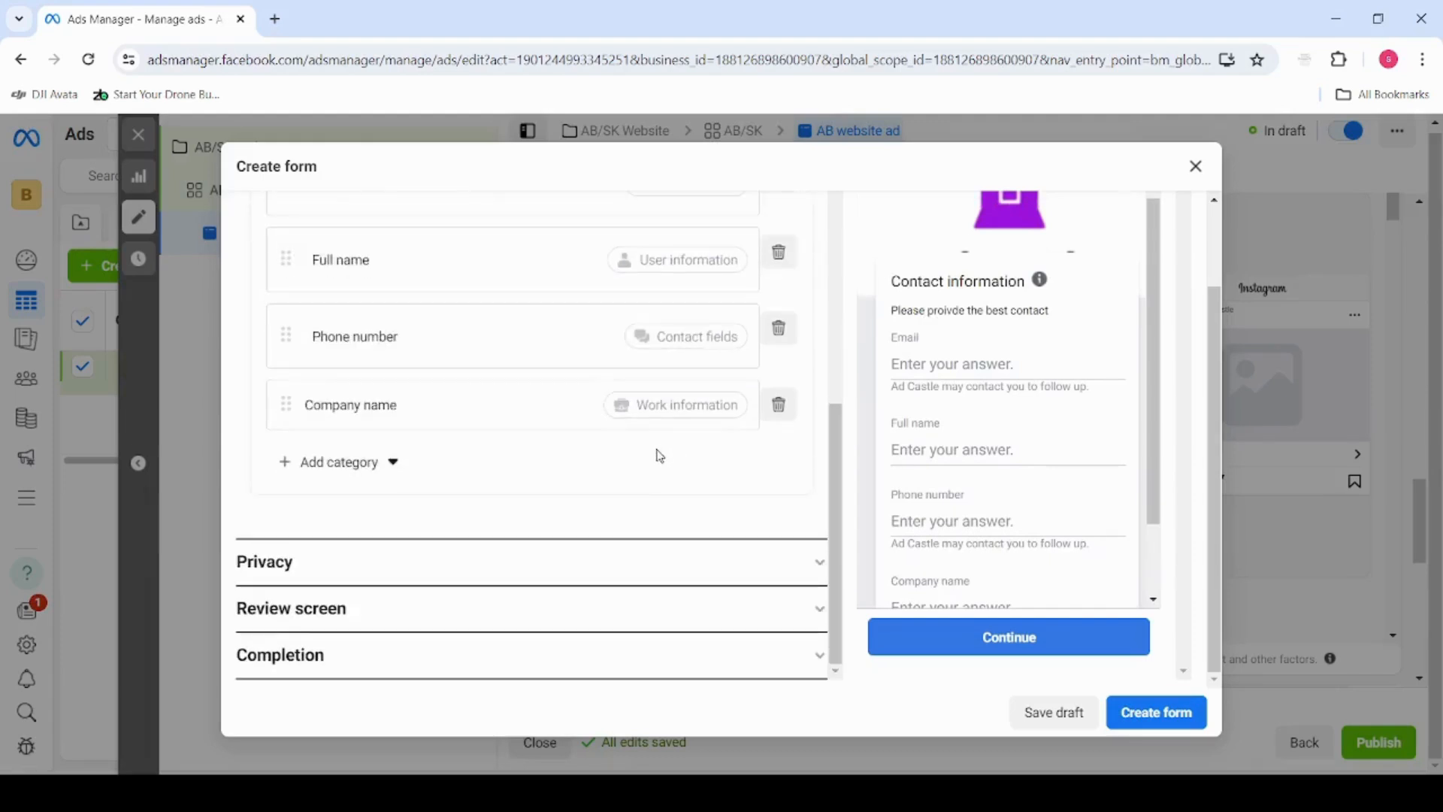
scroll(534, 493, "up", 3)
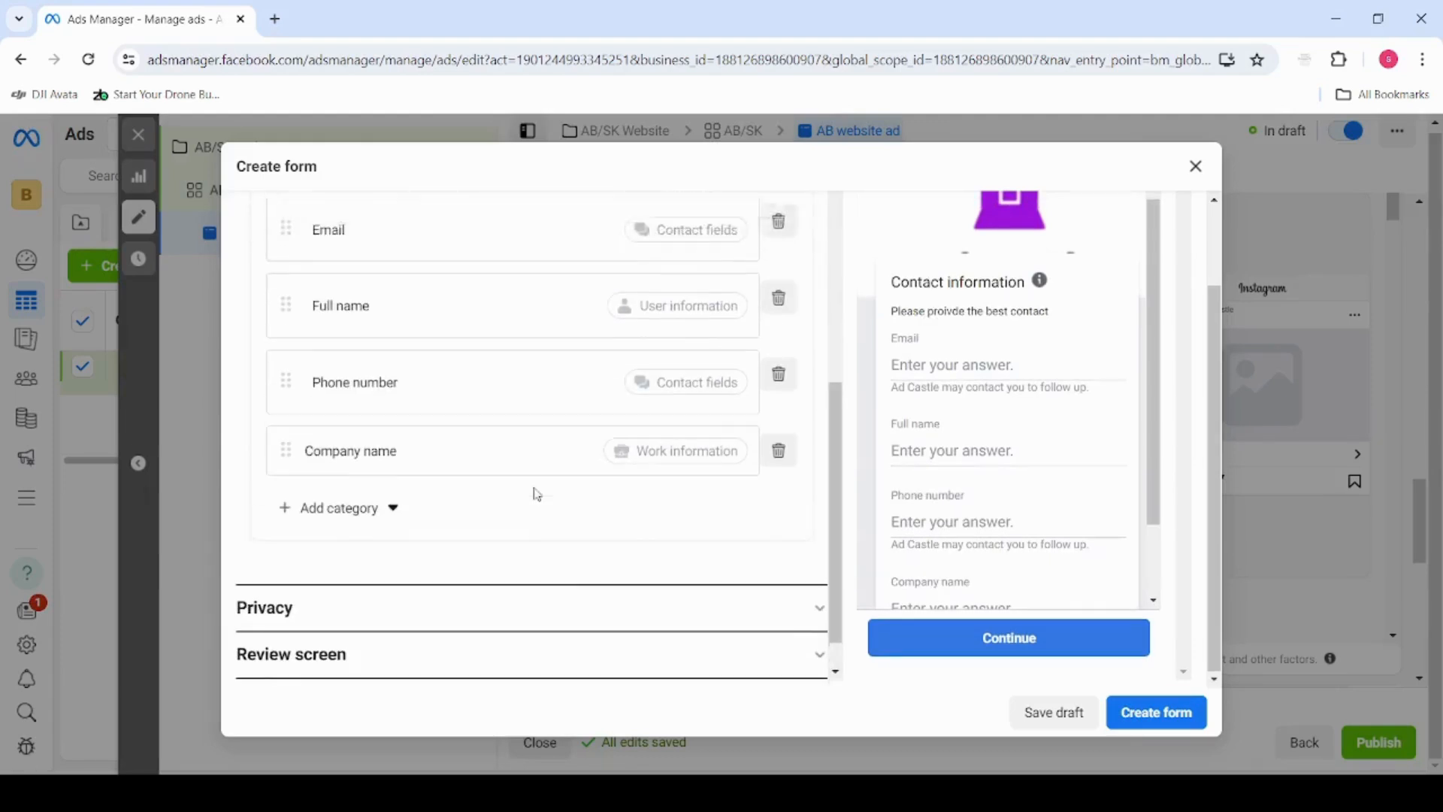
scroll(481, 557, "down", 3)
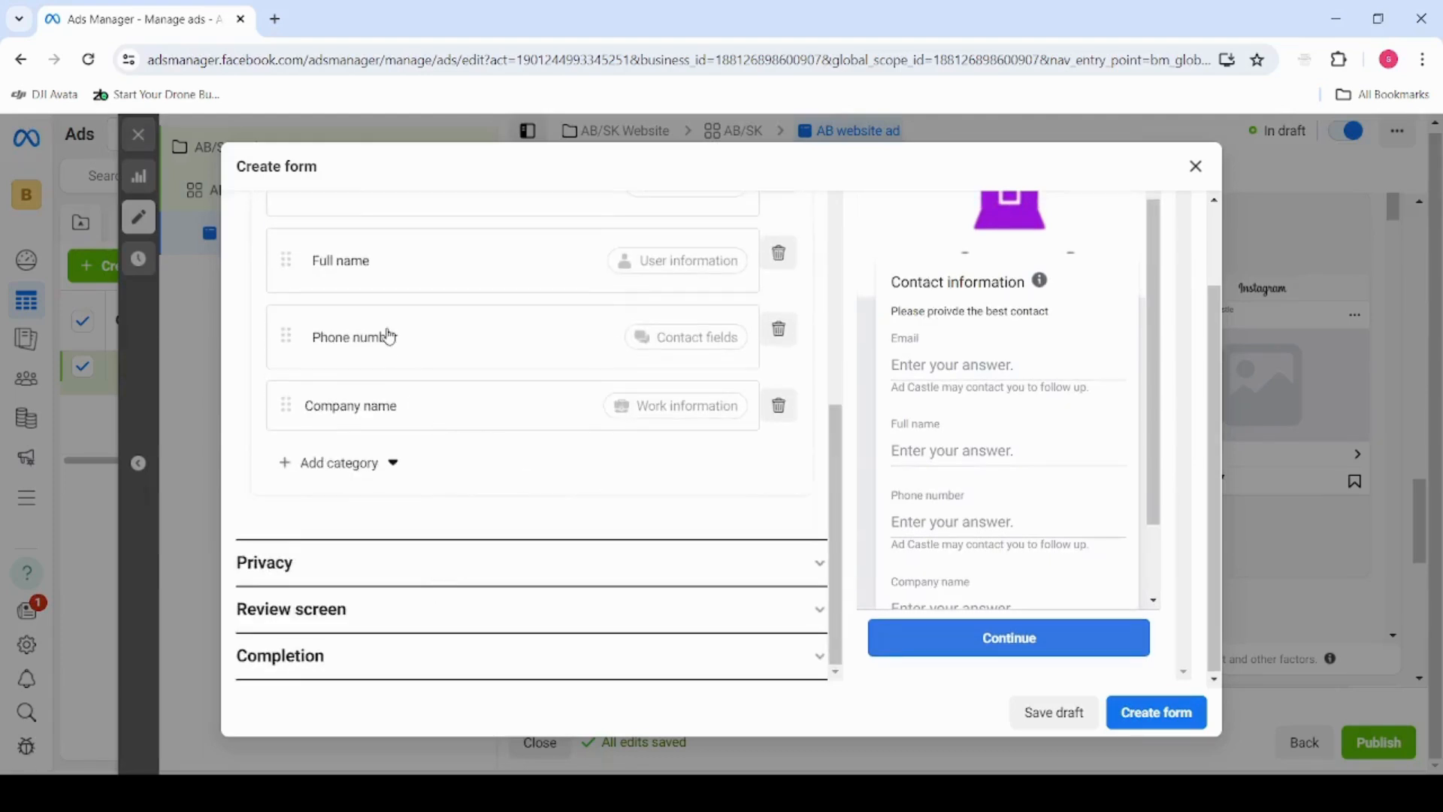
scroll(391, 407, "up", 1)
scroll(402, 451, "down", 1)
Open the form's privacy policy link for editing and examine the privacy requirements and the review page in the preview
left_click(403, 559)
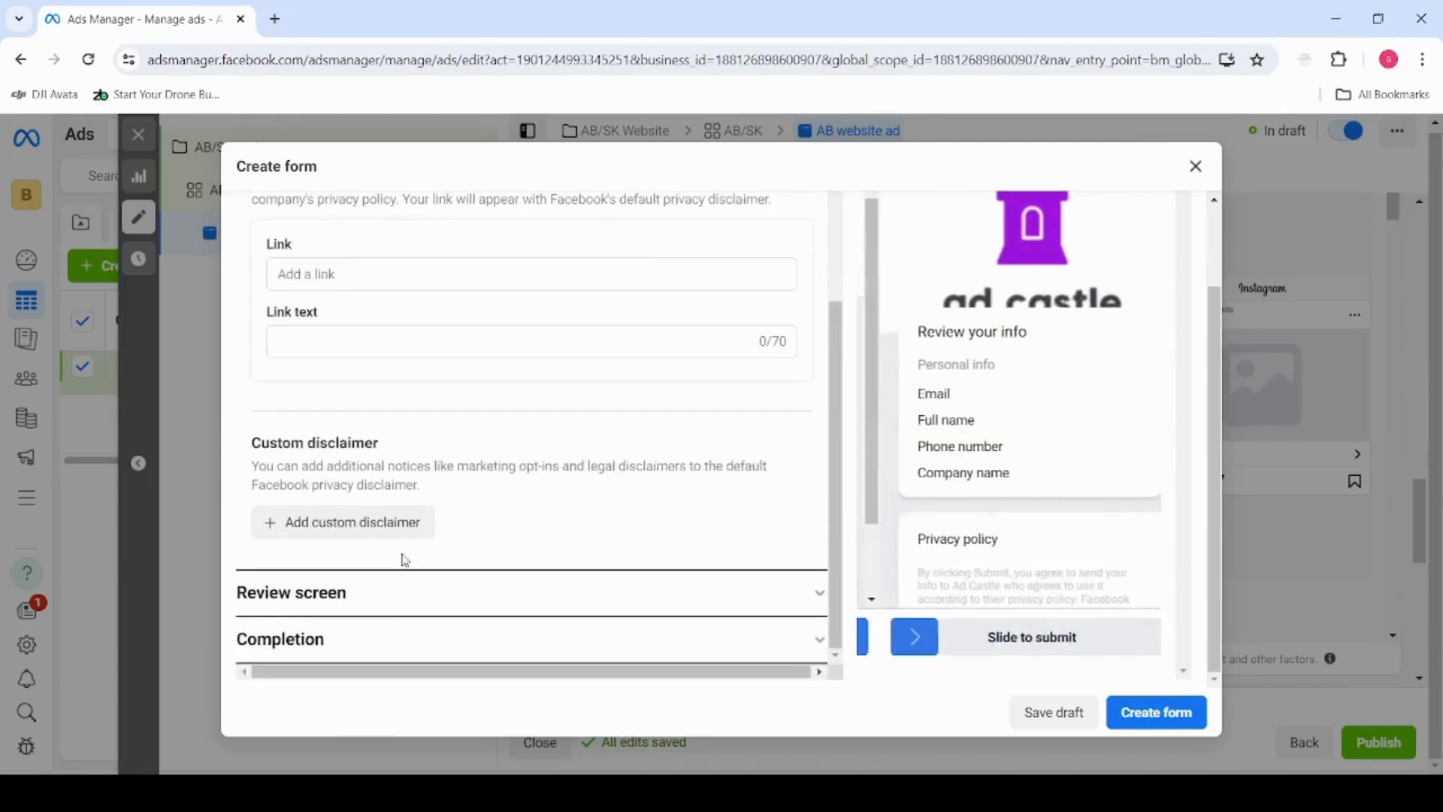
left_click(403, 291)
scroll(528, 505, "up", 1)
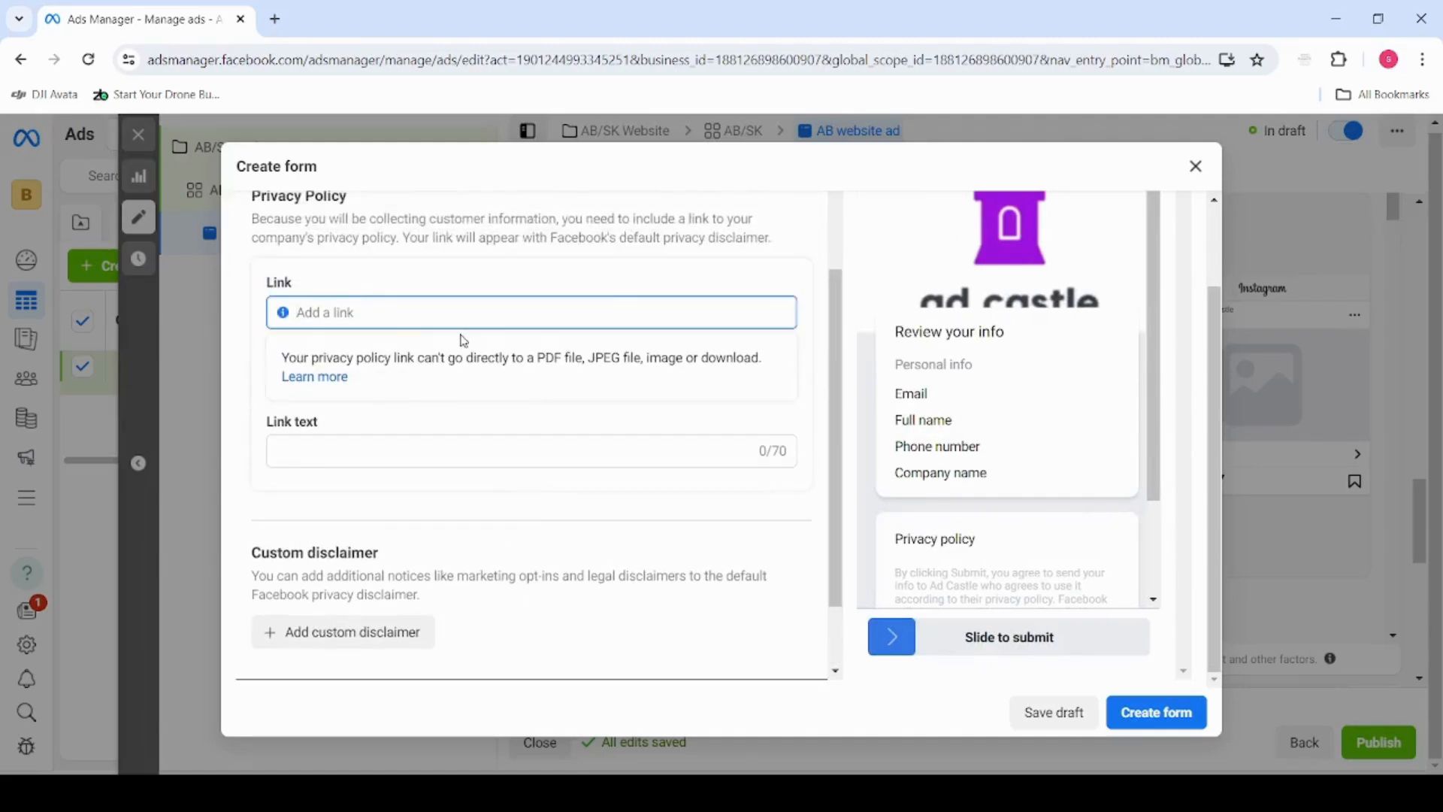
scroll(1036, 544, "down", 1)
scroll(982, 445, "up", 1)
scroll(1011, 502, "down", 1)
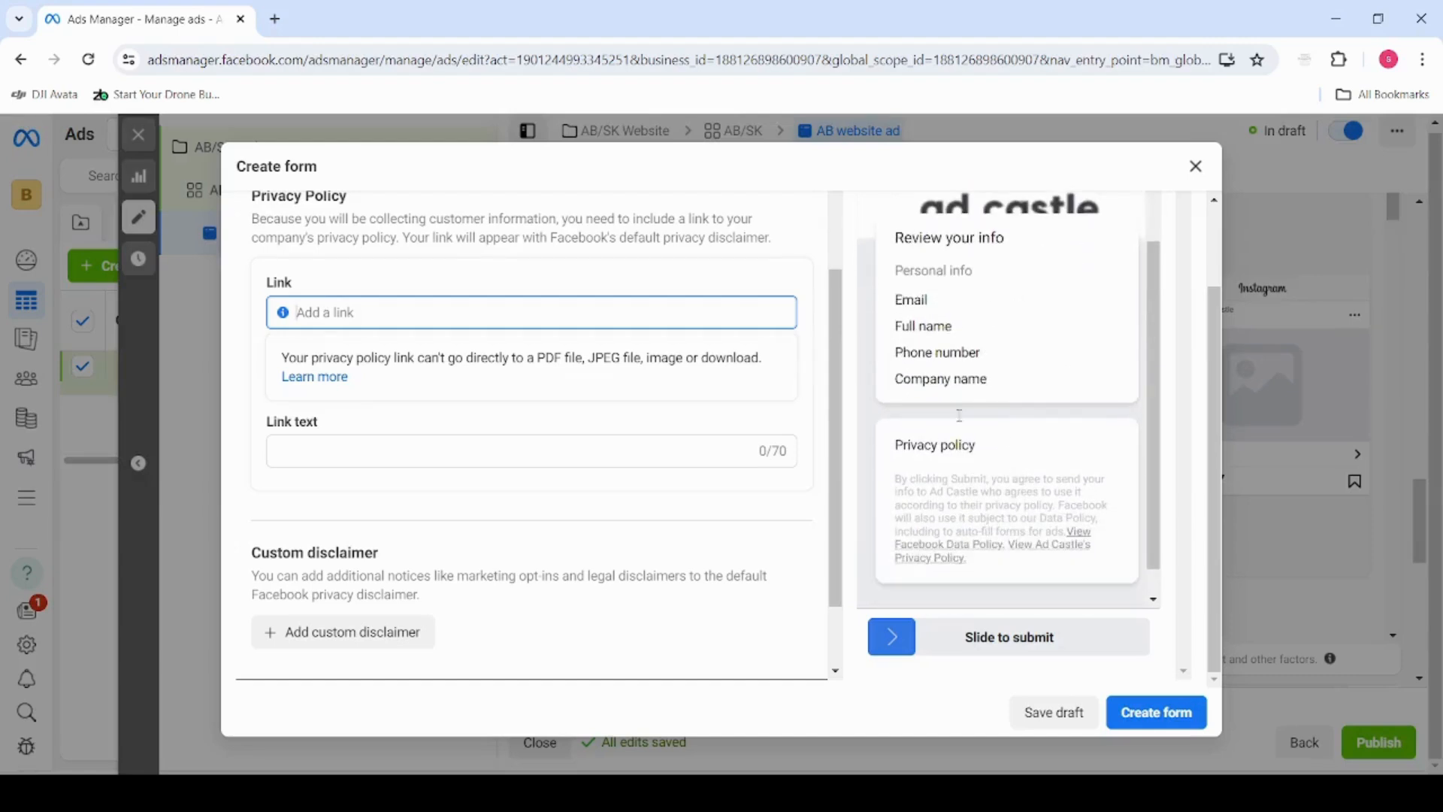
scroll(969, 466, "up", 1)
scroll(957, 527, "down", 1)
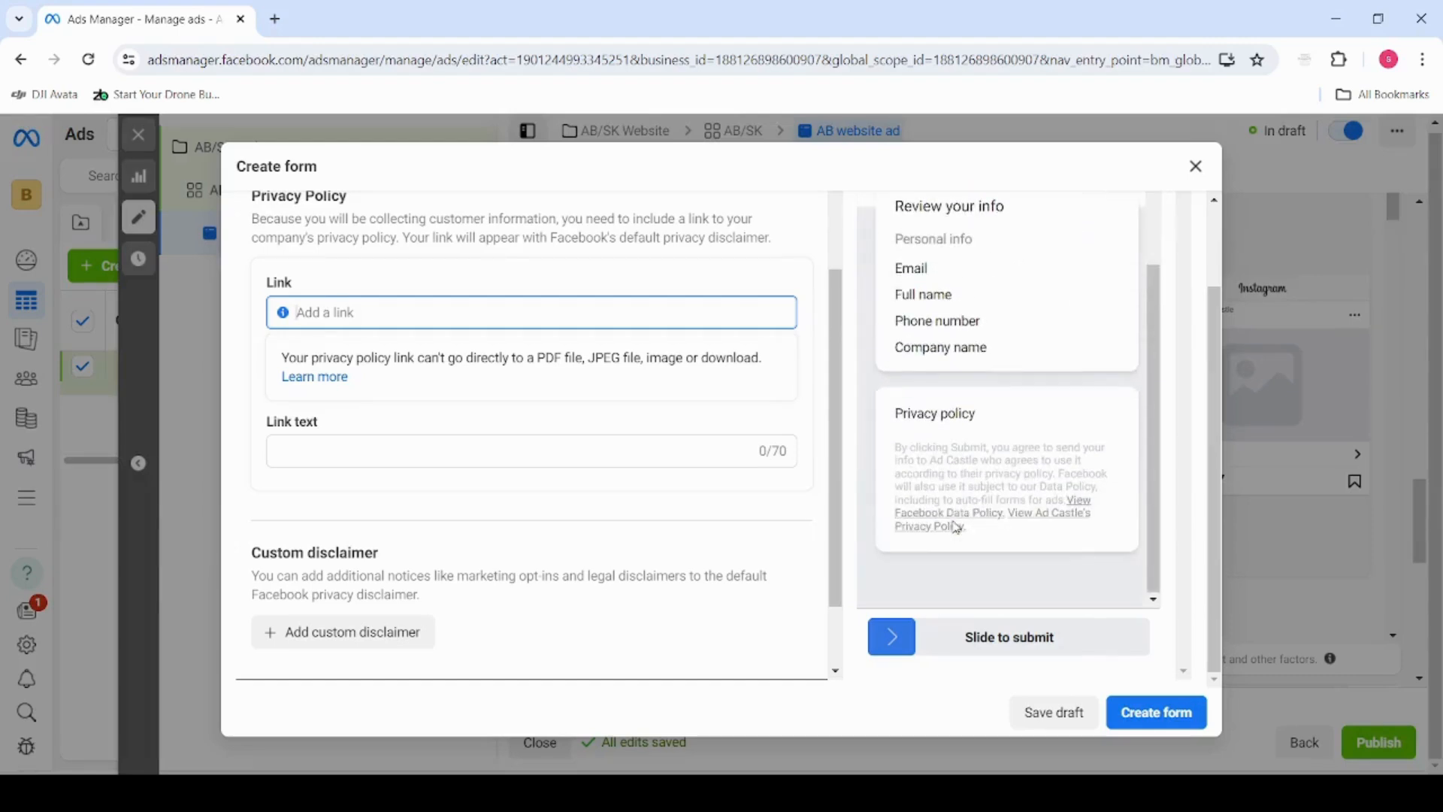
Set the privacy policy's link text to "Privacy policy" and open its link address for editing
scroll(955, 529, "up", 1)
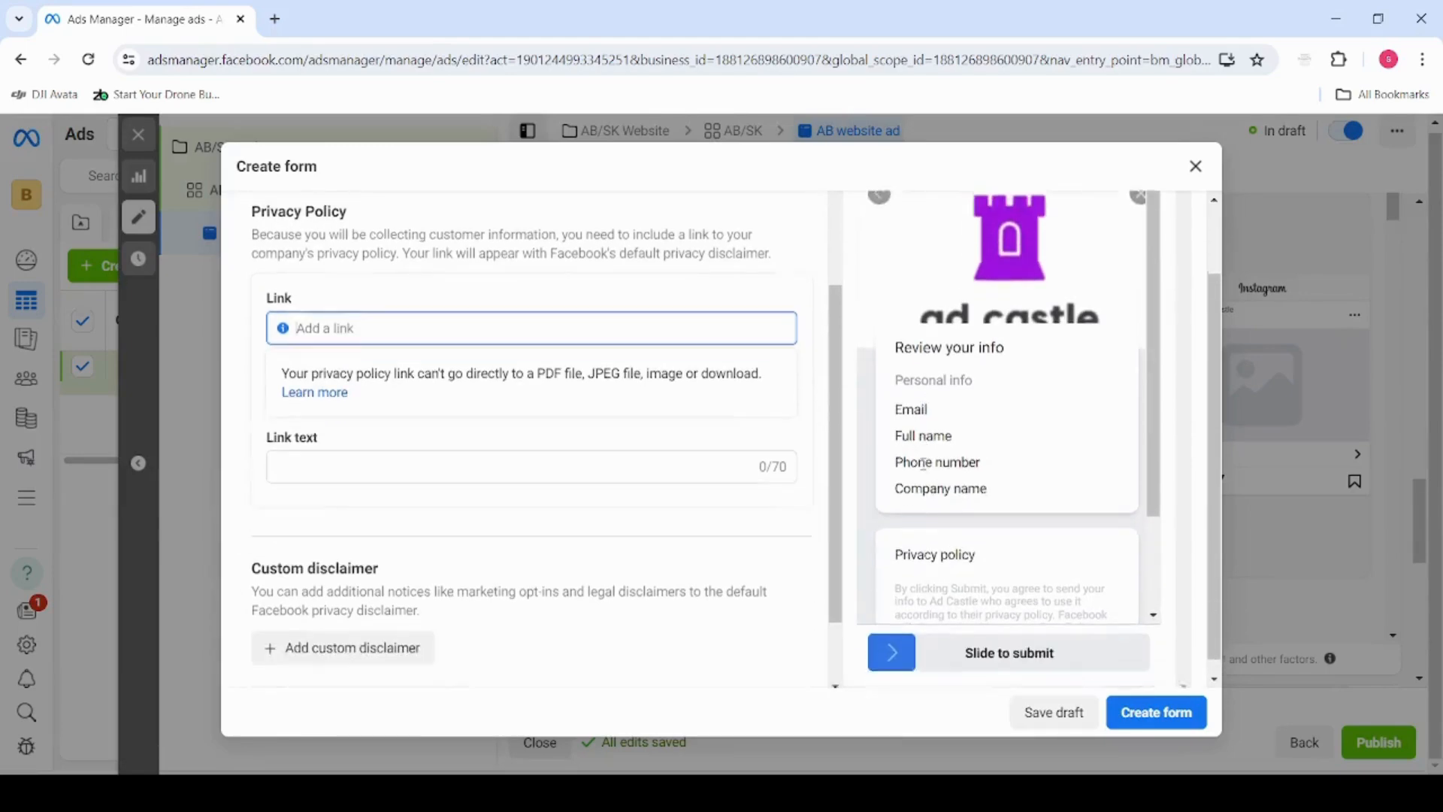
scroll(461, 482, "down", 1)
scroll(440, 500, "up", 2)
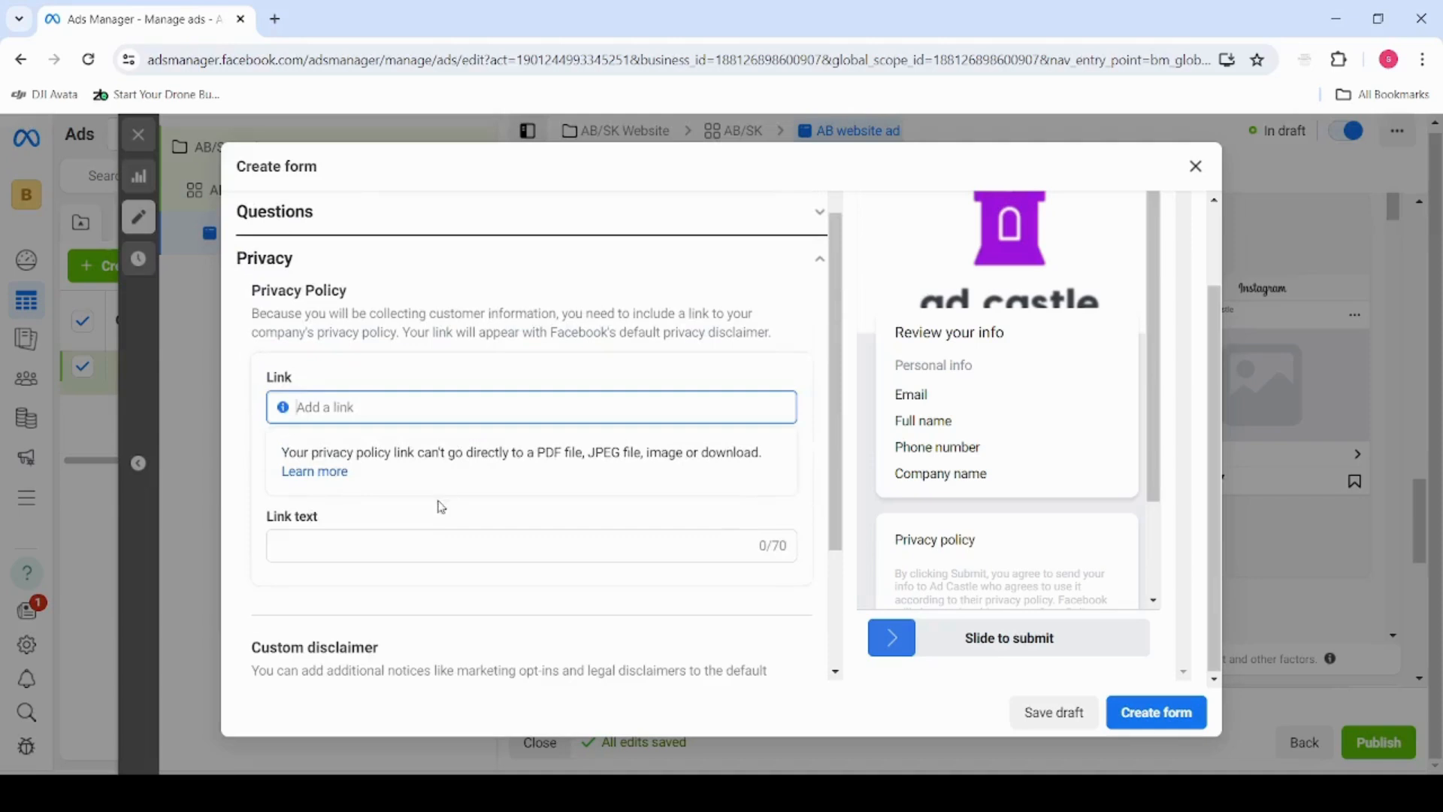
left_click(436, 552)
type("Privacy policy")
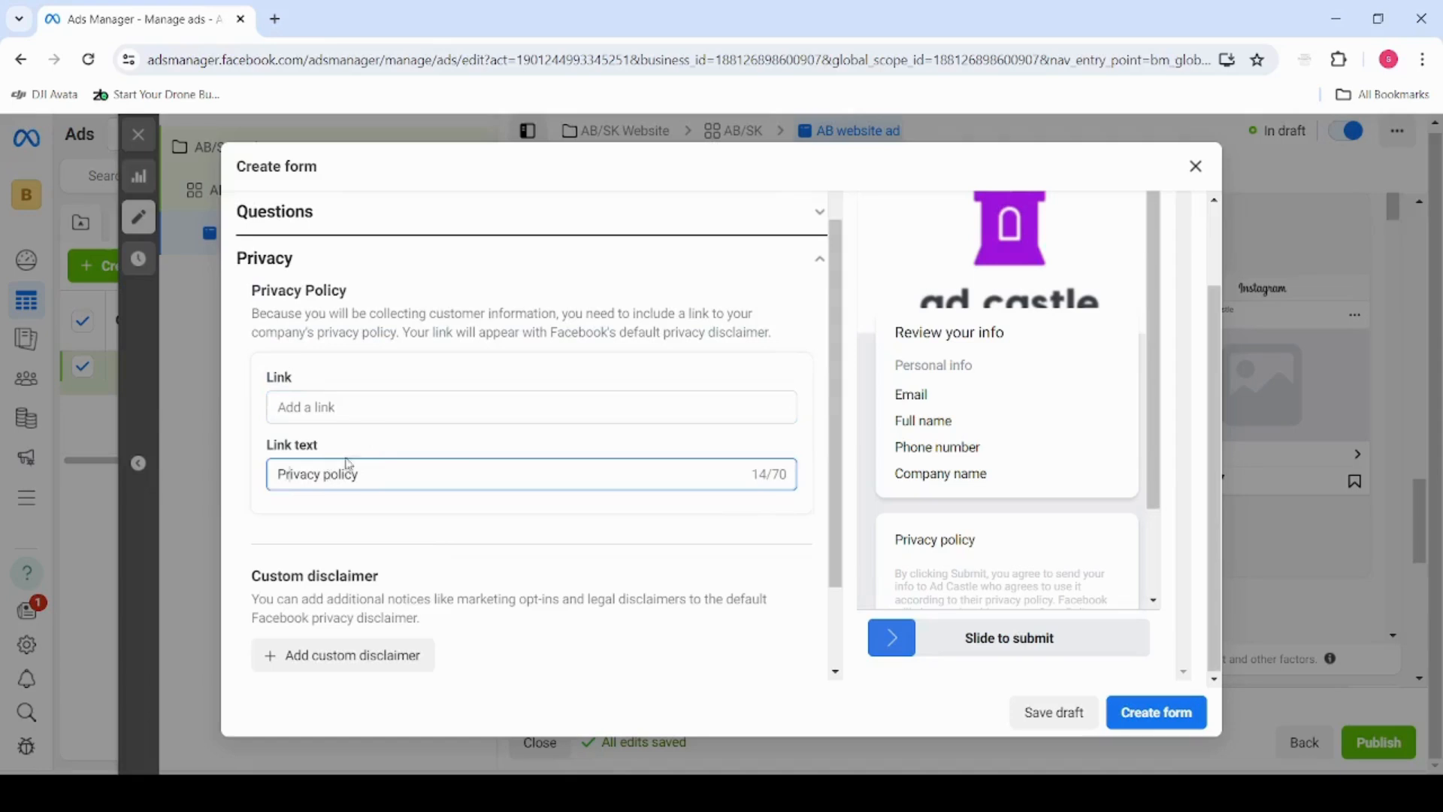
left_click(376, 410)
Examine the custom disclaimer option, the review screen explanation and the form's privacy settings
scroll(404, 553, "down", 3)
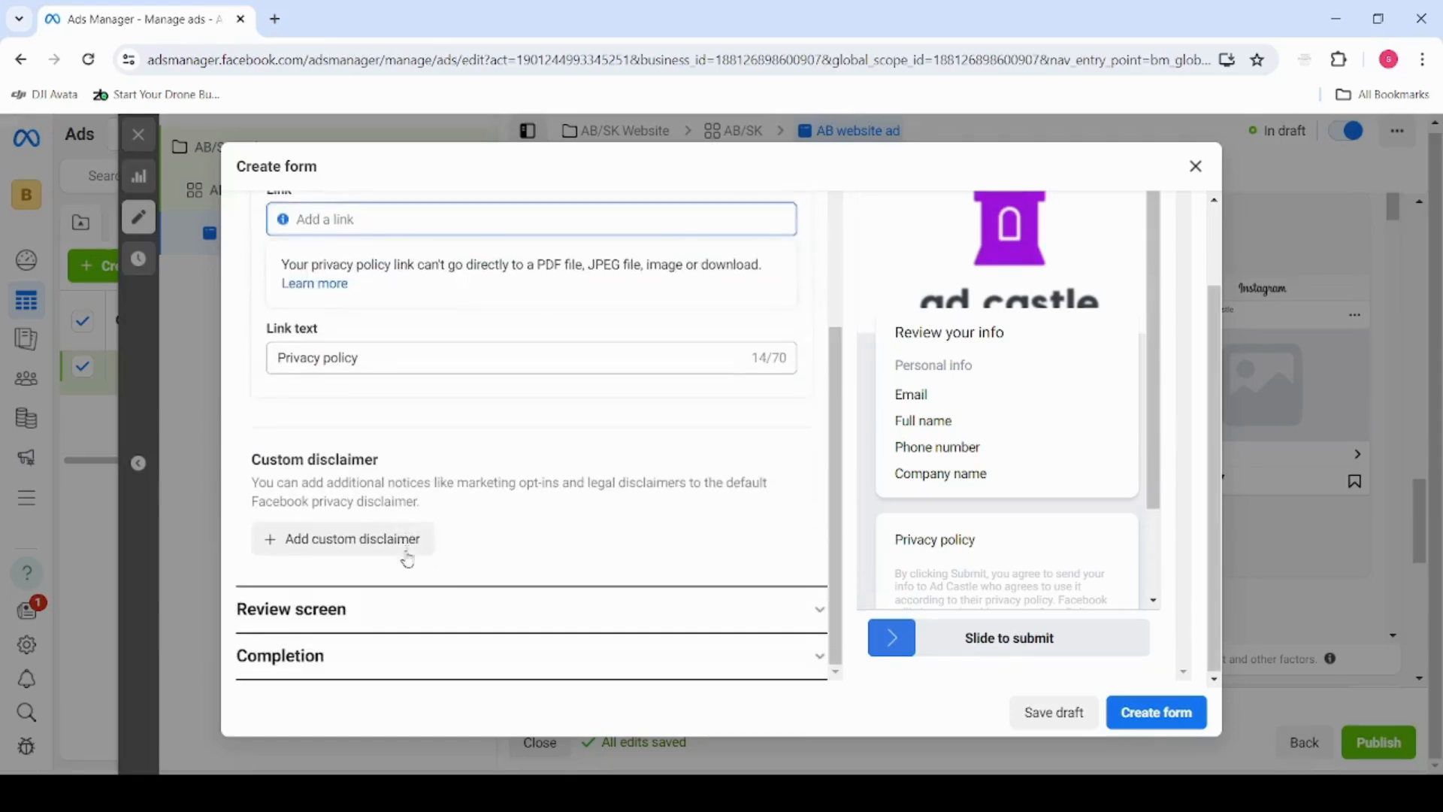
scroll(376, 286, "up", 2)
scroll(402, 426, "down", 1)
scroll(402, 427, "down", 1)
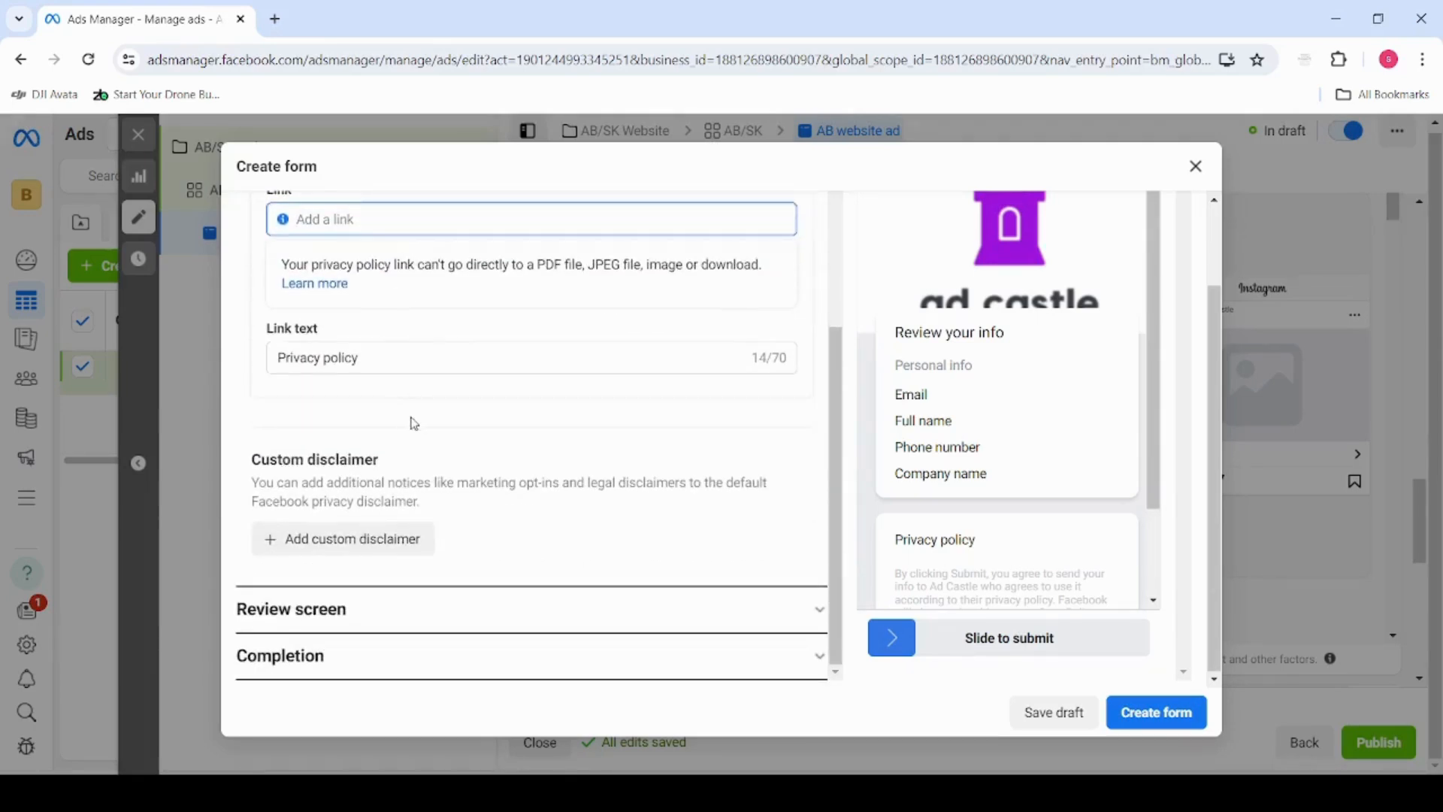
left_click(399, 626)
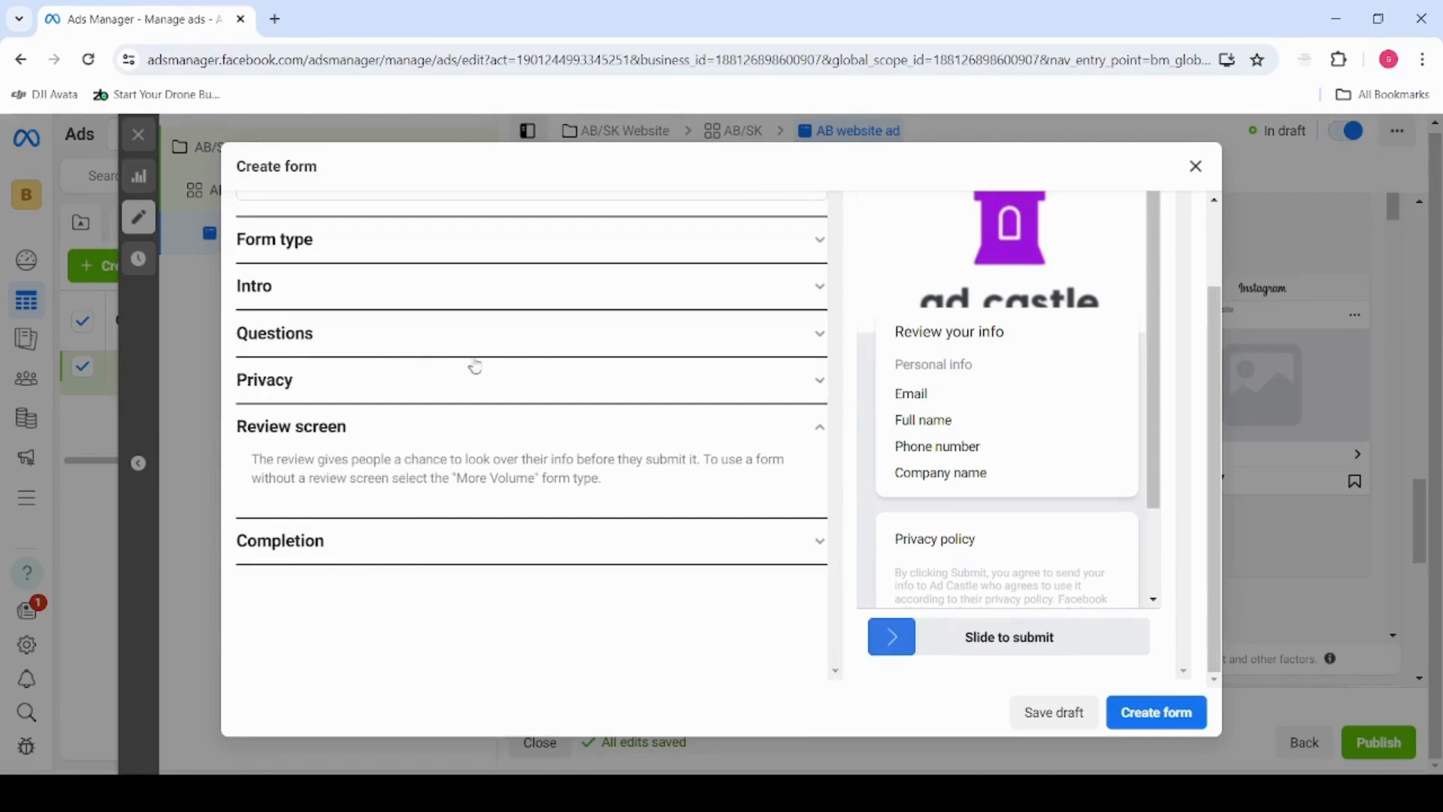
scroll(466, 459, "up", 3)
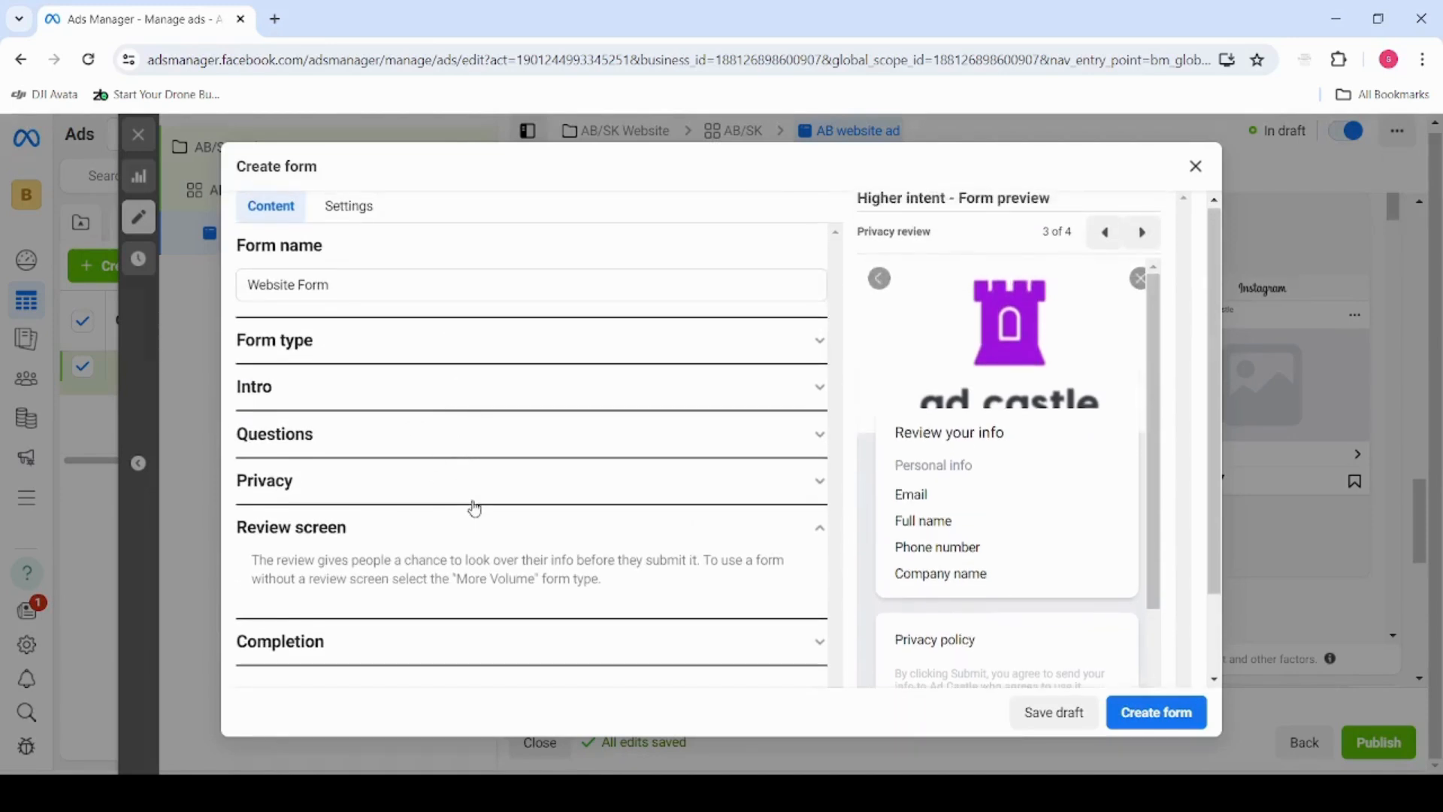
scroll(413, 407, "down", 3)
scroll(351, 438, "up", 3)
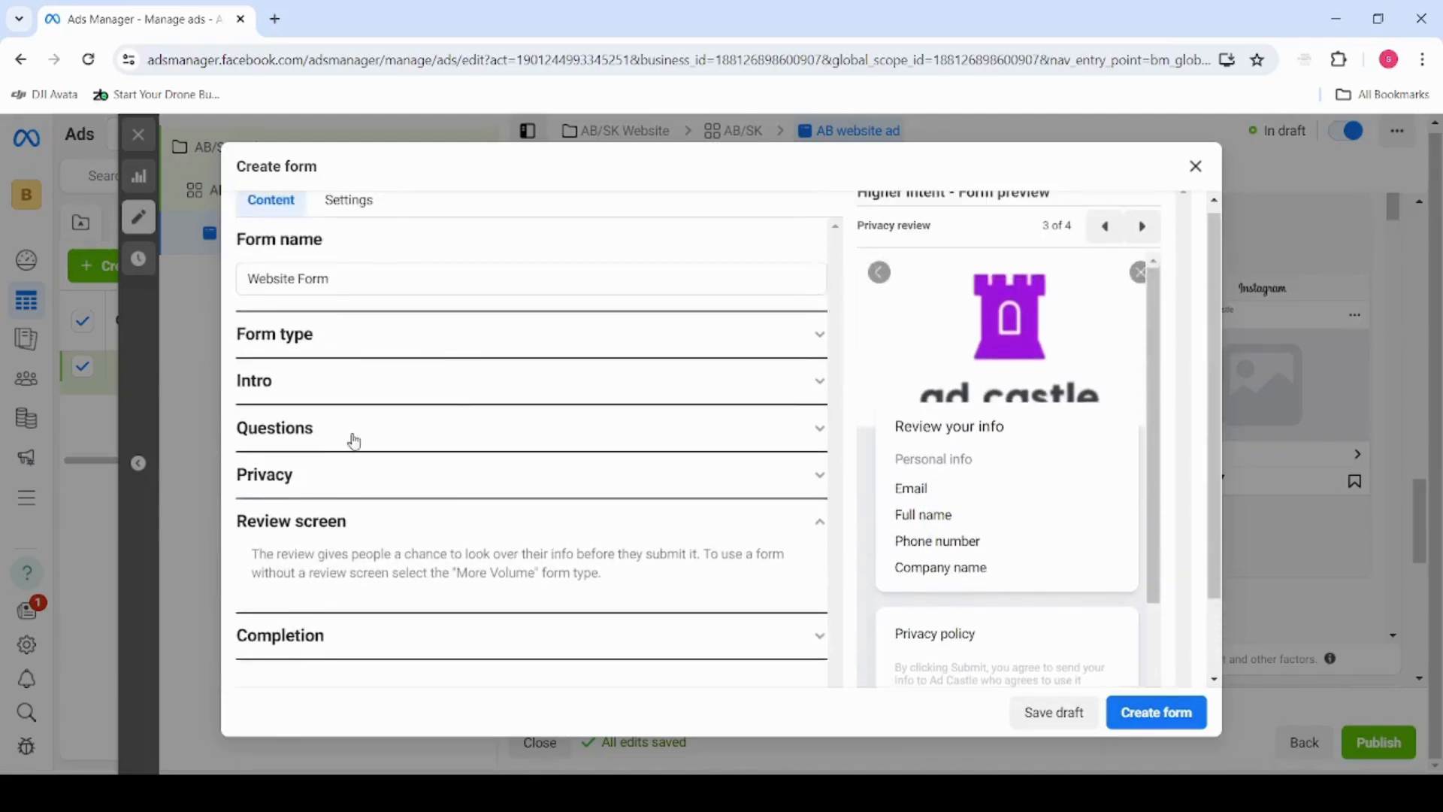
scroll(698, 382, "down", 3)
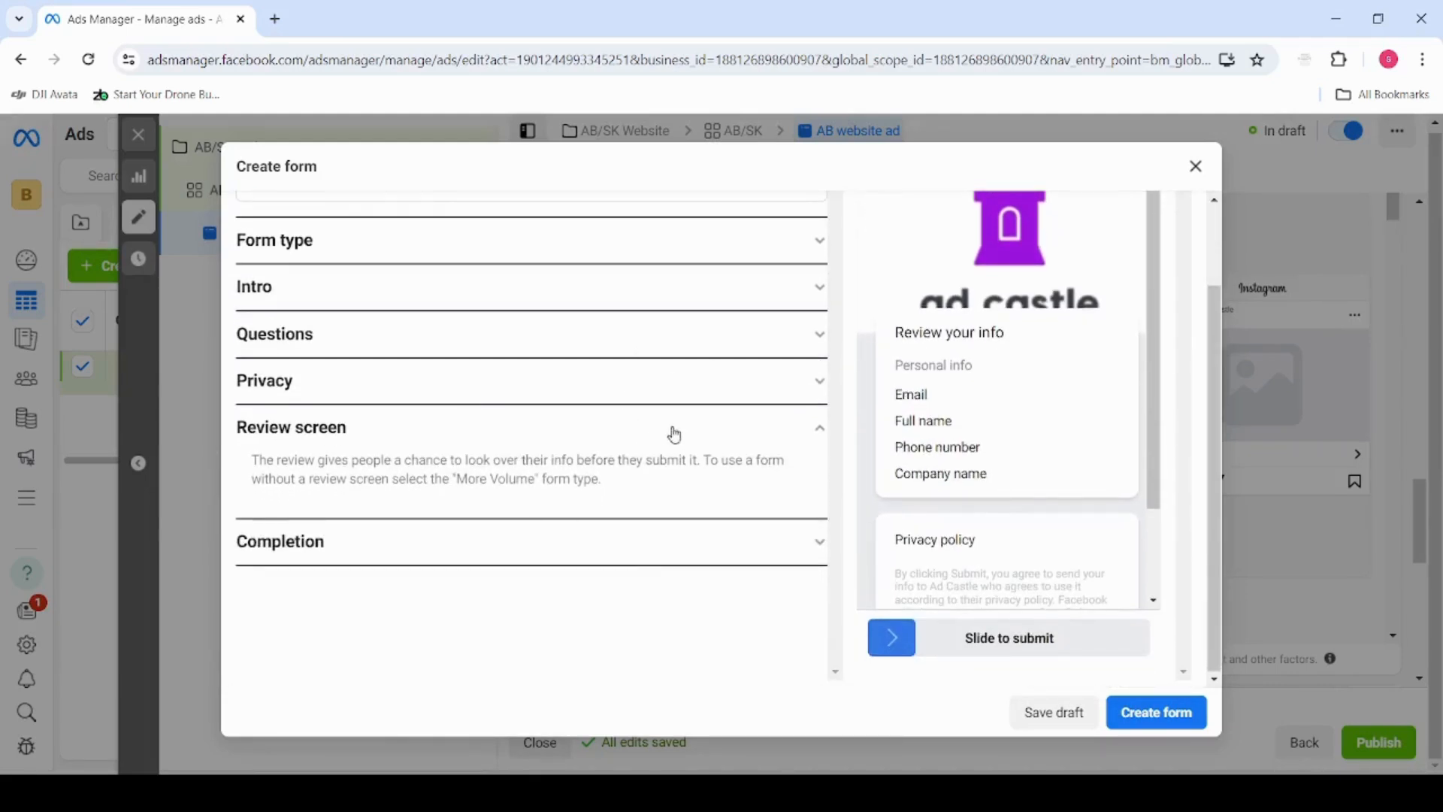
left_click(492, 399)
scroll(462, 519, "down", 3)
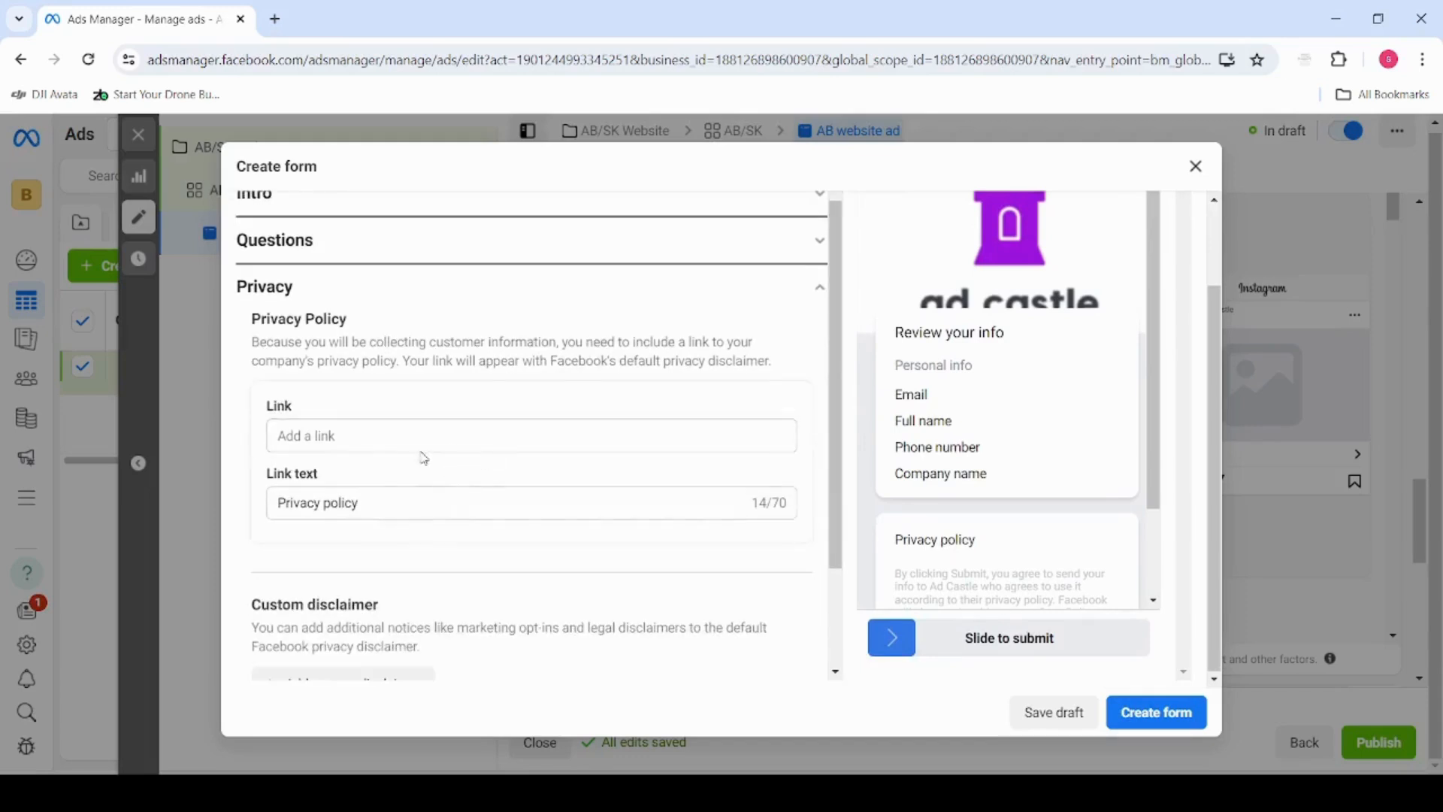
scroll(436, 504, "down", 3)
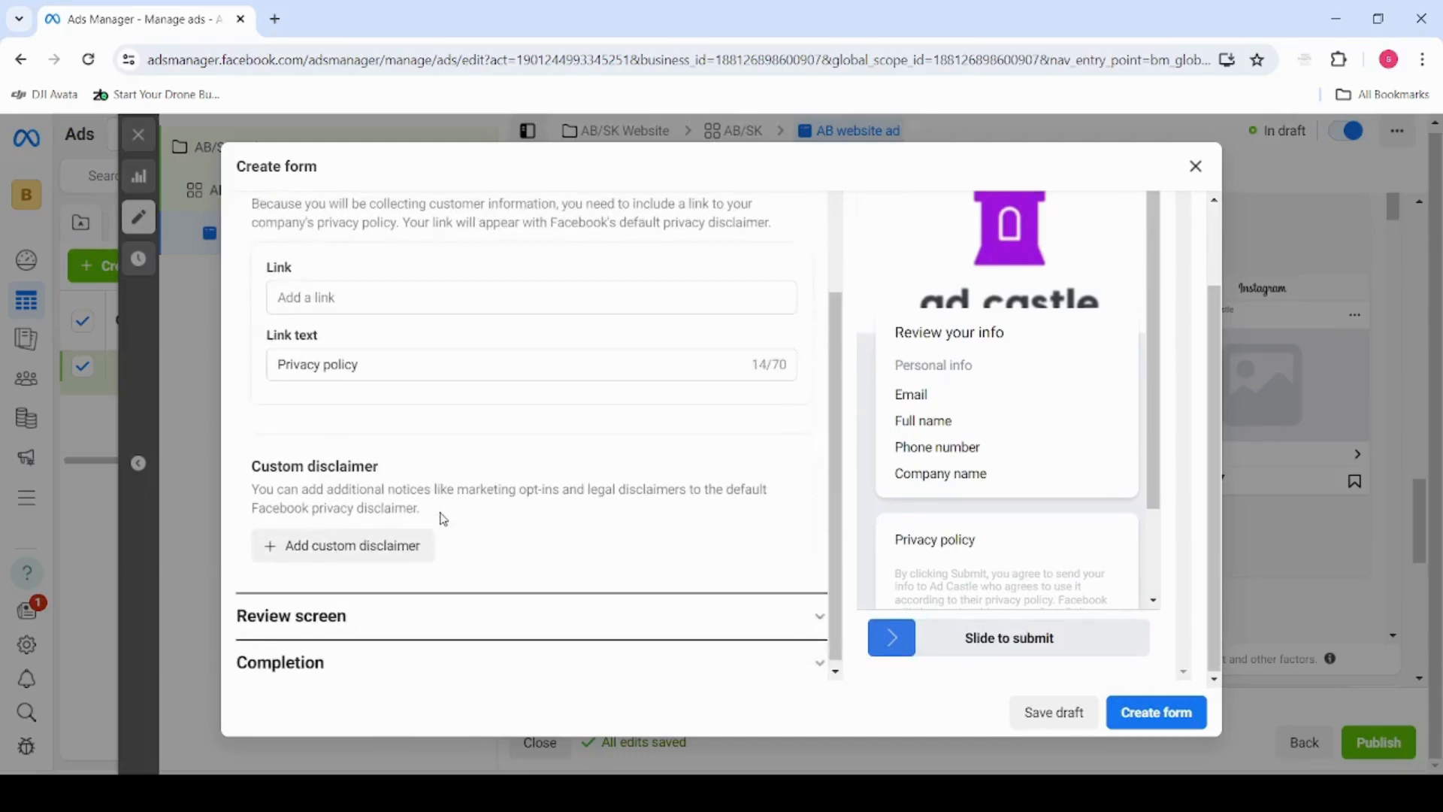
Open the form's completion settings and replace the description for leads with "You can give" plus the contact's first name
left_click(421, 616)
left_click(417, 568)
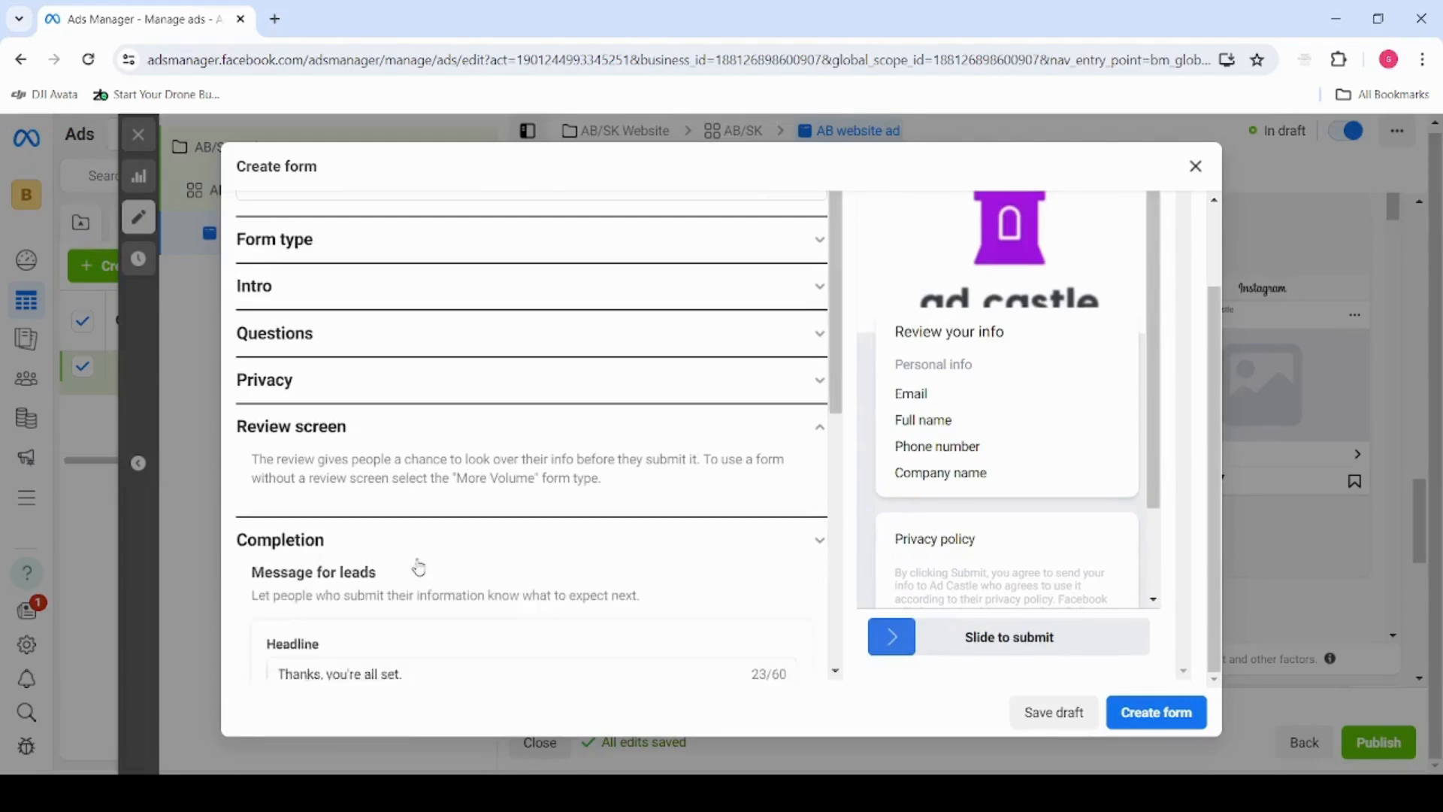
scroll(418, 564, "down", 3)
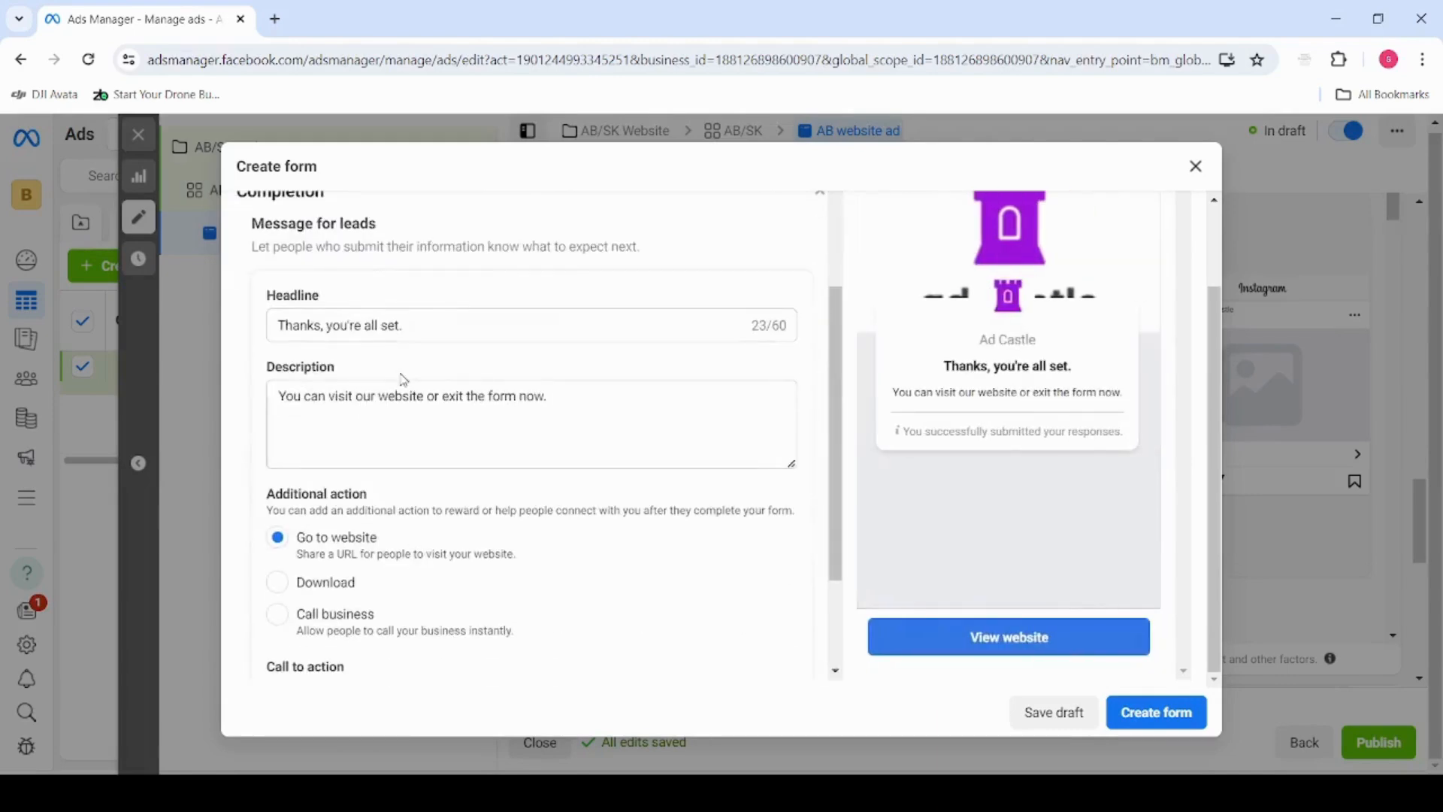
left_click(575, 391)
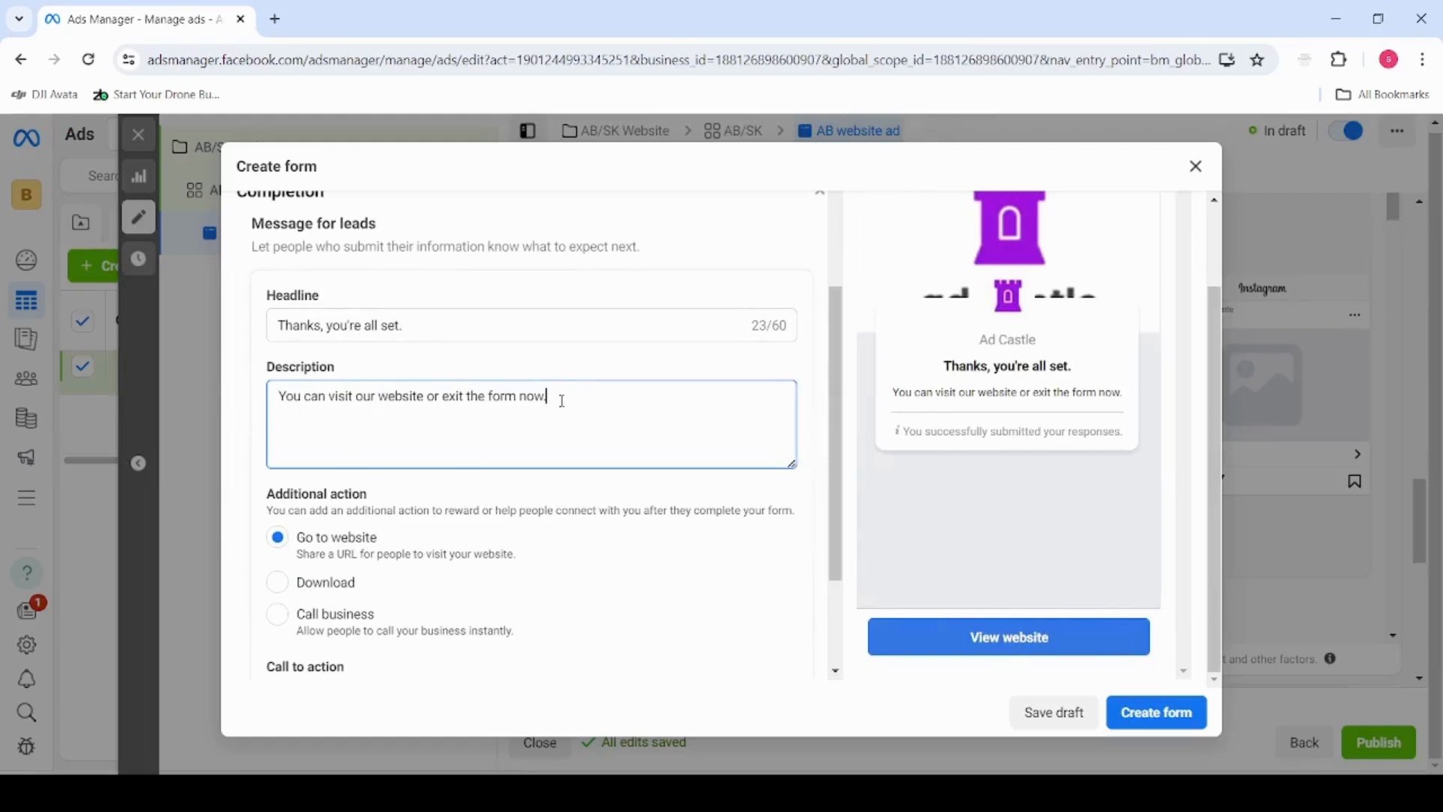
left_click_drag(562, 400, 285, 397)
key("BackSpace")
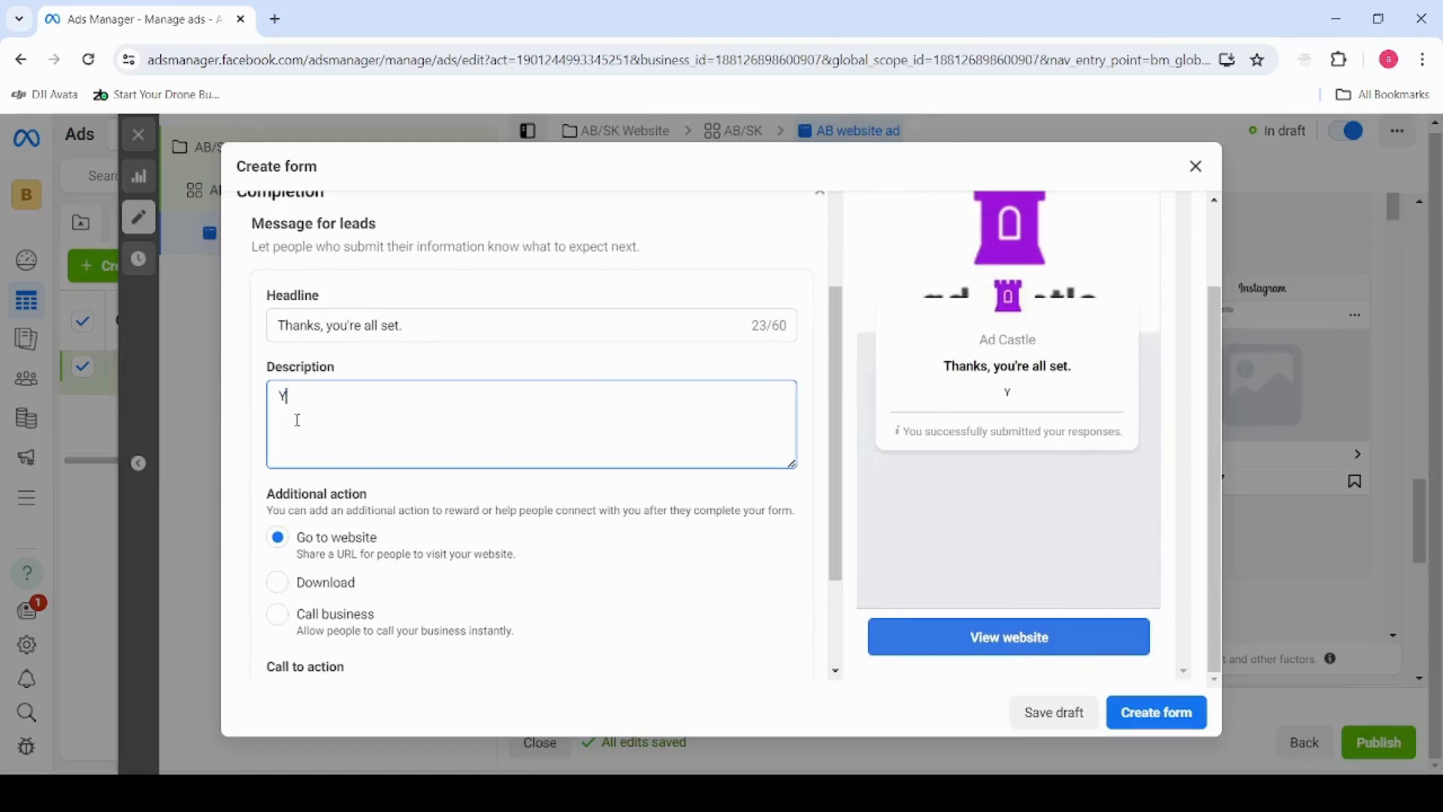
type("ou can give Steven")
key("Tab")
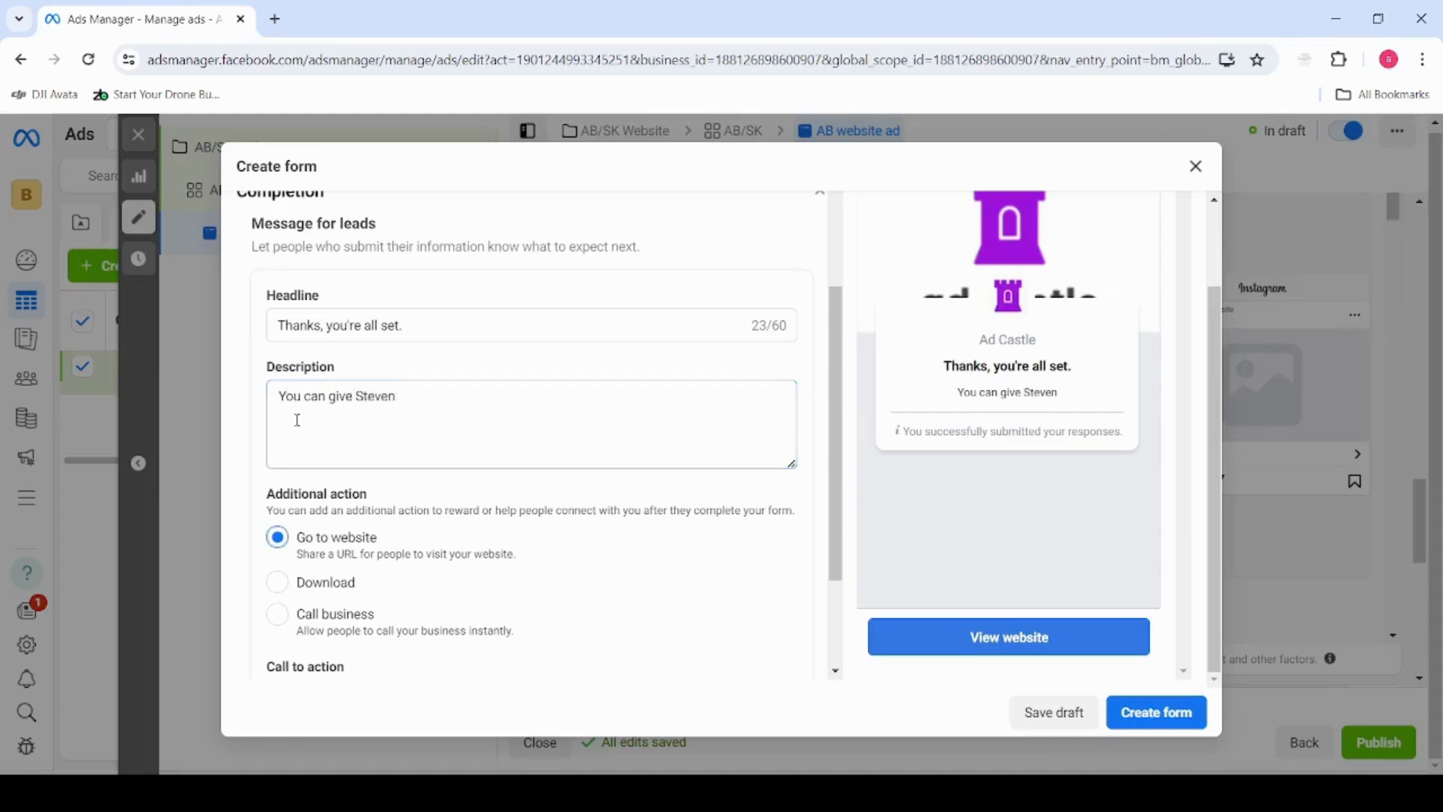
Complete the description for leads by adding "a call if you do not wish to wait." after the contact's first name
left_click(429, 406)
type("a call")
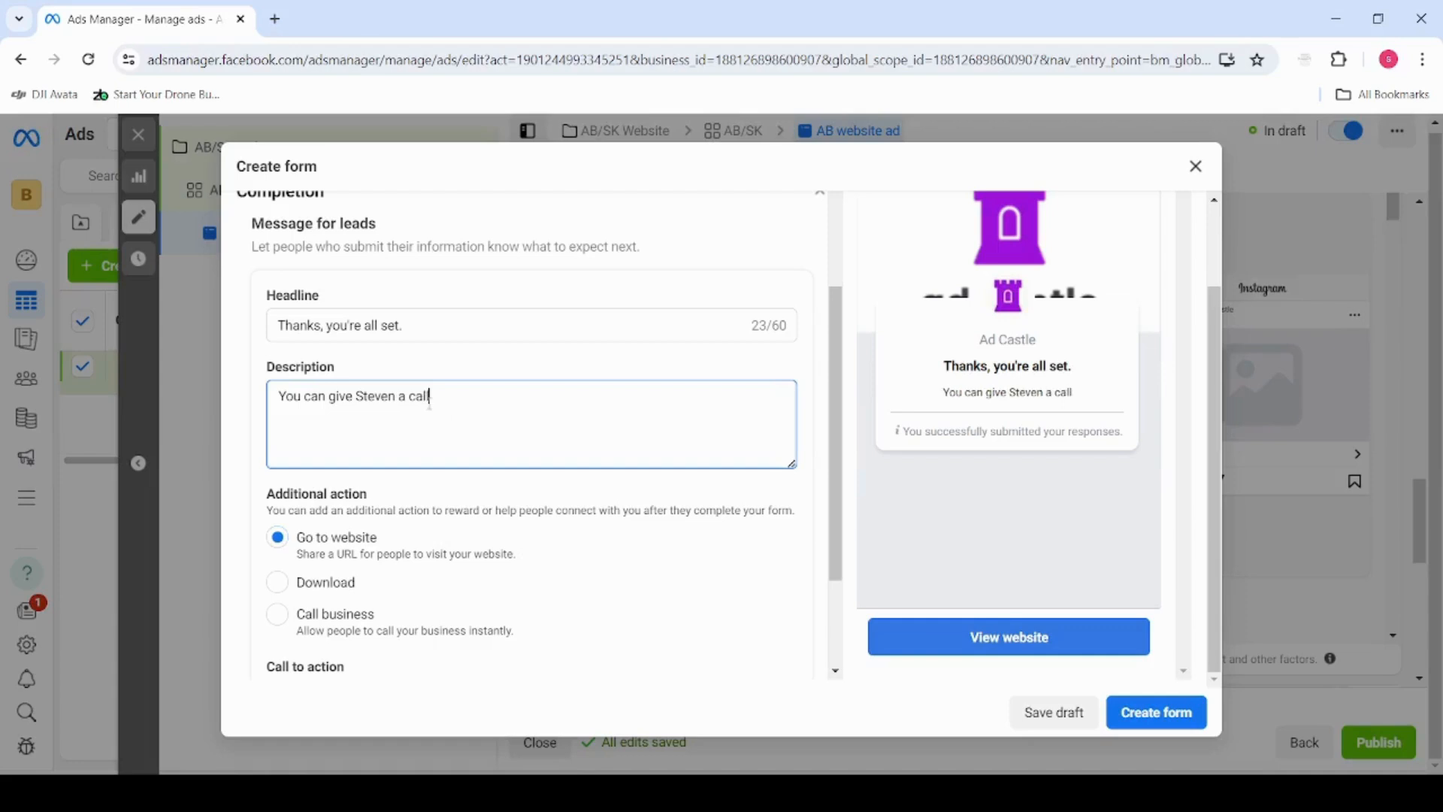
type(" if you w")
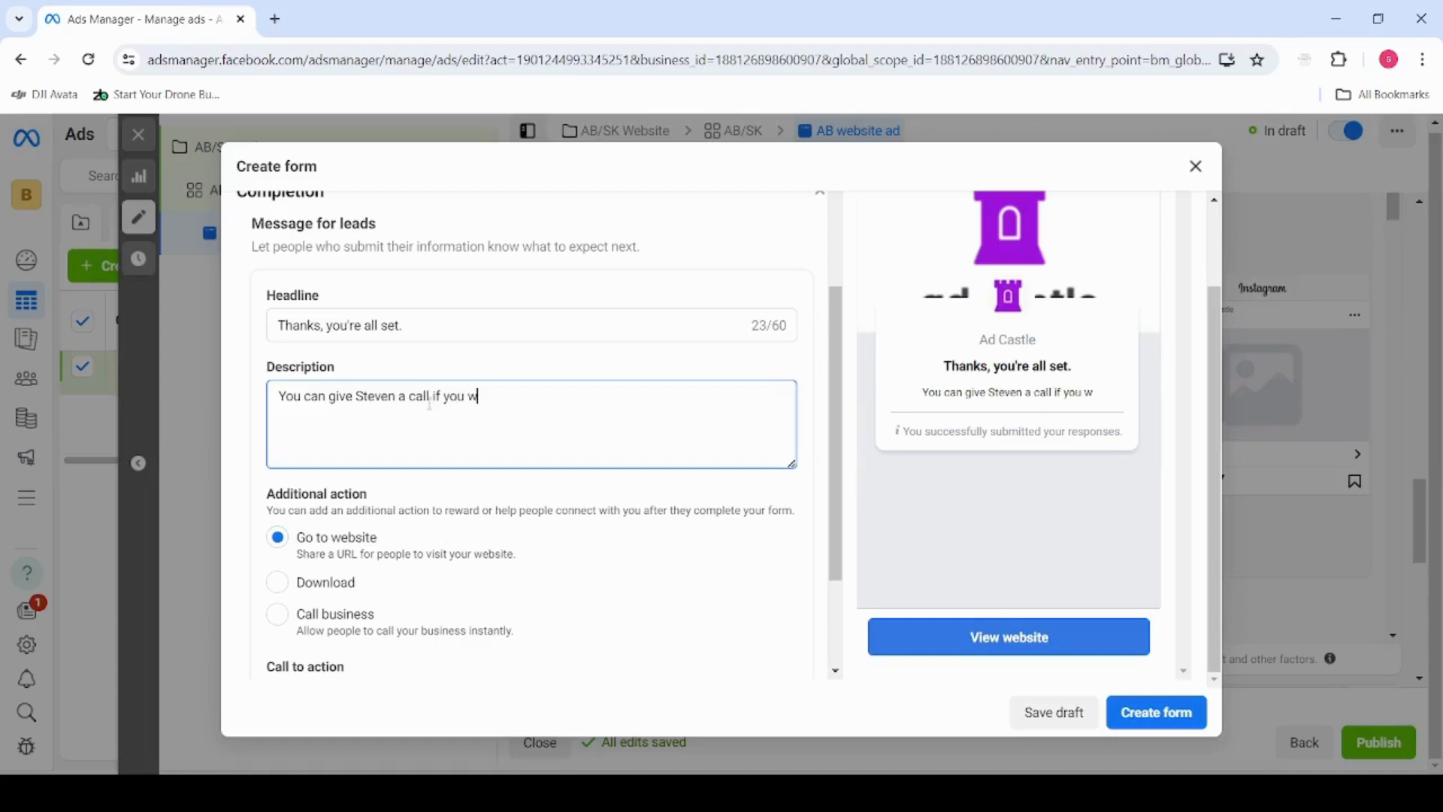
key("BackSpace")
type("do no")
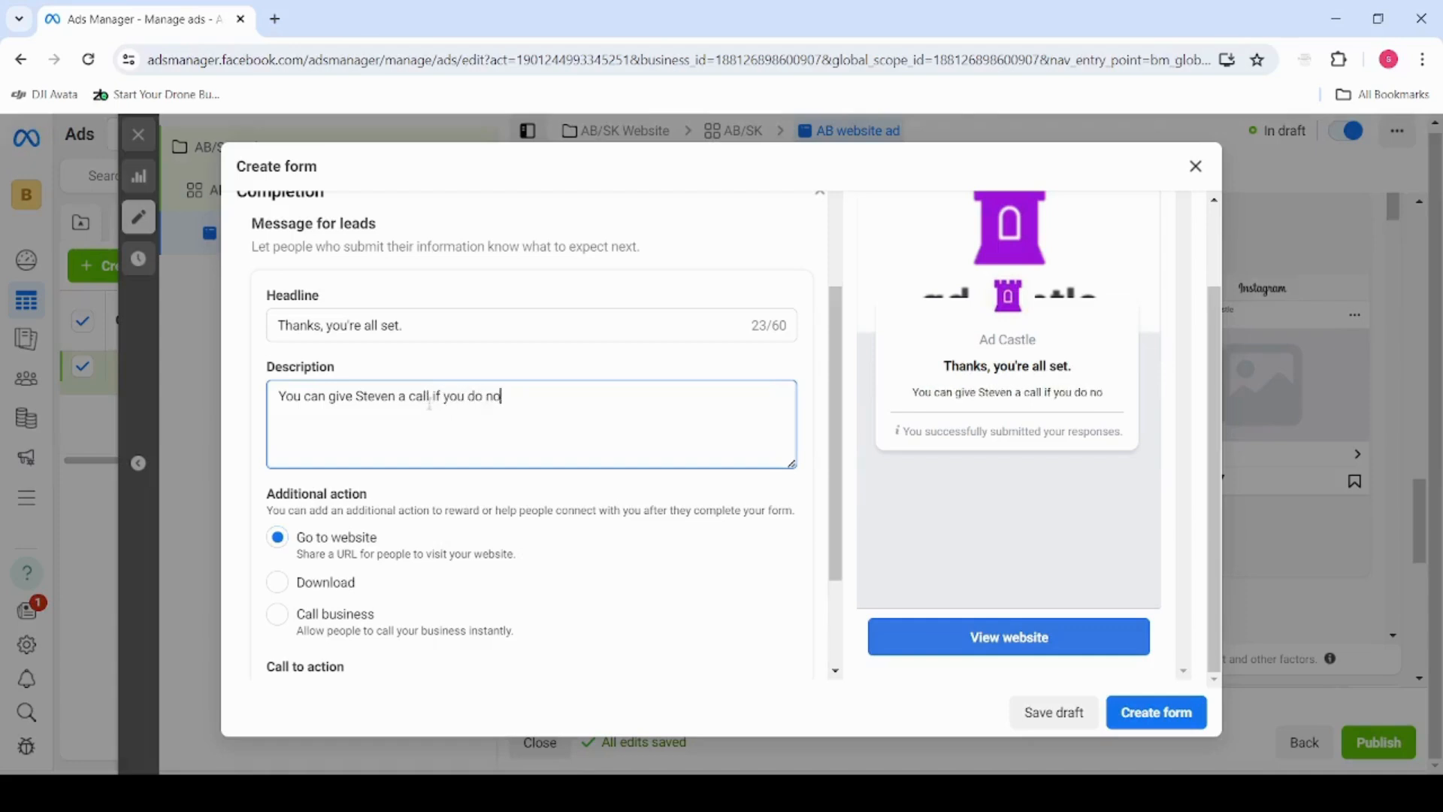
type("t wish to")
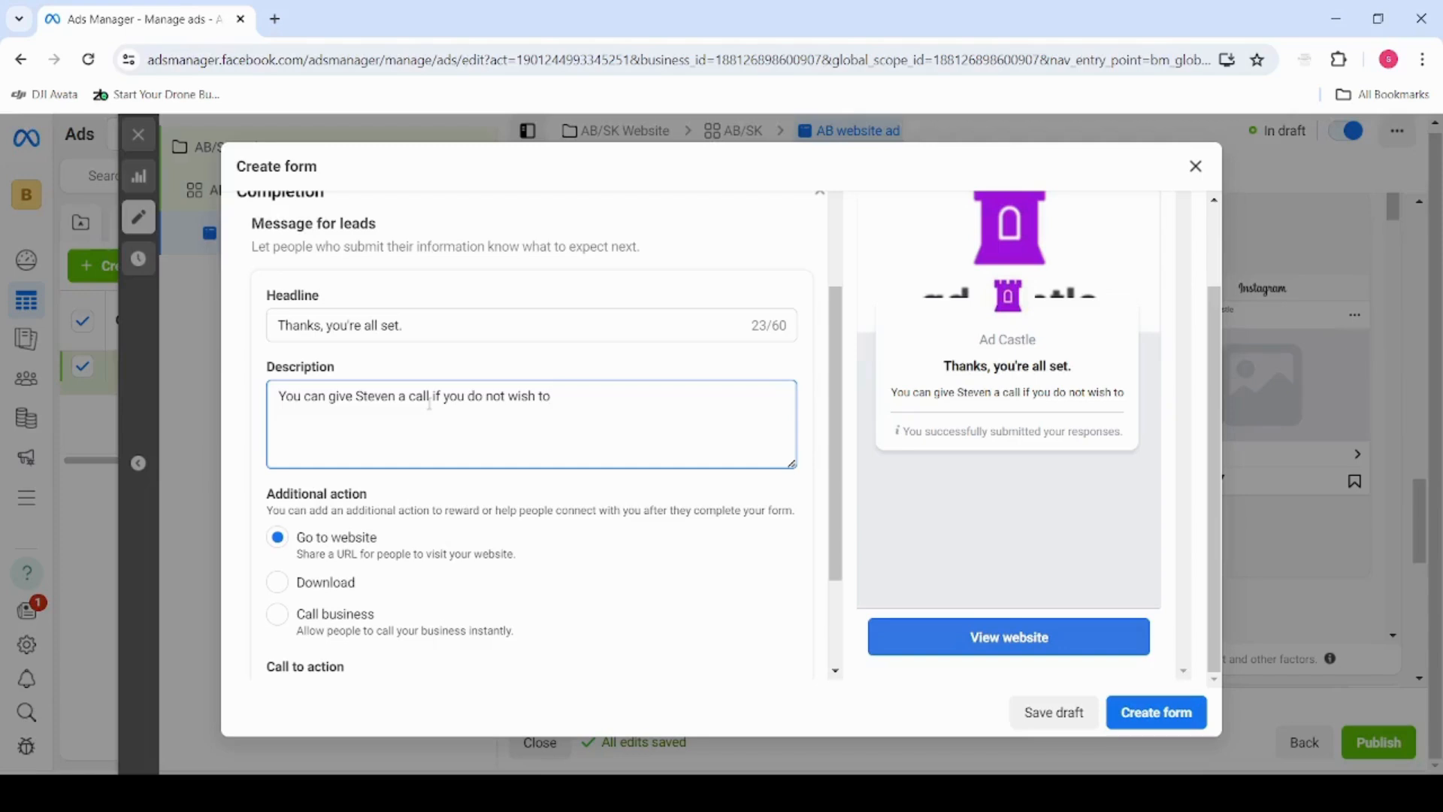
type(" wait.")
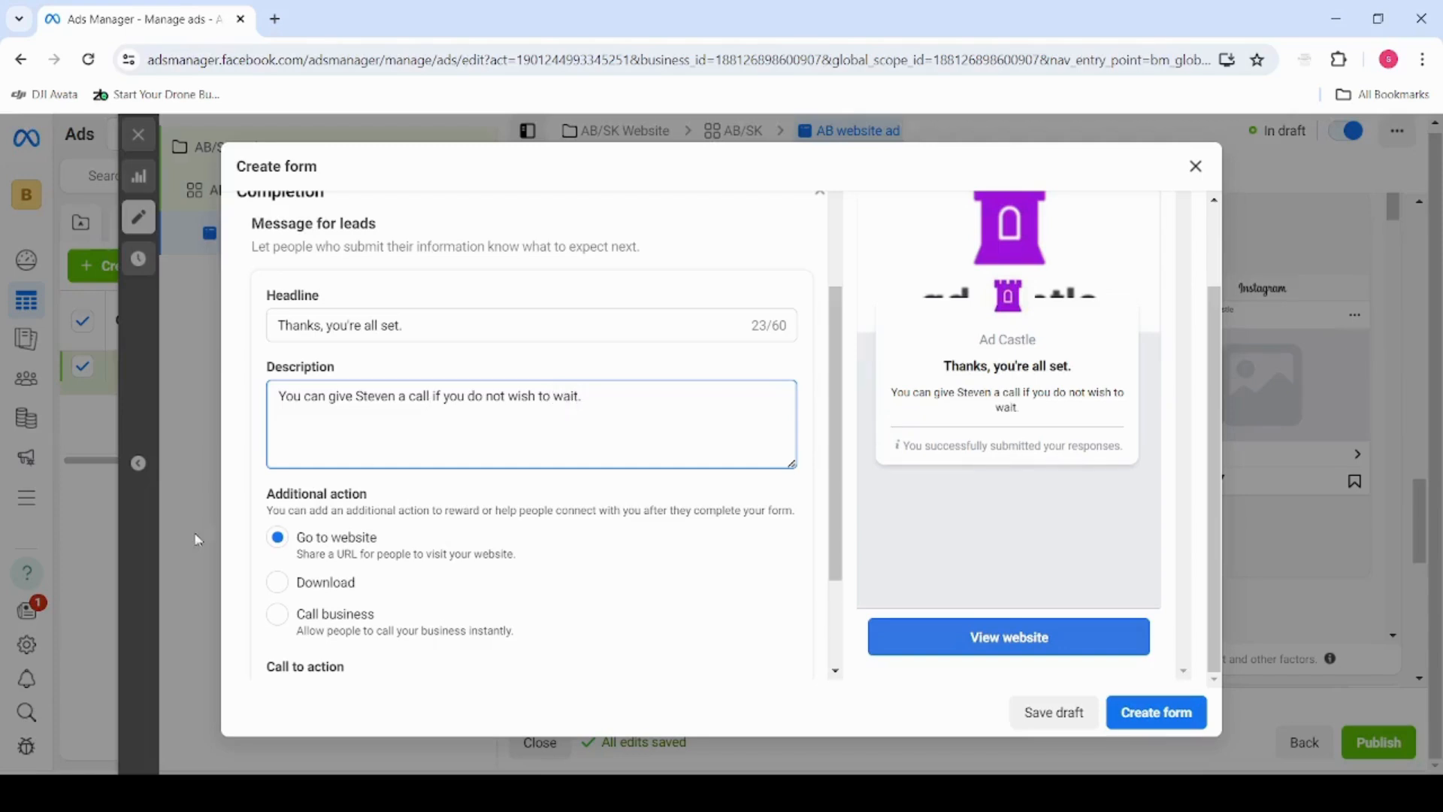
Choose Call business as the additional action offered after people complete the form
scroll(297, 560, "down", 2)
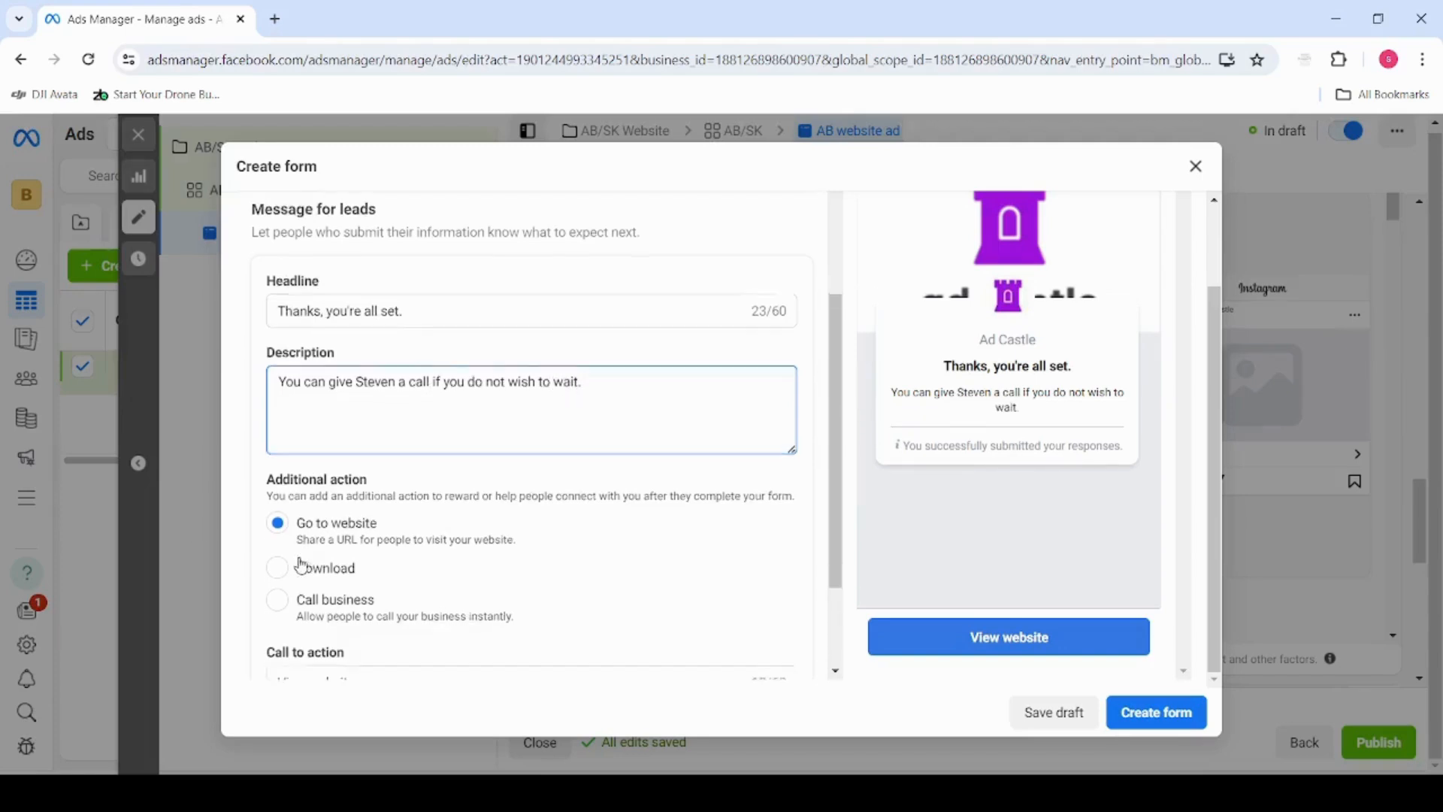
left_click(279, 457)
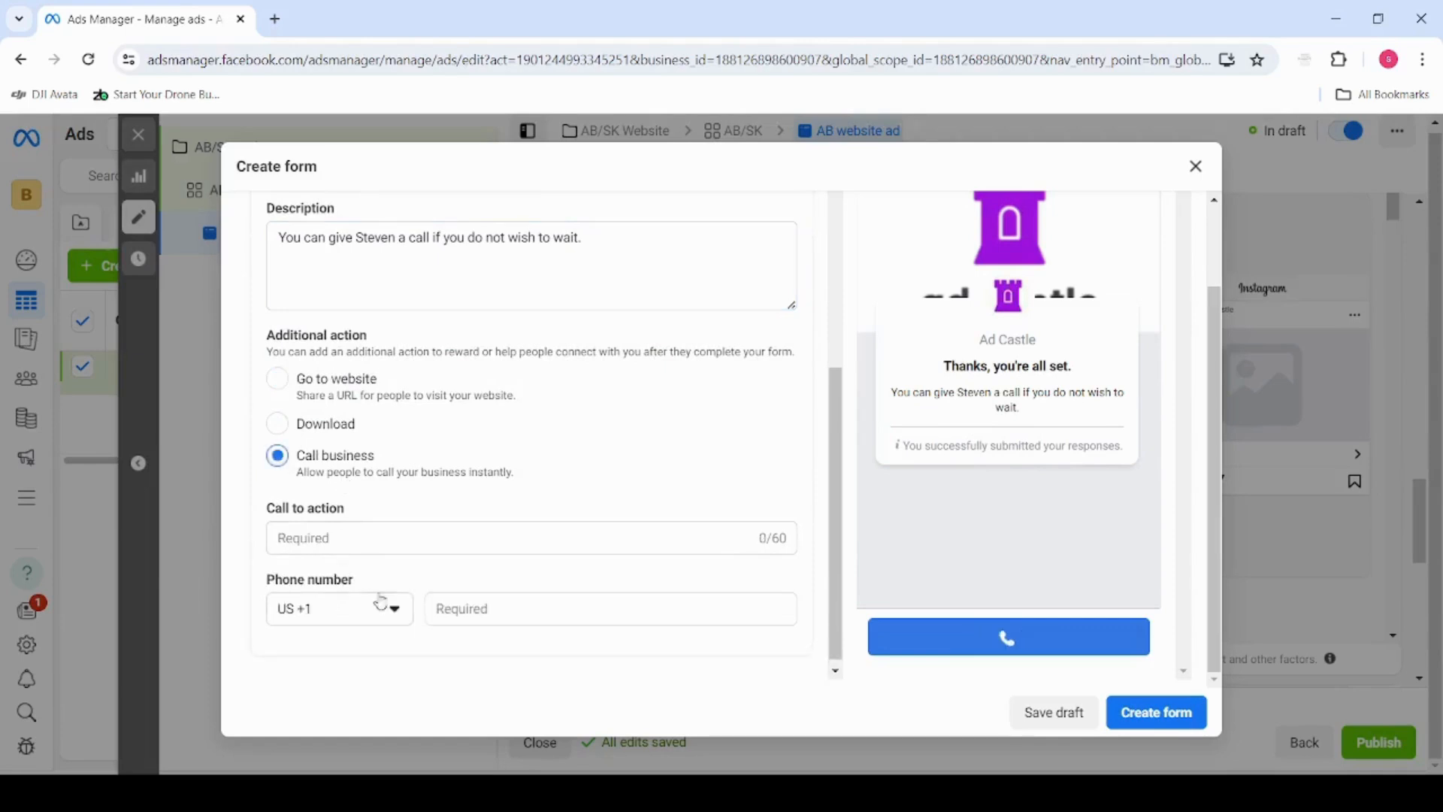
scroll(419, 580, "up", 2)
scroll(402, 546, "down", 1)
Enter "Call" followed by the contact's first name as the call to action text
left_click(433, 540)
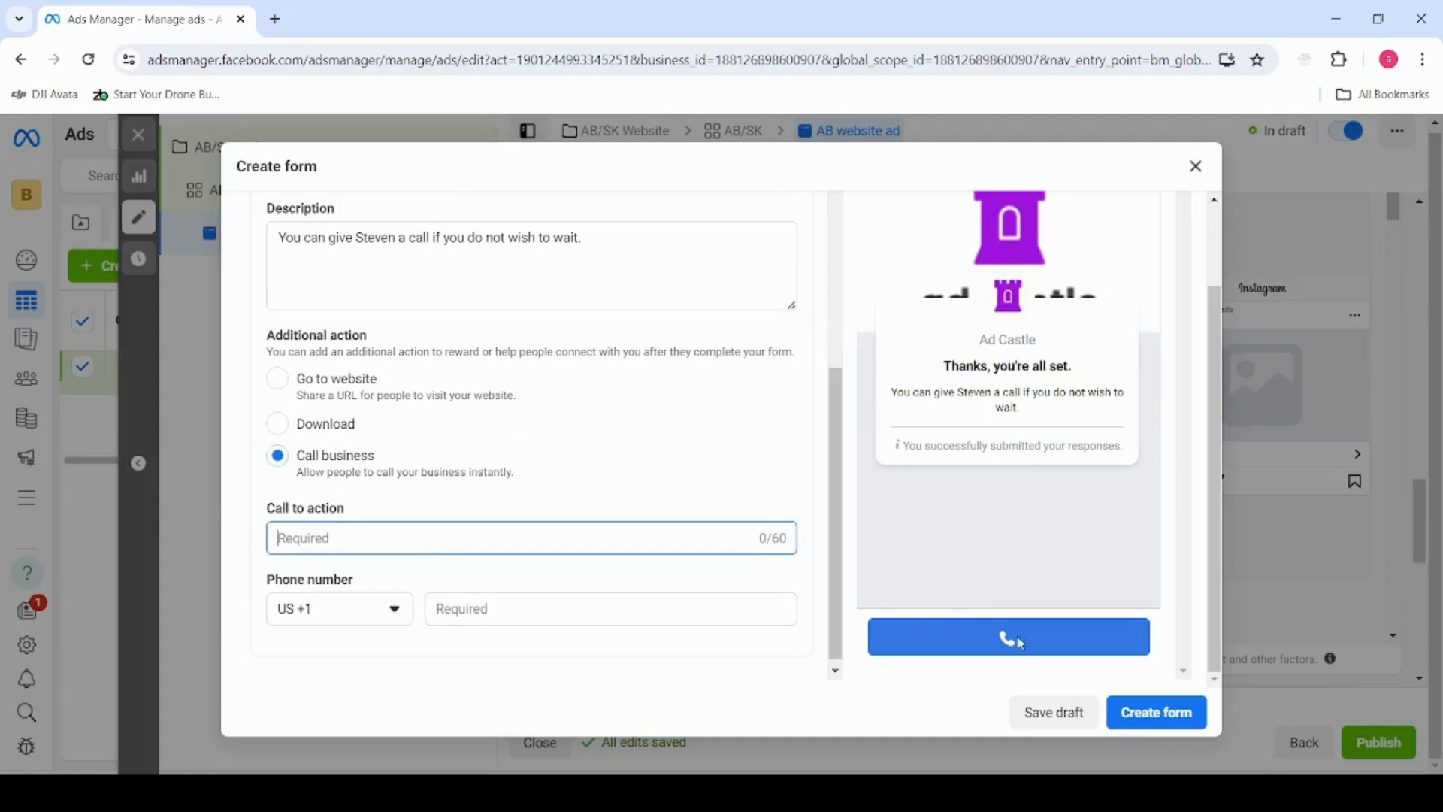
type("Call Steven")
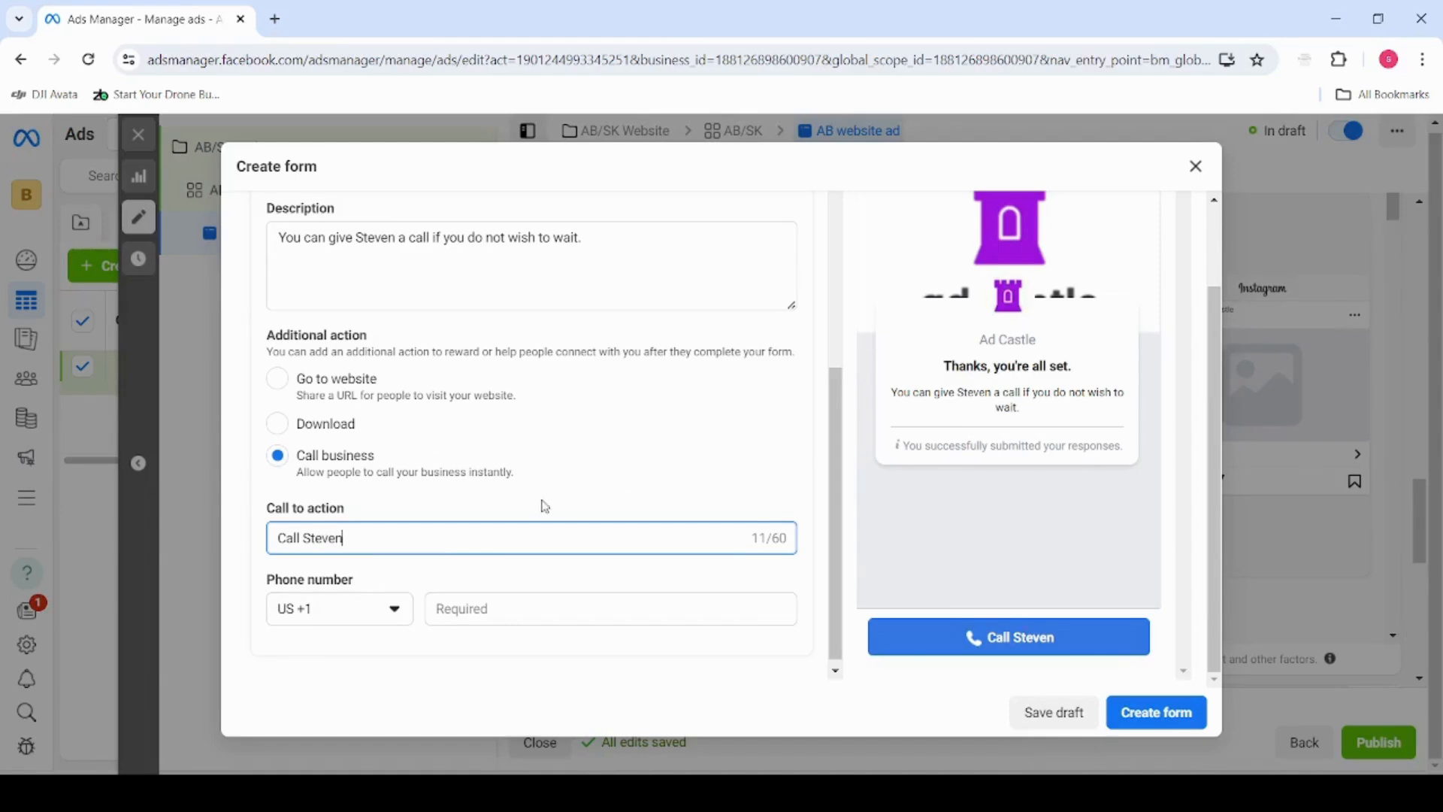
Review the completion message, the additional action and the phone number requirement of the form
scroll(525, 484, "up", 2)
scroll(628, 361, "up", 4)
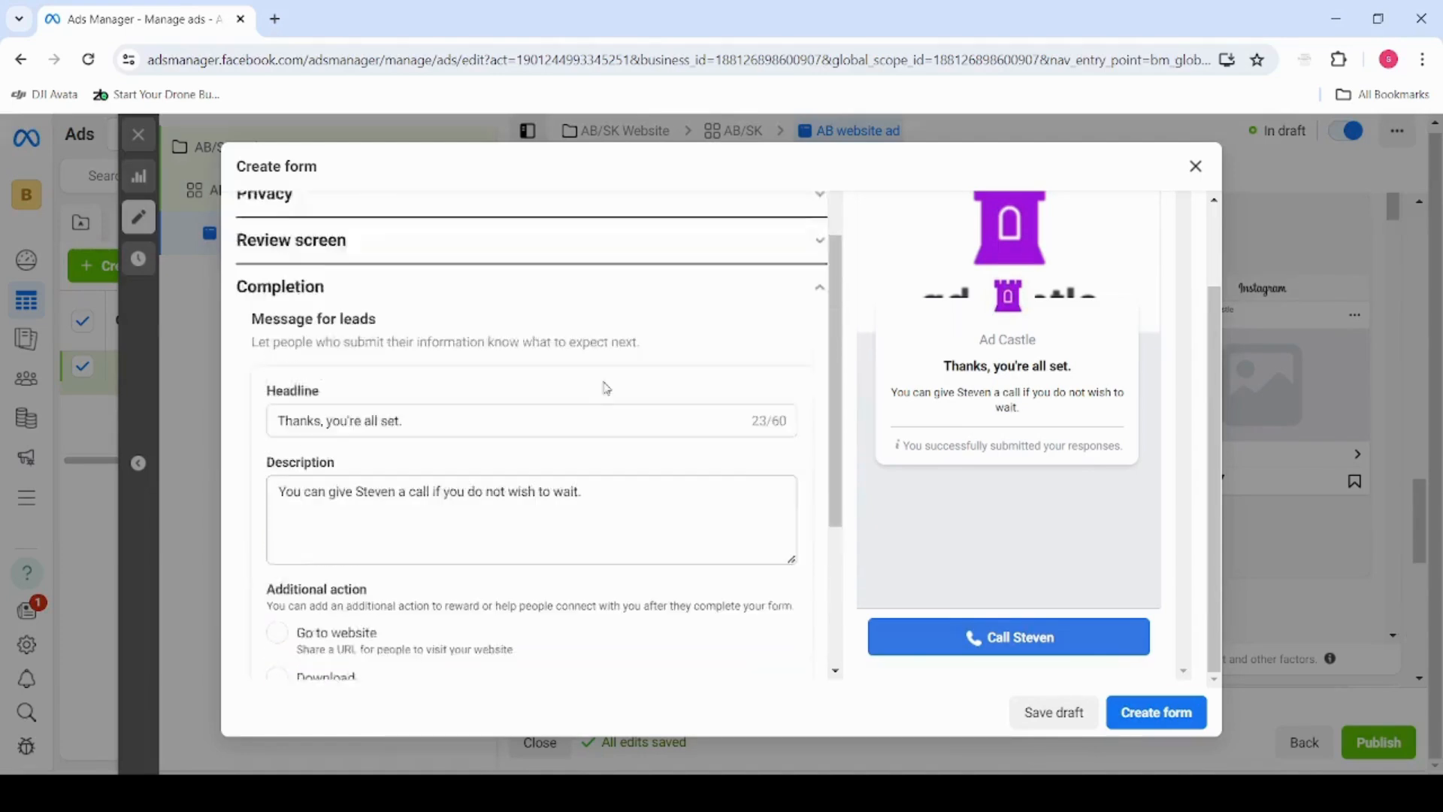
scroll(615, 402, "down", 6)
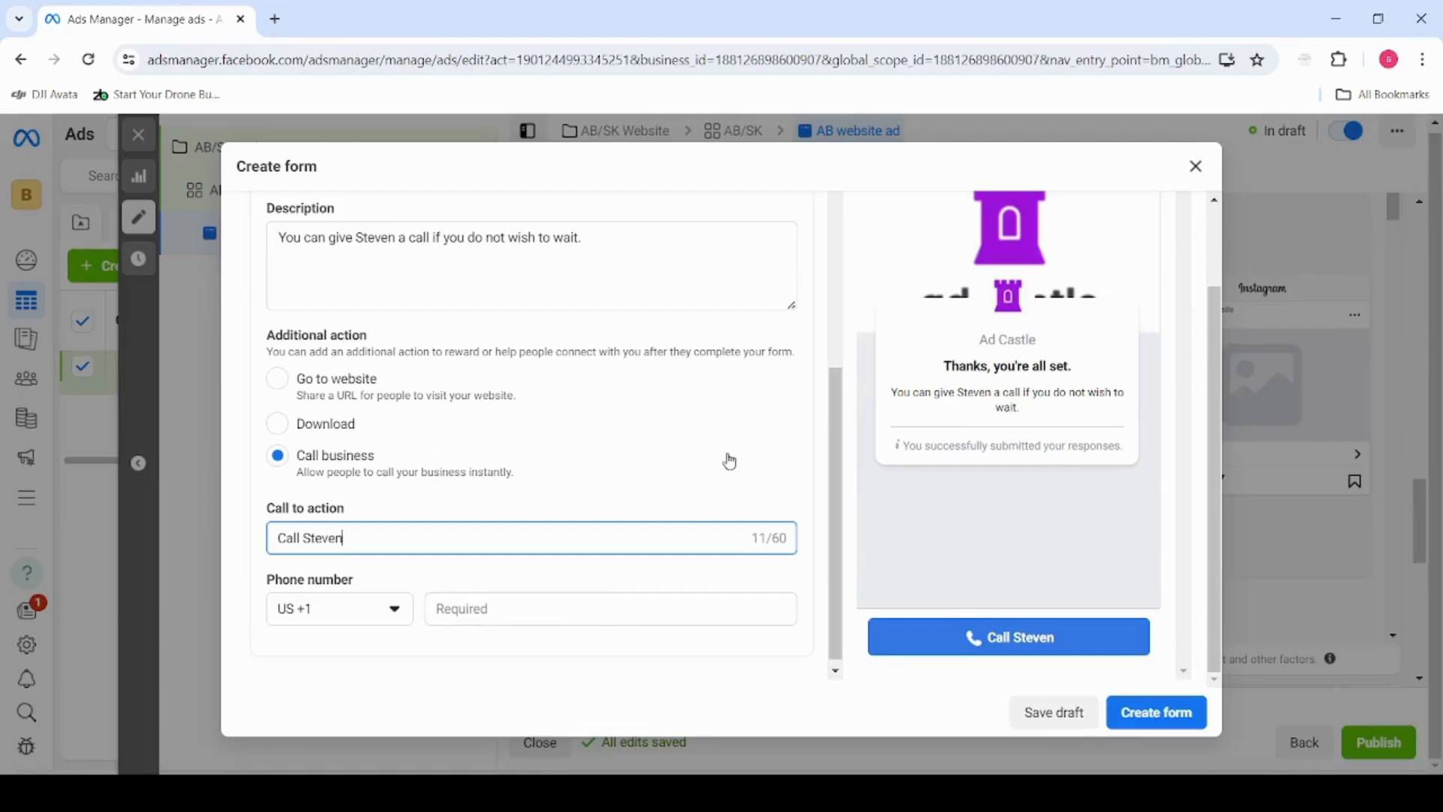
scroll(686, 451, "up", 2)
scroll(455, 473, "up", 5)
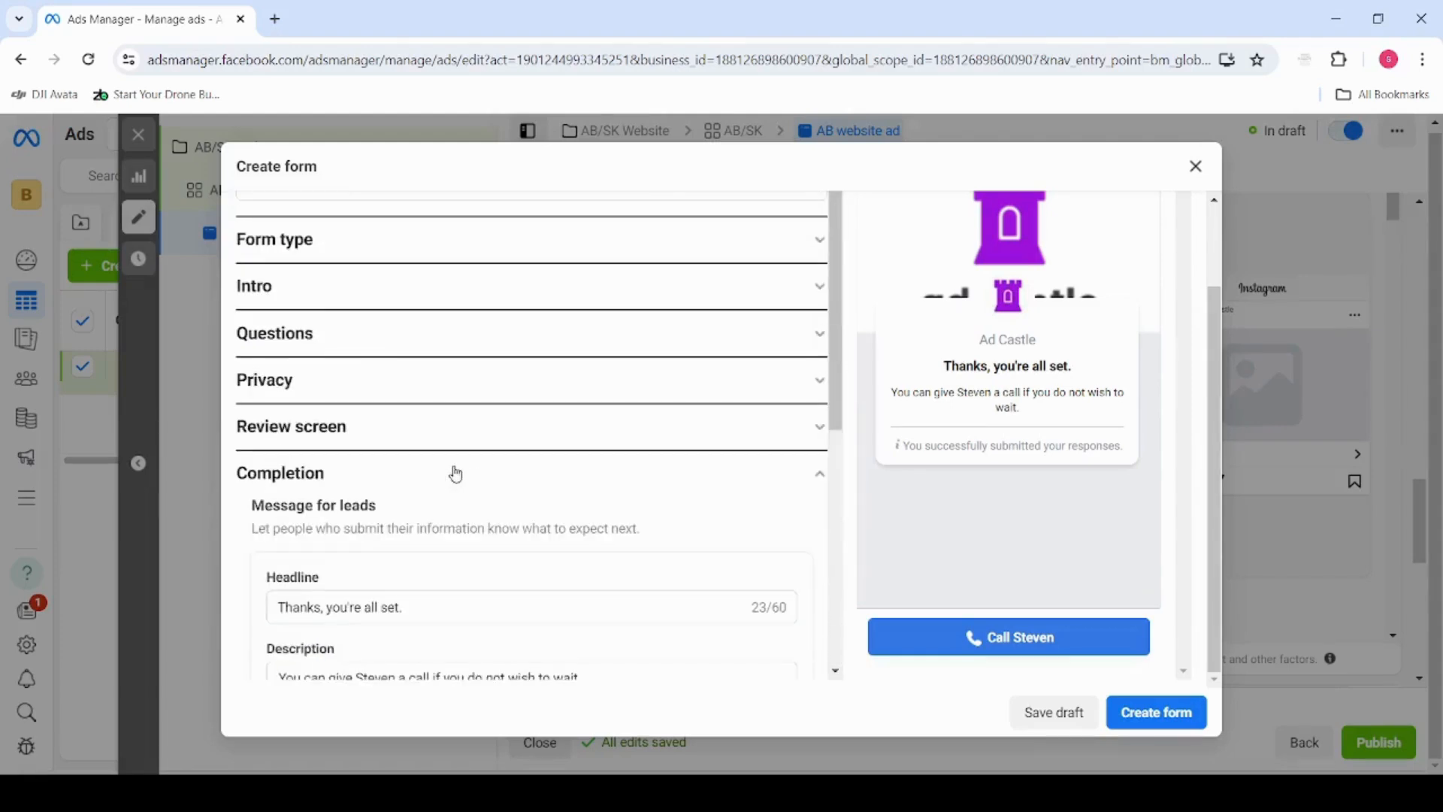
scroll(514, 510, "down", 2)
scroll(514, 509, "down", 4)
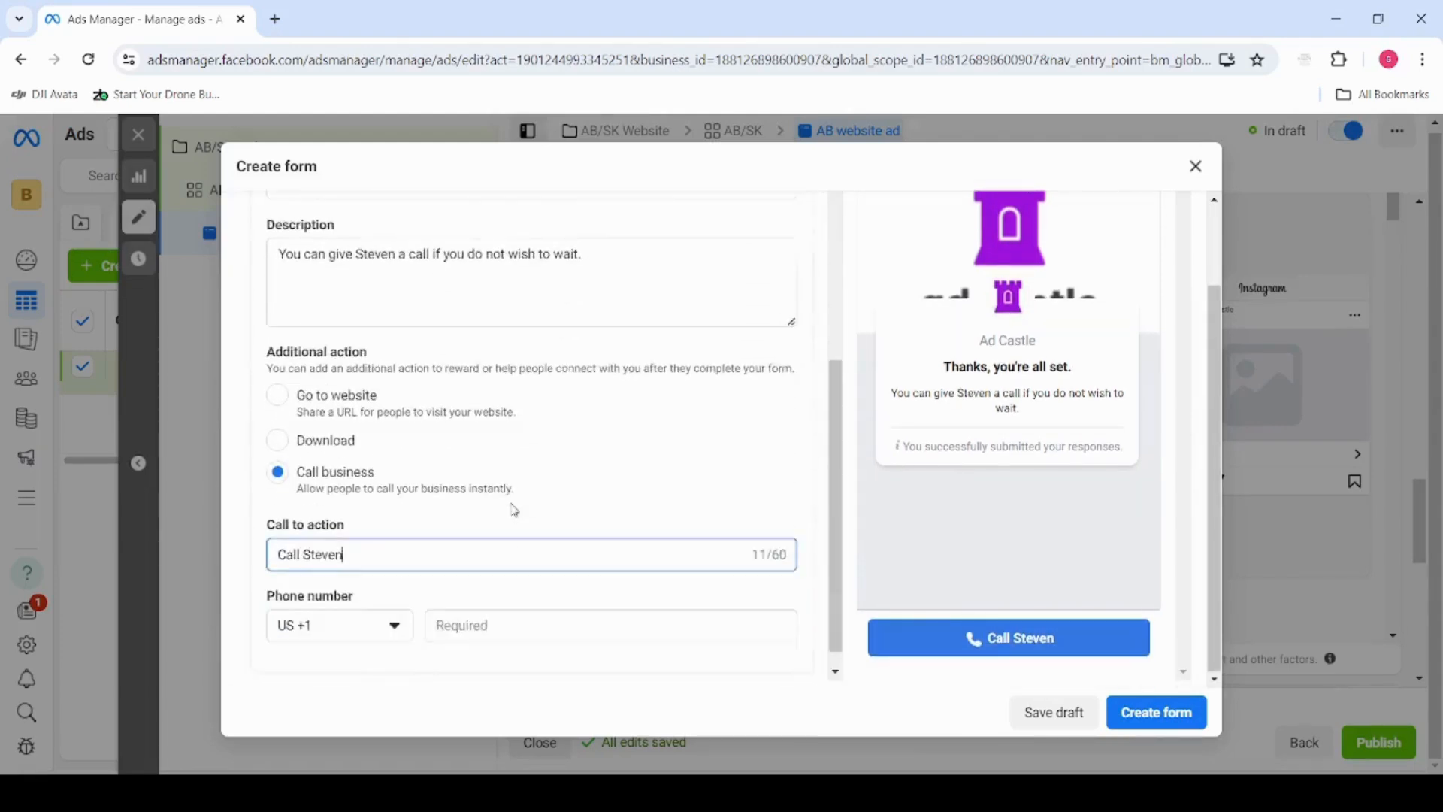